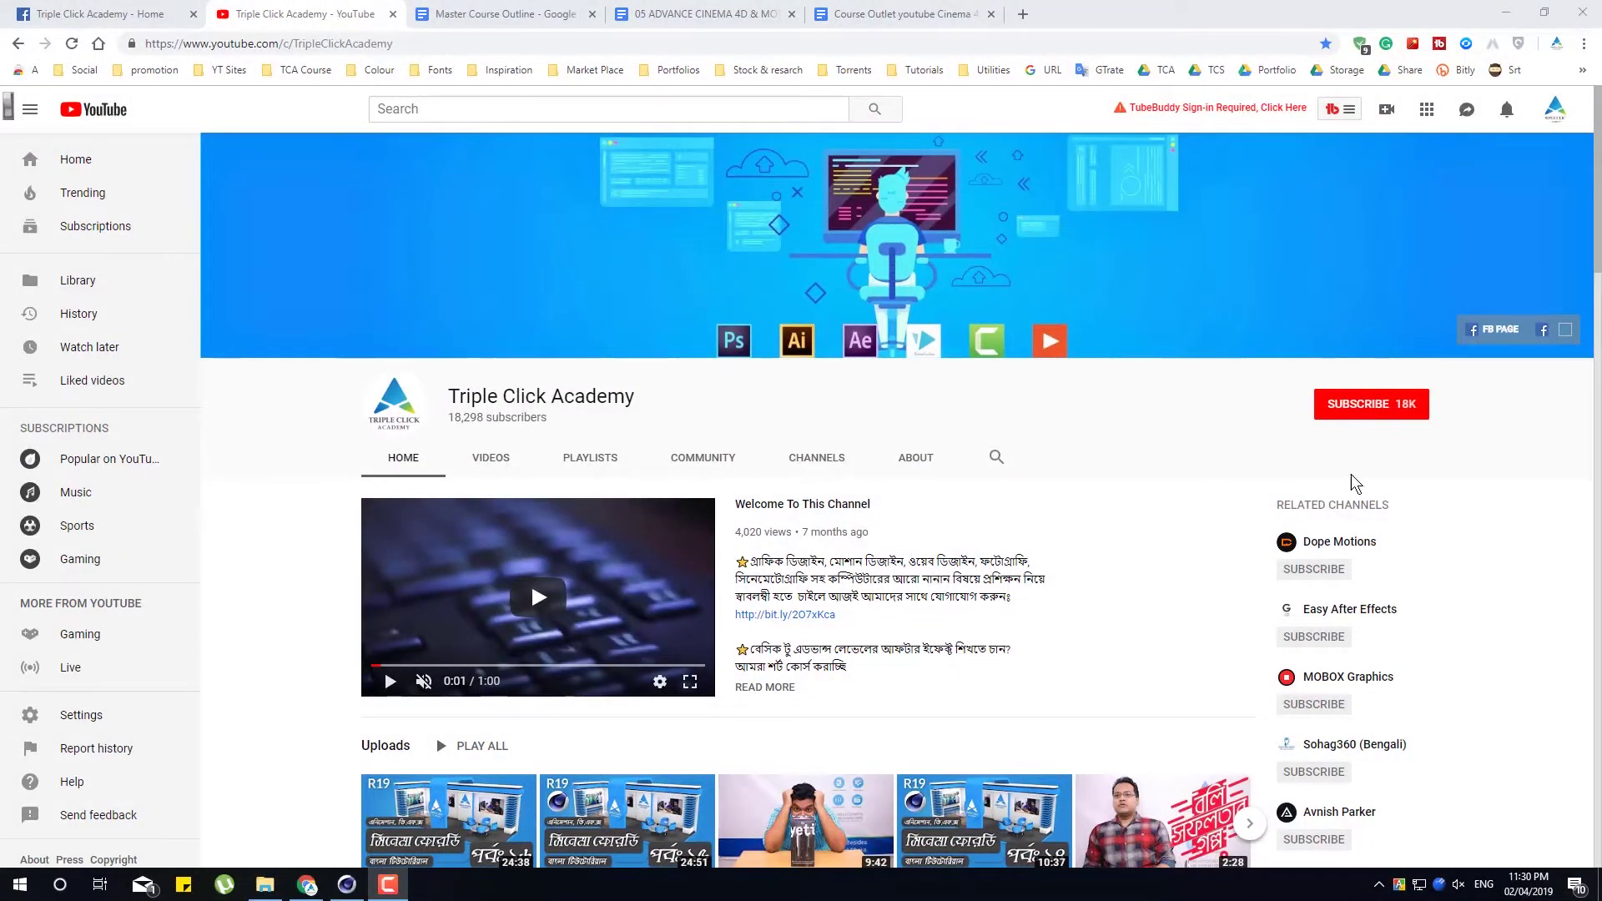
Subscribe to the Triple Click Academy YouTube channel, then move to the Facebook page
click(1398, 420)
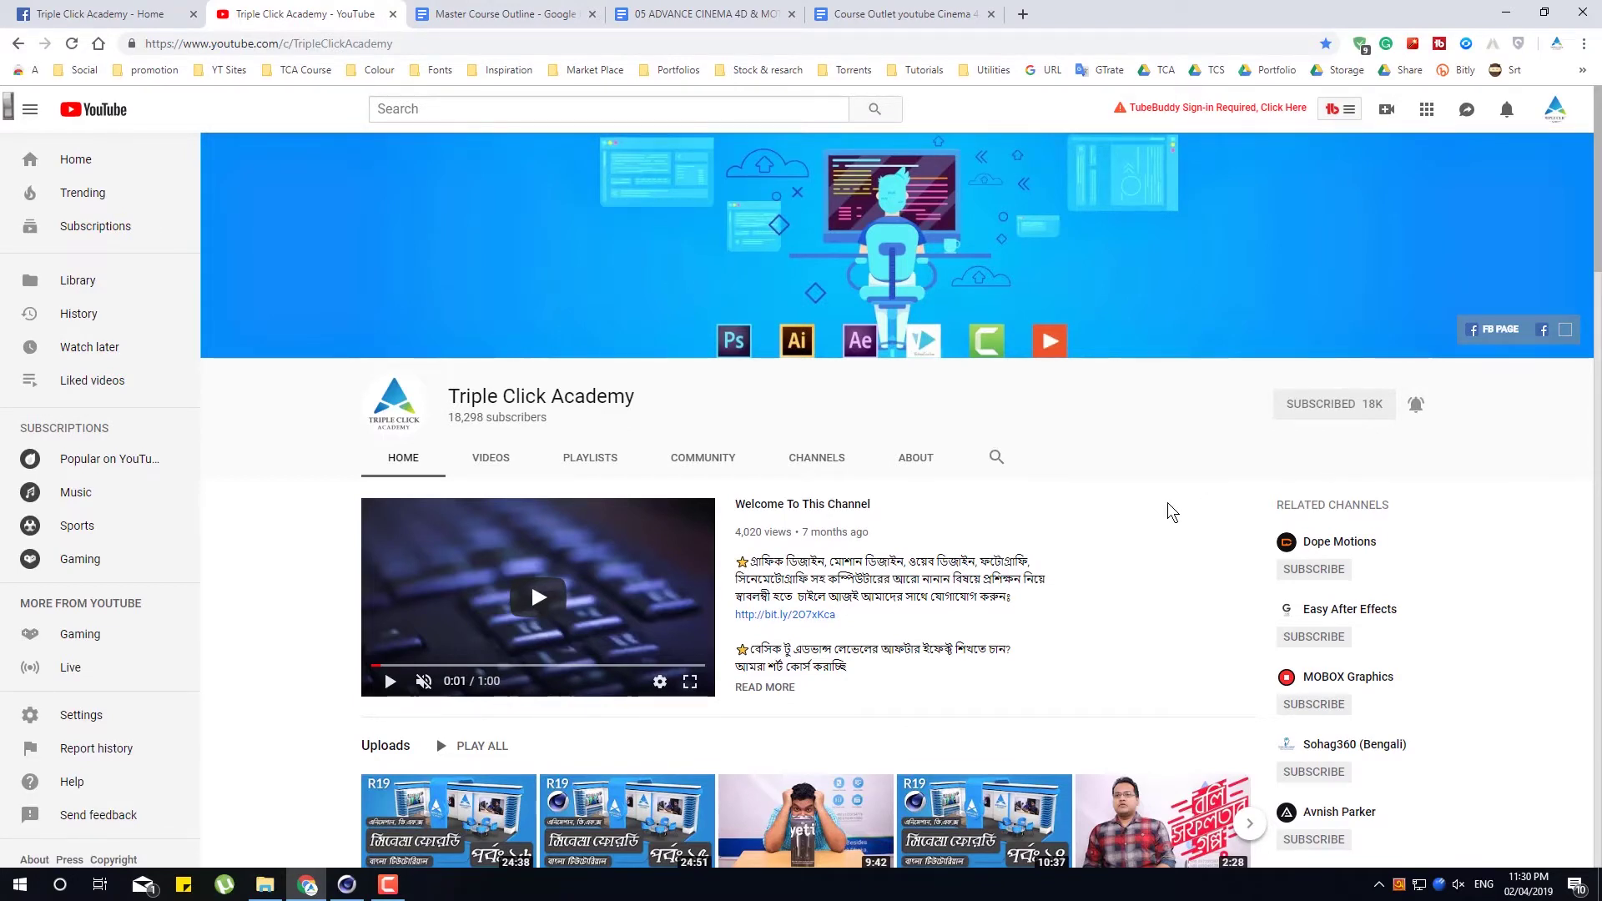
click(106, 15)
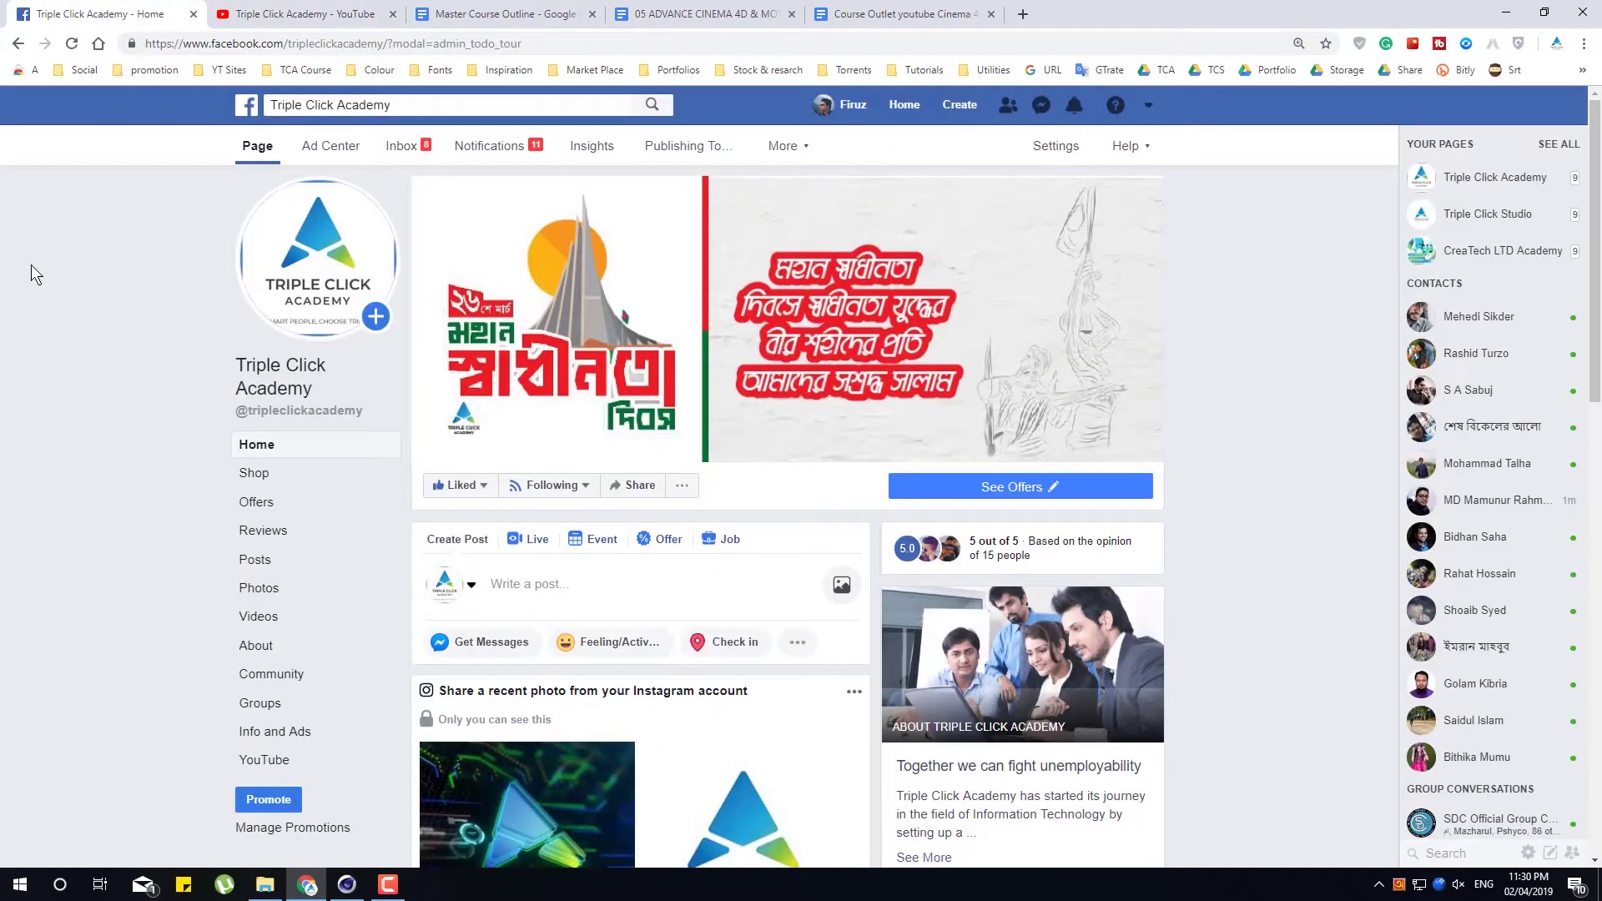
Check the Following button on the Triple Click Academy Facebook page, then go to Master Course Outline
mouse_move(551, 485)
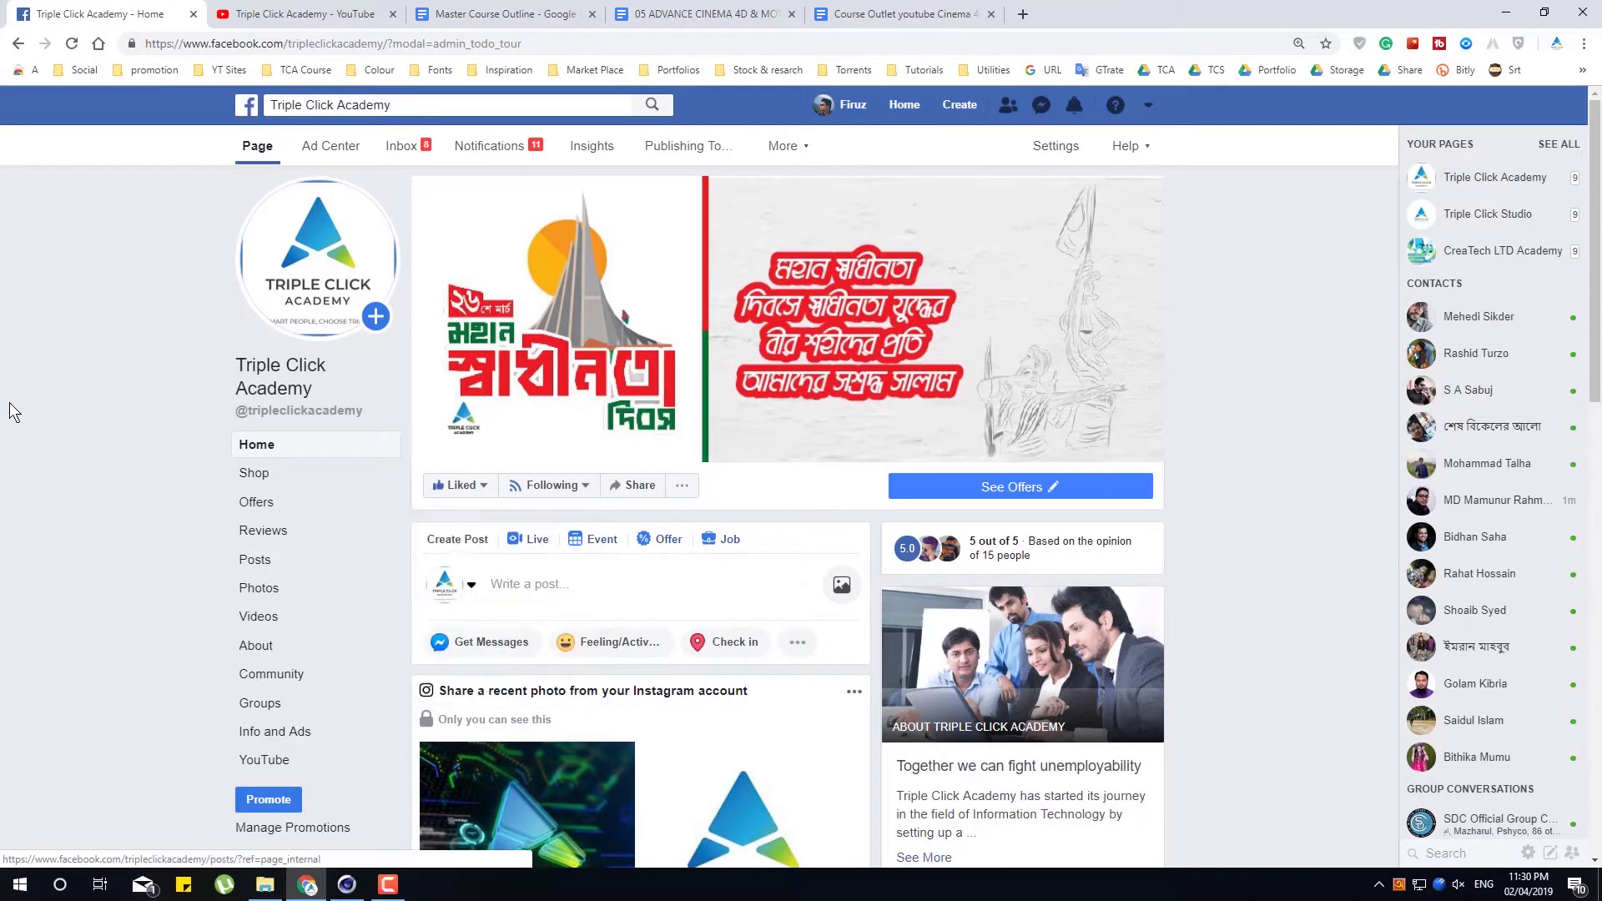
click(518, 17)
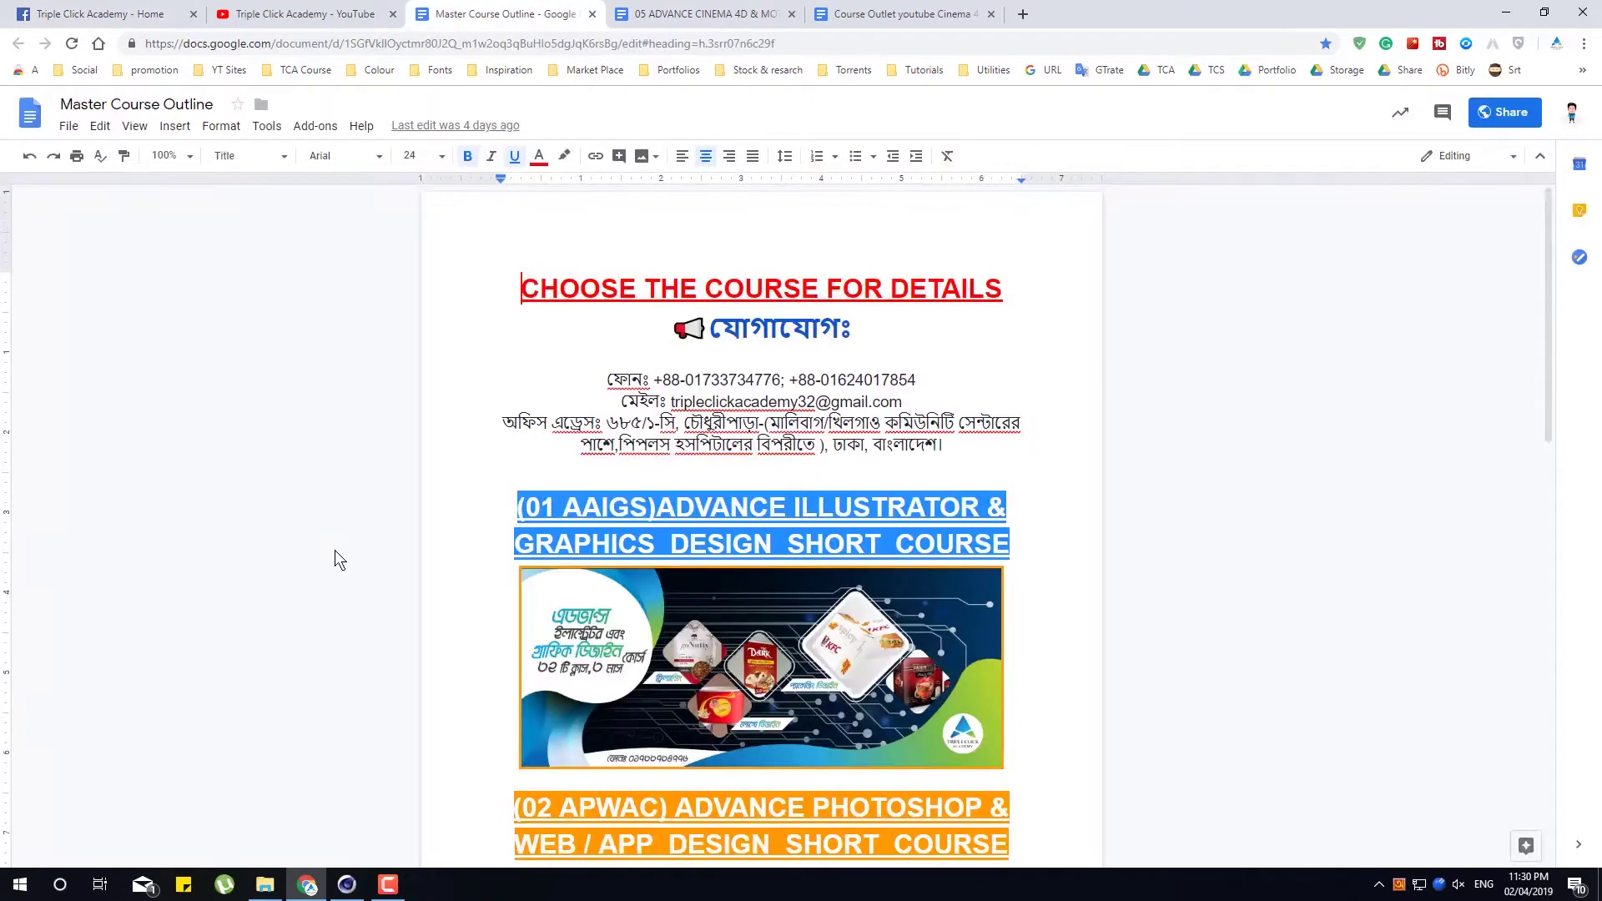
Scroll through the Master Course Outline and the Cinema 4D course document
scroll(337, 546, down, 5)
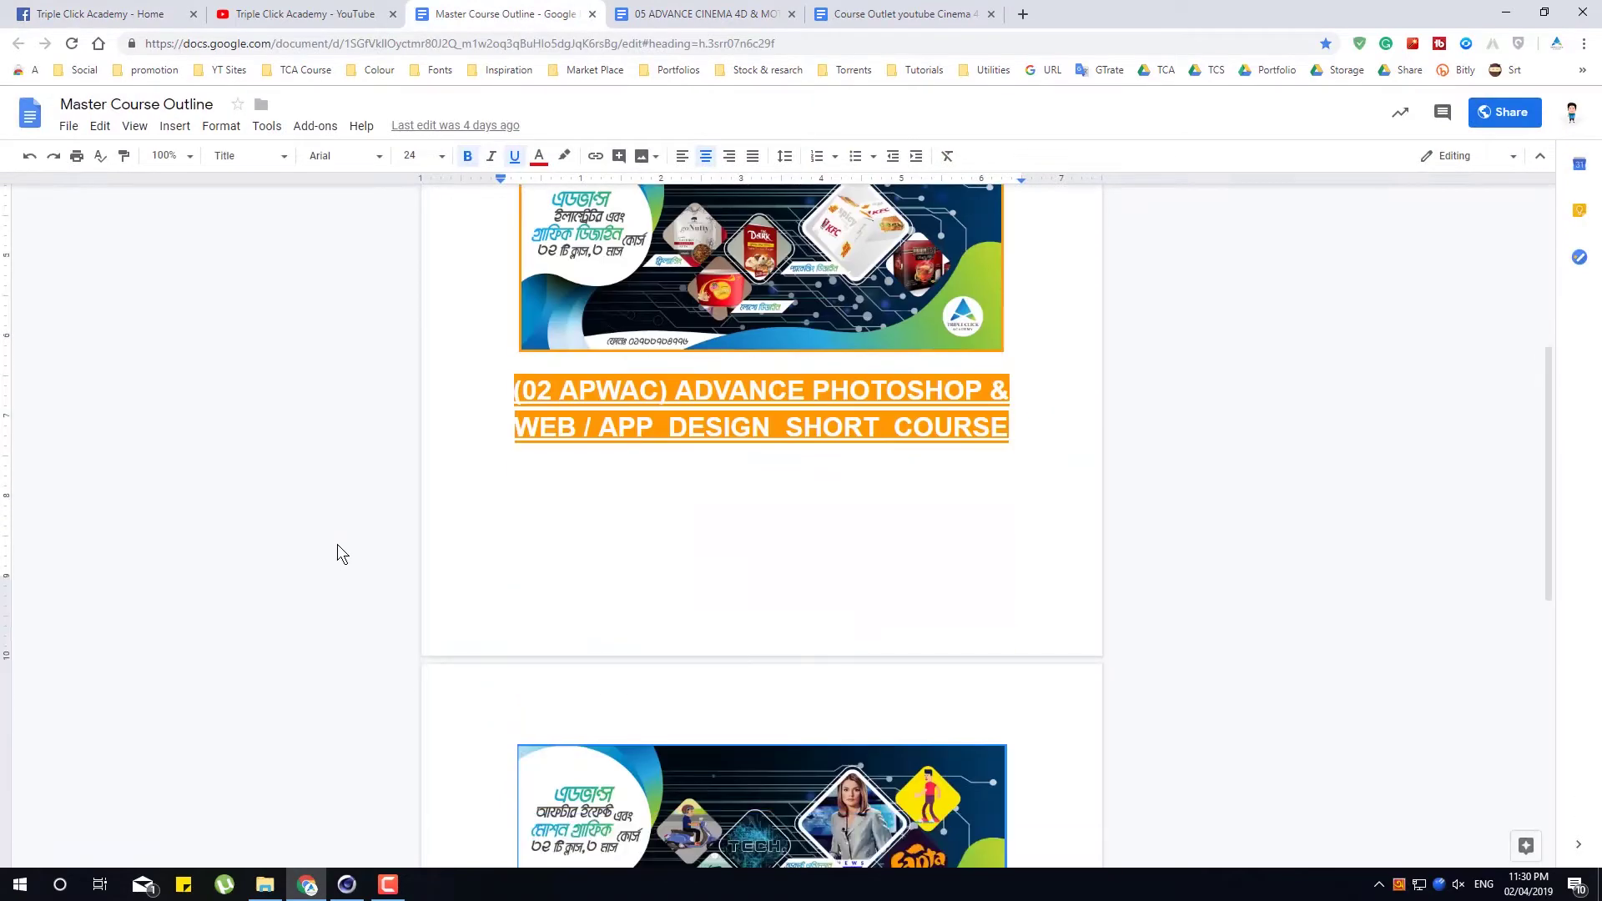
scroll(337, 551, down, 4)
scroll(334, 590, down, 4)
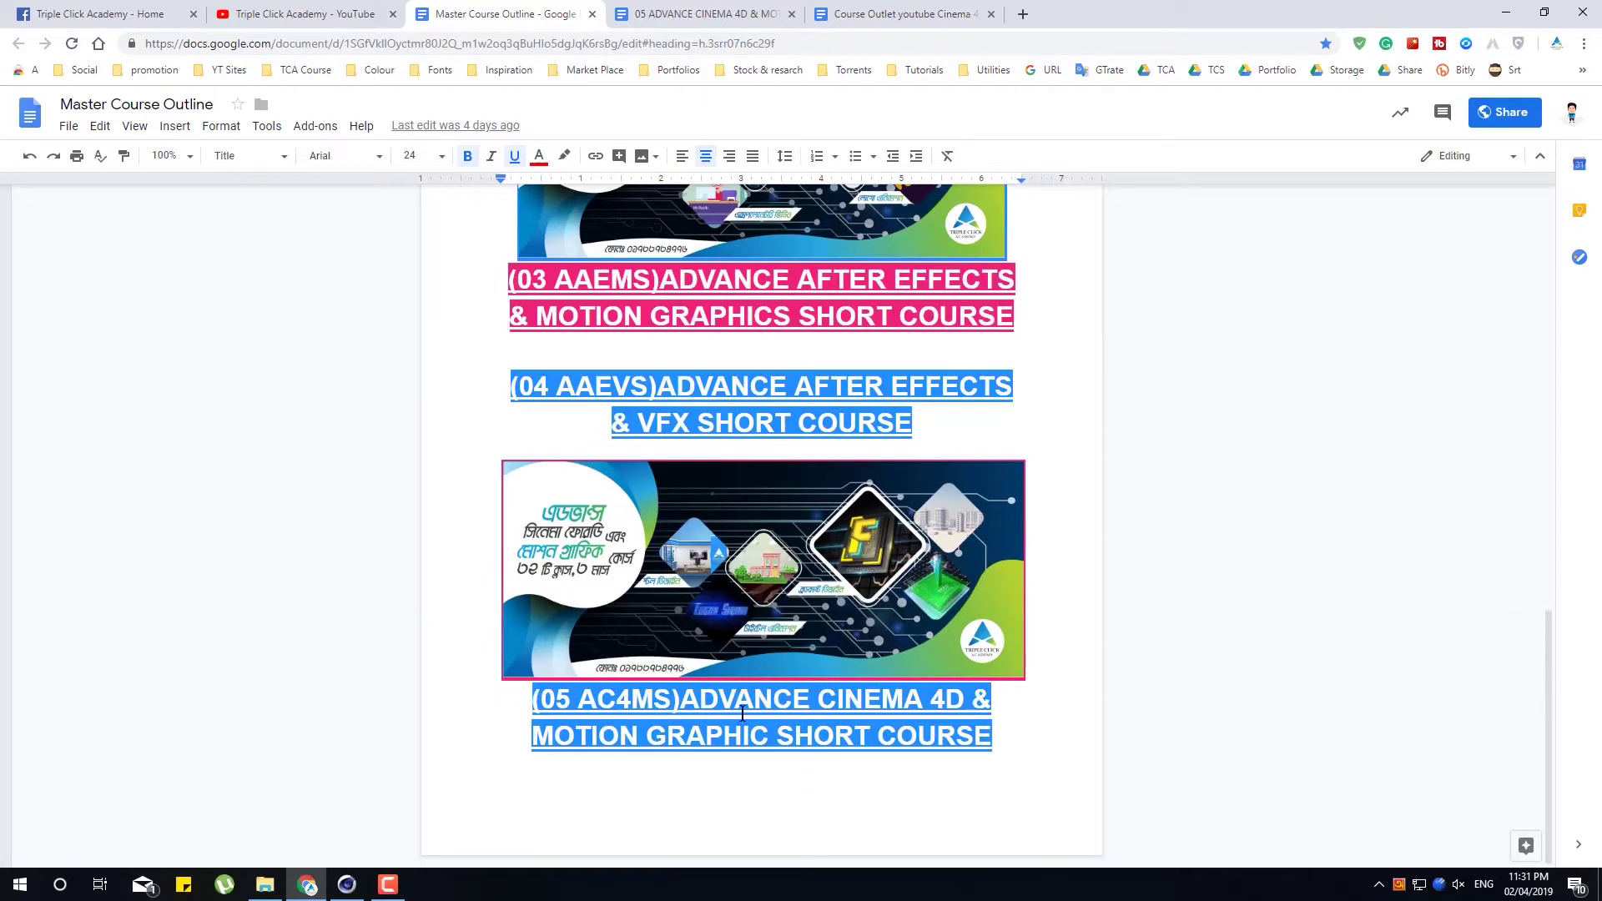
click(701, 14)
scroll(916, 574, down, 4)
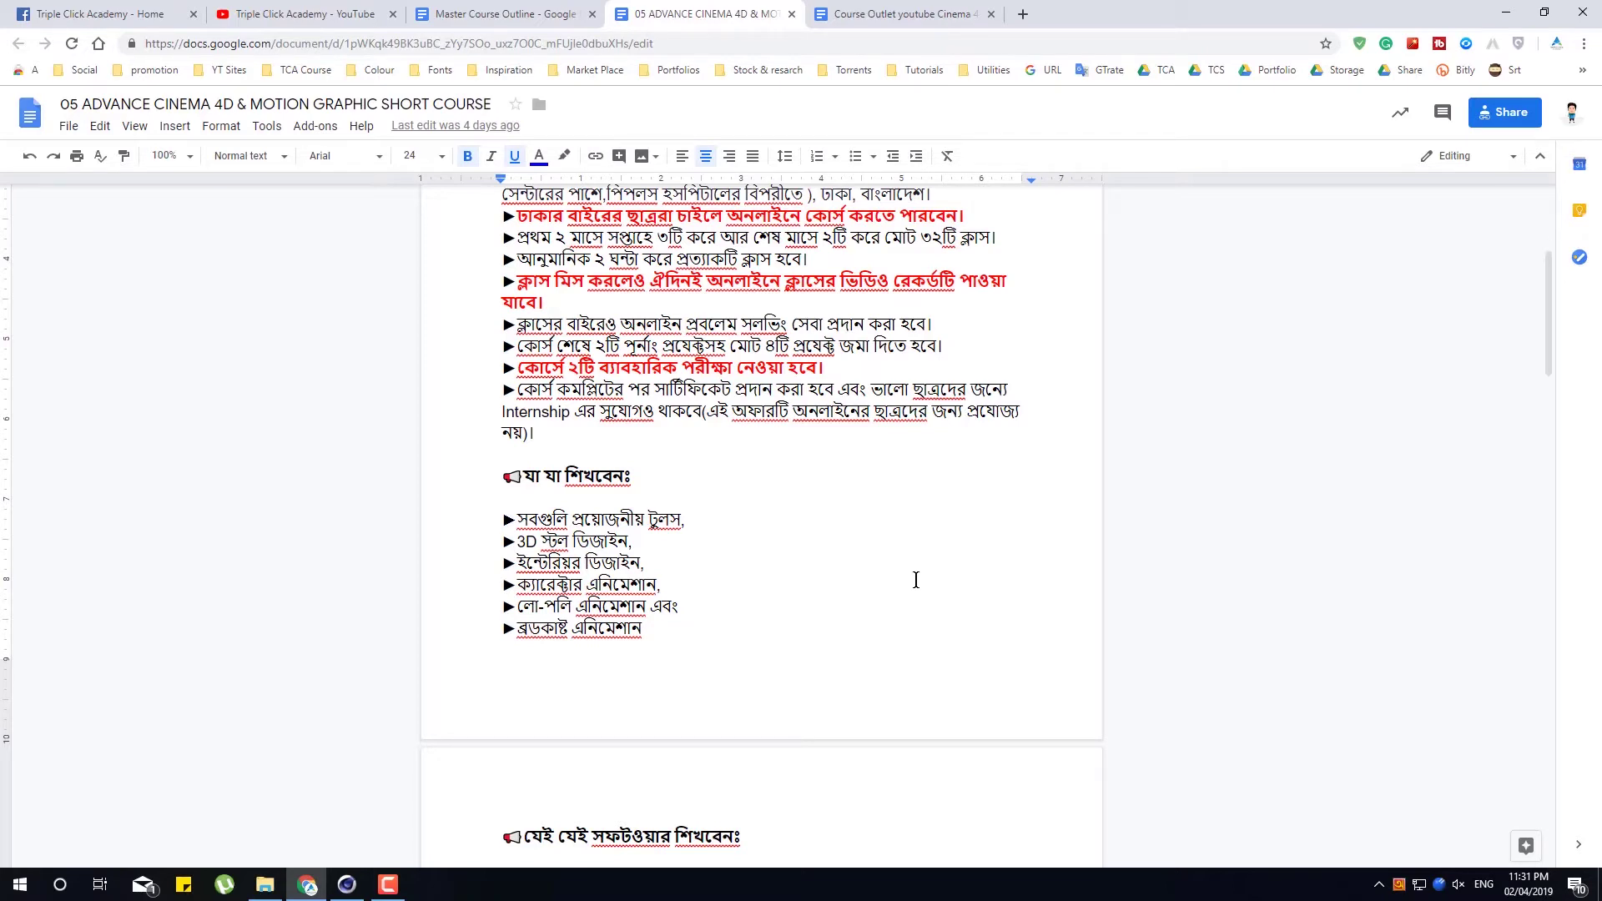
scroll(917, 580, down, 3)
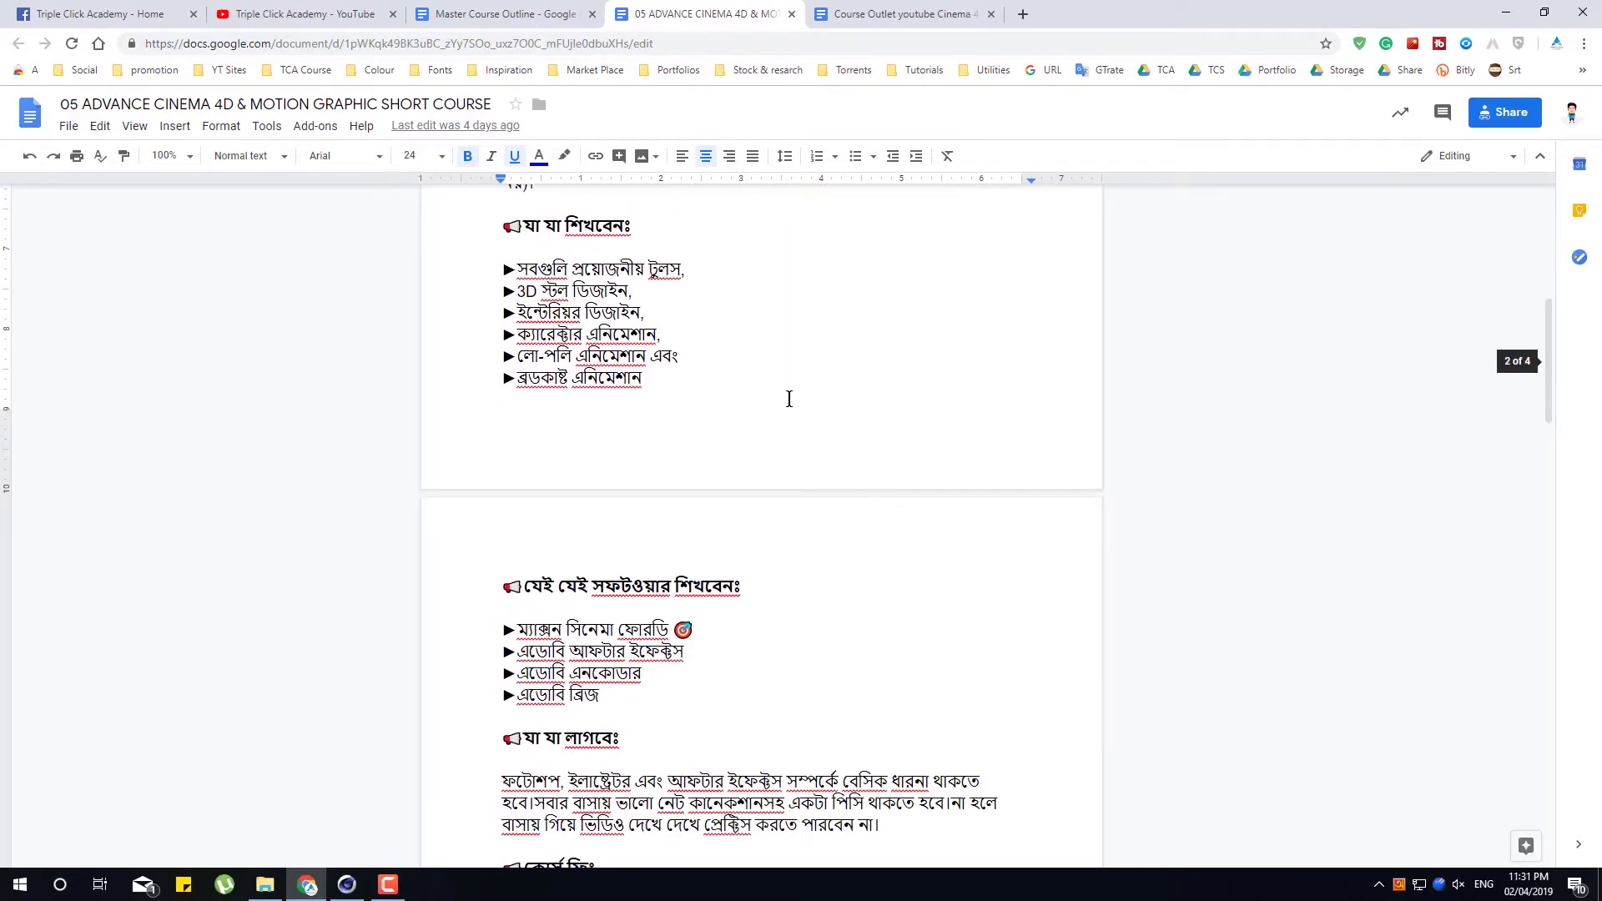
scroll(816, 560, down, 2)
scroll(816, 559, down, 5)
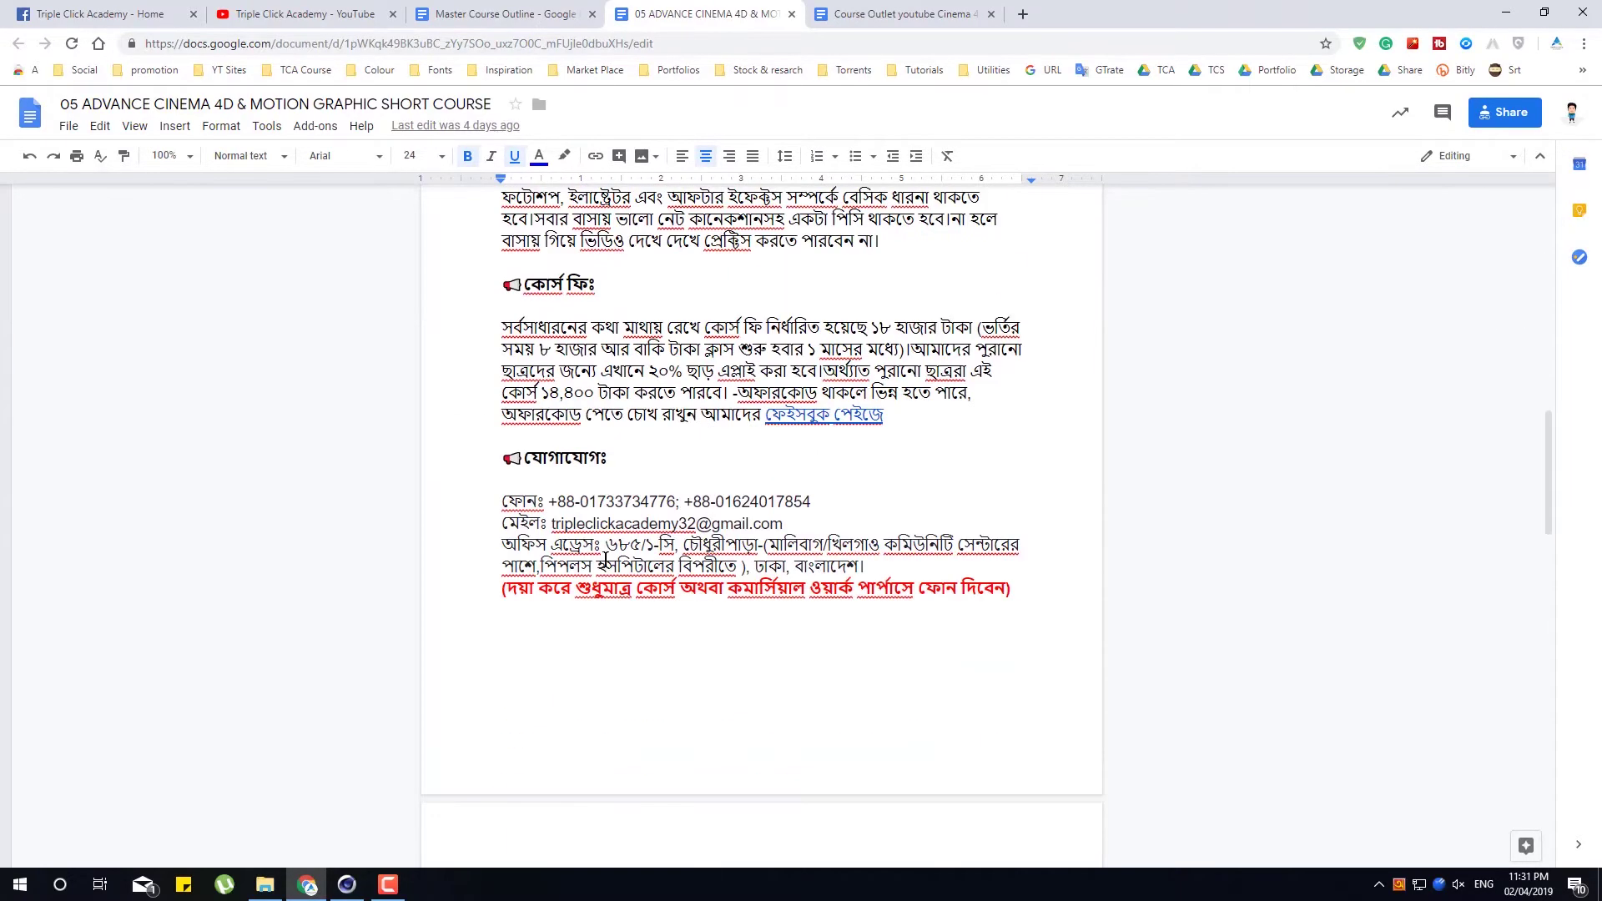
Undo the accidental move of the contact lines, then bring up the empty Cinema 4D scene
drag(499, 501, 987, 566)
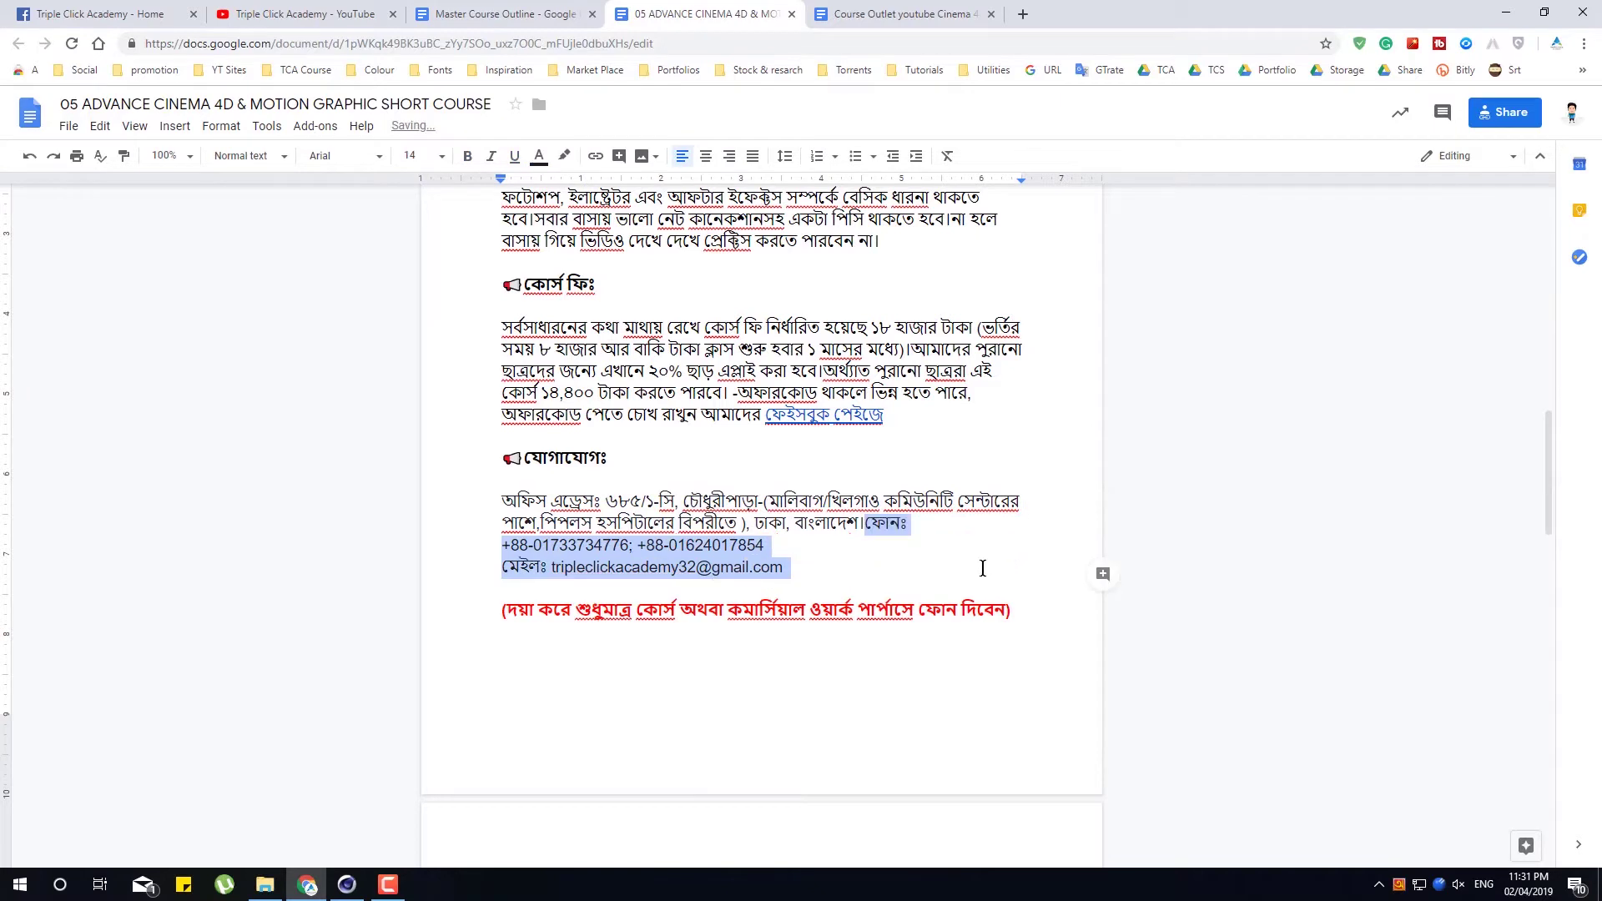
key(ctrl+z)
drag(866, 567, 486, 497)
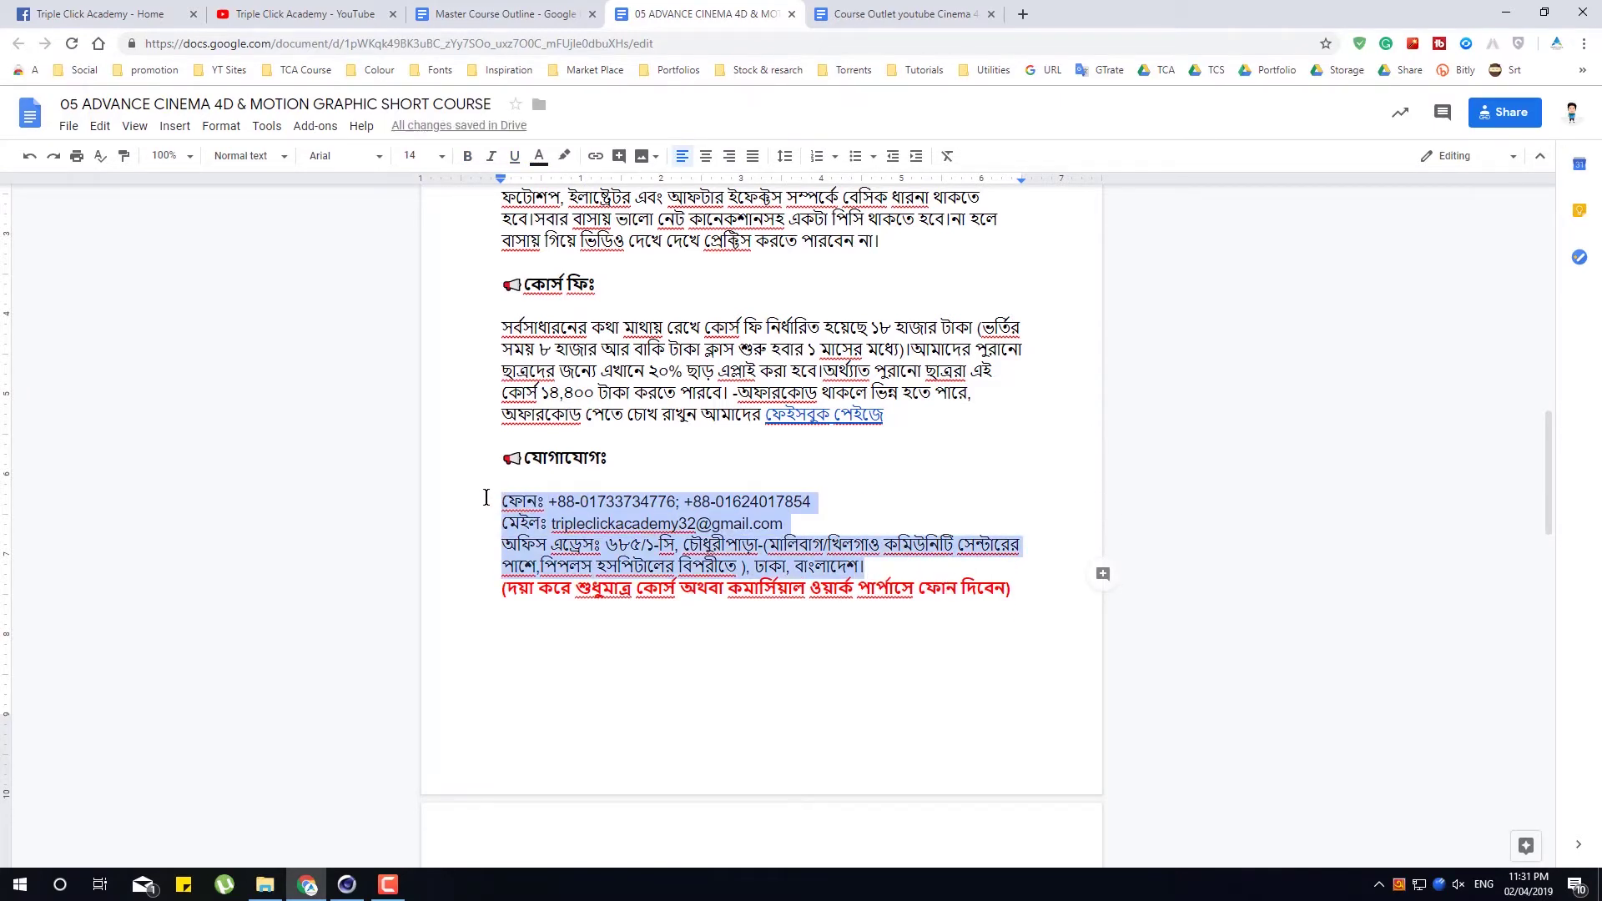
click(759, 665)
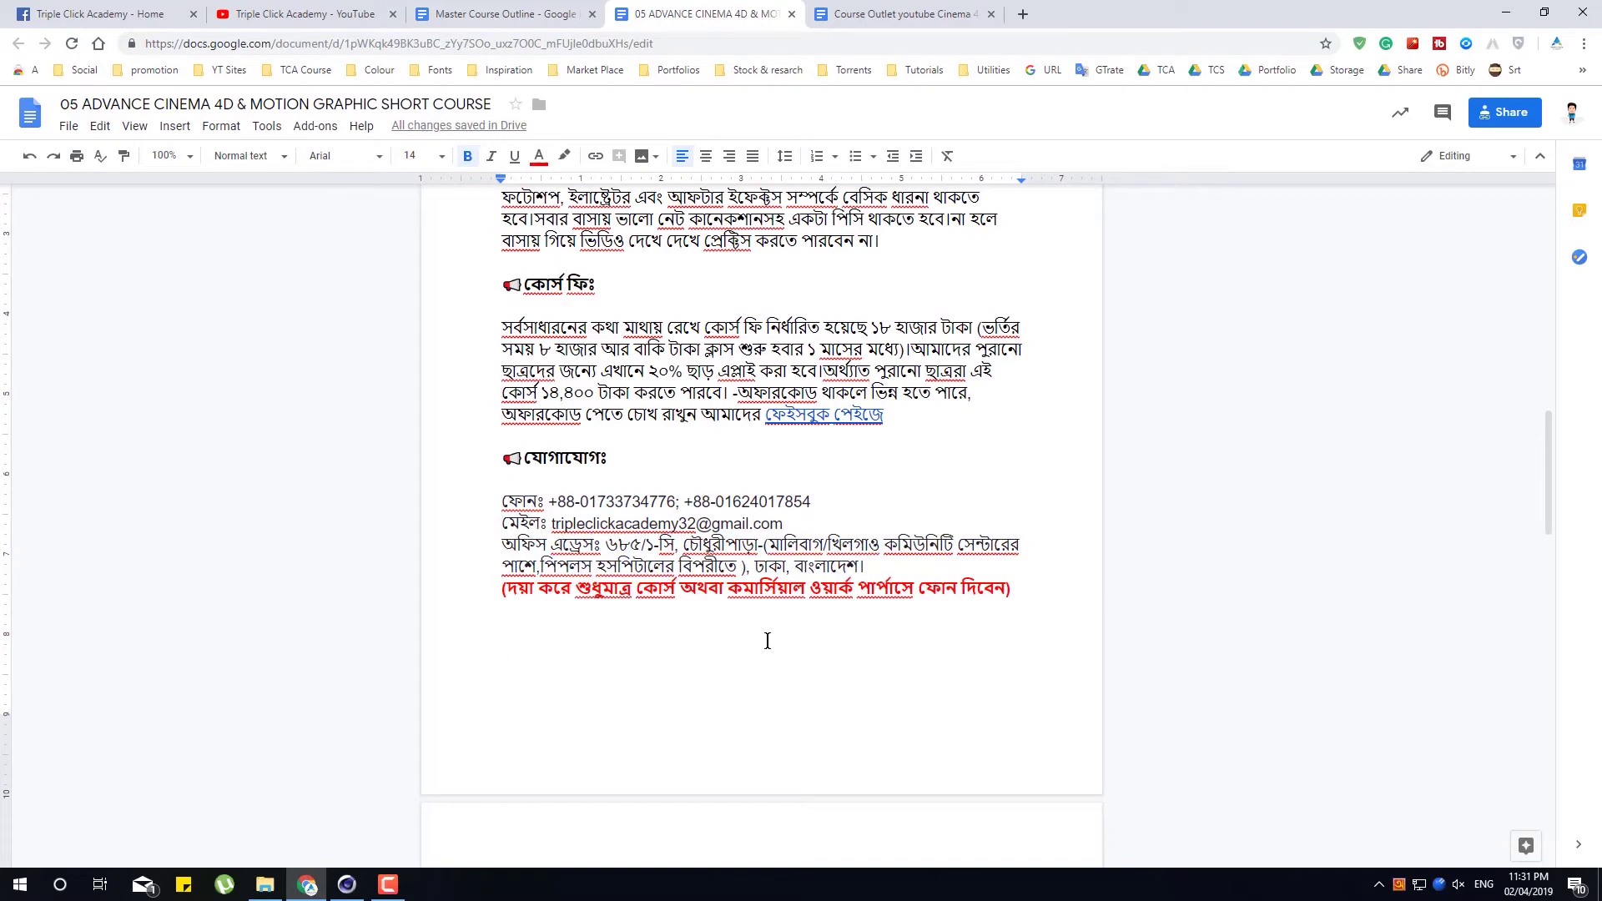
key(ctrl+Tab)
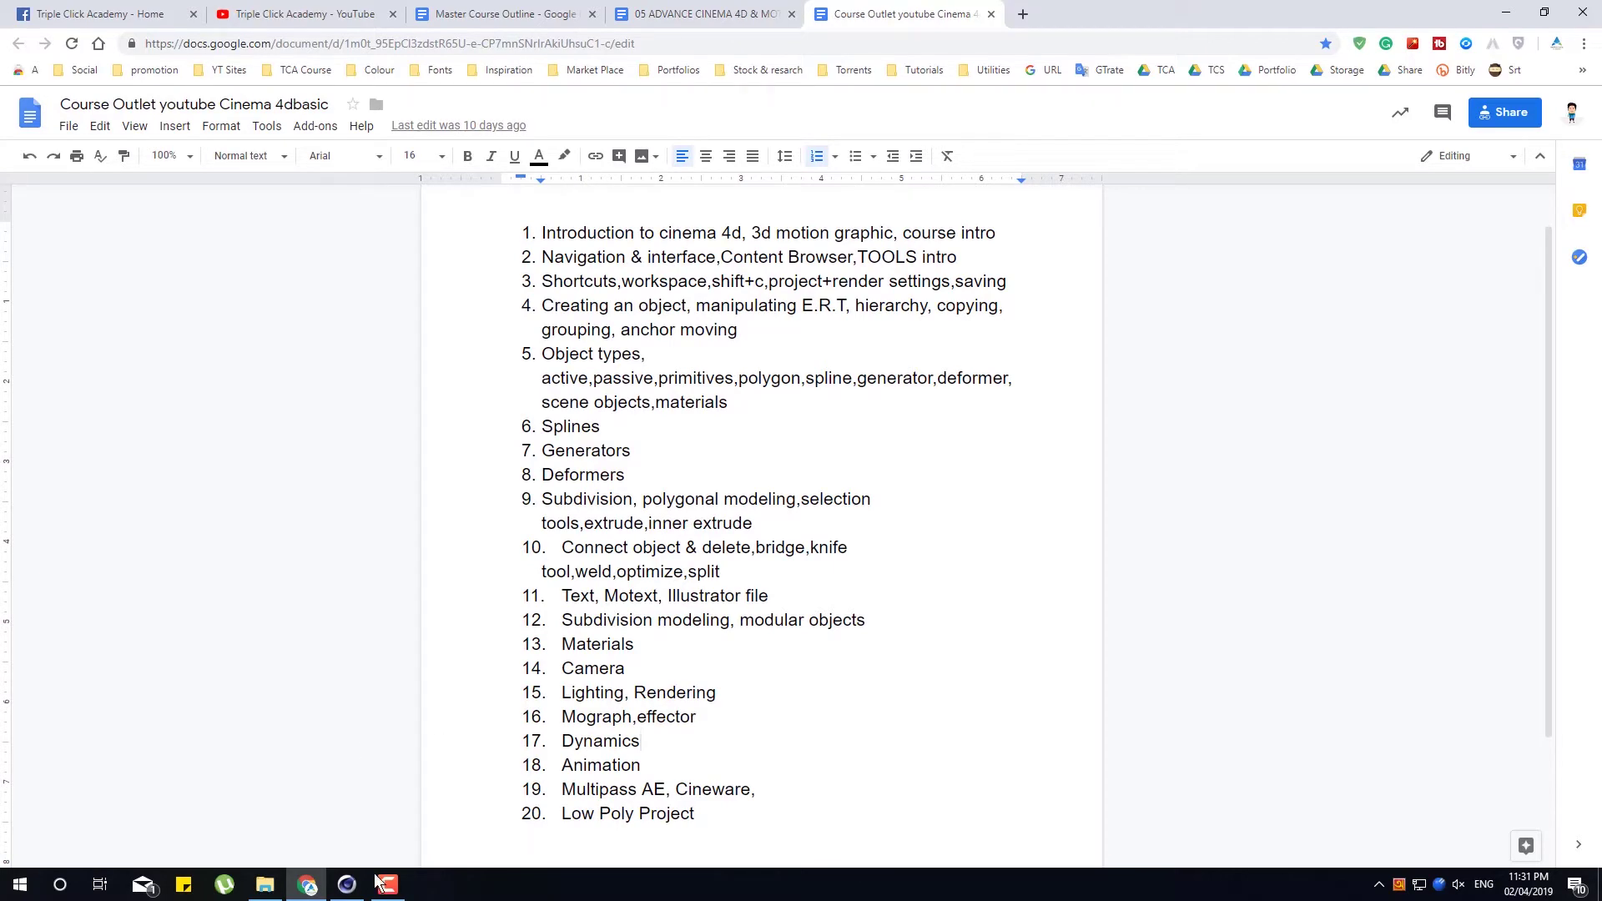
click(347, 886)
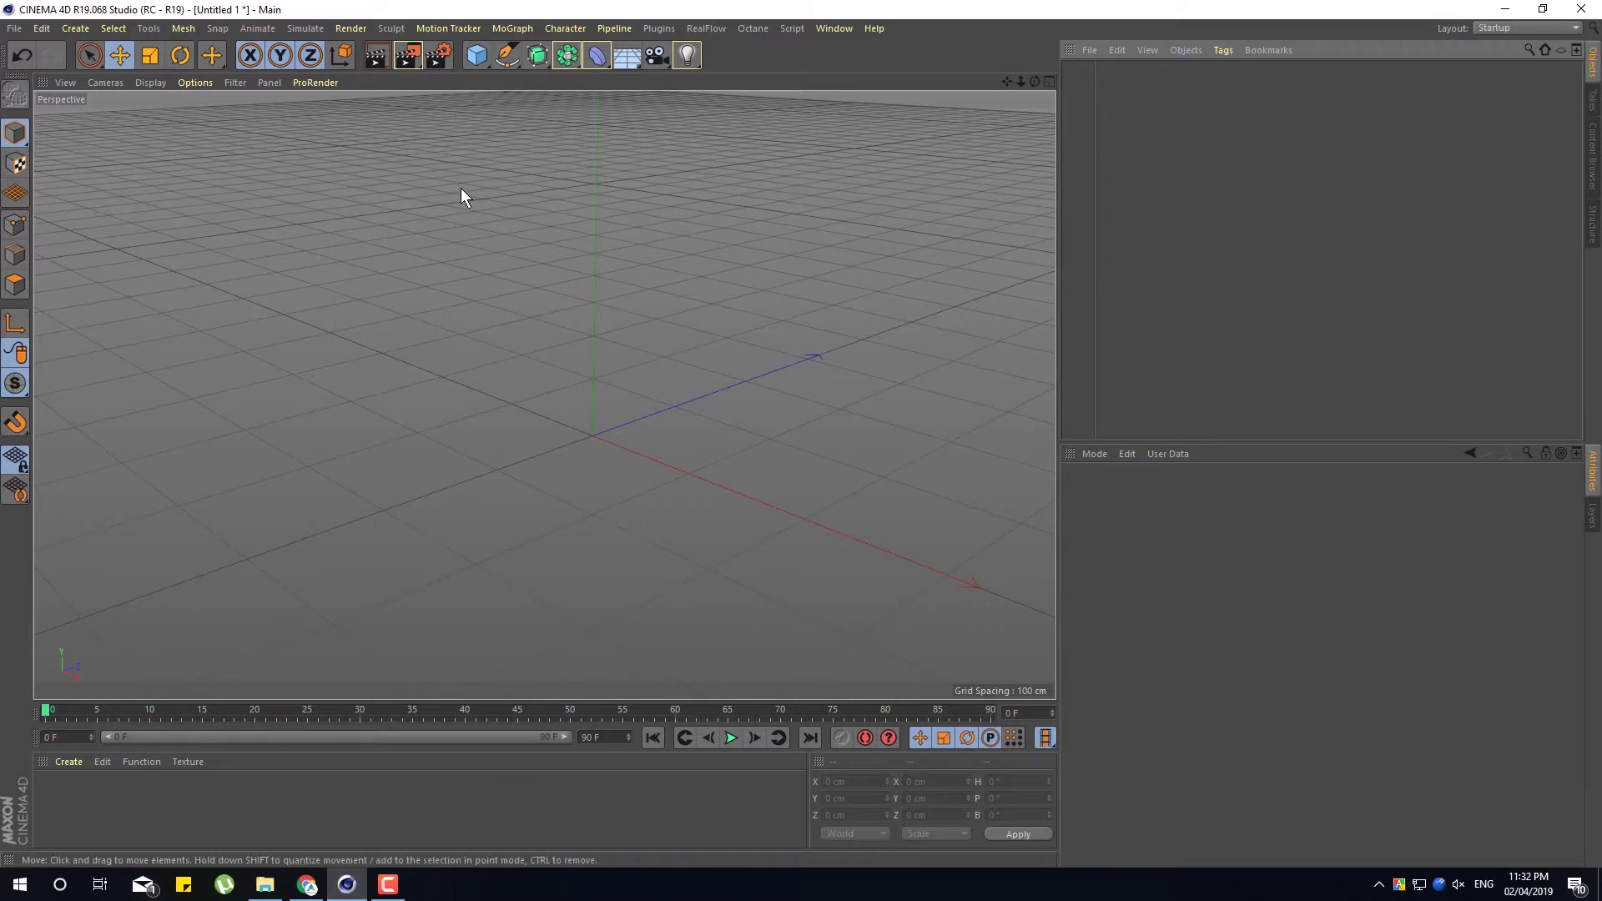
Add a Plane and a Cube from the primitives palette
click(475, 55)
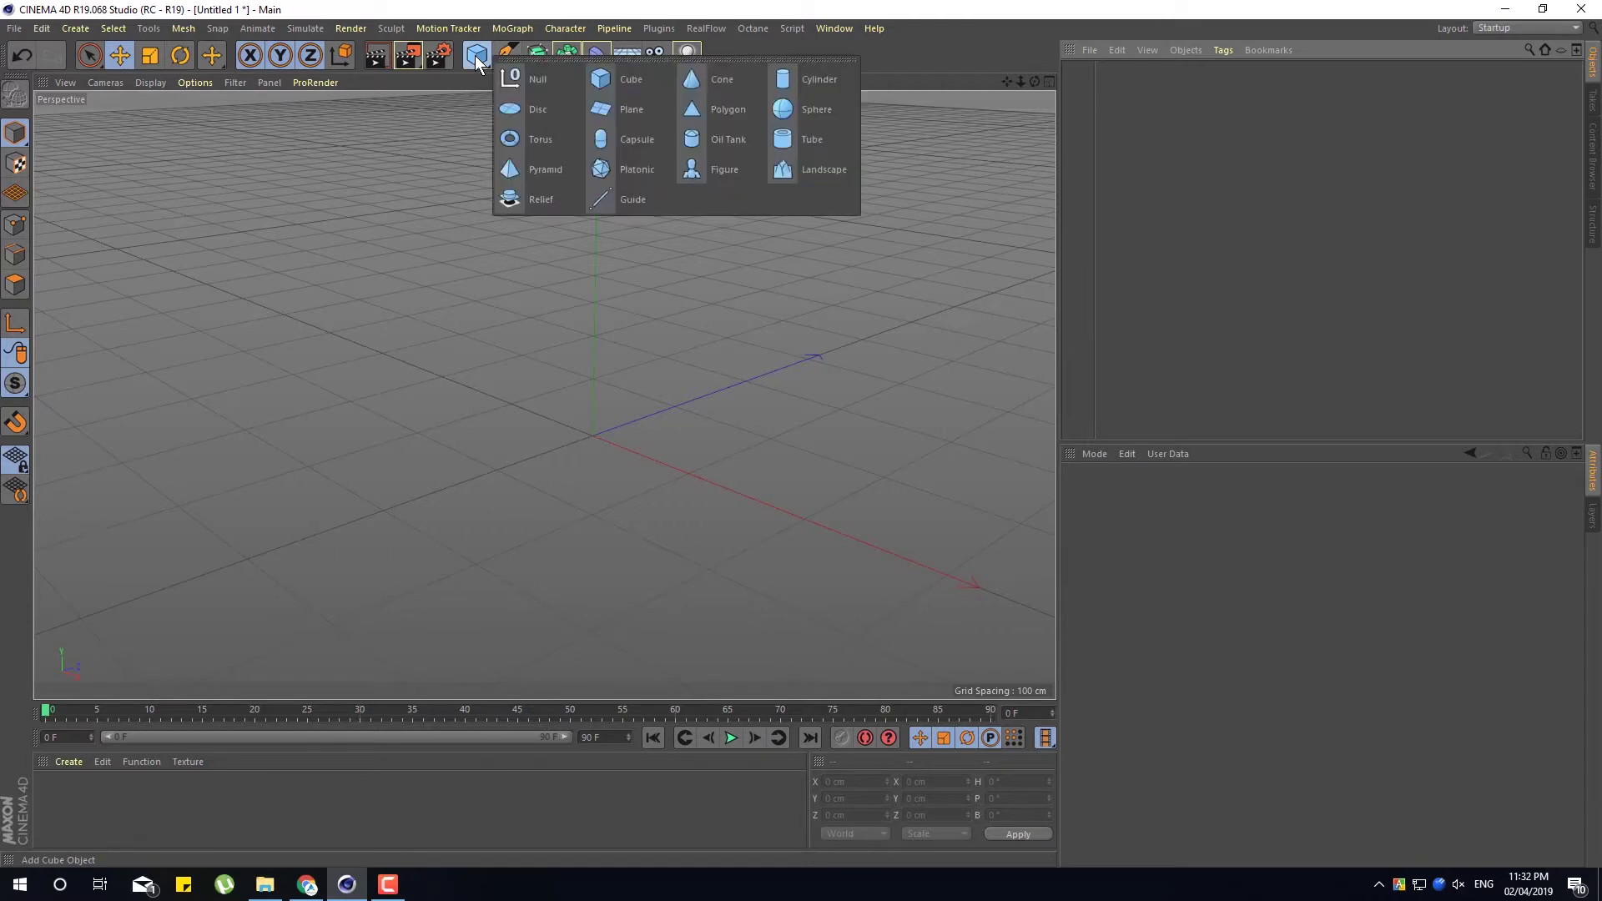
click(646, 110)
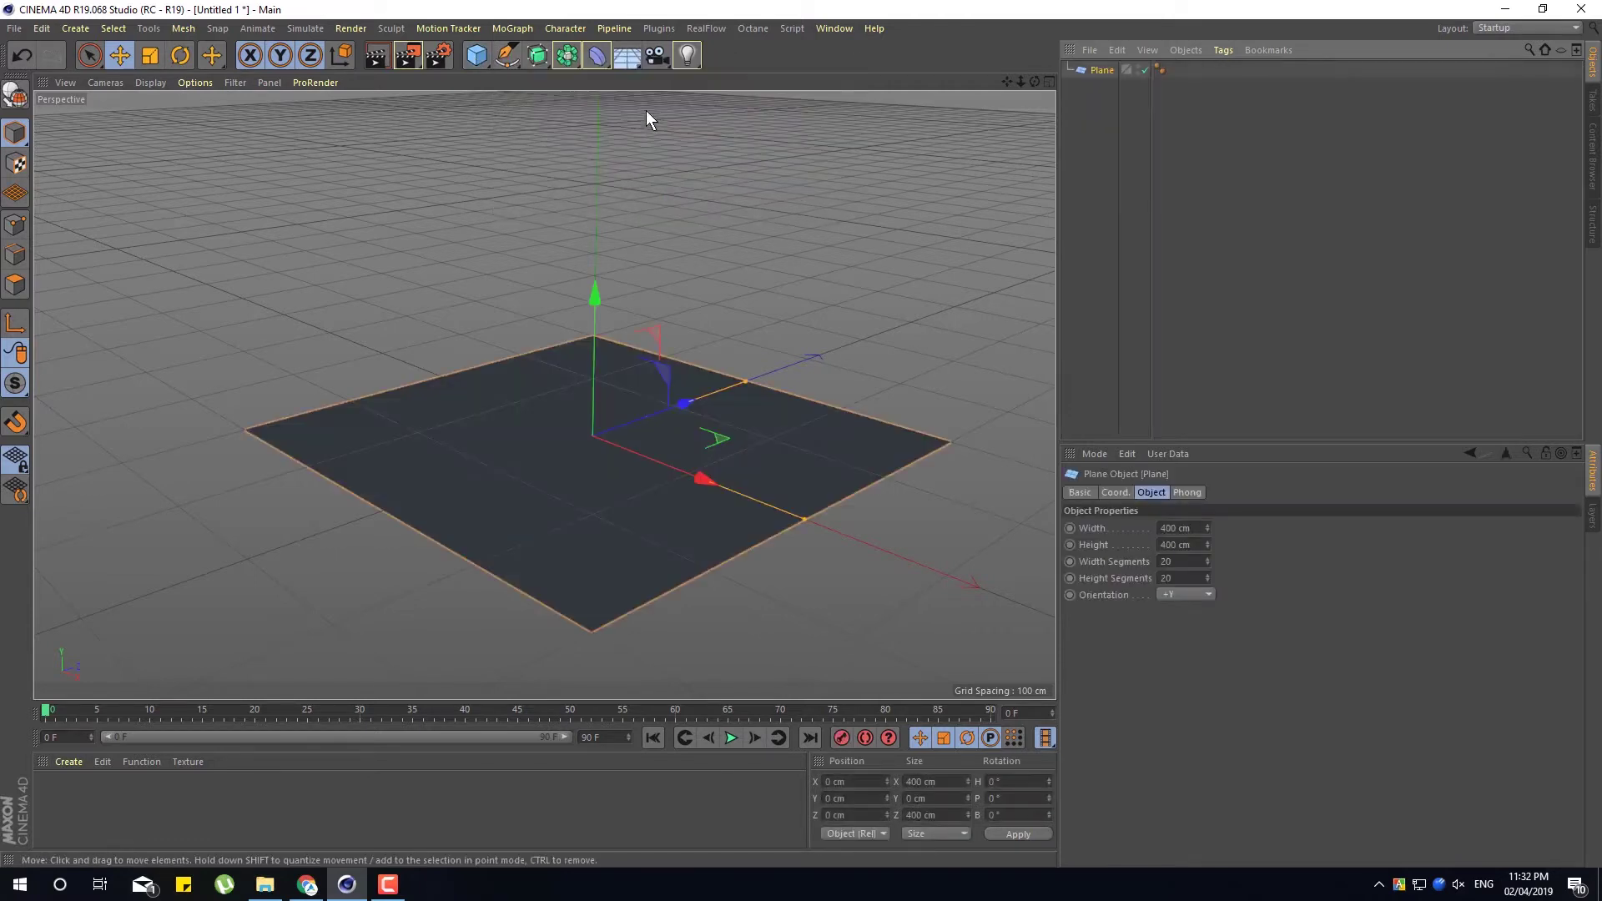
click(484, 62)
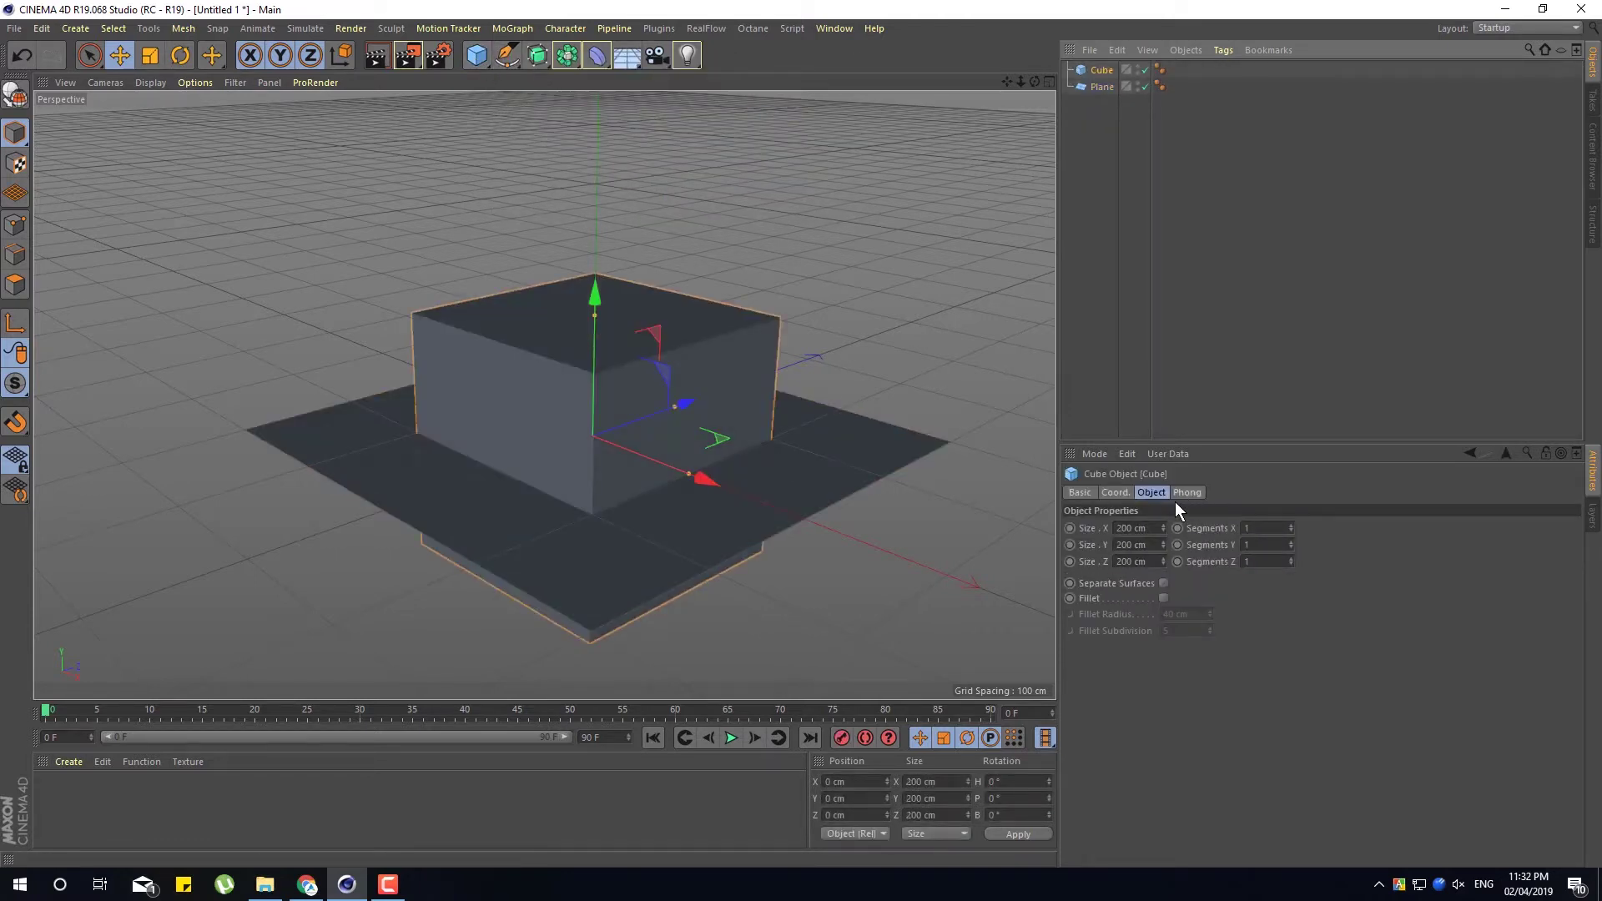
Size the cube to 50 × 50 × 50 cm and raise it to about Y 105 cm
click(1133, 528)
text(50)
key(Tab)
text(50)
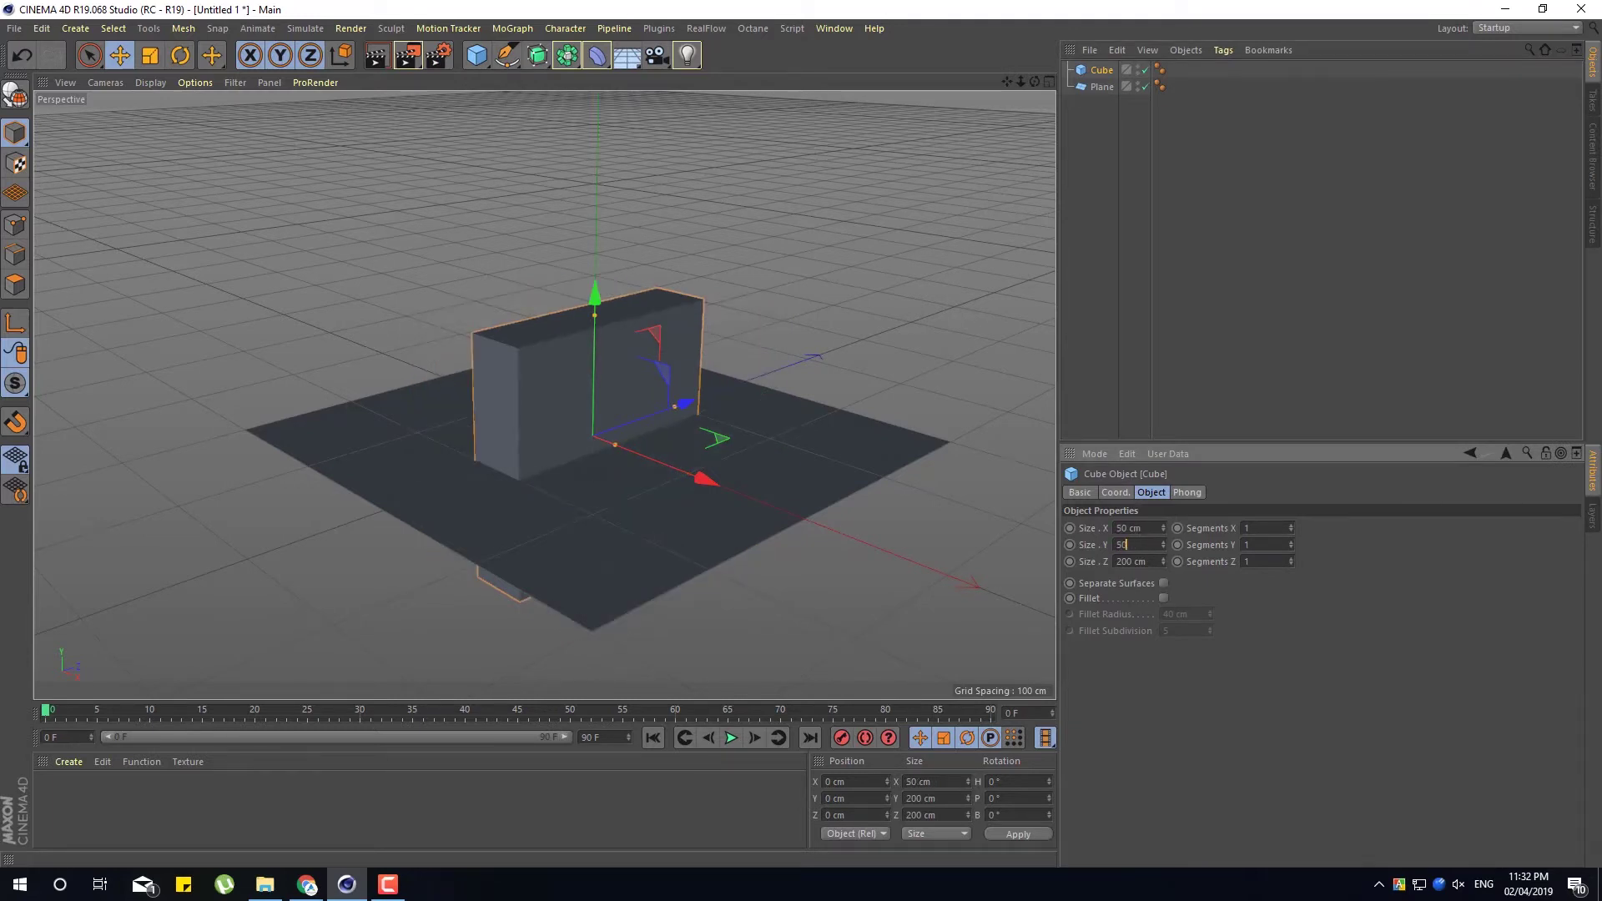
key(Tab)
text(50)
key(Return)
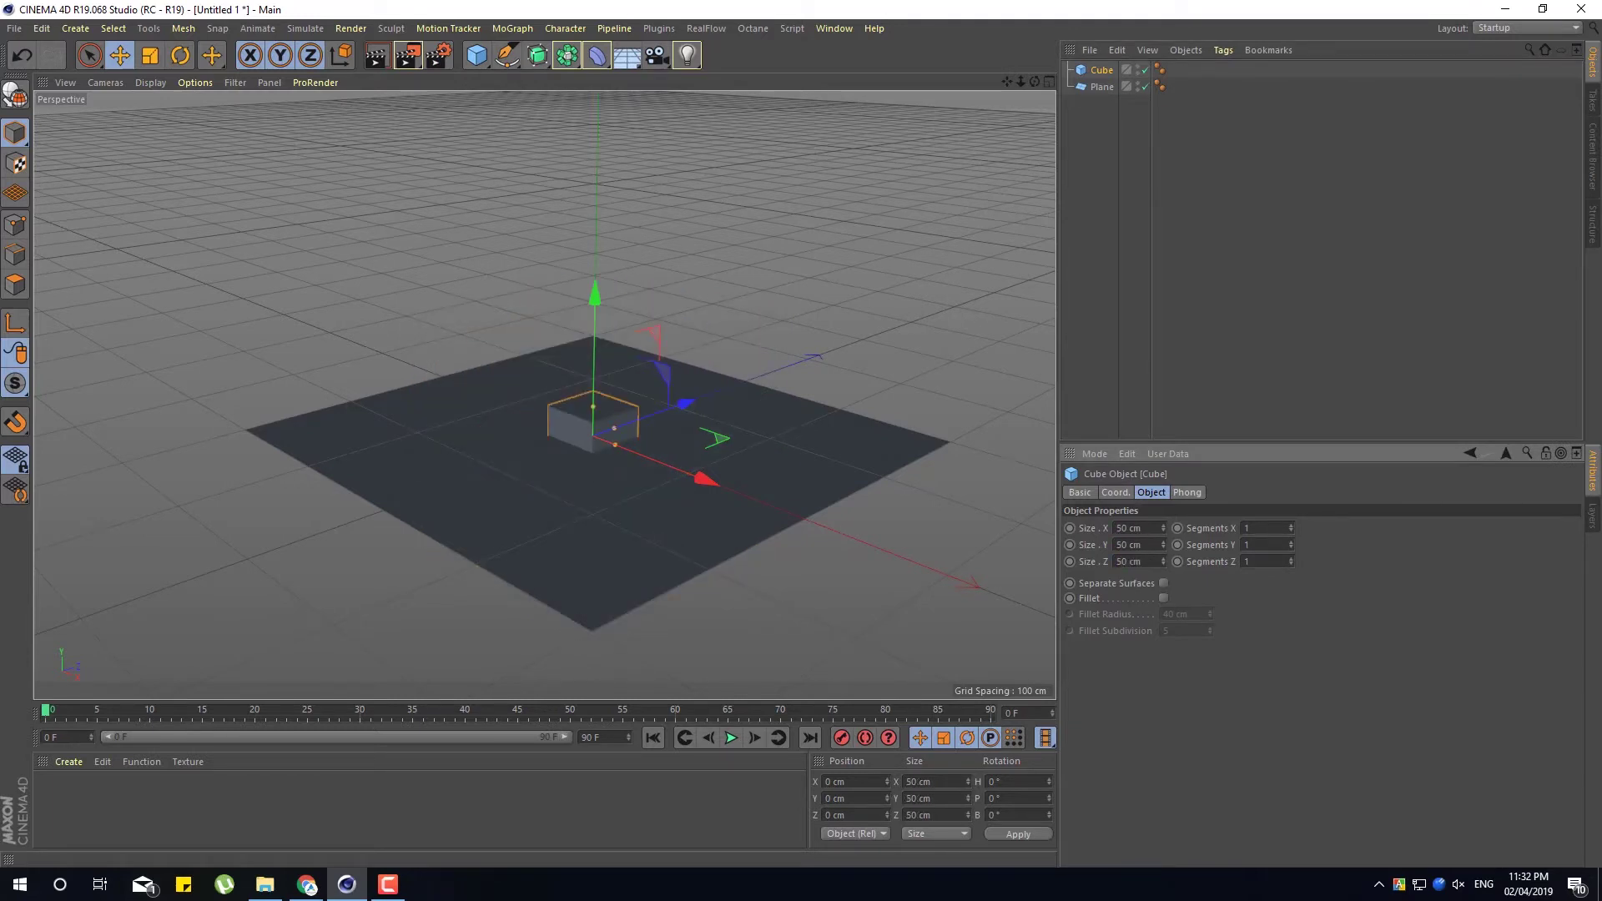
drag(596, 317, 599, 177)
alt+drag(801, 396, 711, 451)
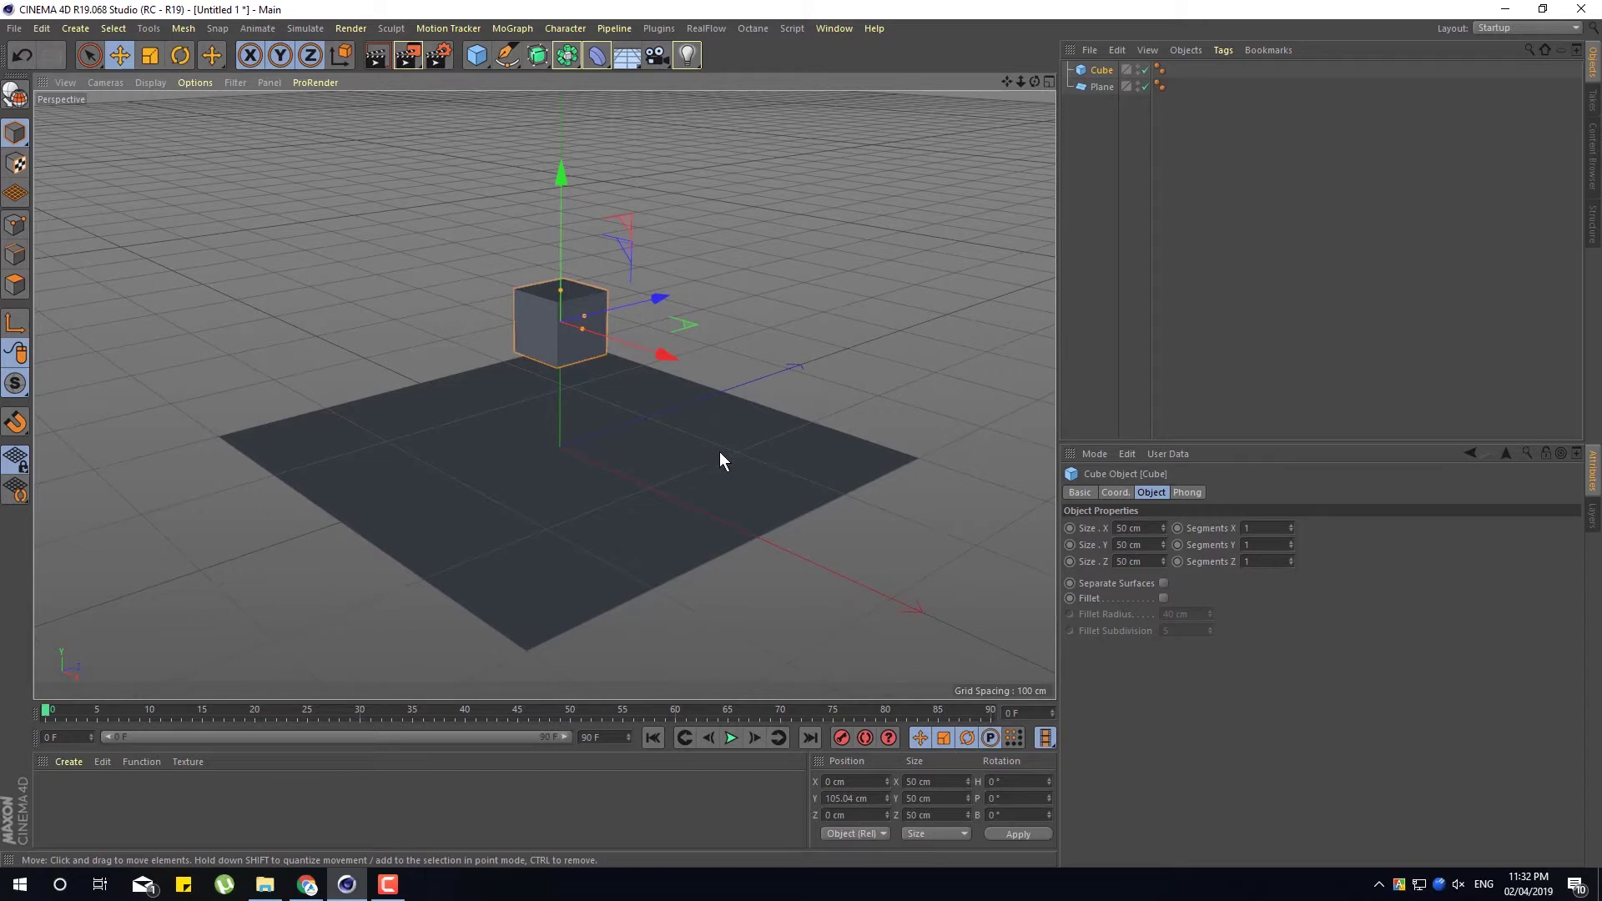
Add a Rigid Body dynamics tag to the cube
right_click(1102, 73)
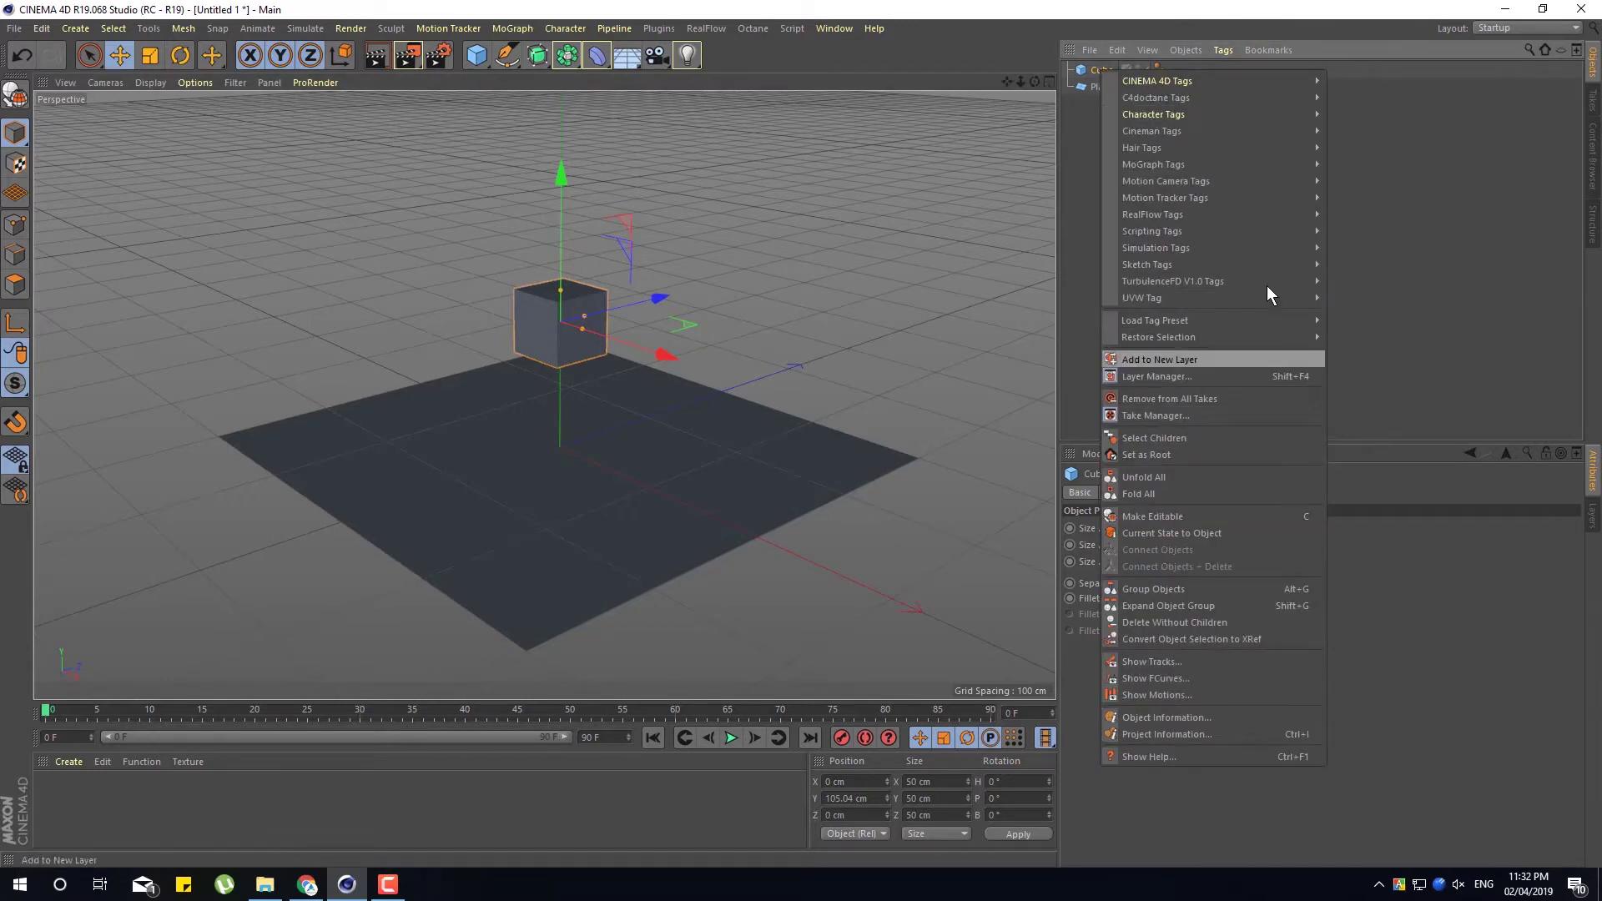
mouse_move(1108, 75)
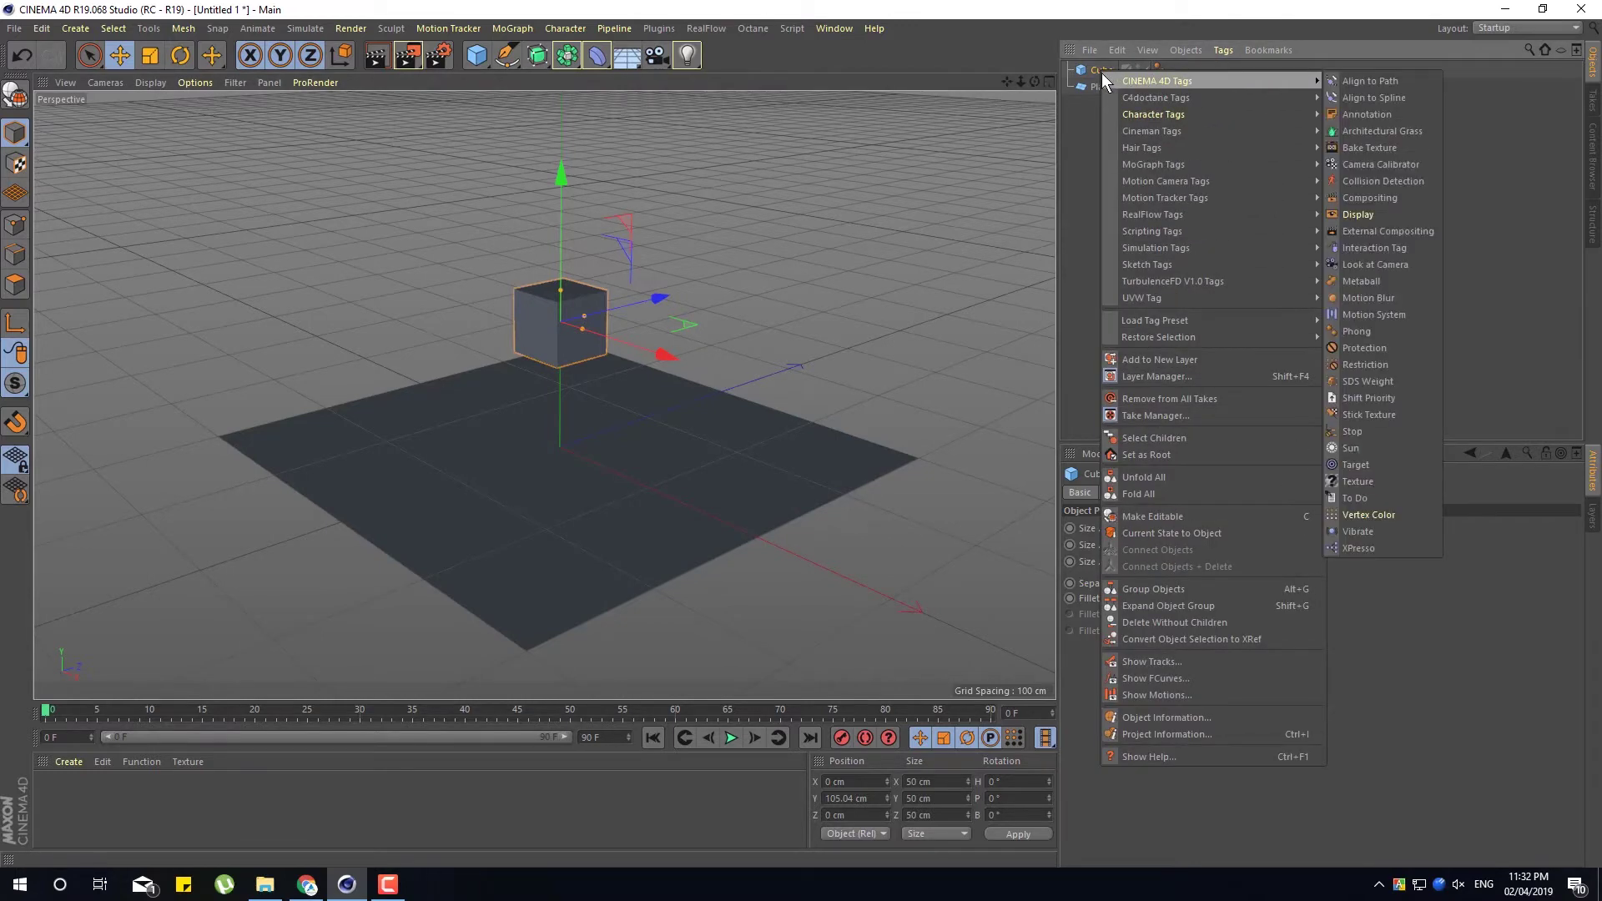
mouse_move(1198, 246)
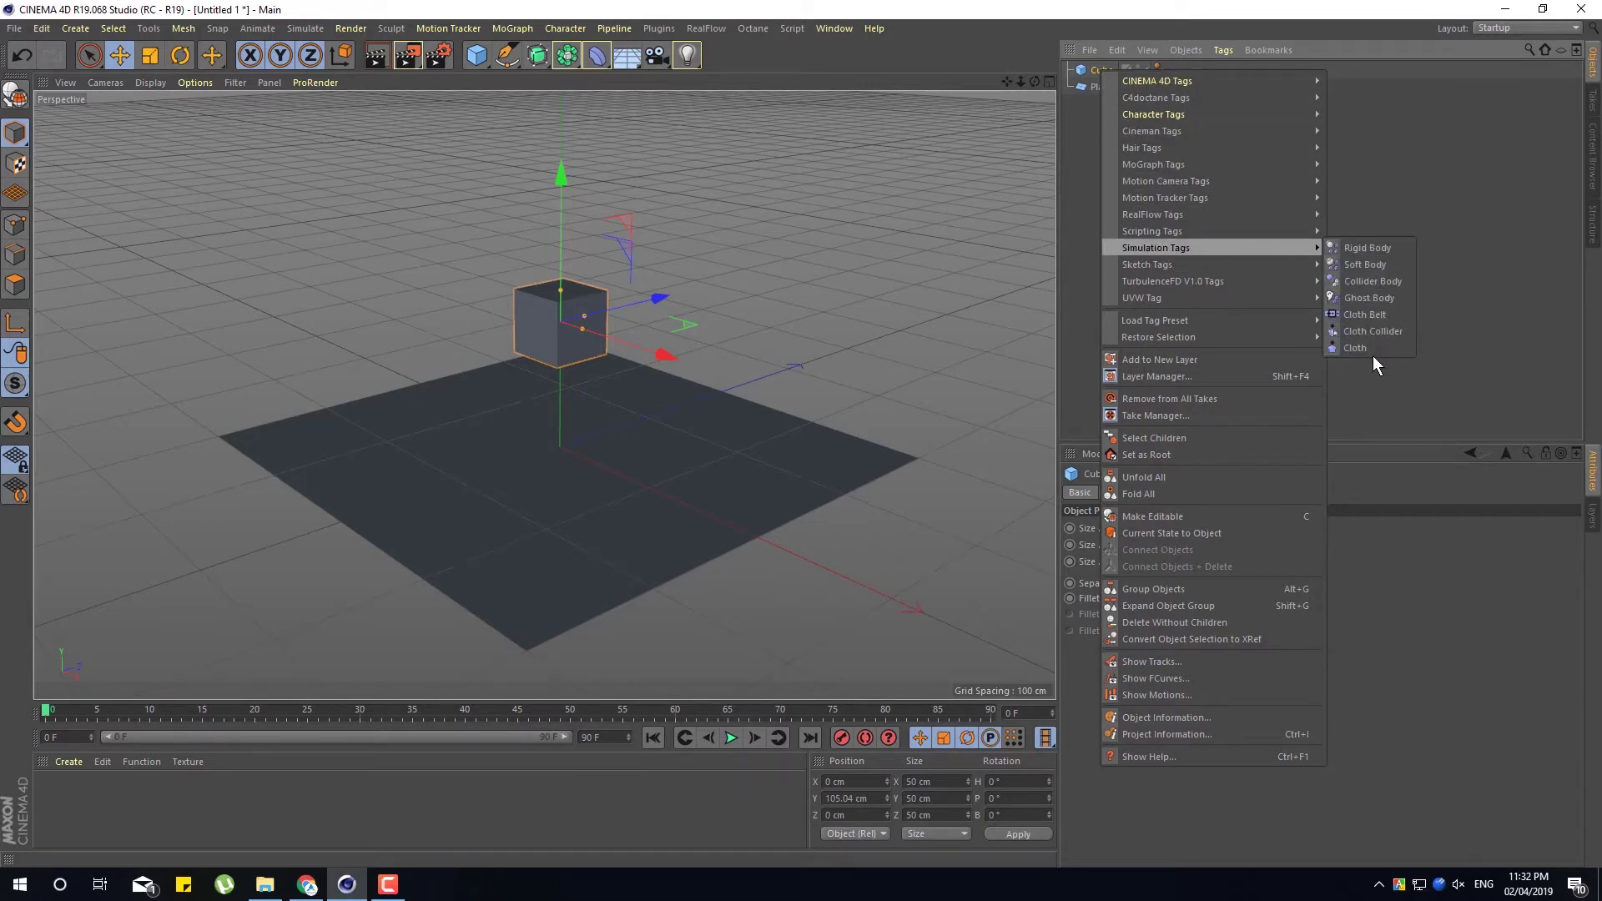
click(1373, 249)
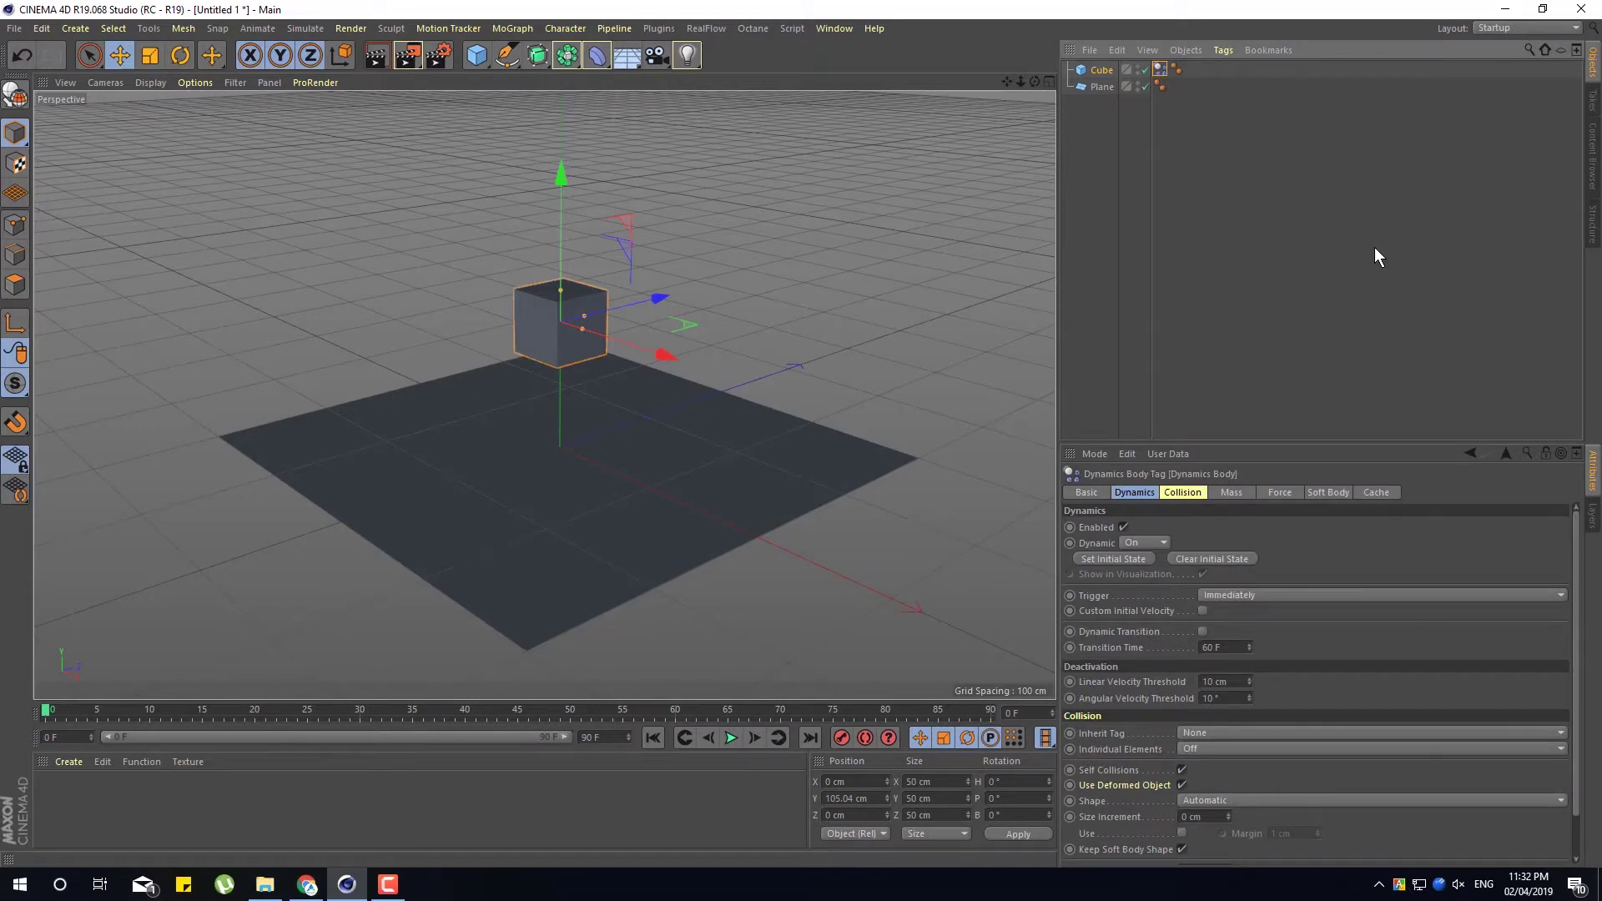
Play the simulation to watch the cube fall through the plane, then select the Plane
click(733, 738)
click(732, 737)
click(734, 739)
click(735, 739)
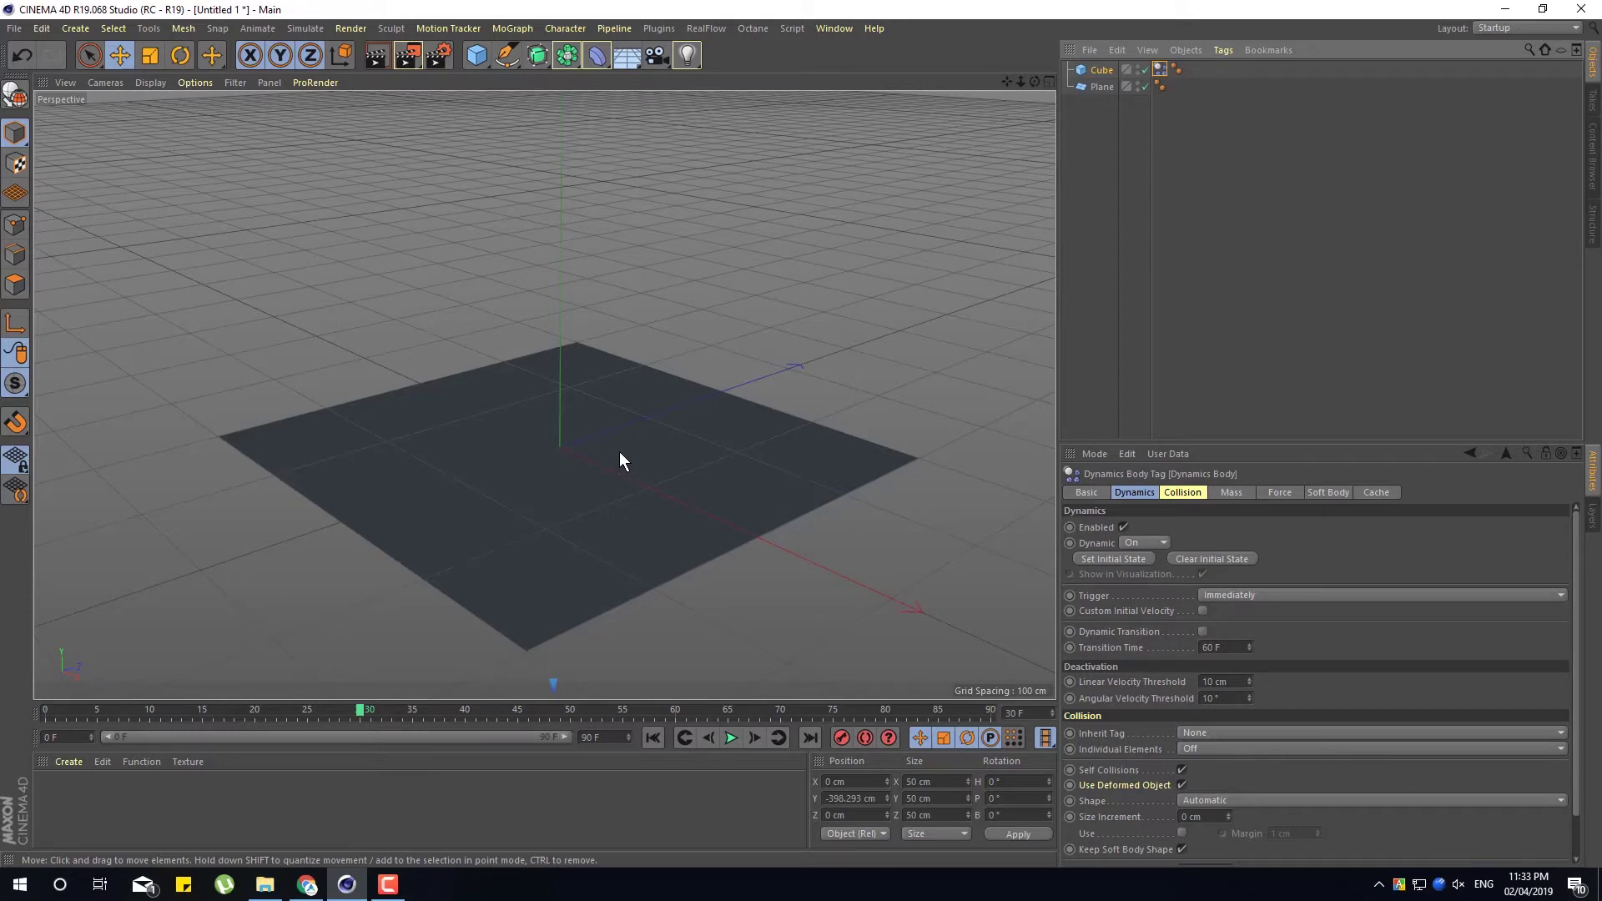
click(1101, 87)
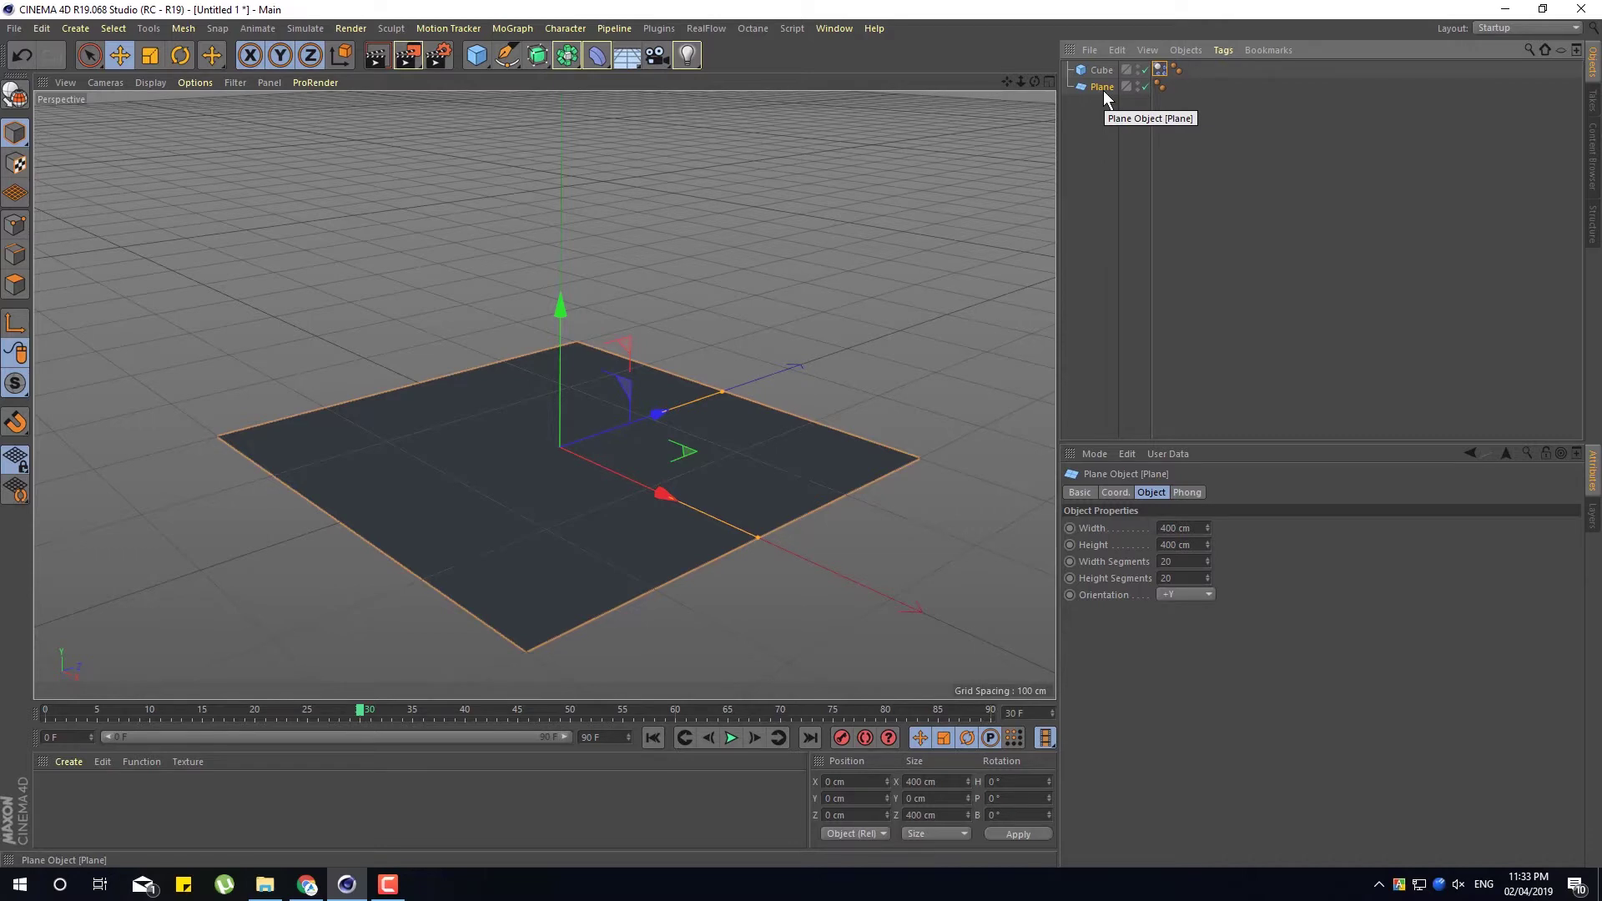
Give the Plane a Collider Body tag
right_click(1104, 90)
mouse_move(1179, 280)
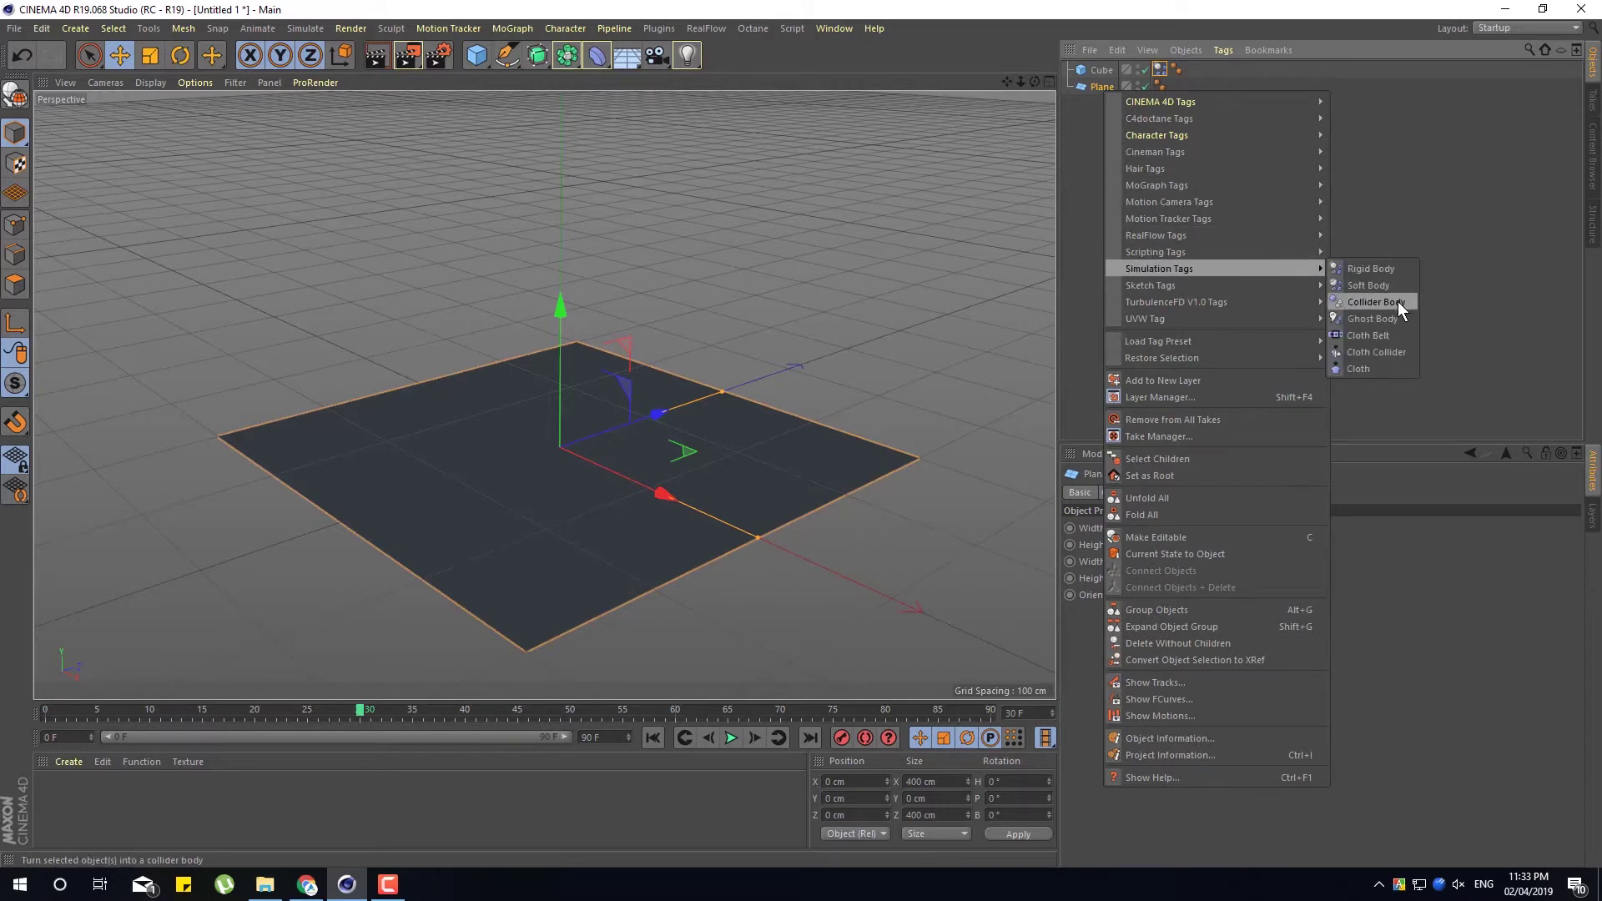
click(1399, 302)
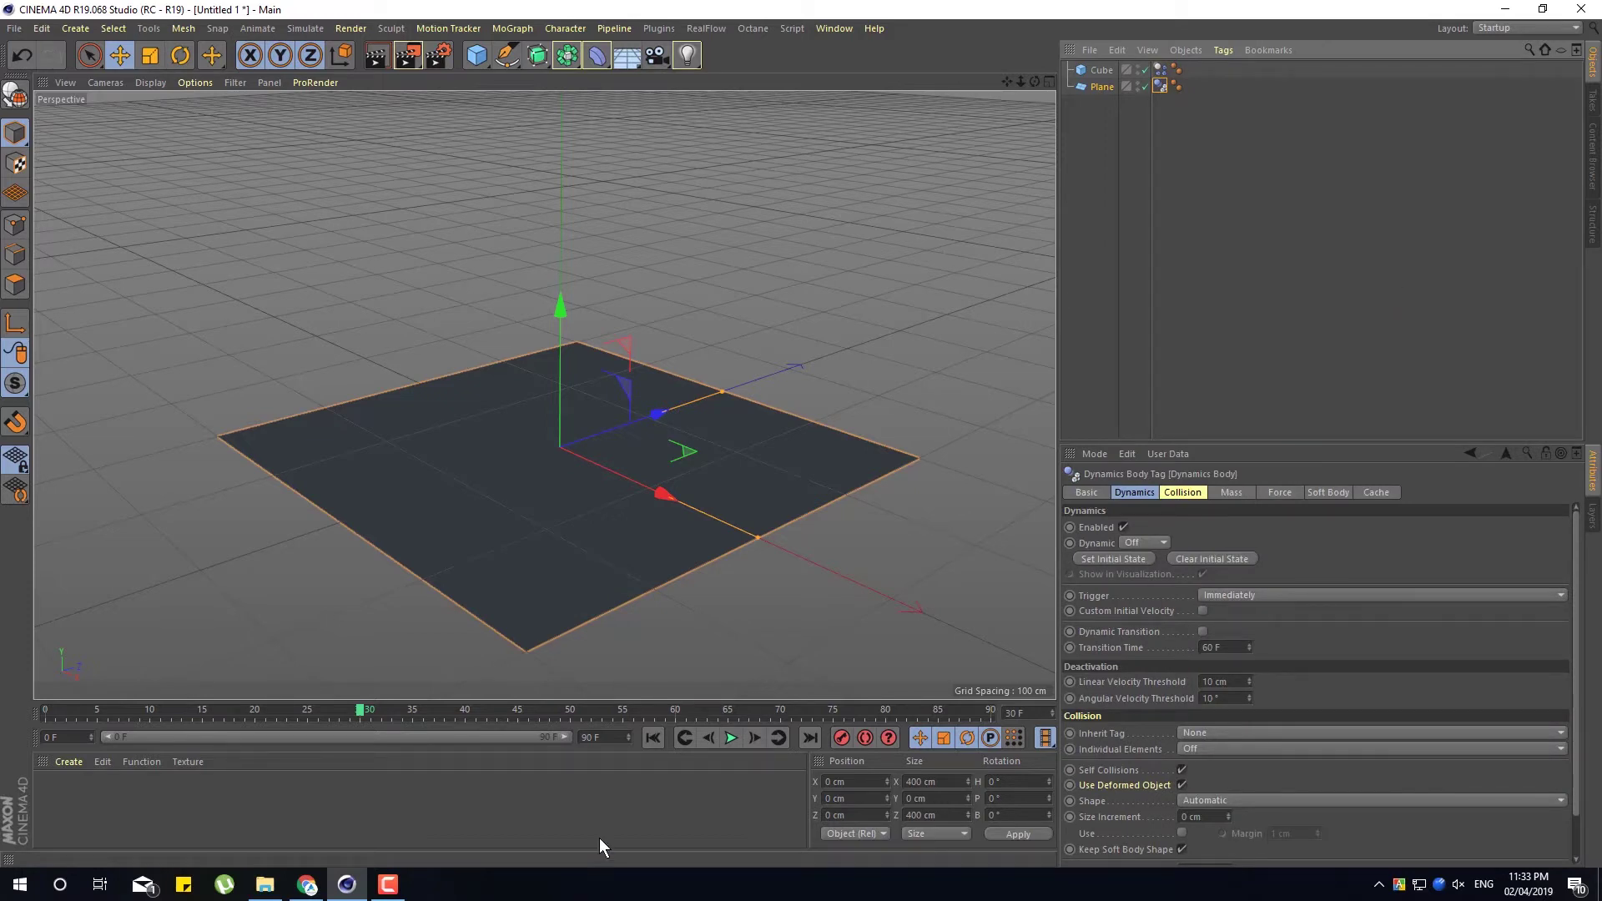
Rewind to frame 0 and replay the simulation with the plane acting as collider
click(654, 737)
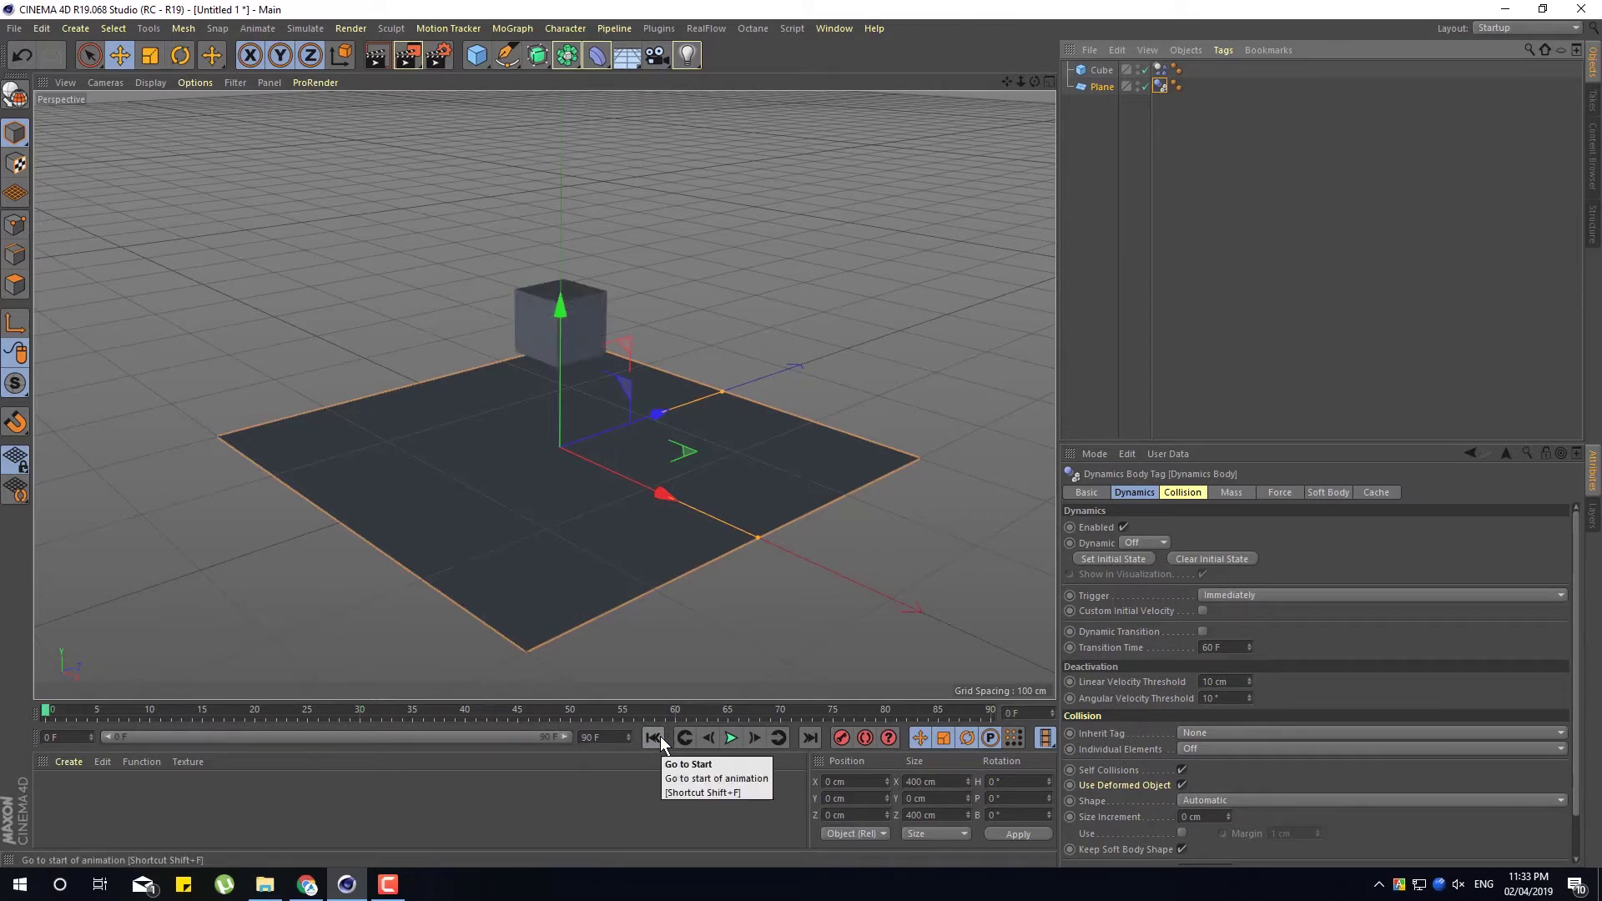
click(731, 738)
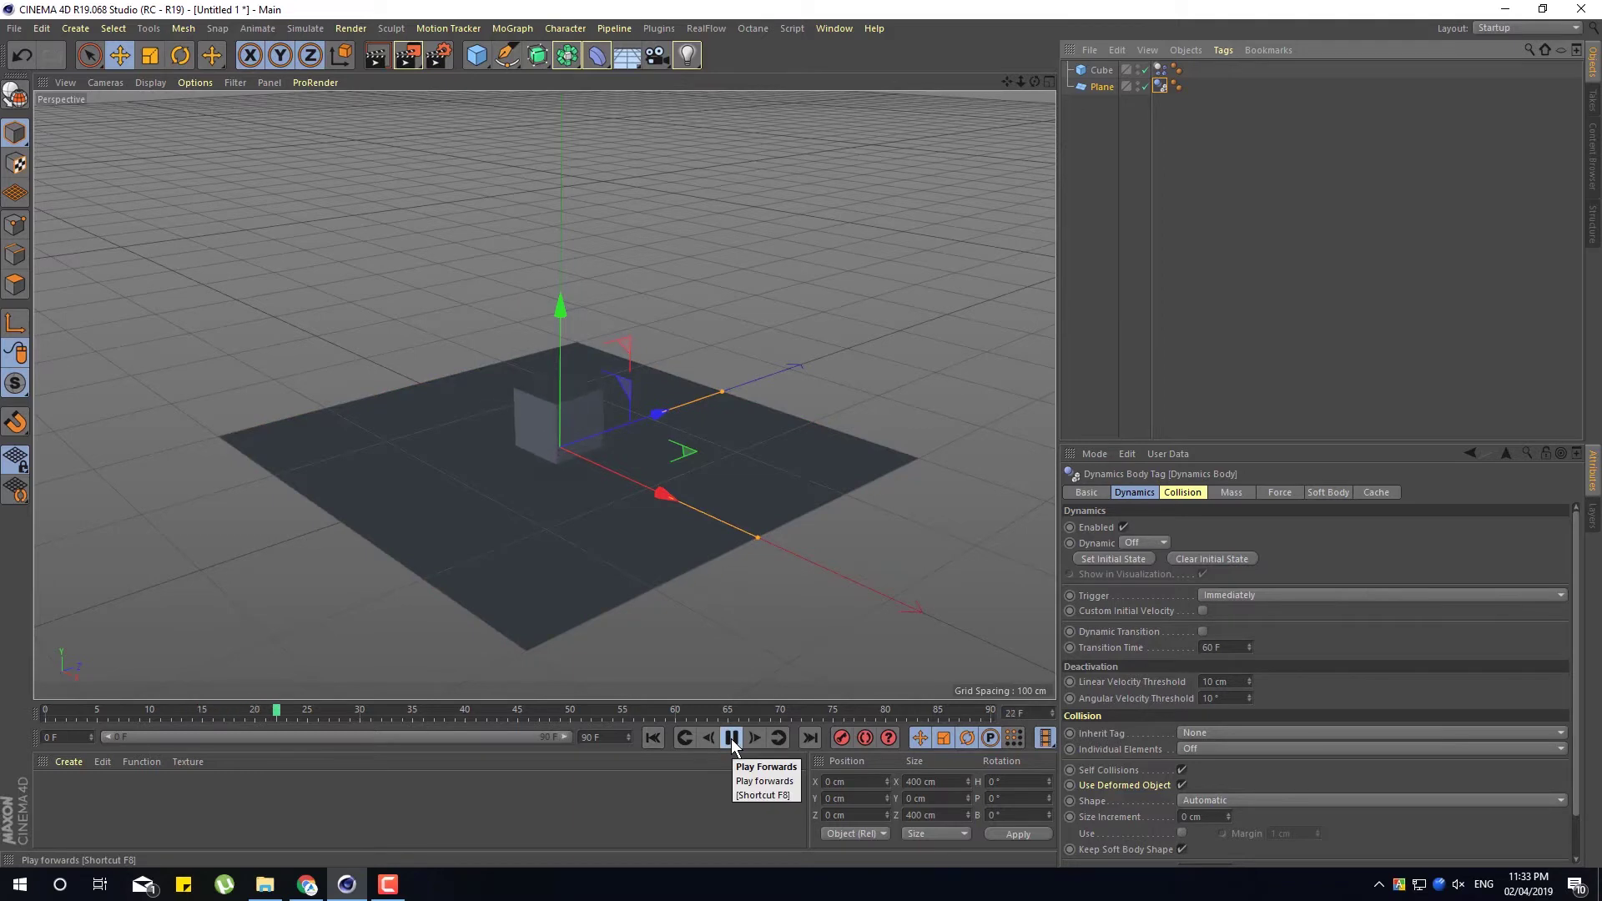
click(731, 738)
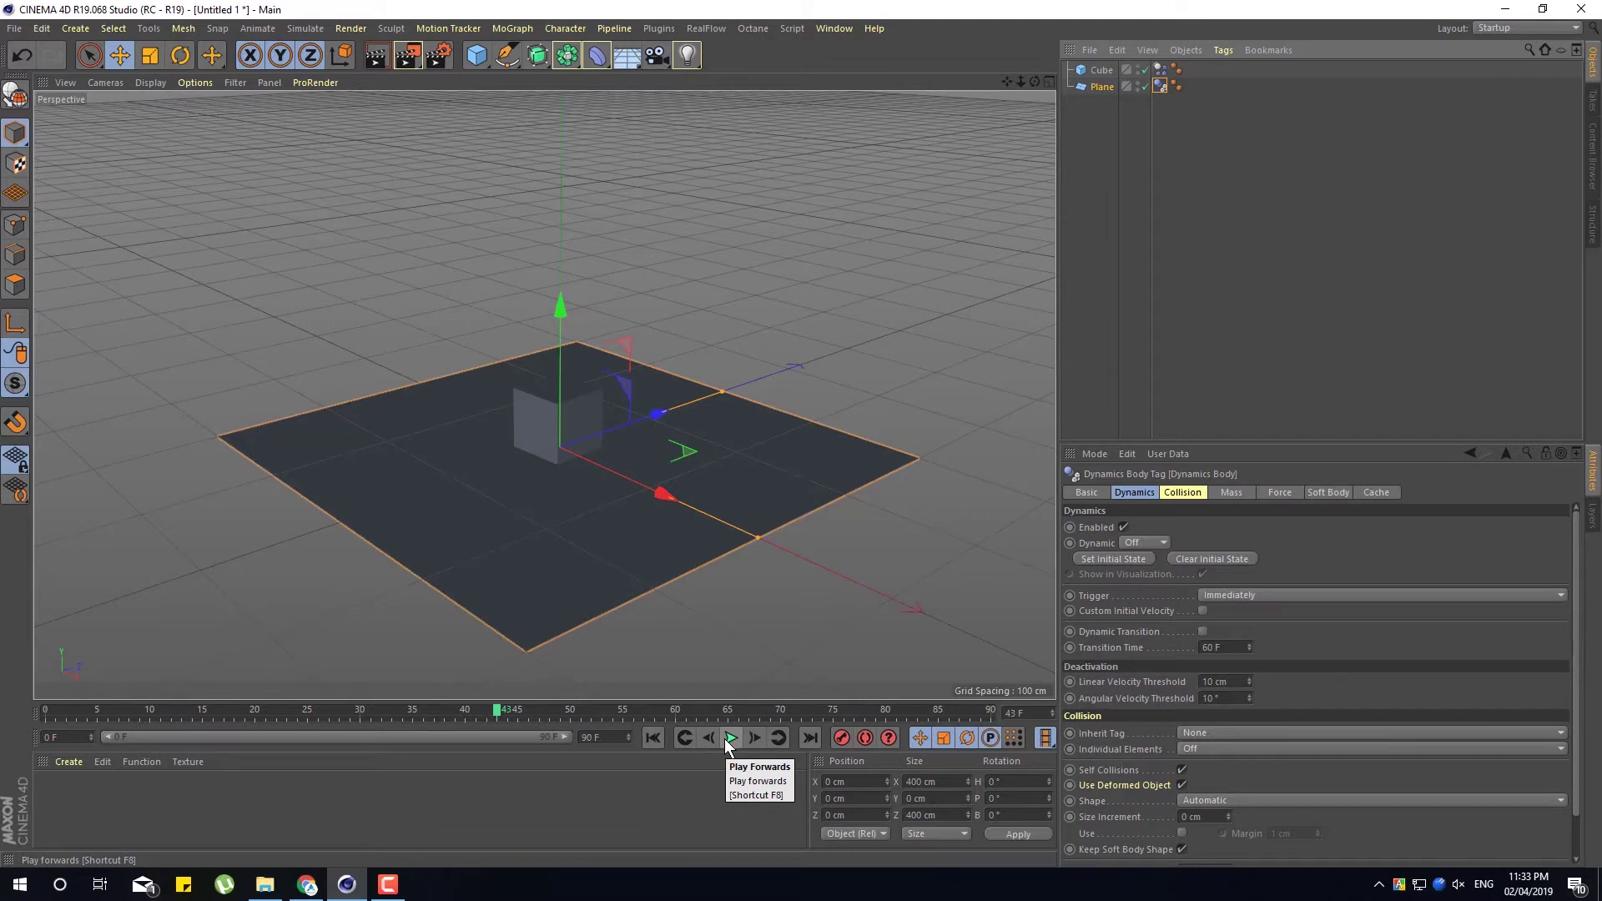
click(726, 740)
click(726, 740)
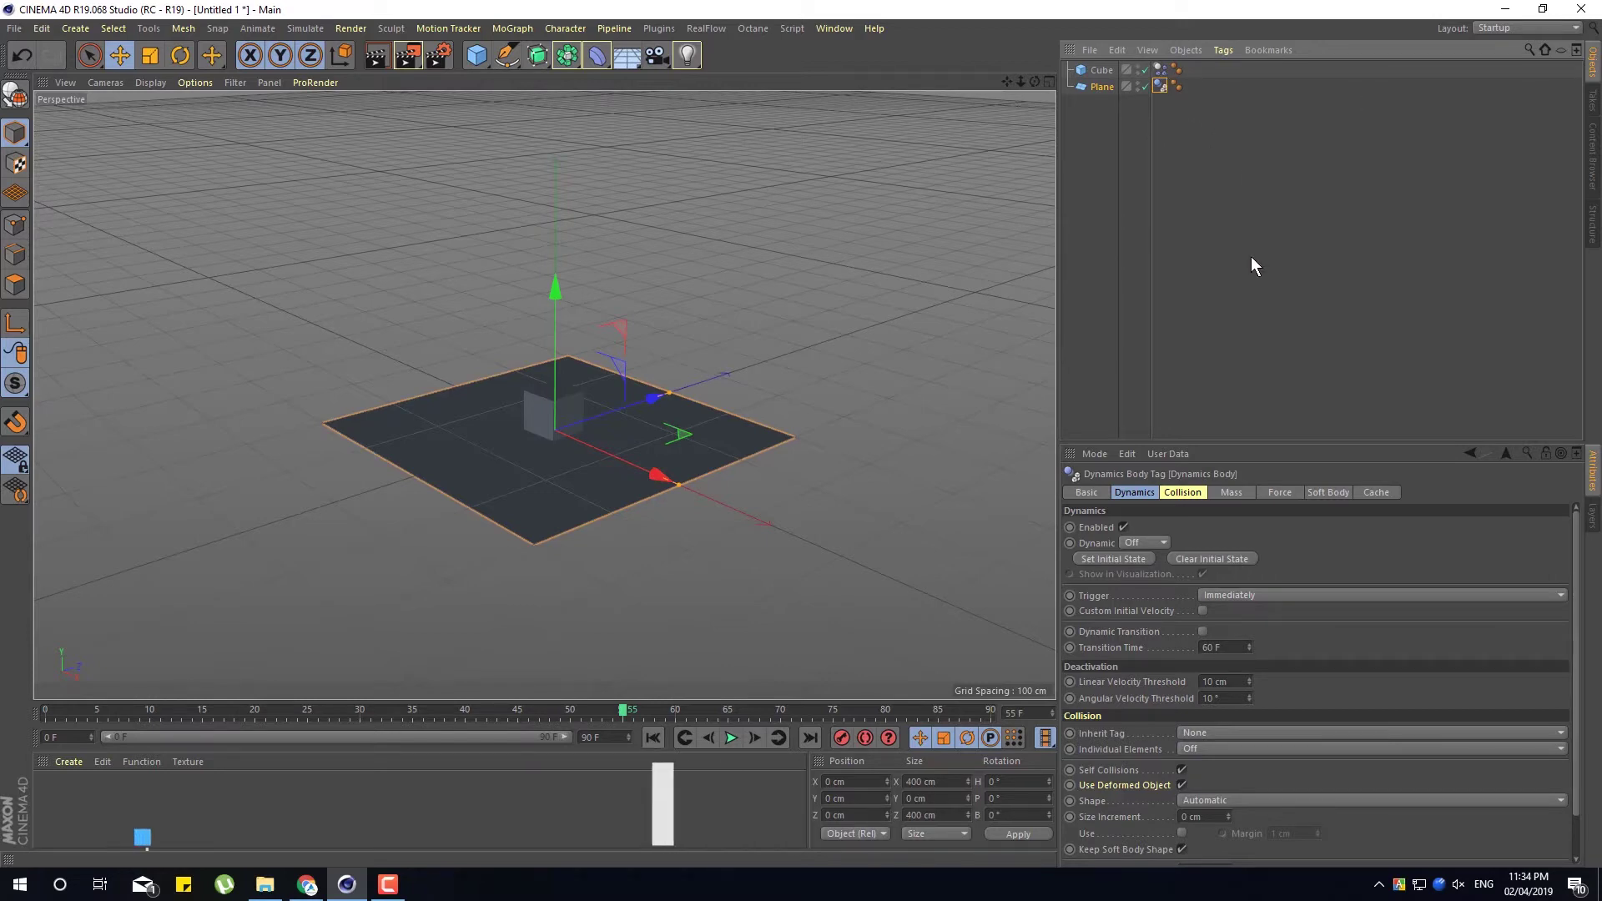
Group the old cube and plane under a Null and hide it
key(ctrl+a)
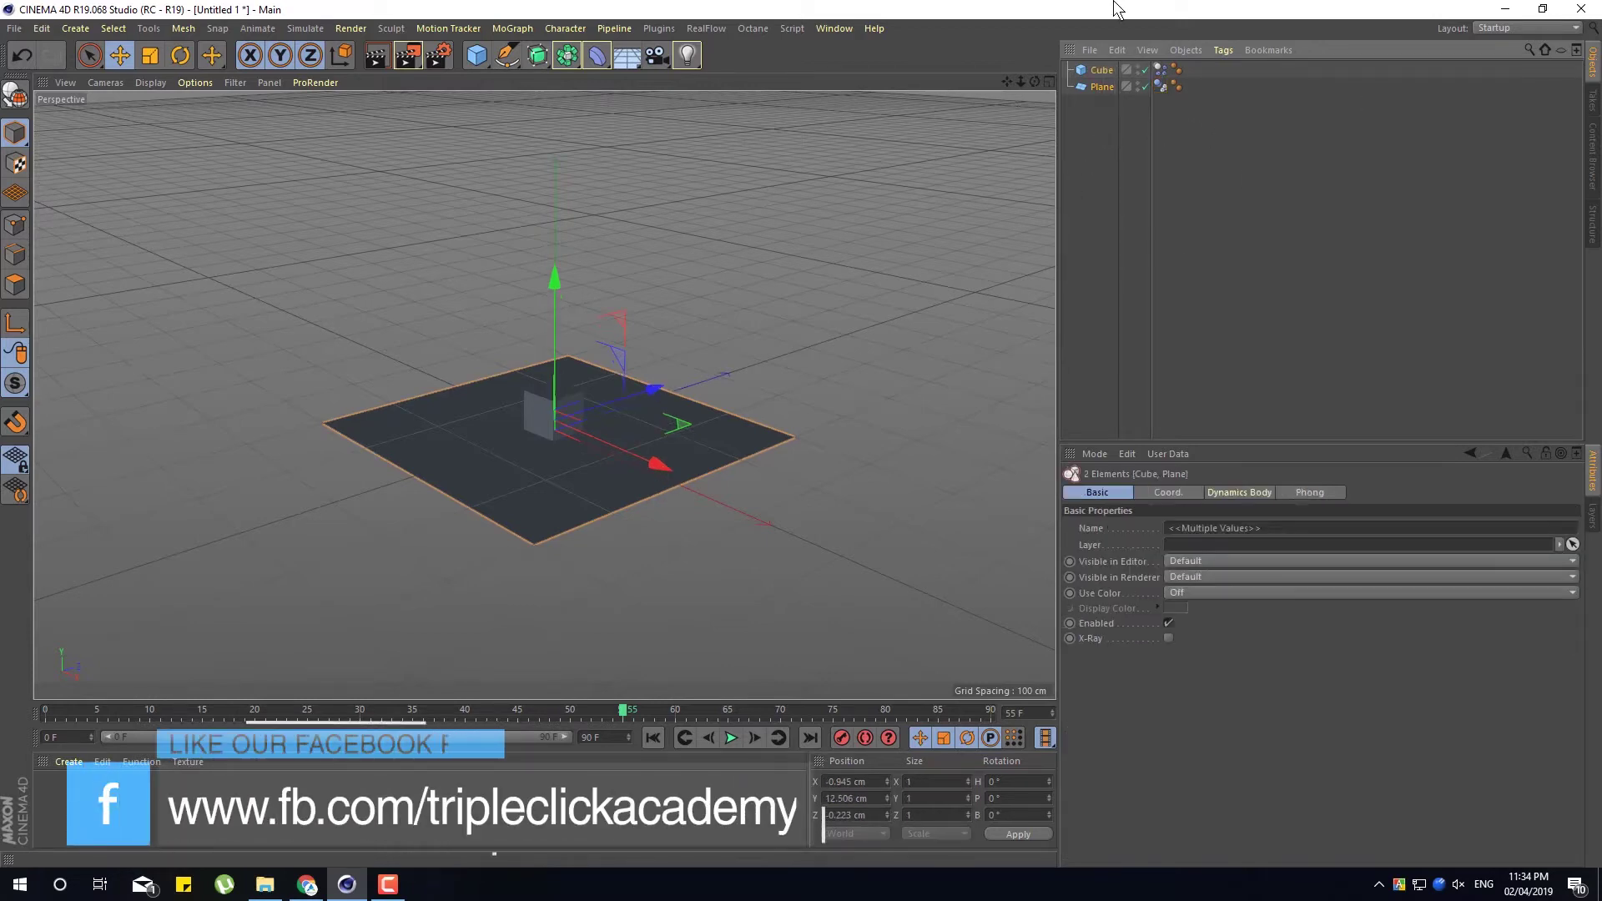
key(alt+g)
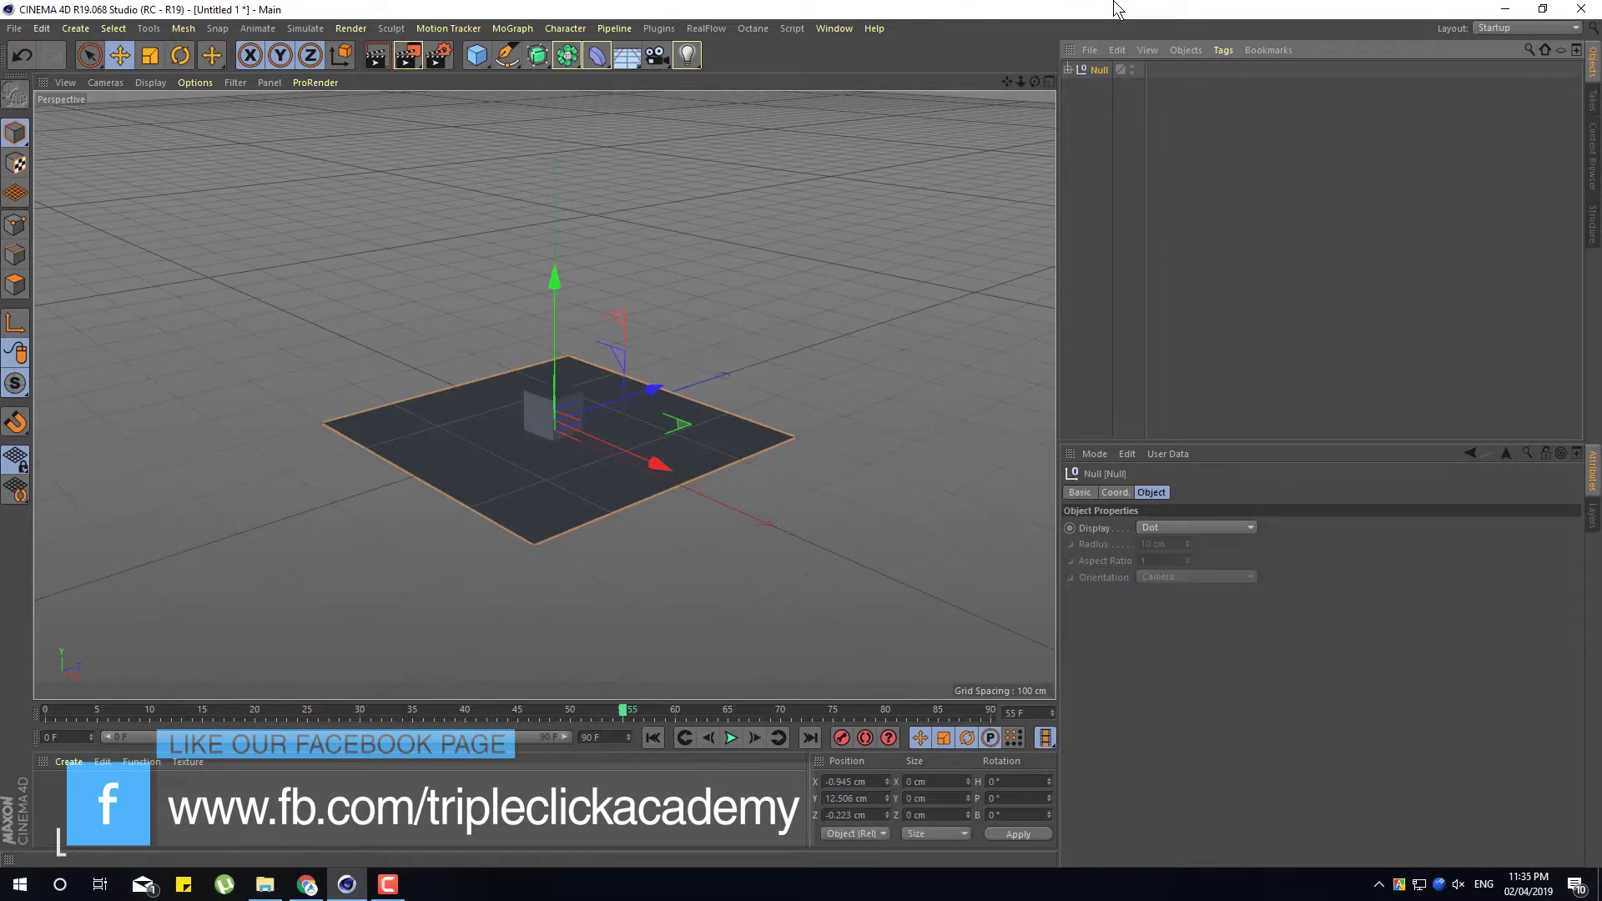
double_click(1131, 67)
drag(667, 454, 643, 515)
key(ctrl+z)
alt+drag(628, 443, 619, 422)
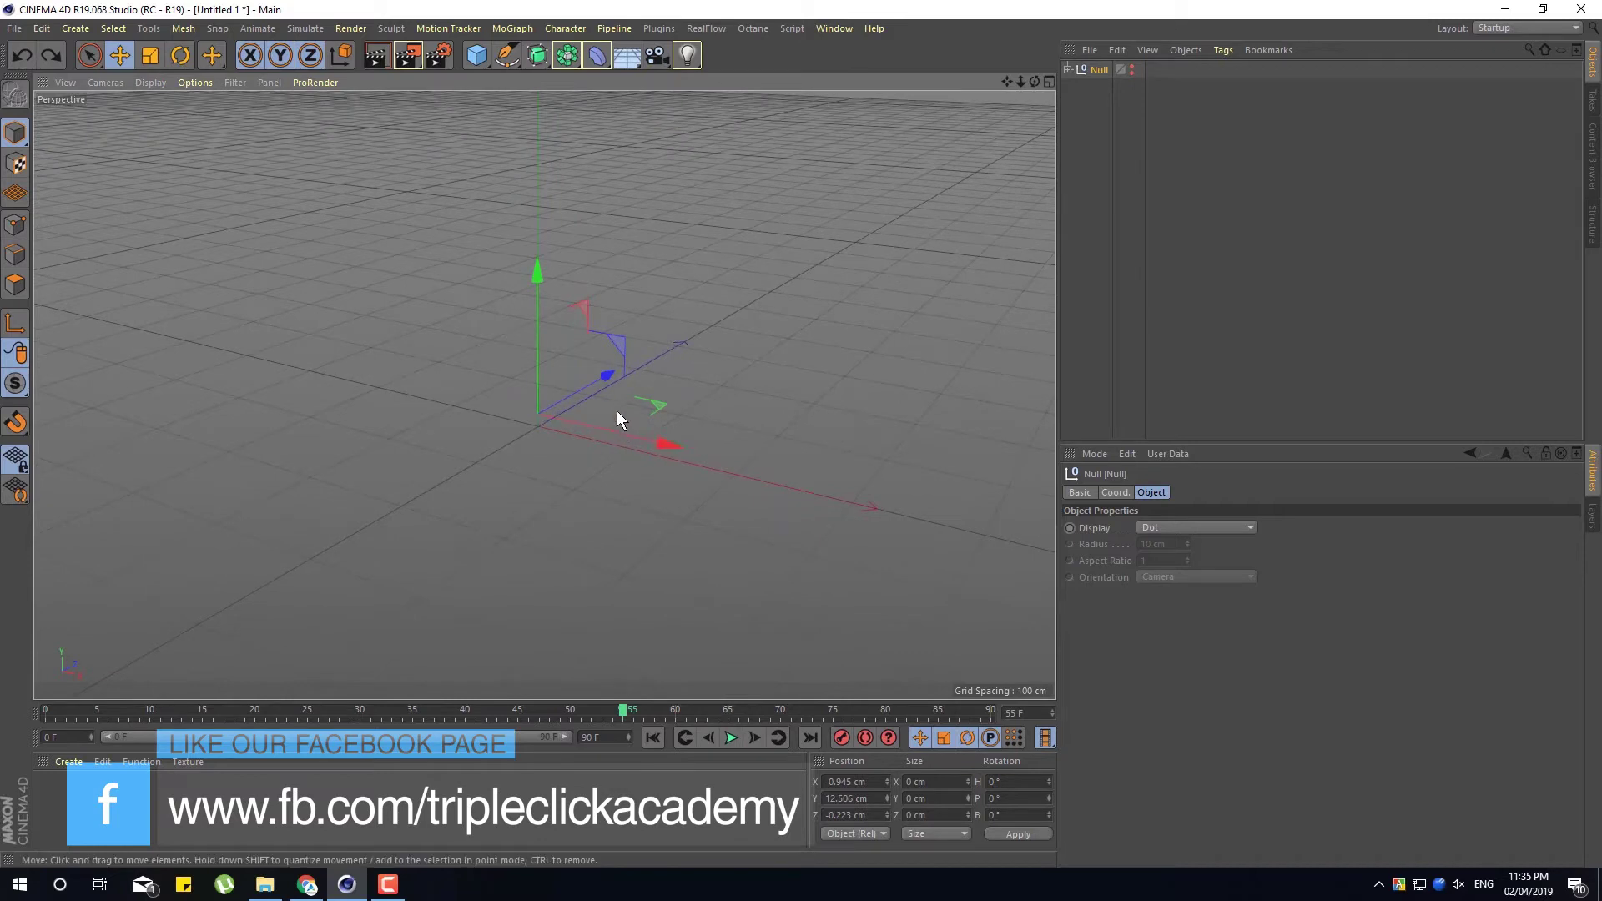
Add a floor plane widened to about 640 cm and a cube flattened into a thin bar
click(483, 60)
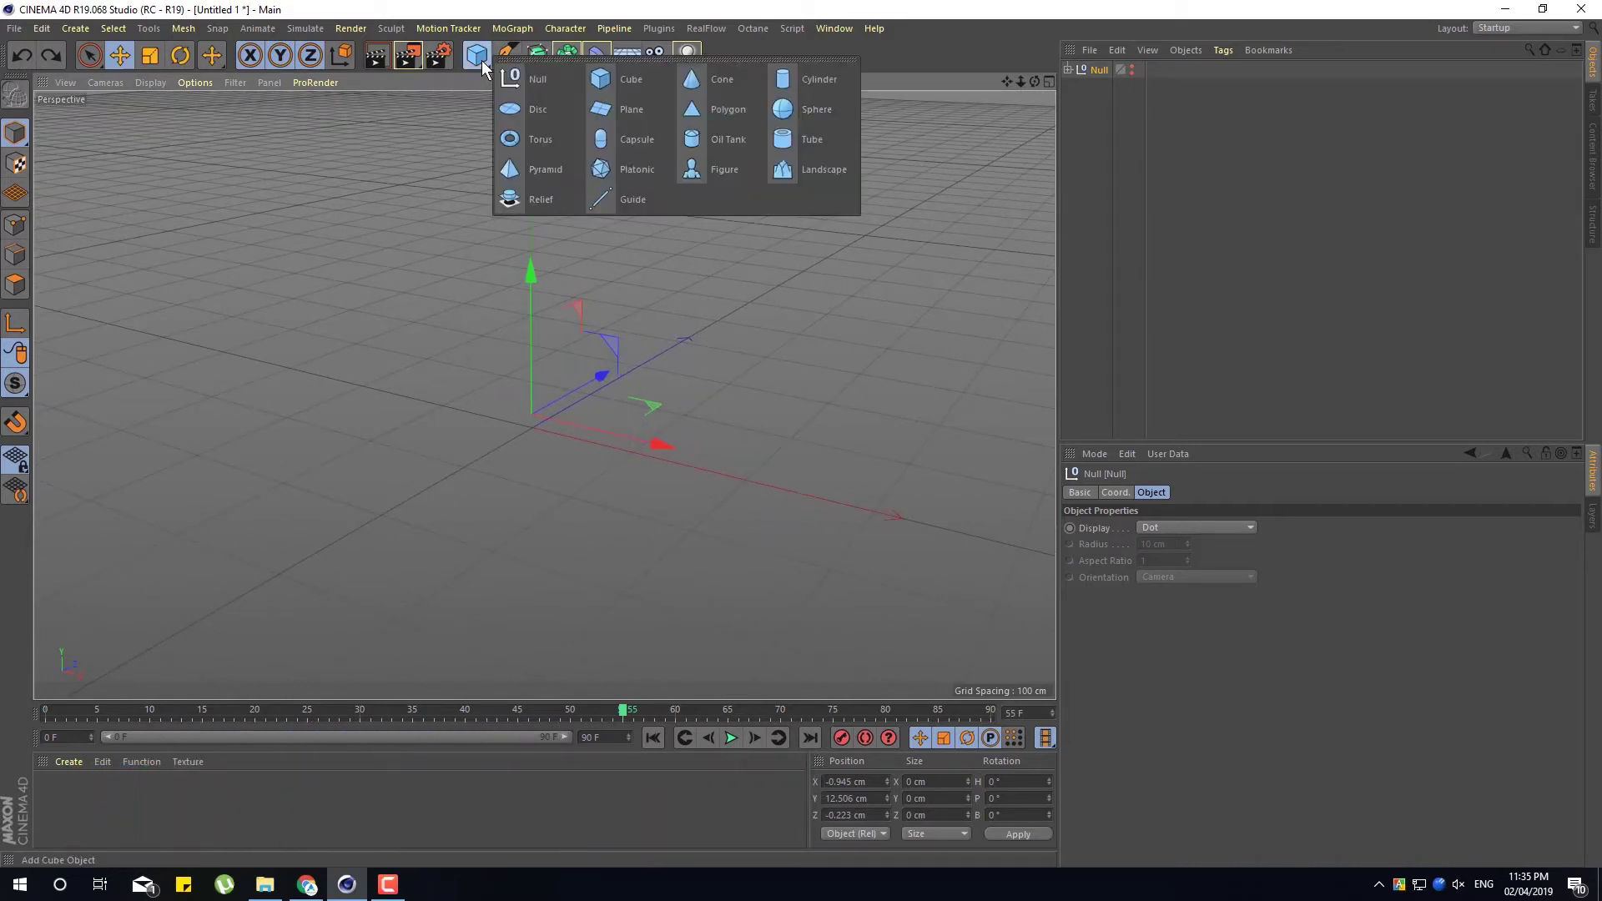
click(629, 112)
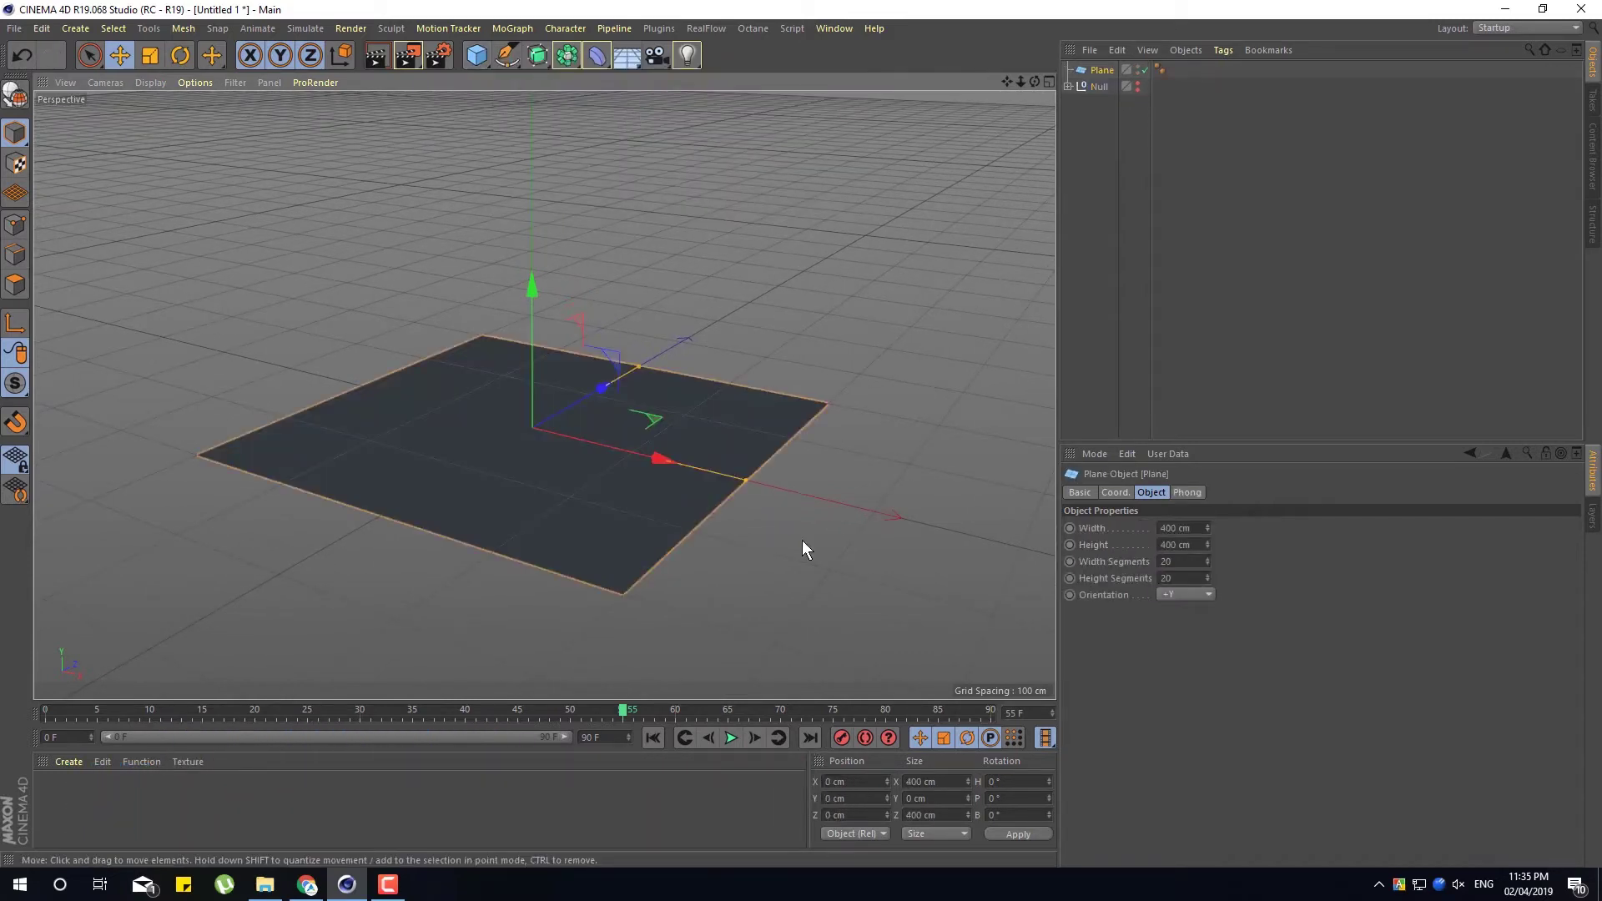
drag(756, 490, 908, 541)
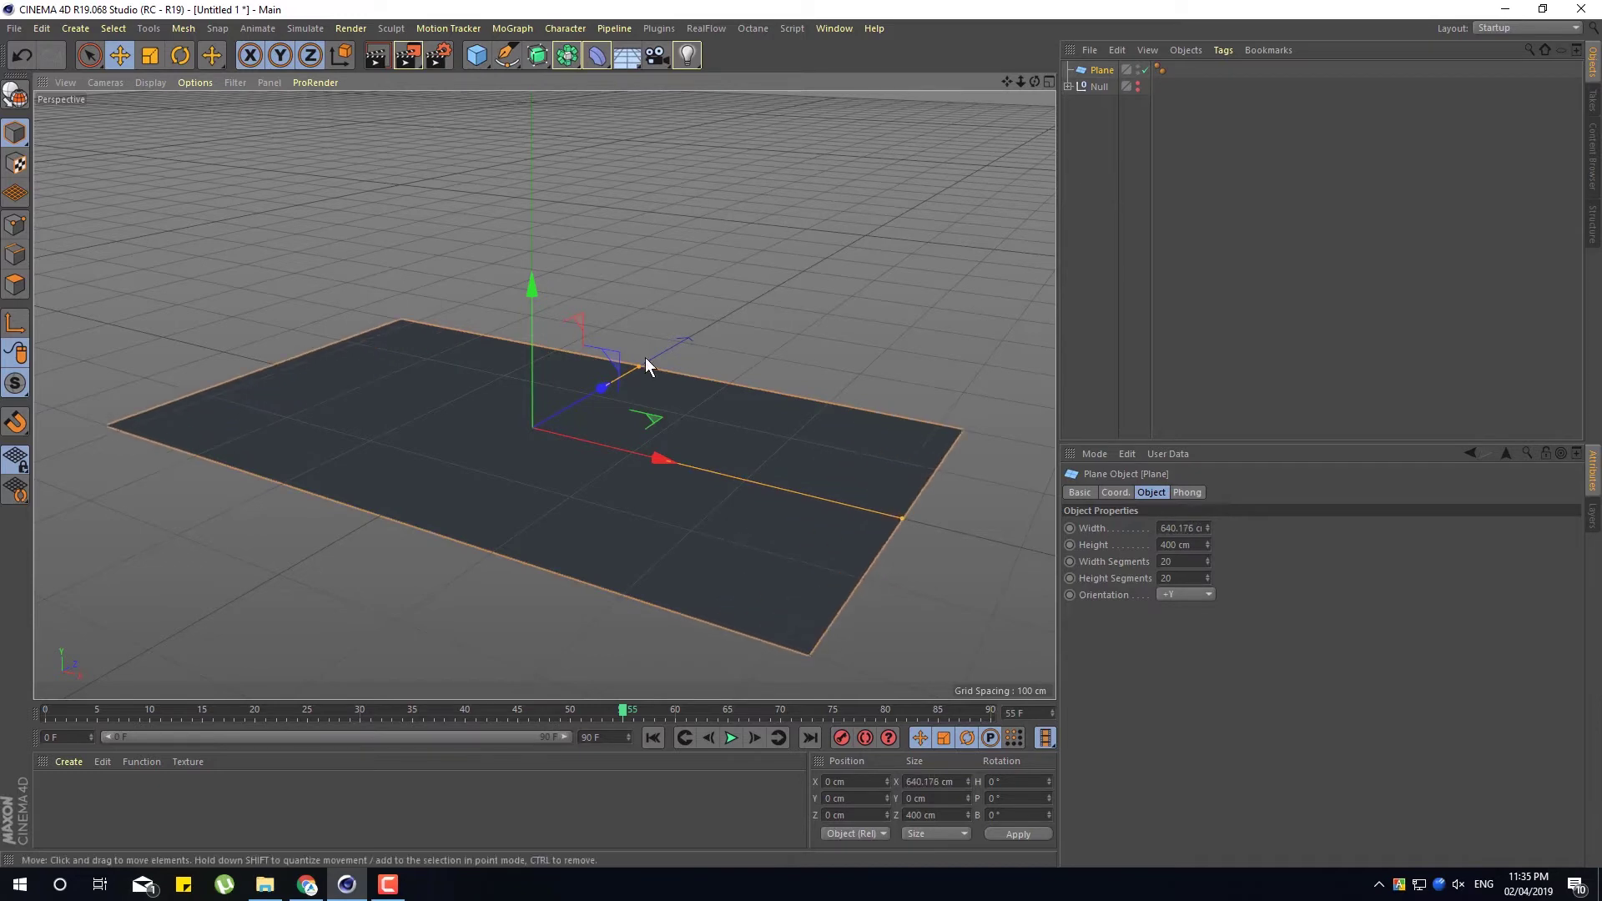
click(482, 58)
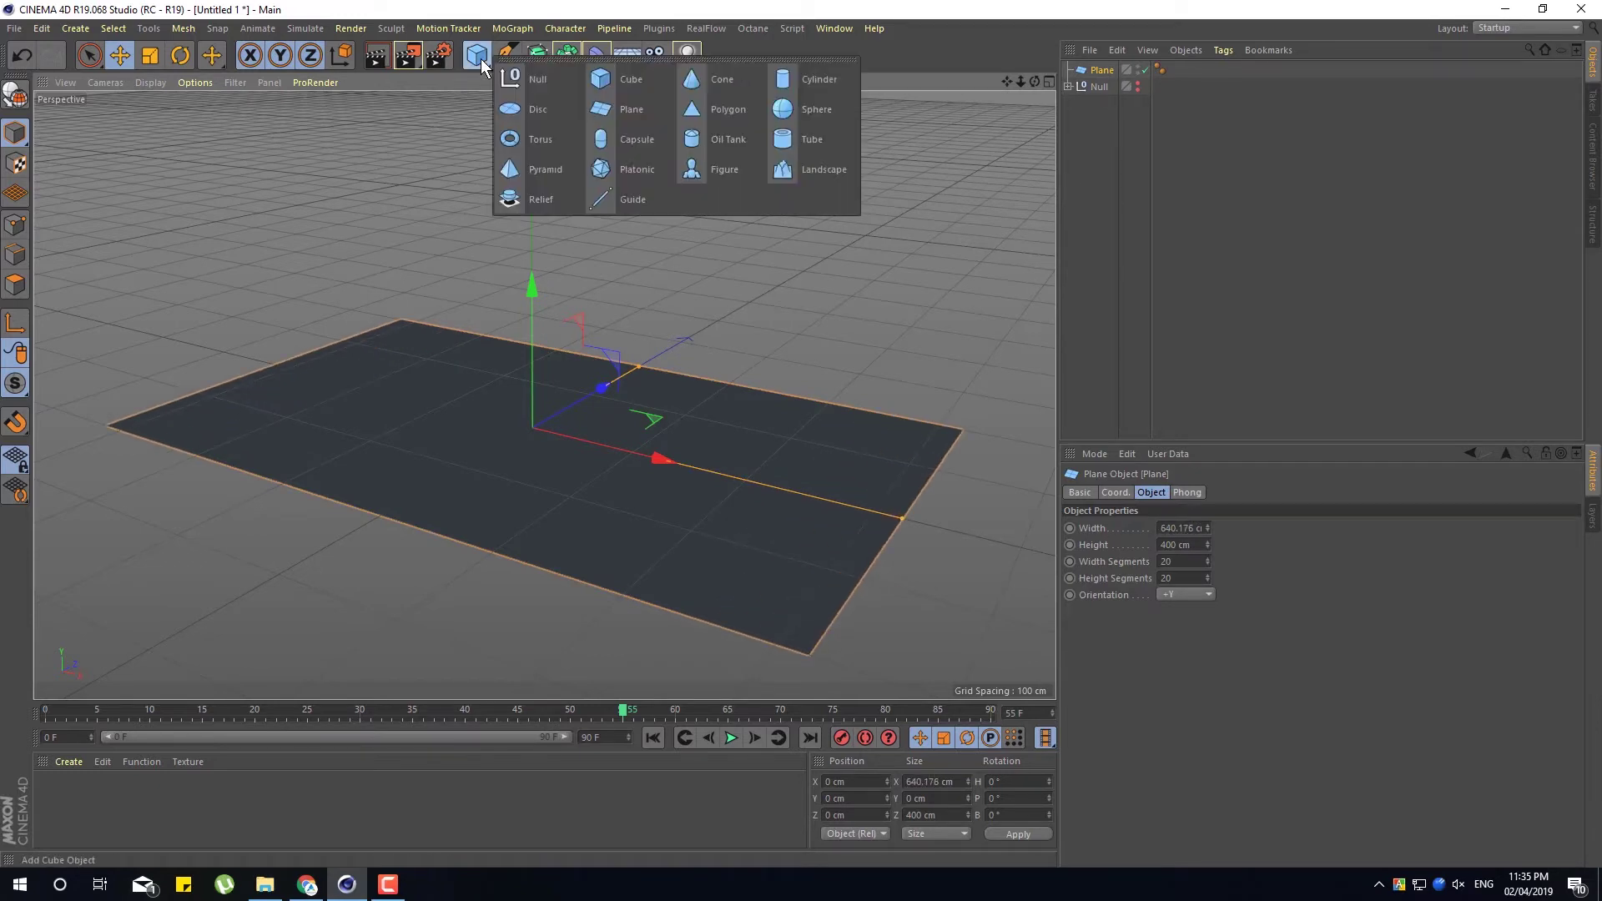
click(639, 87)
drag(532, 320, 533, 422)
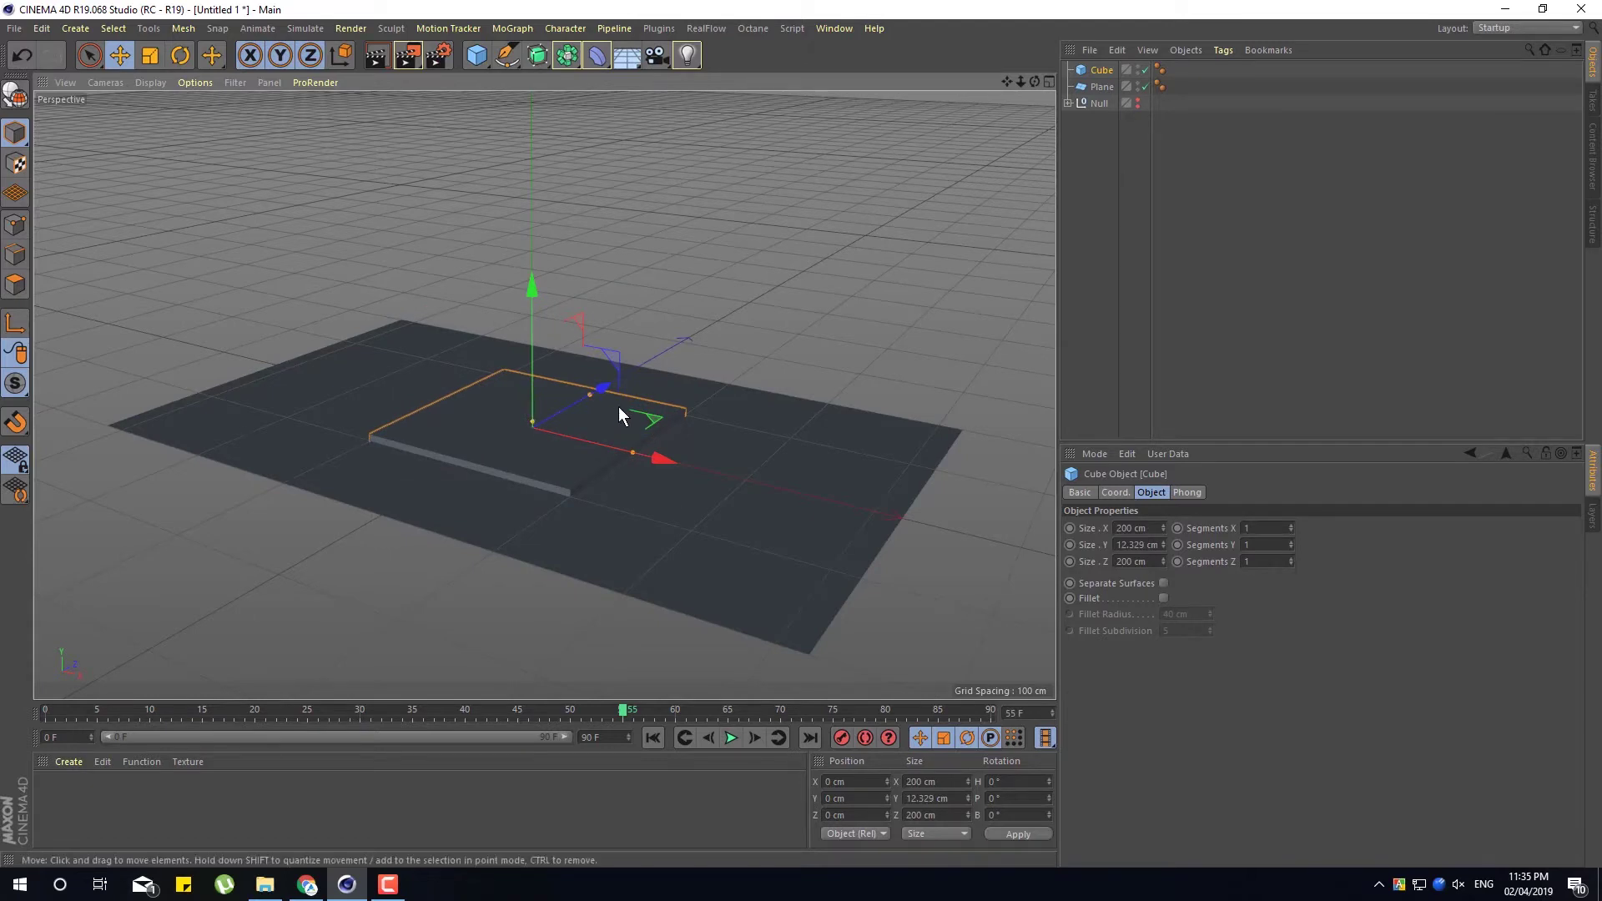
drag(592, 394, 529, 424)
drag(533, 292, 533, 284)
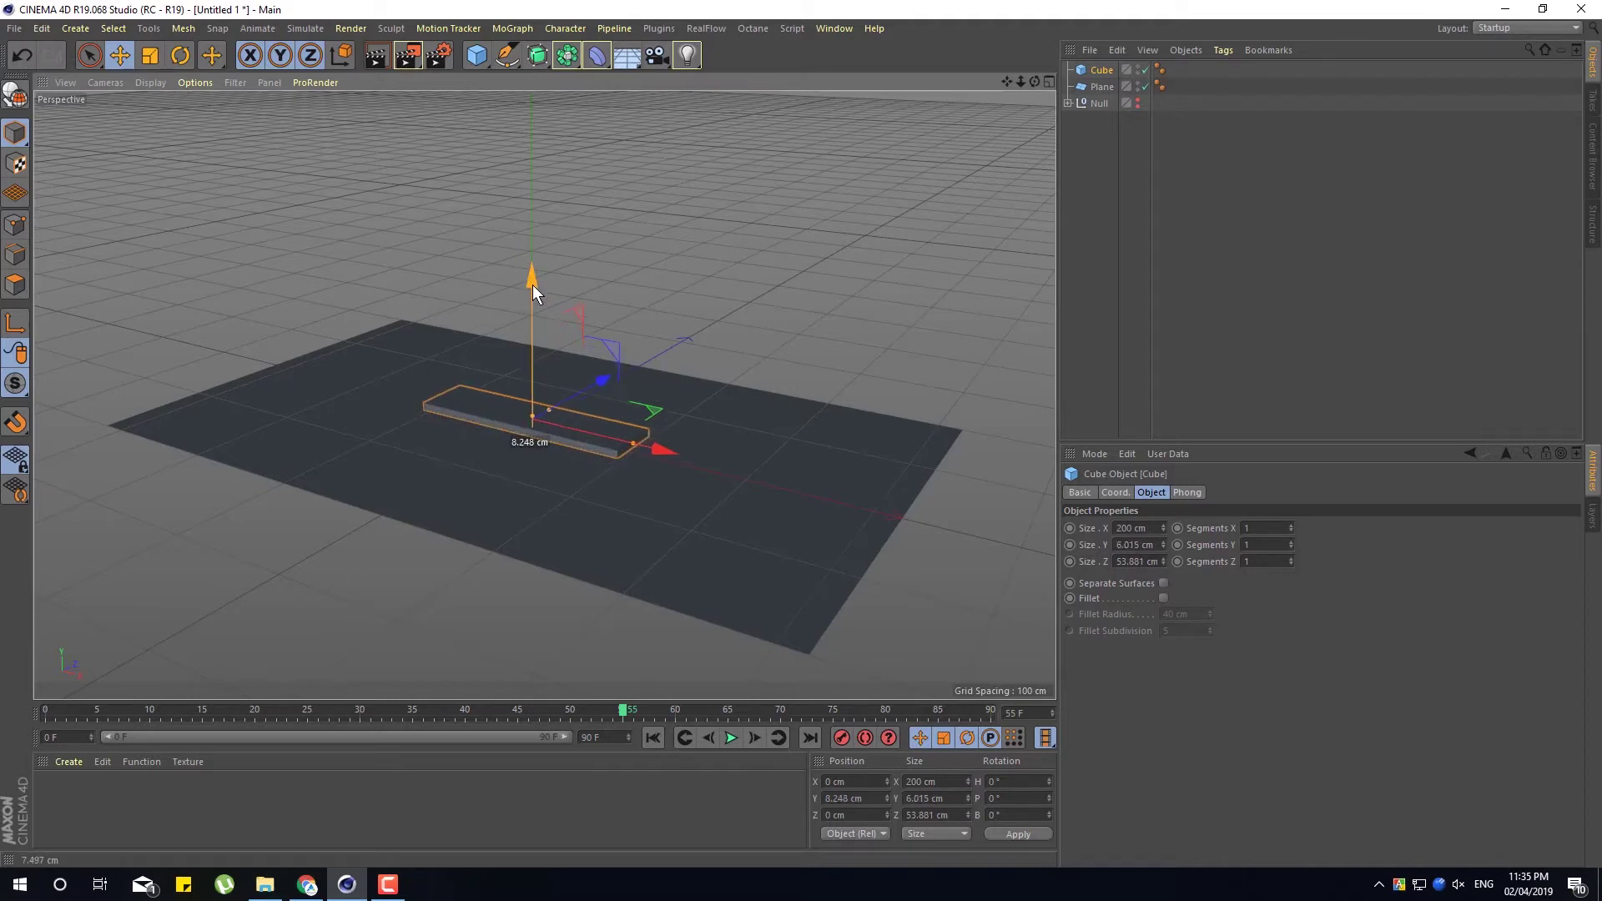
Rotate the bar to a -45.87° tilt to form a ramp
key(r)
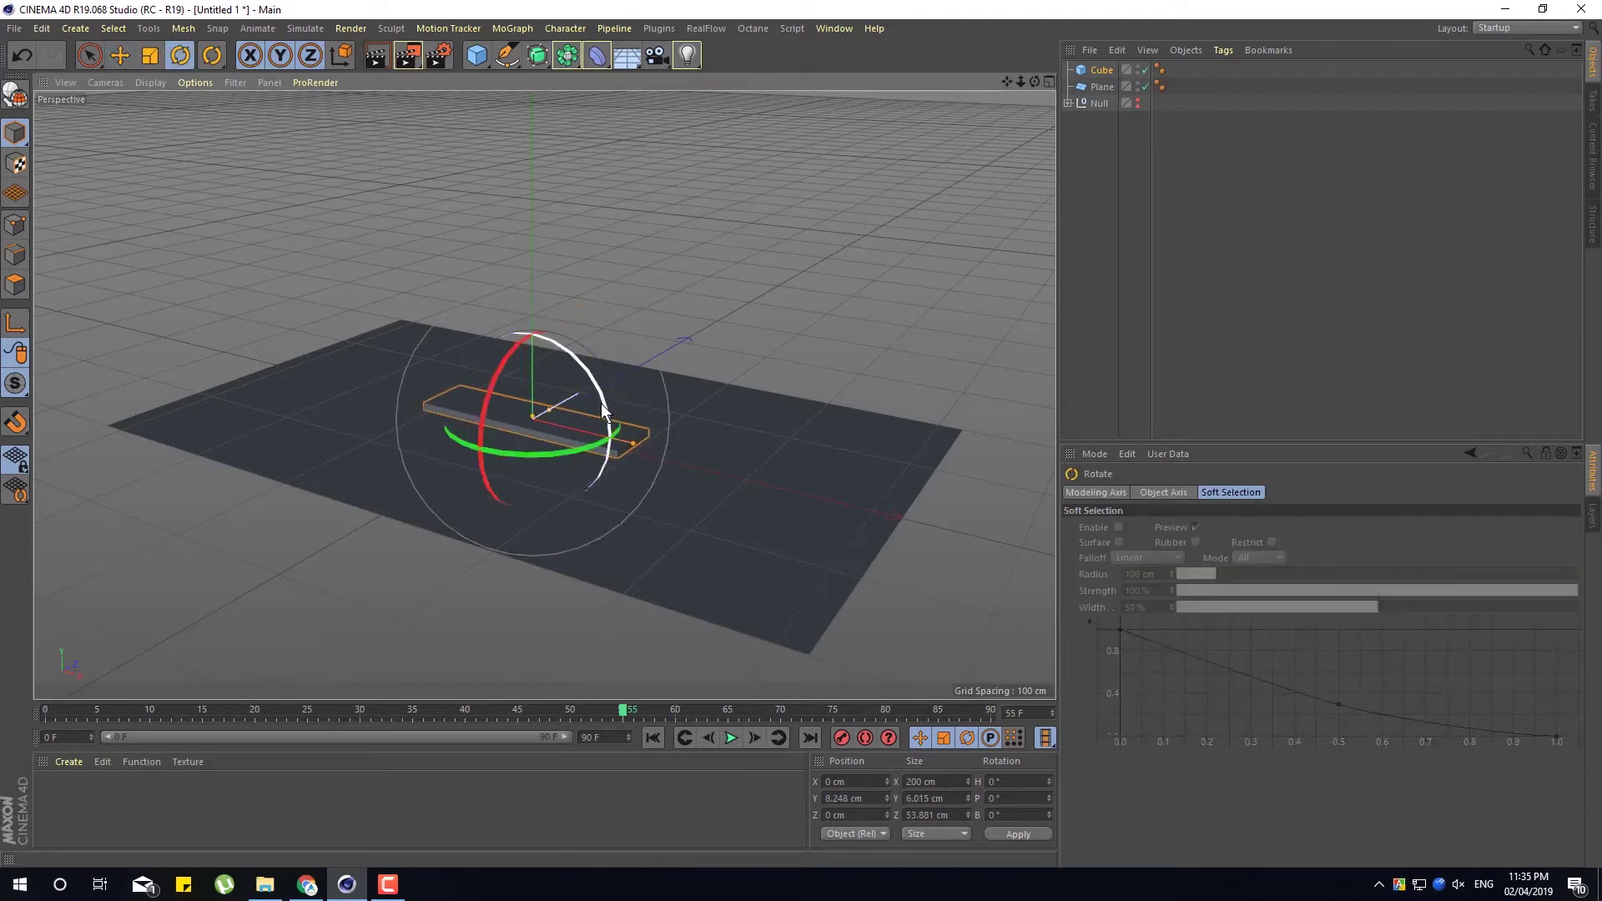
drag(599, 407, 544, 344)
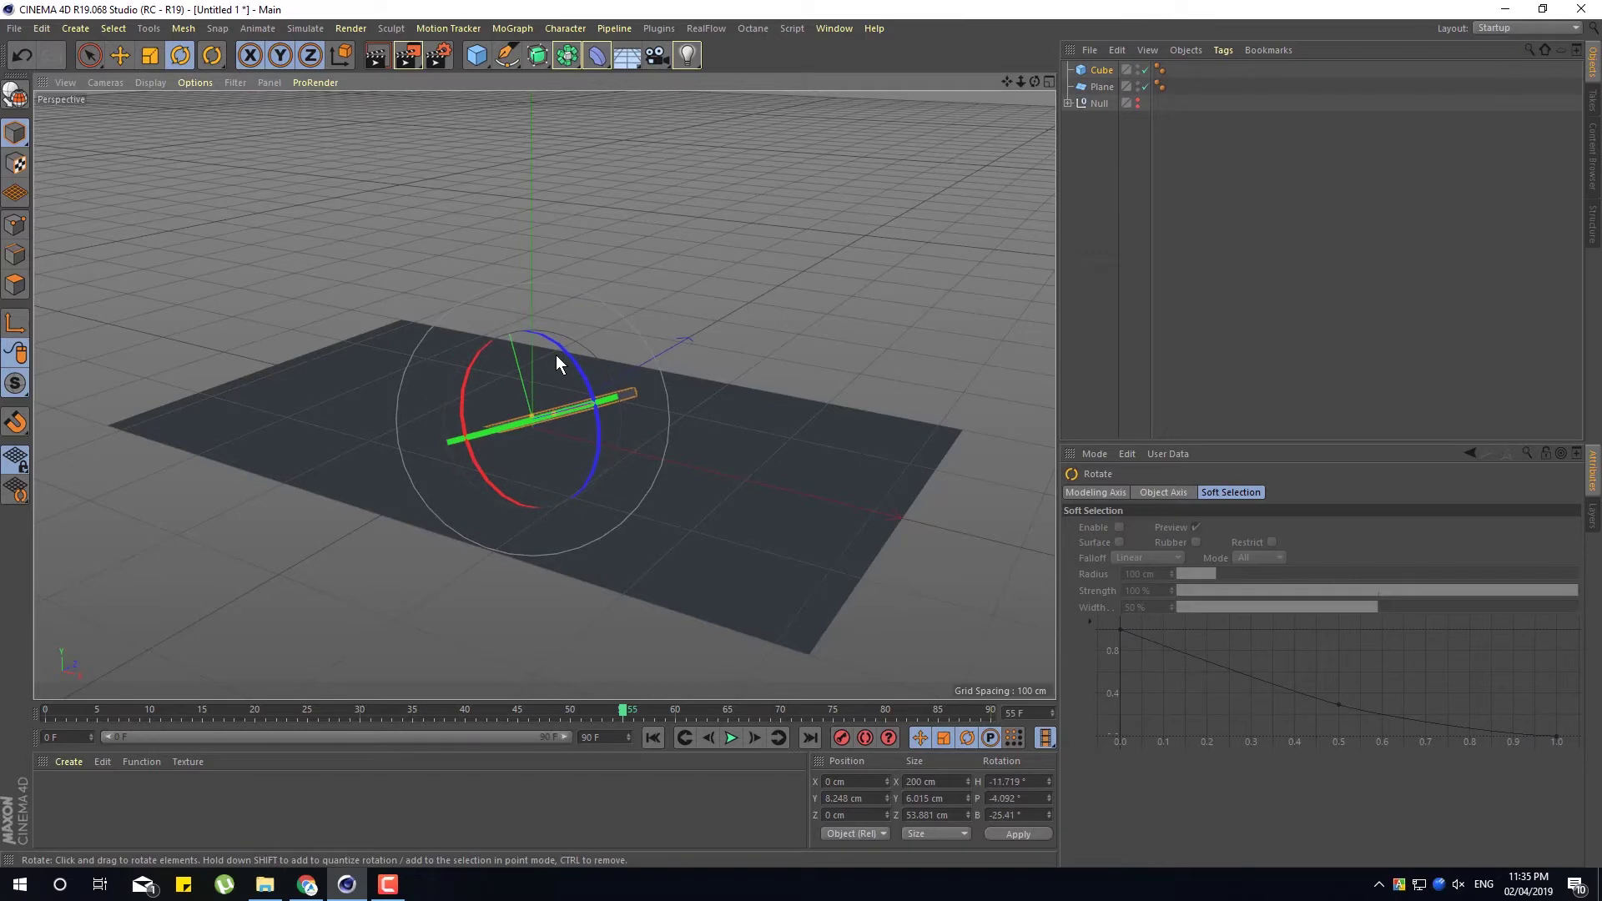
key(ctrl+z)
drag(606, 398, 529, 343)
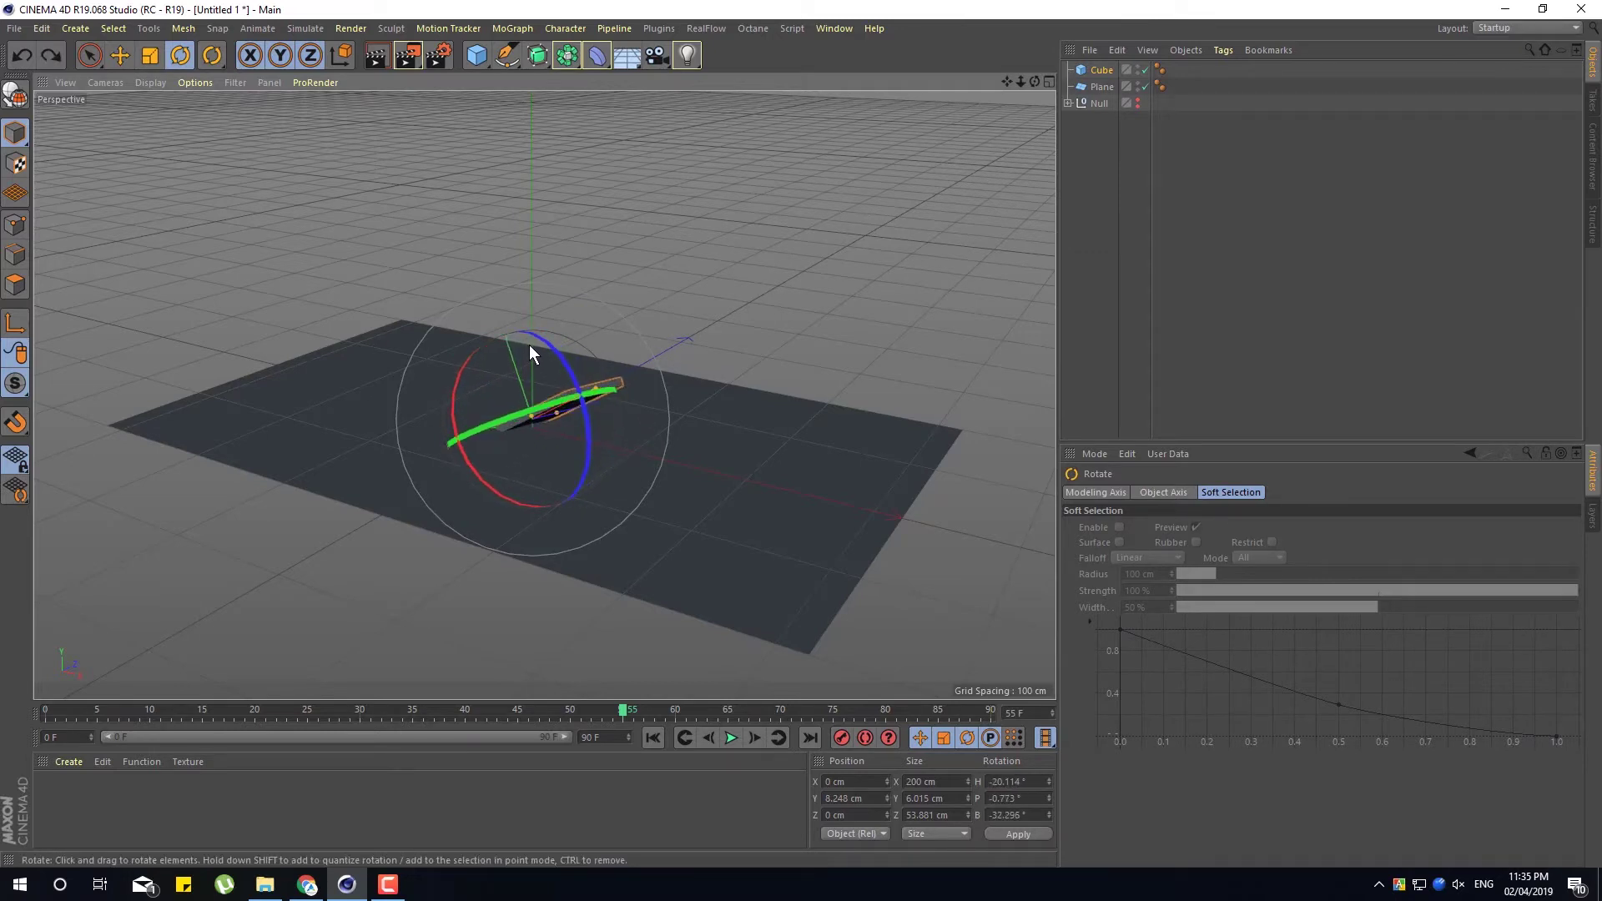
key(ctrl+z)
drag(608, 415, 583, 336)
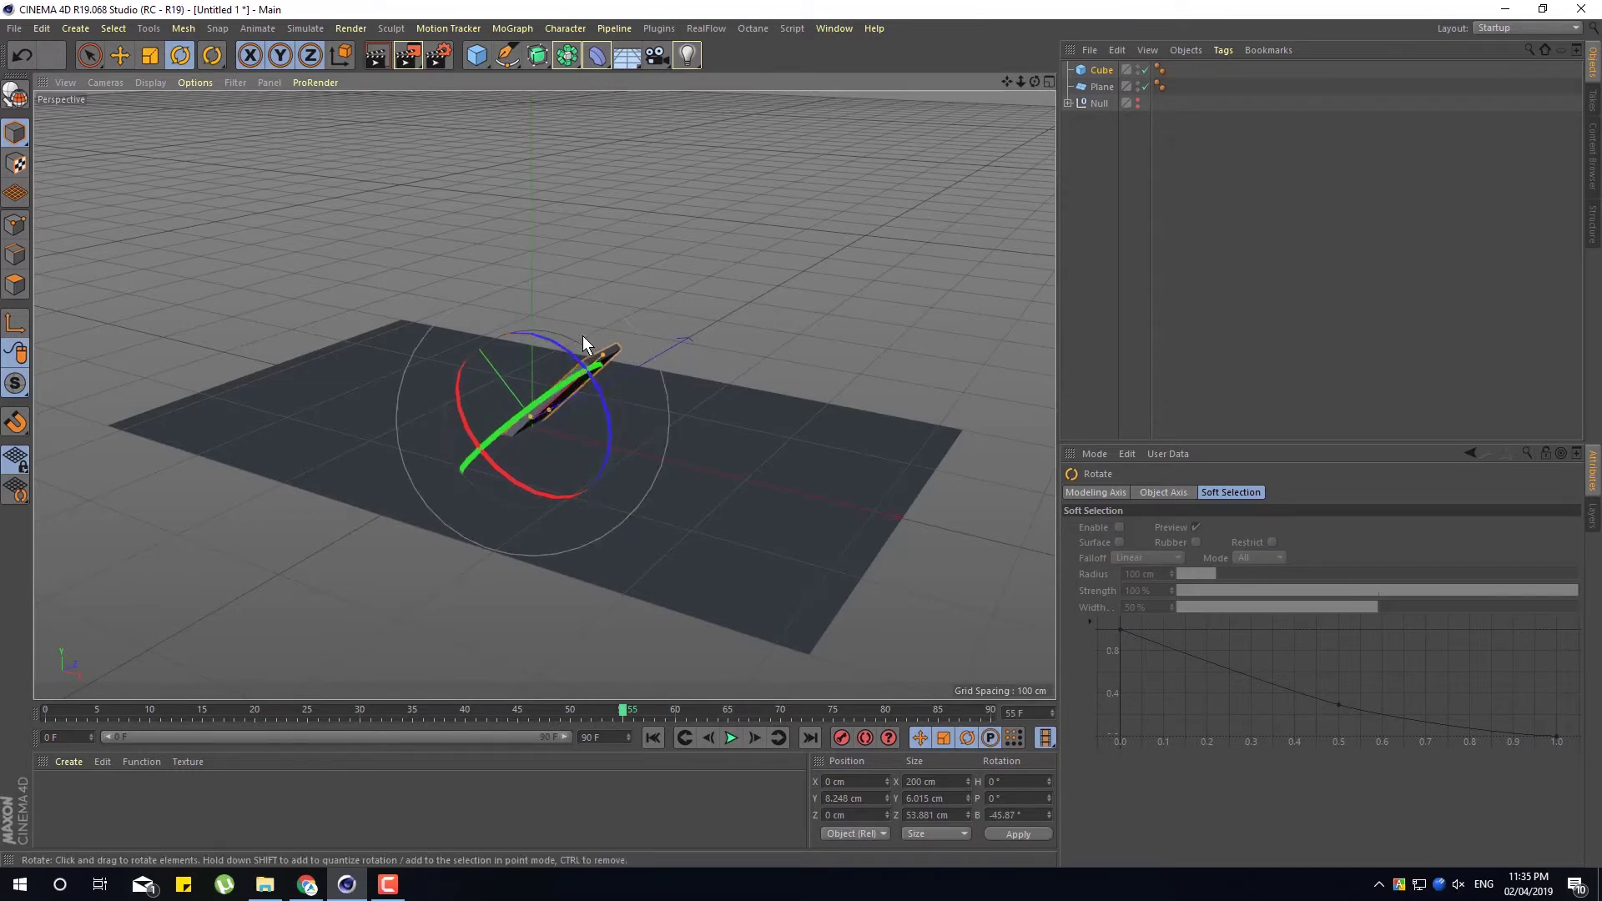
Move the tilted ramp up and to the right, then add a Sphere
key(e)
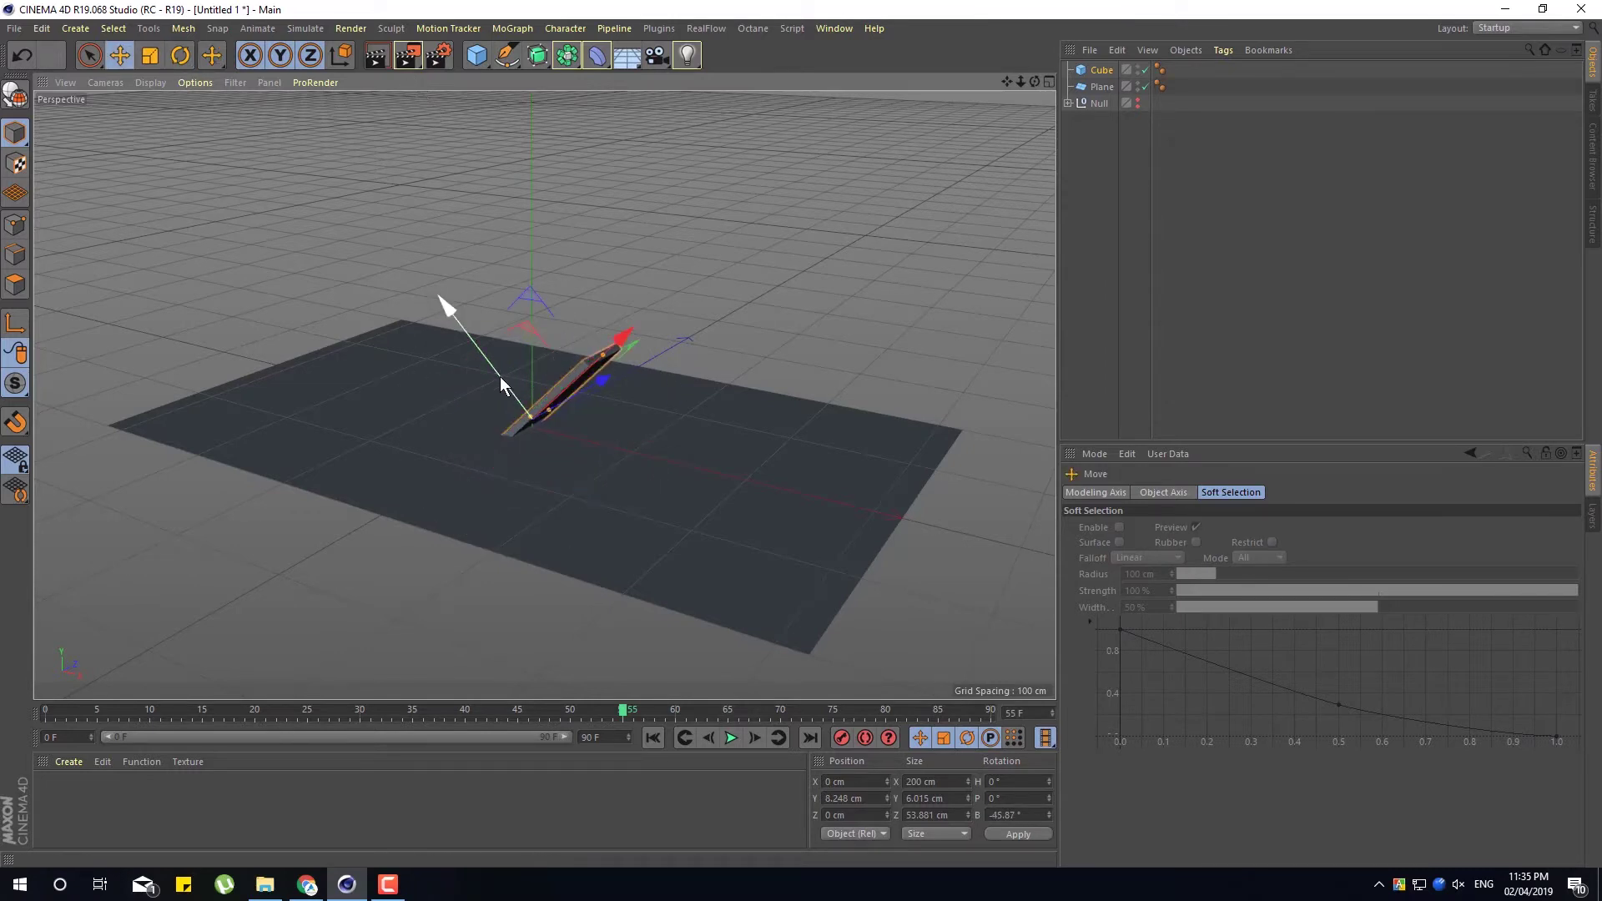
drag(609, 339, 714, 248)
alt+drag(604, 446, 585, 376)
drag(483, 254, 531, 243)
drag(704, 257, 733, 205)
alt+drag(690, 359, 665, 375)
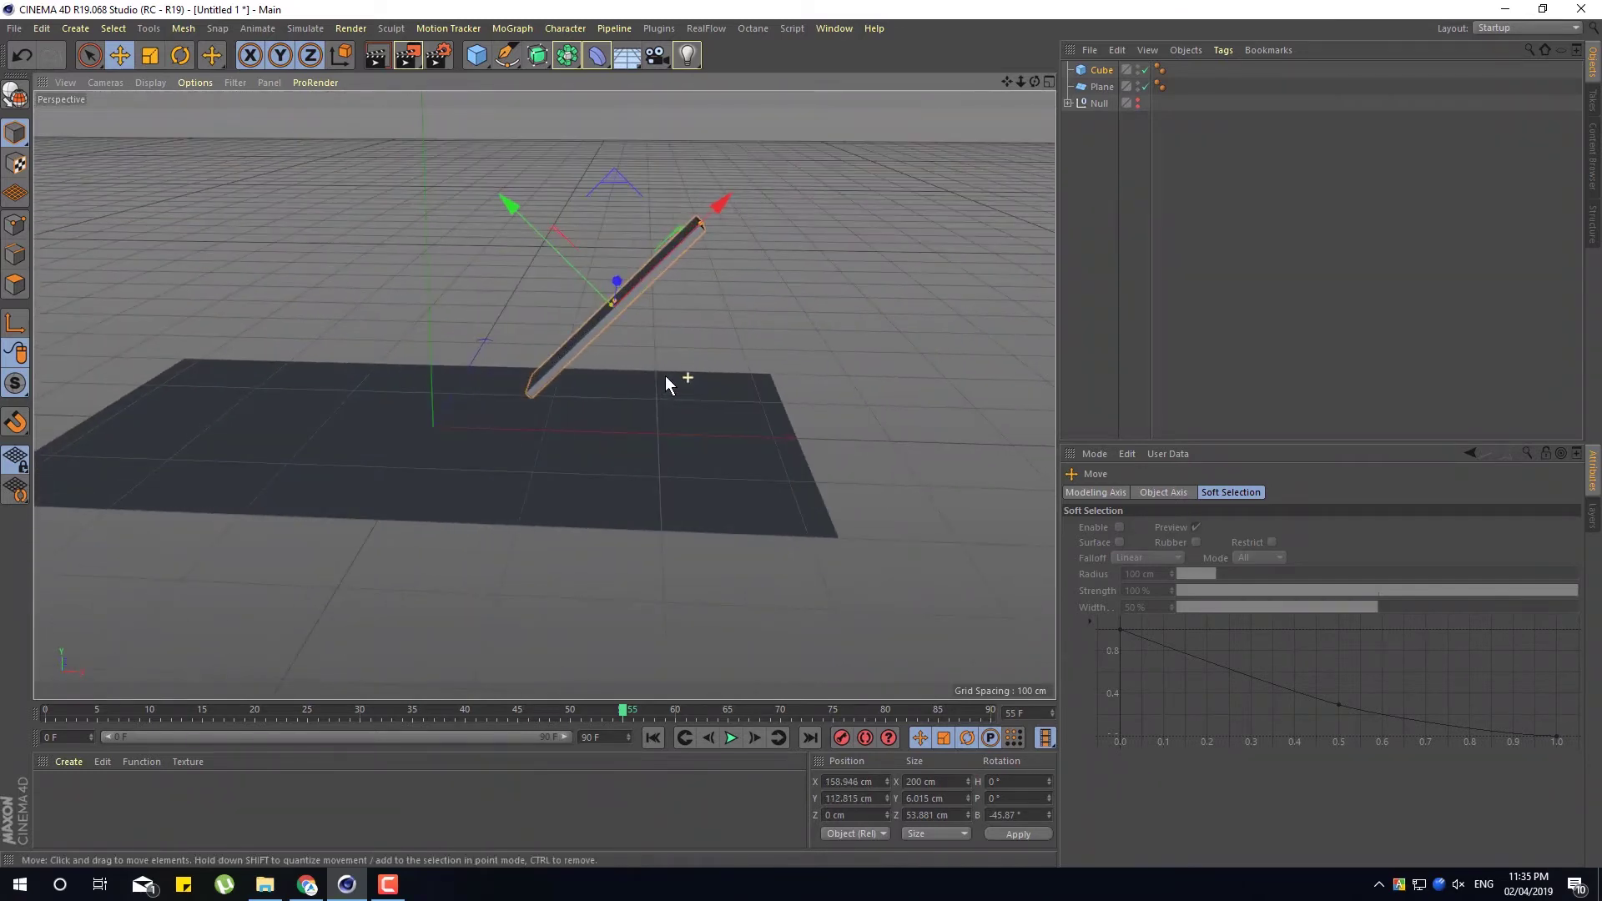
drag(477, 56, 816, 107)
Set the sphere radius to 15 cm and raise it up and to the right
double_click(1185, 528)
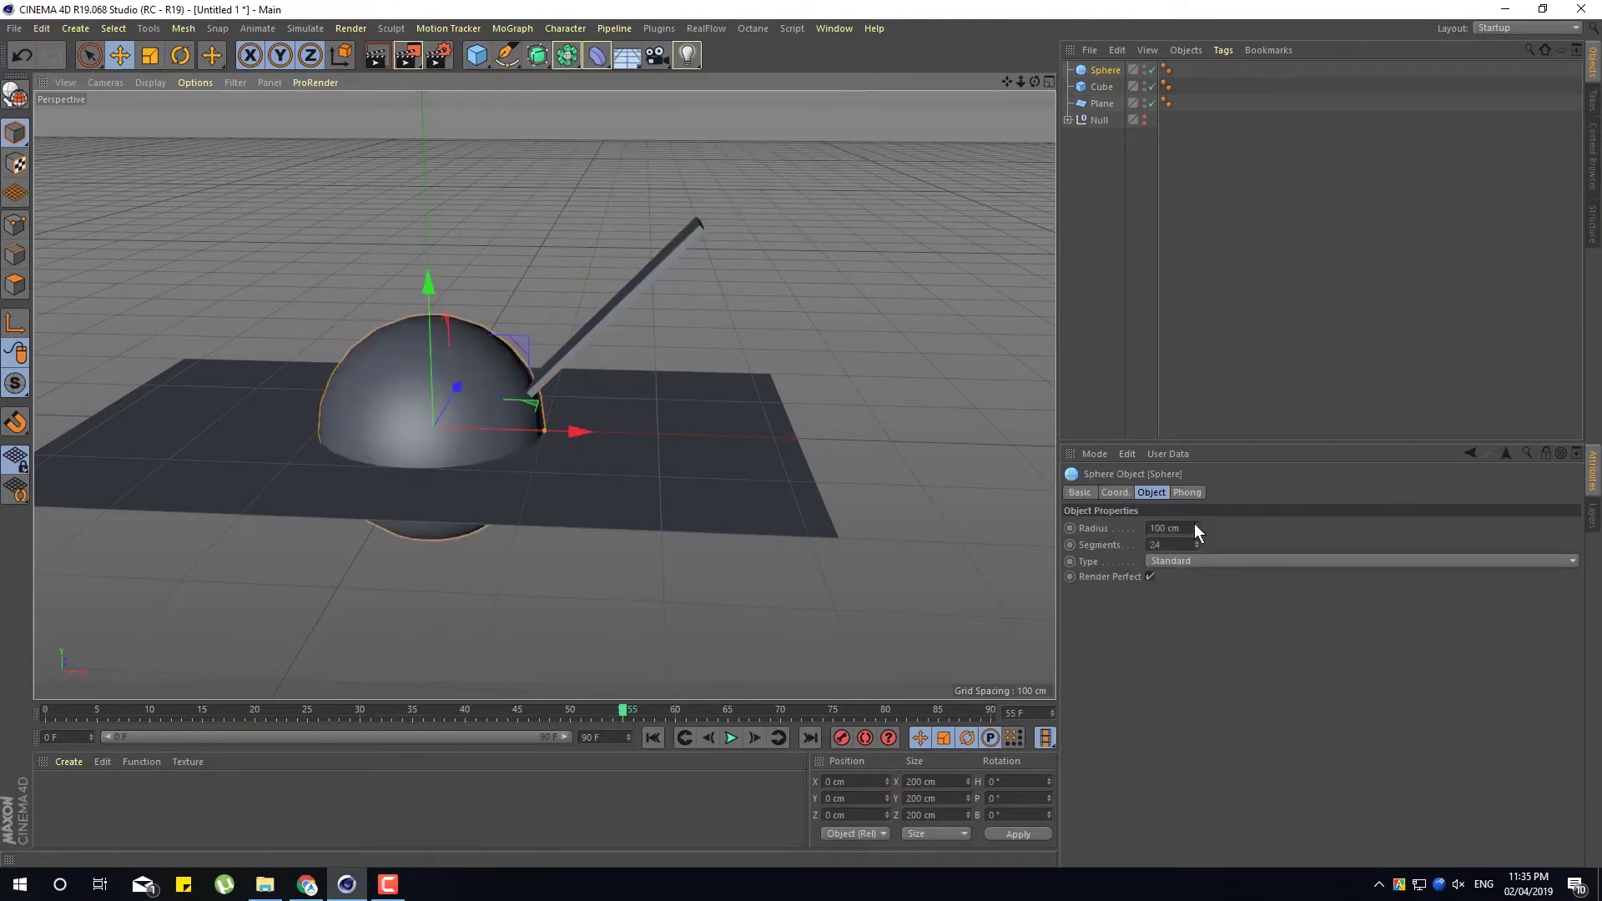
text(15)
key(Return)
drag(523, 348, 728, 132)
Position the sphere above the ramp's top end using Top and Perspective views, then add a Cube
middle_click(793, 169)
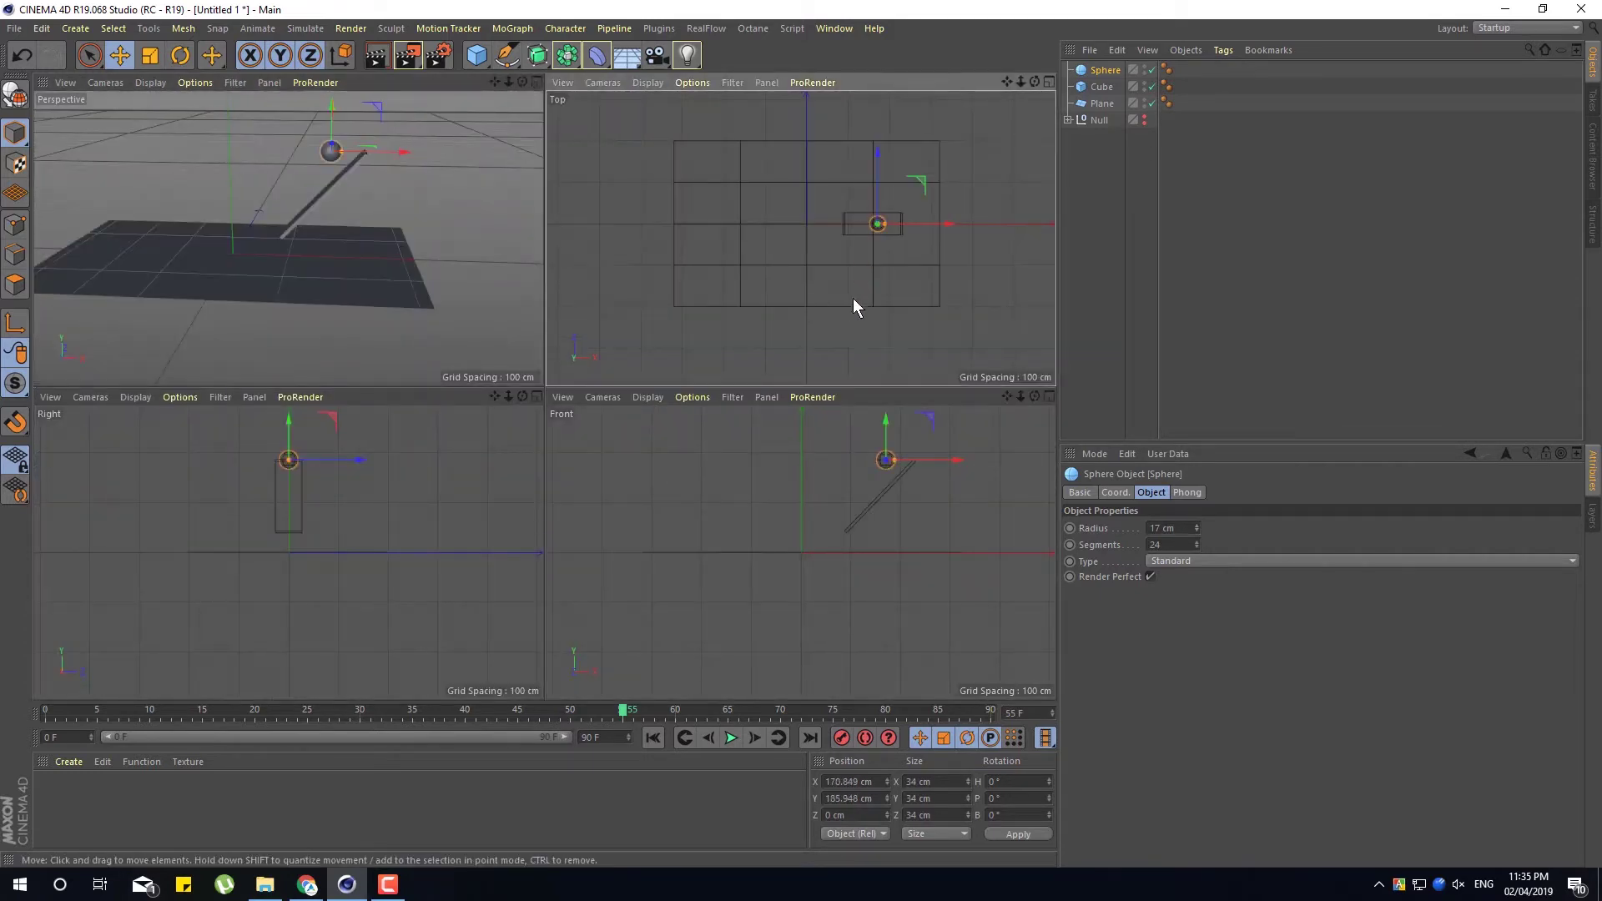
middle_click(855, 288)
scroll(692, 378, up, 4)
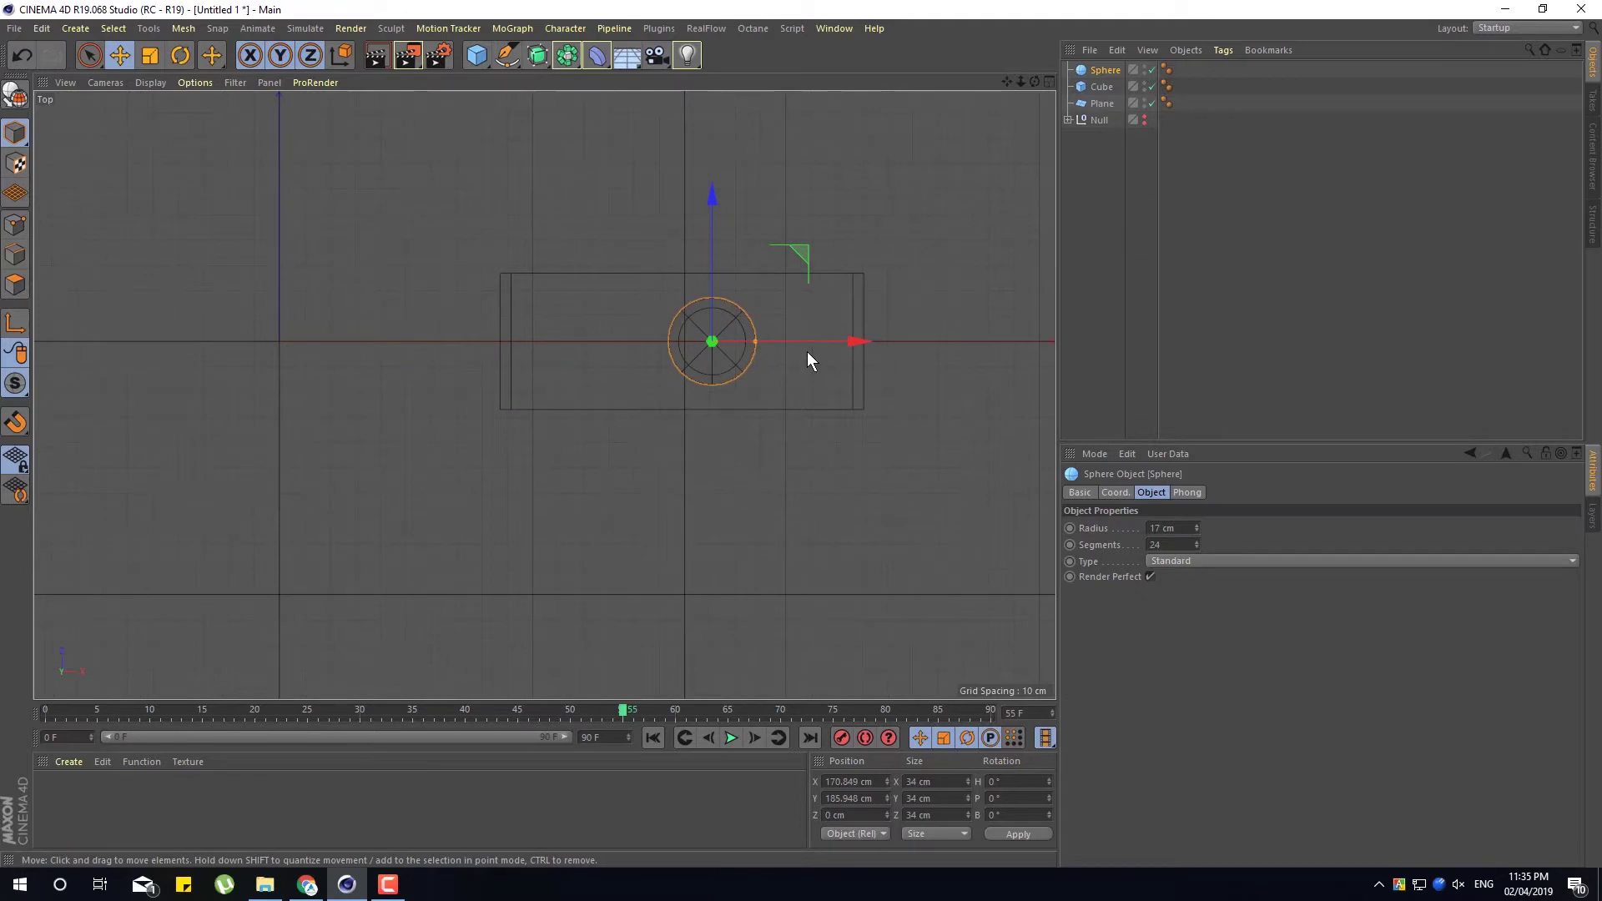
drag(858, 343, 937, 342)
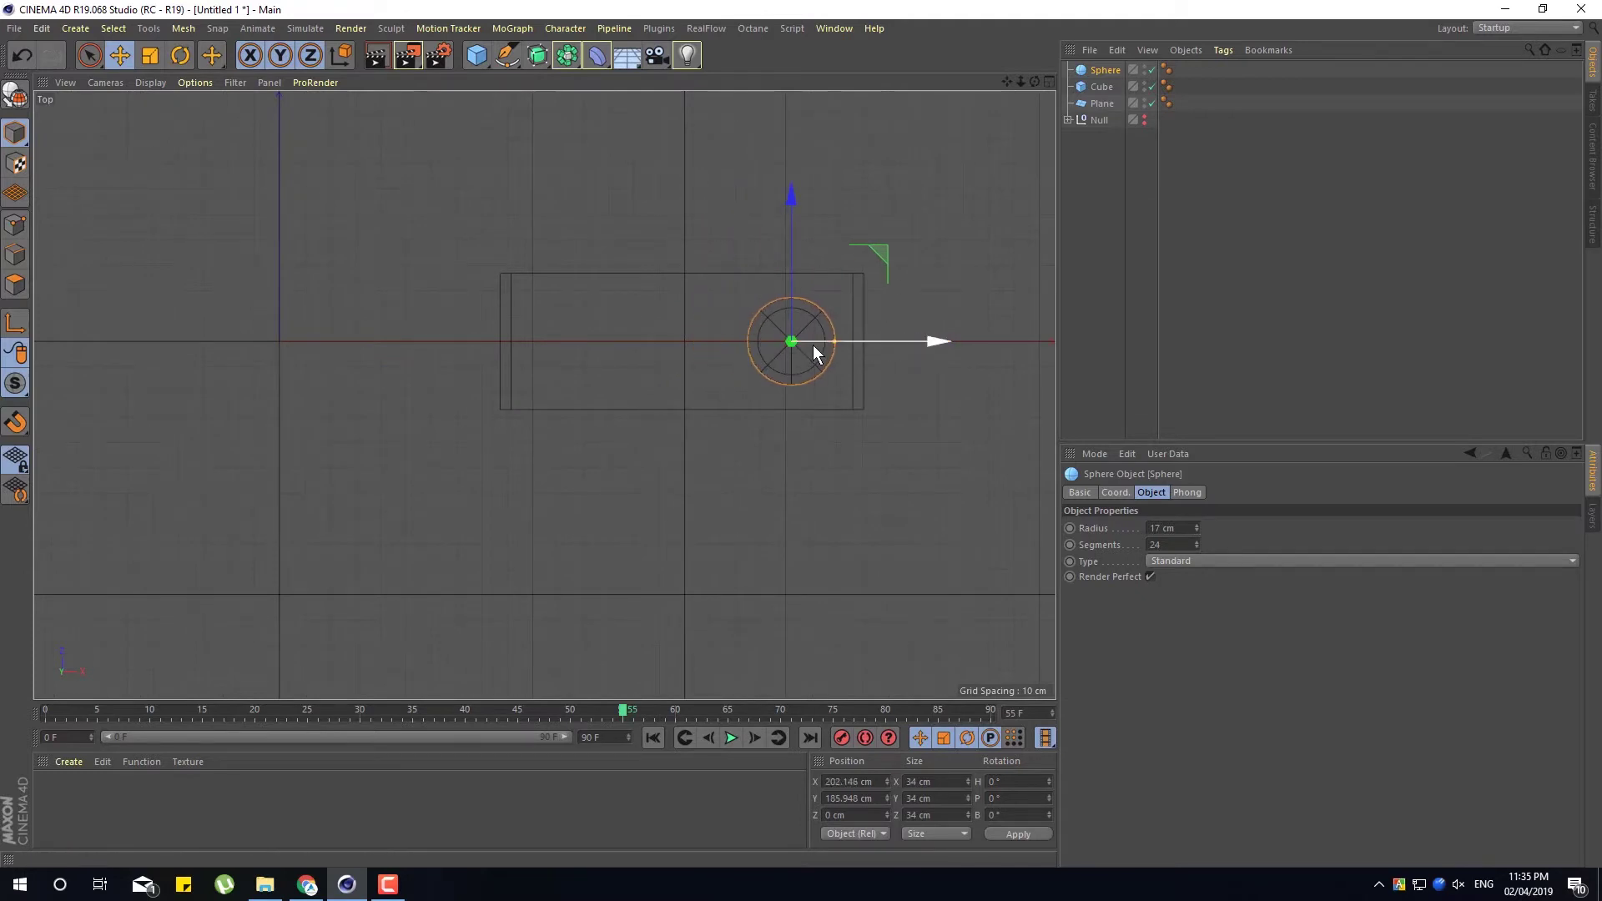
middle_click(813, 388)
middle_click(397, 282)
drag(808, 219, 798, 219)
alt+drag(477, 490, 514, 482)
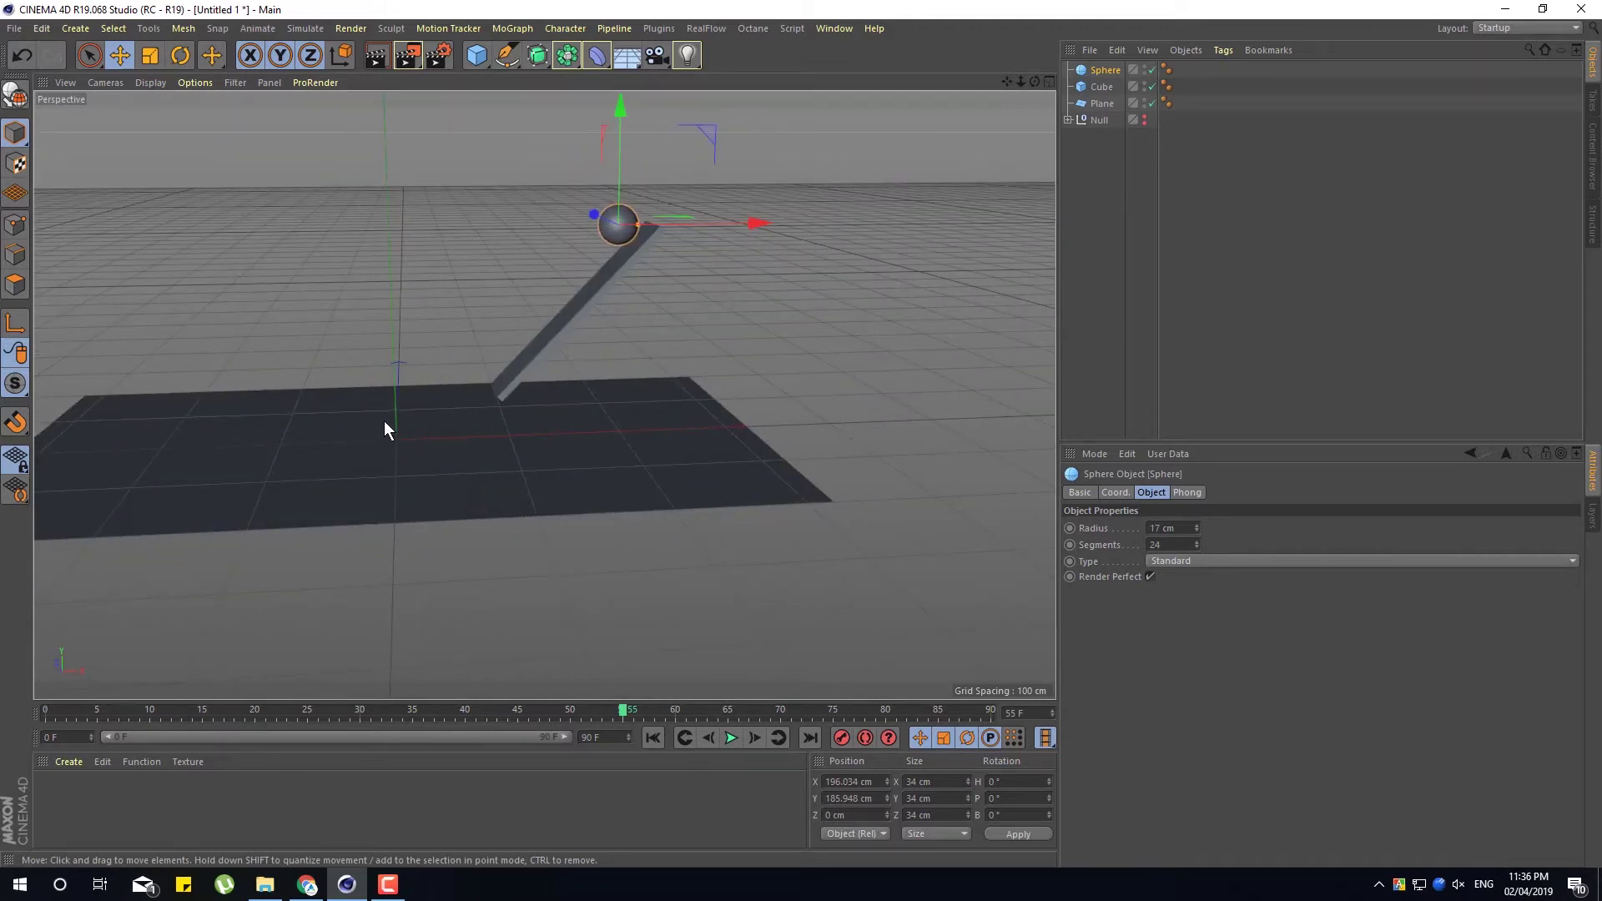
click(477, 55)
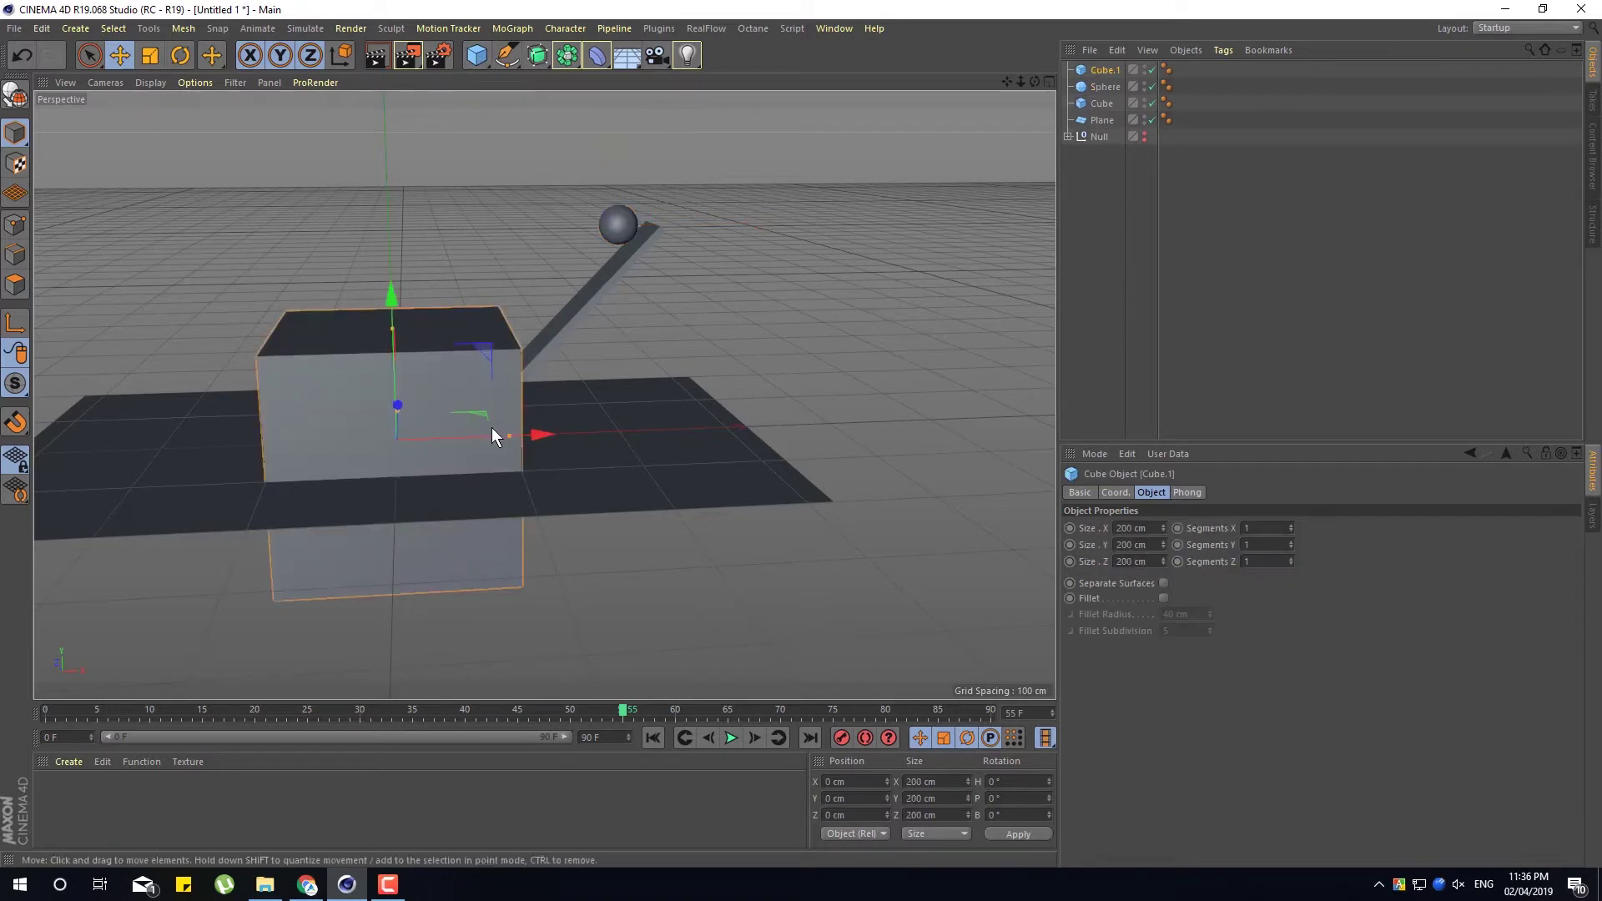
Resize Cube.1 to a small block about 19.5 × 67 × 24 cm, then switch to Chrome
drag(504, 437, 408, 440)
drag(395, 328, 454, 417)
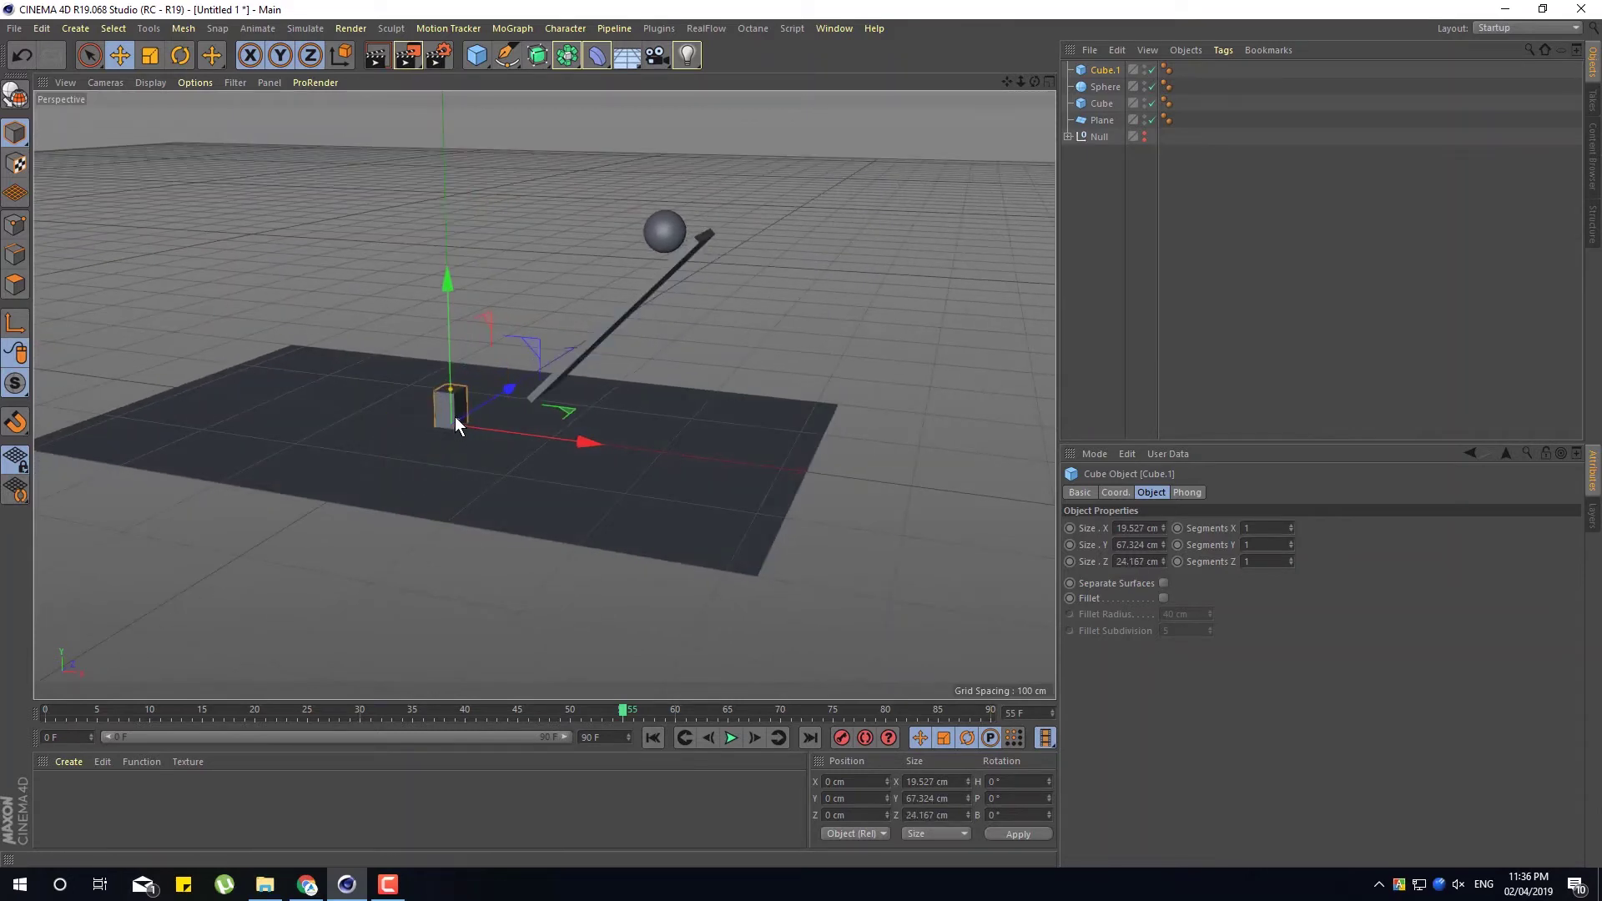
click(307, 884)
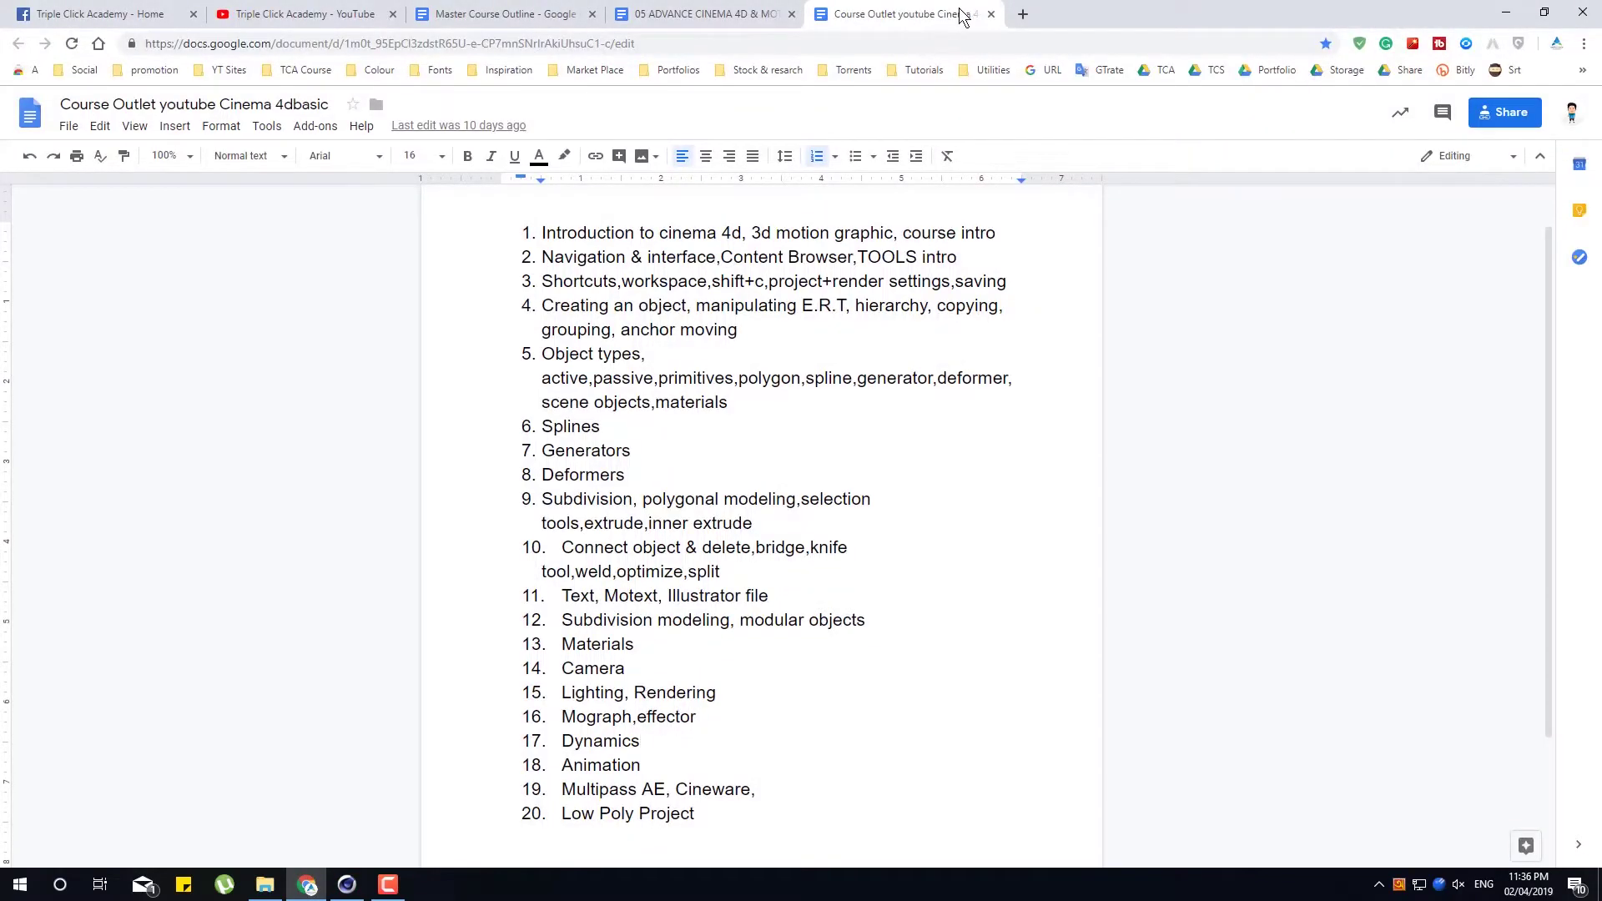
Run a Google Images search for 'dominos' in a new tab
click(1025, 17)
text(domui)
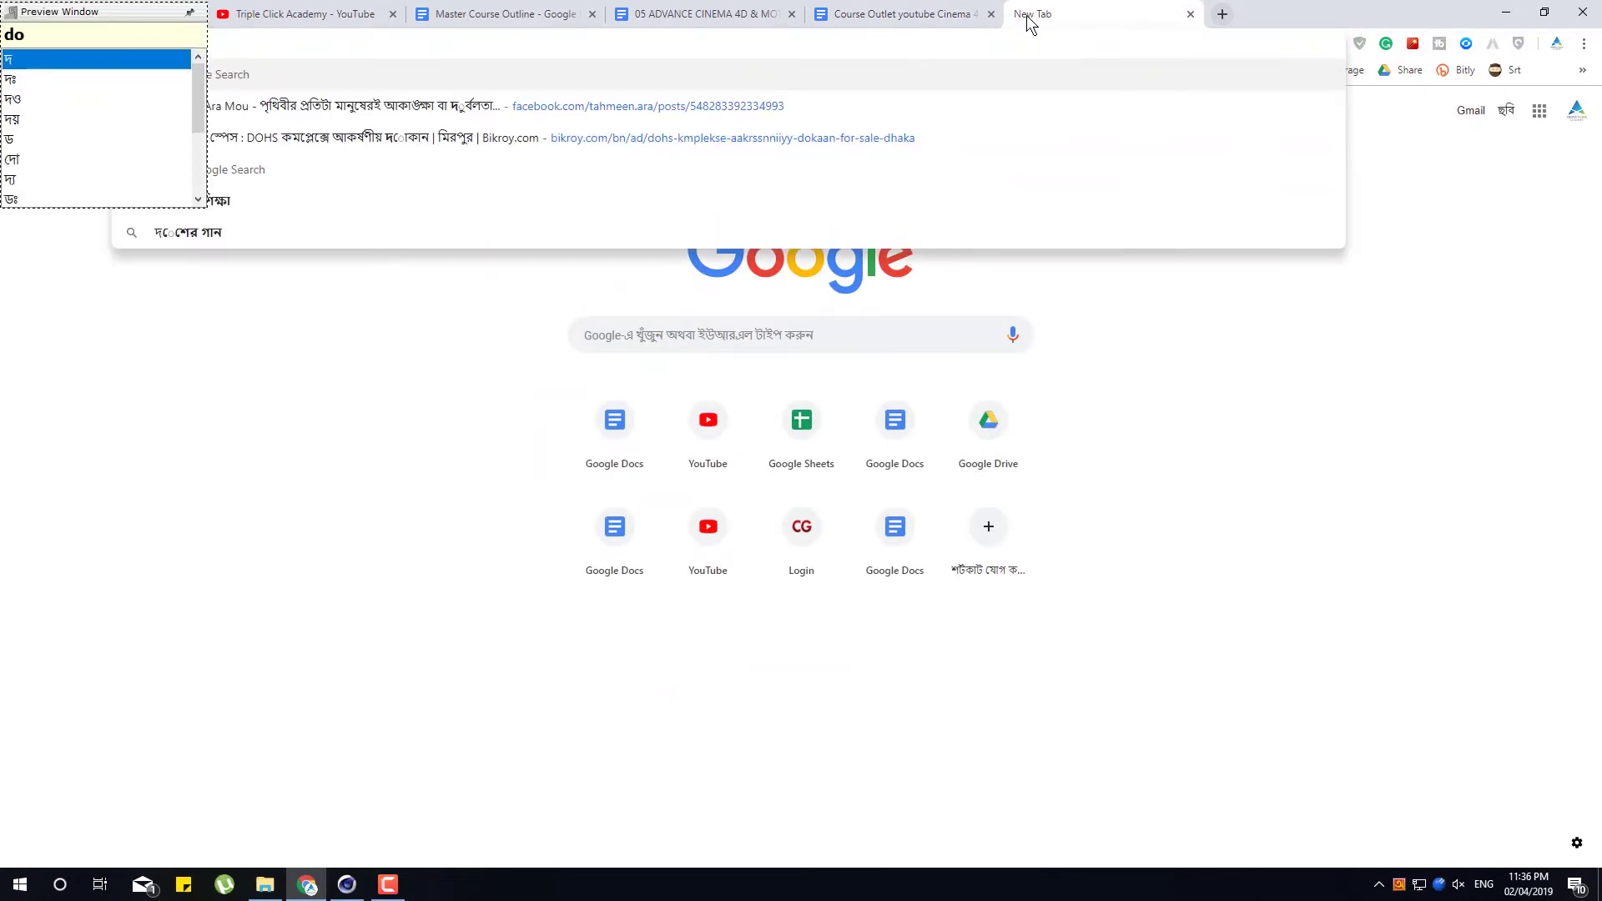
key(BackSpace)
key(BackSpace)
key(BackSpace)
key(BackSpace)
key(BackSpace)
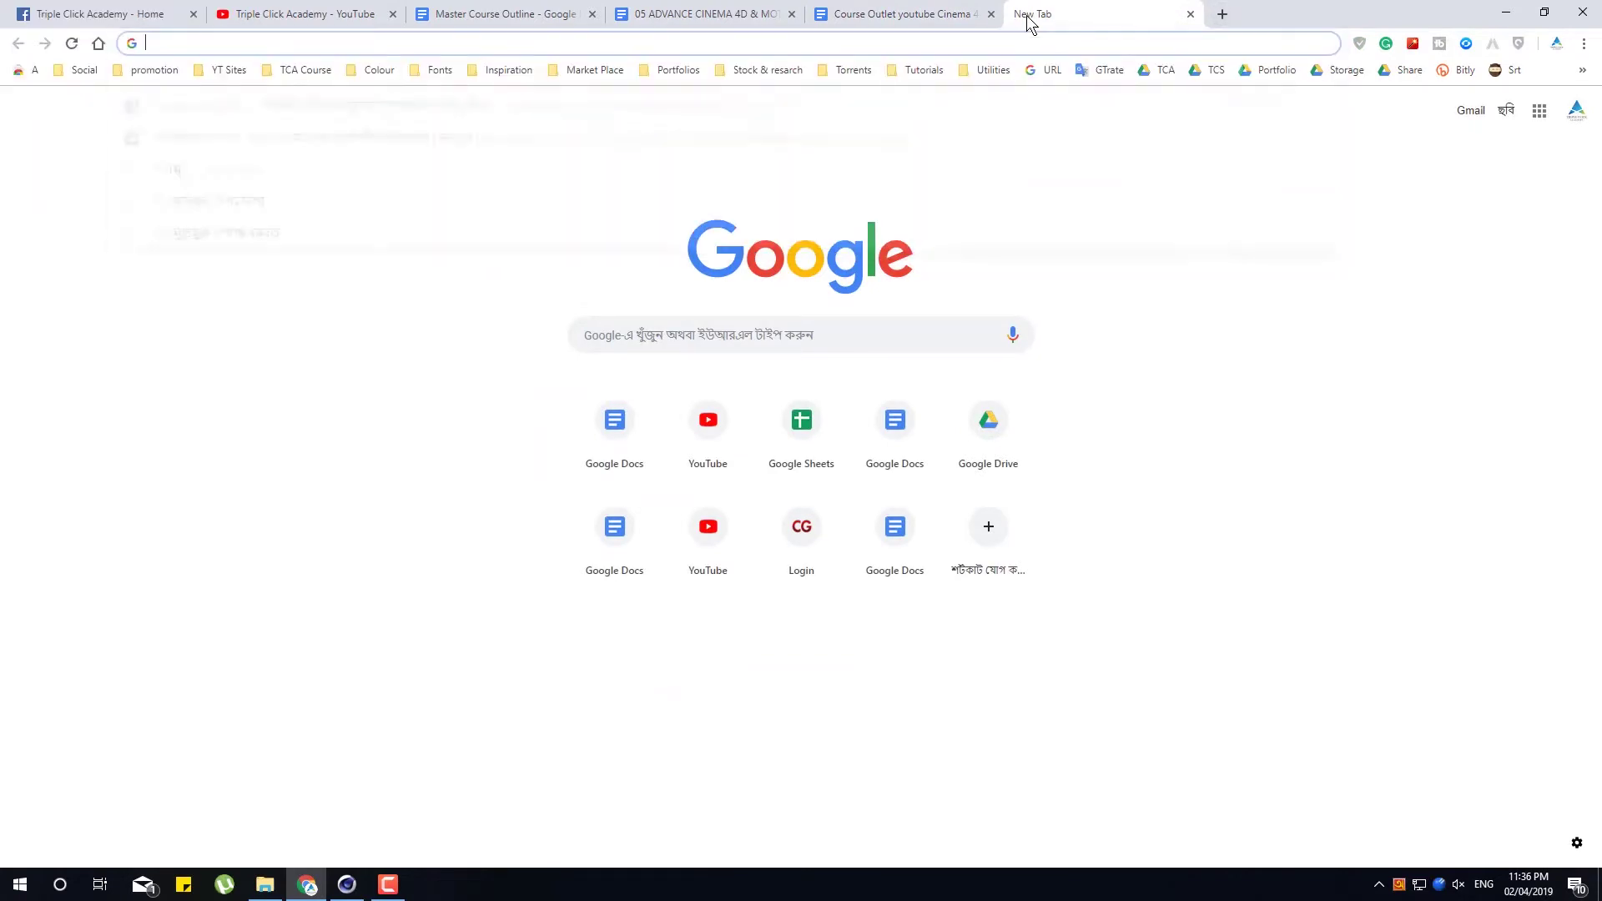
text(do)
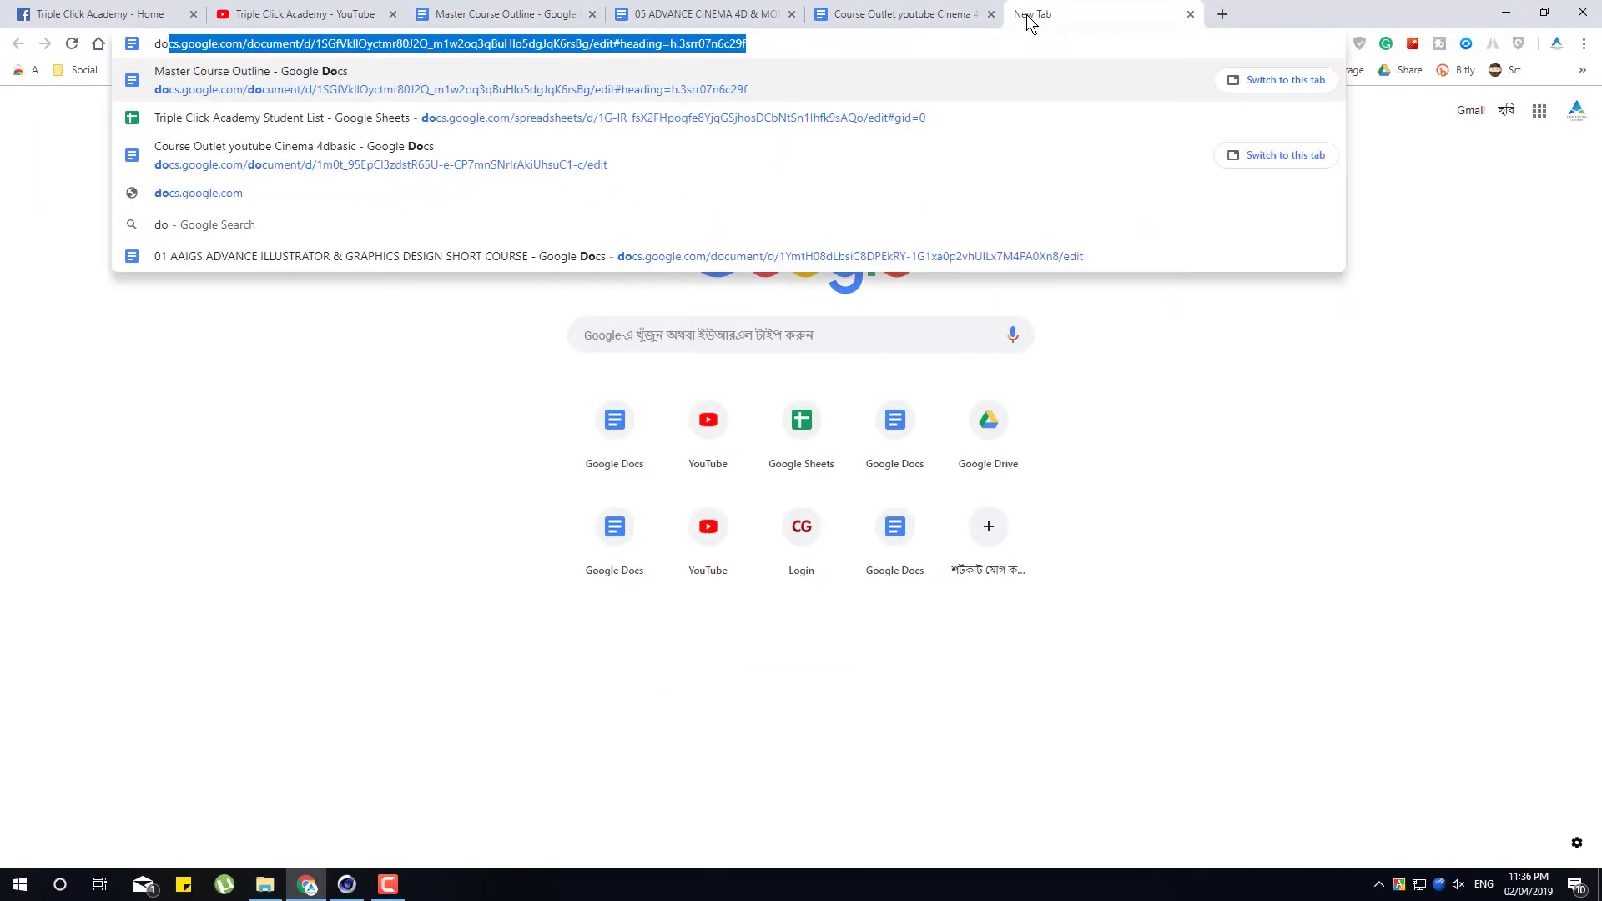
text(min)
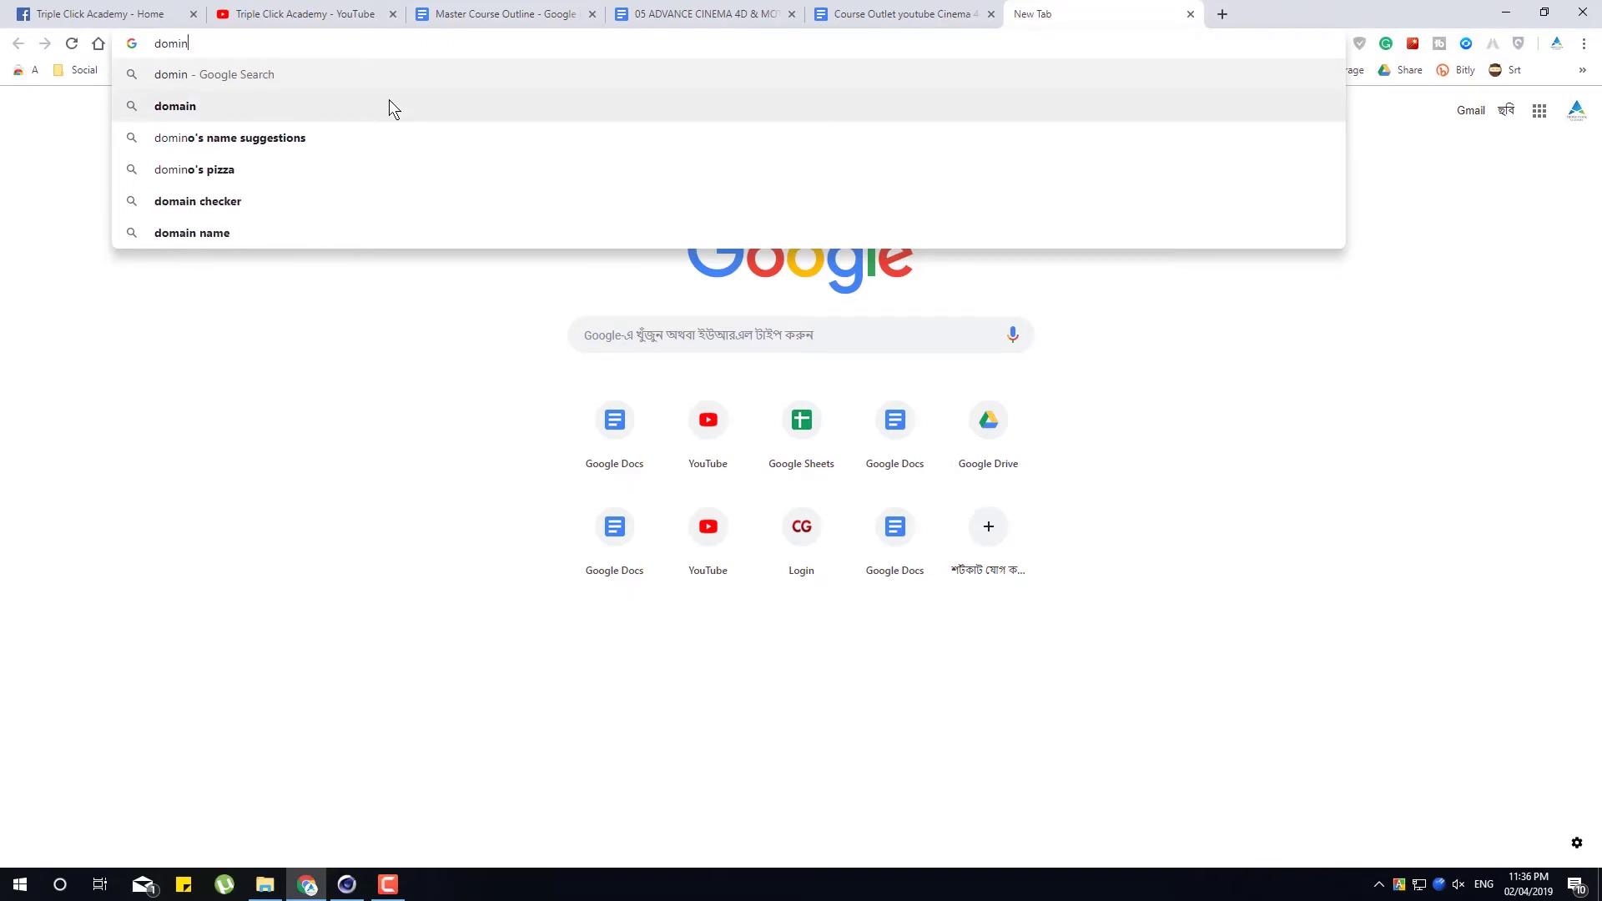
text(o)
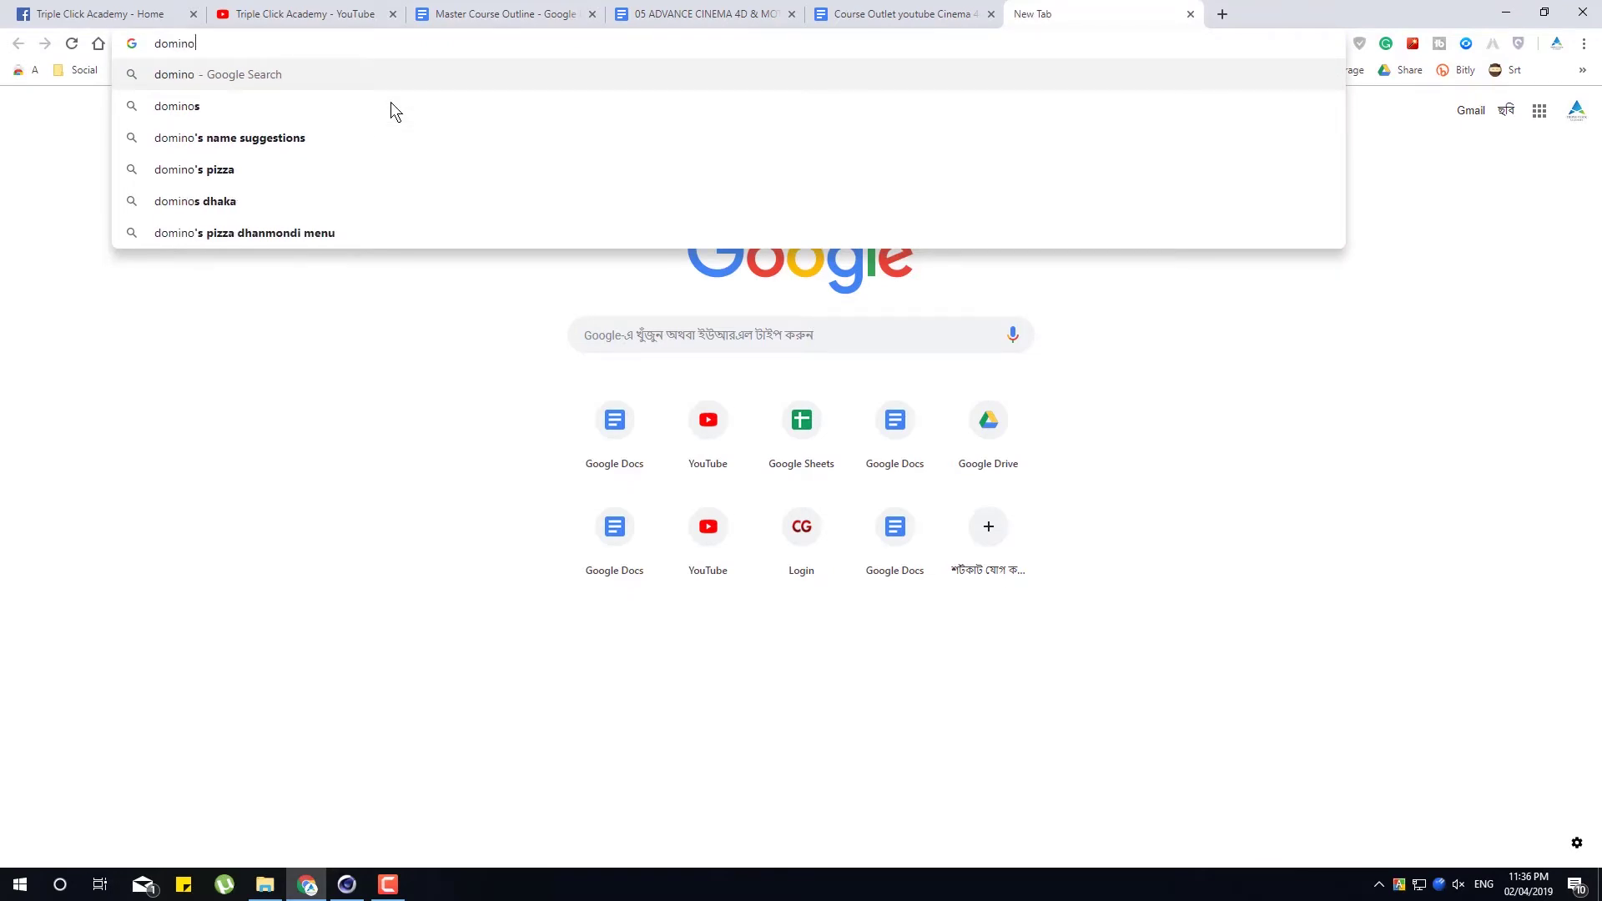
click(392, 107)
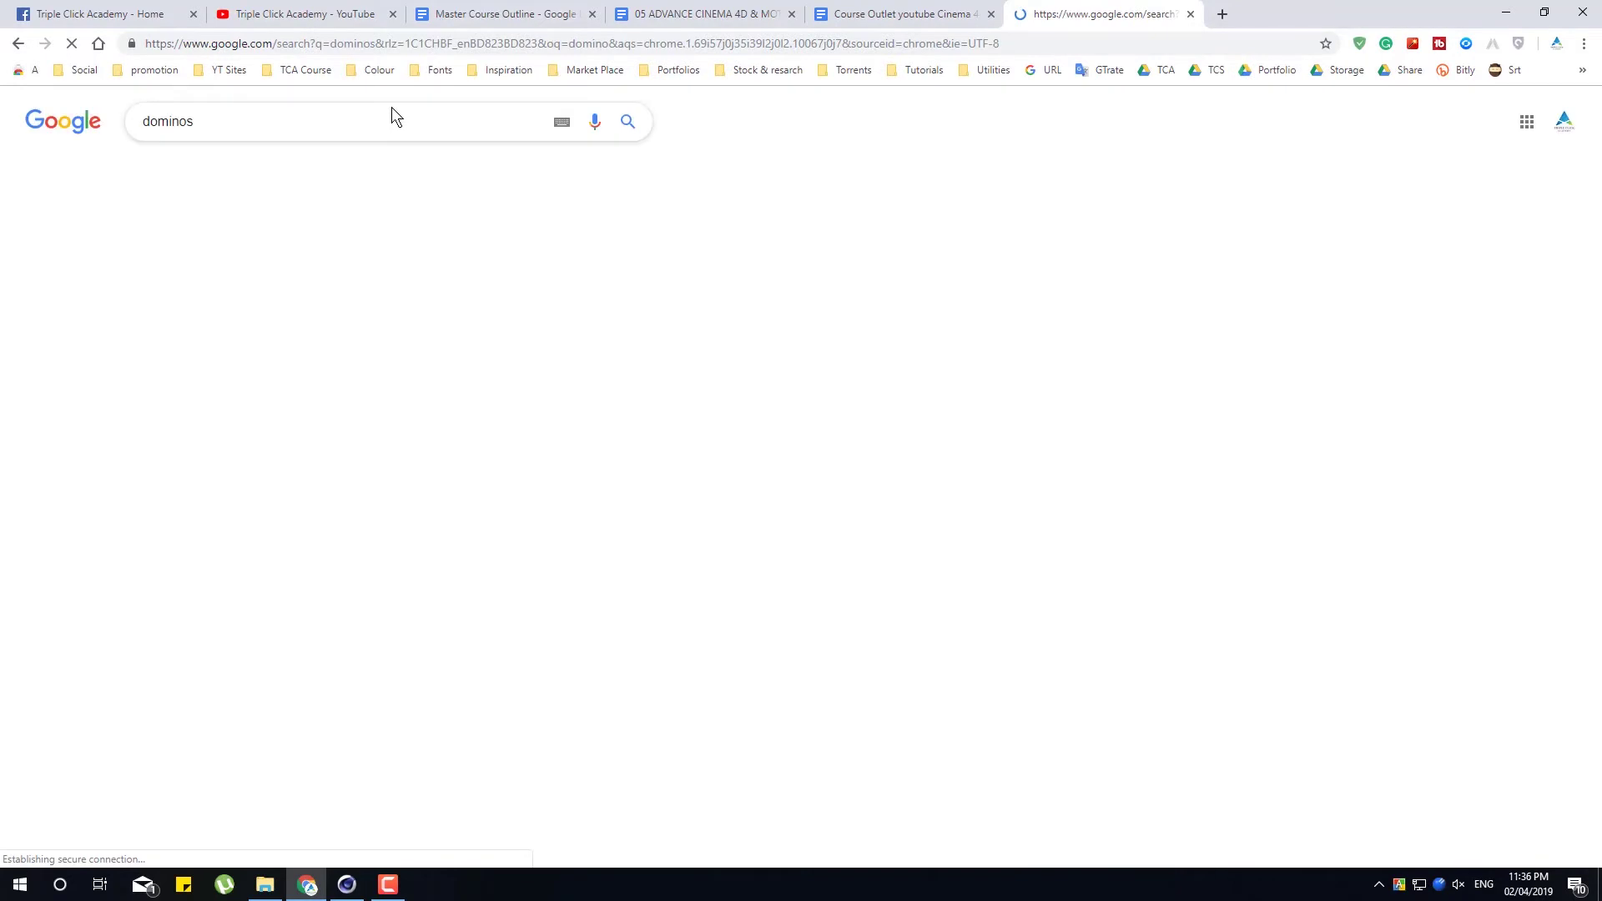
click(234, 172)
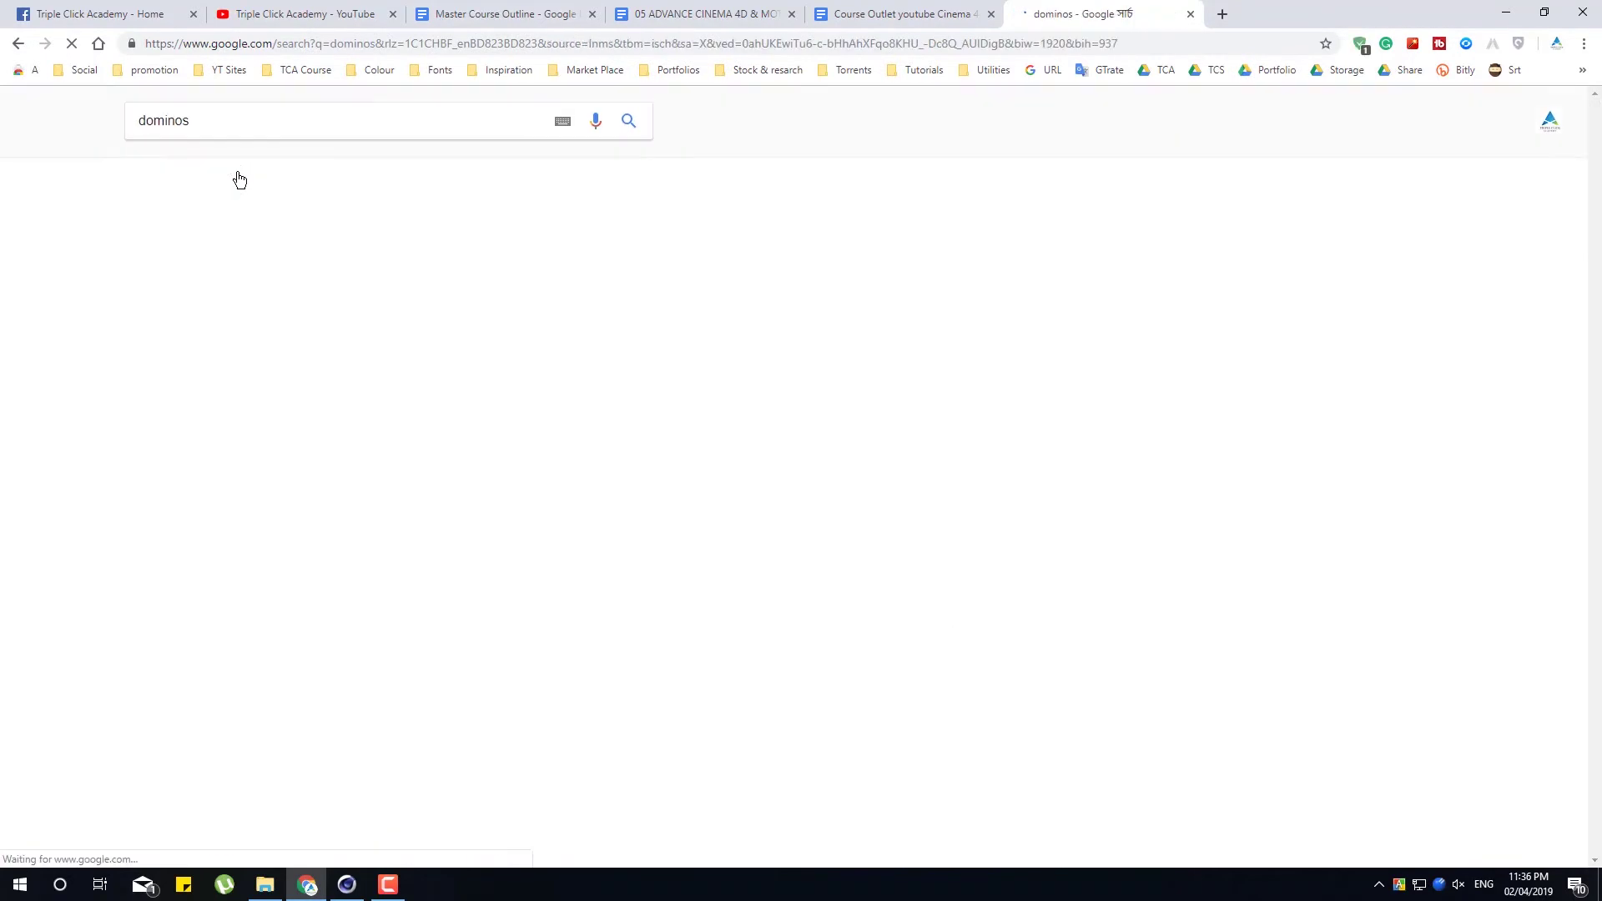
Scroll the dominos image results, then return to the Cinema 4D scene
scroll(878, 425, down, 8)
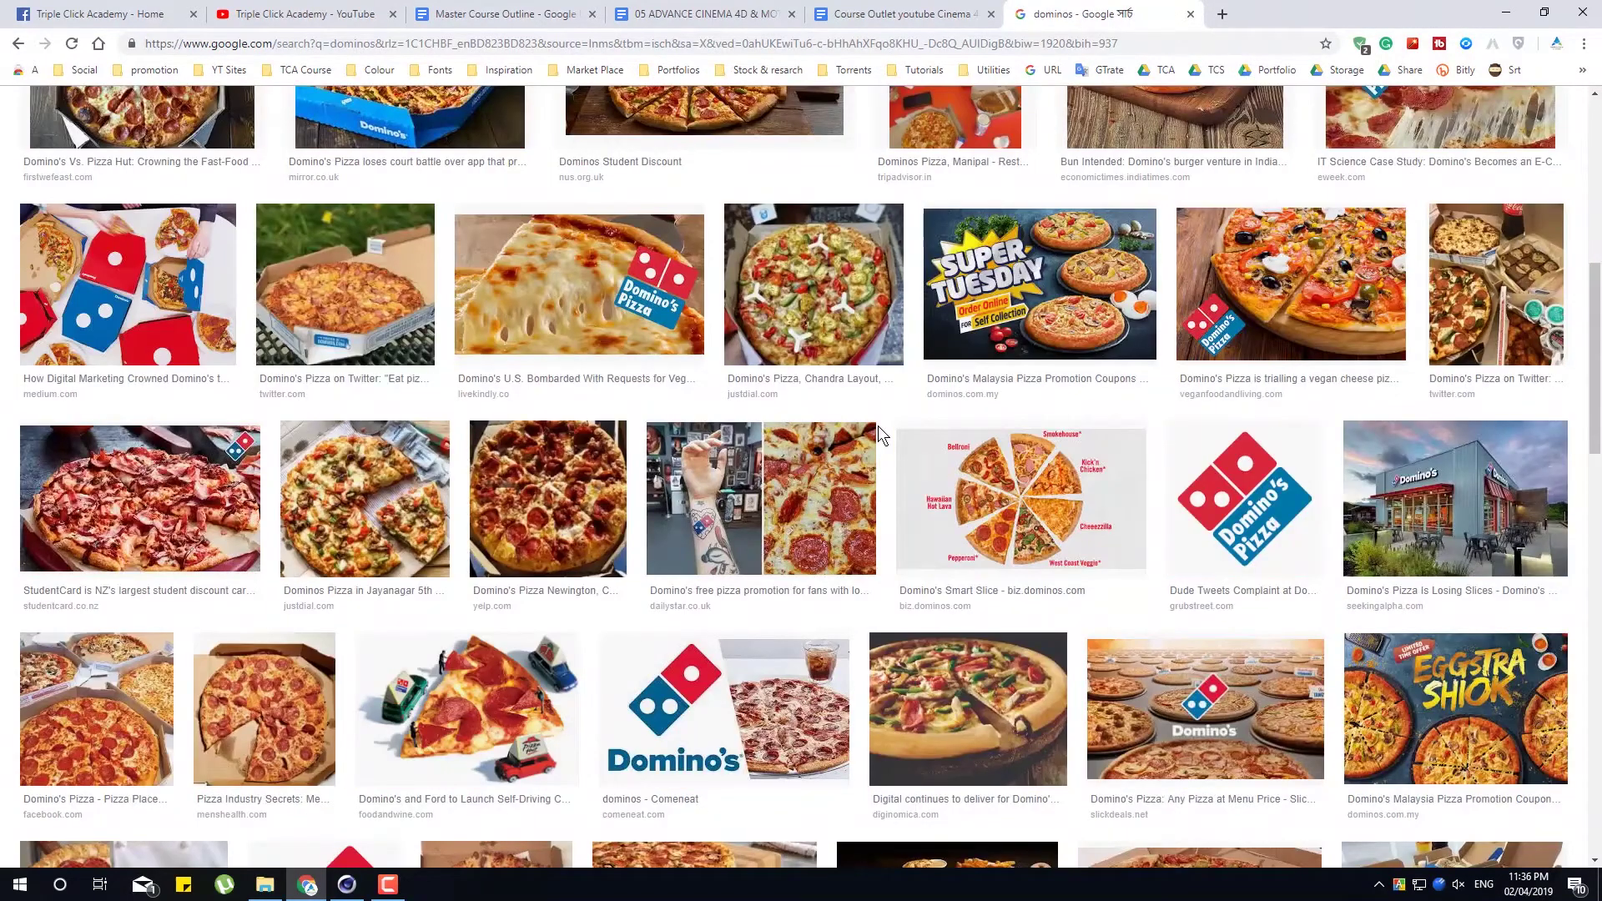
scroll(871, 419, down, 6)
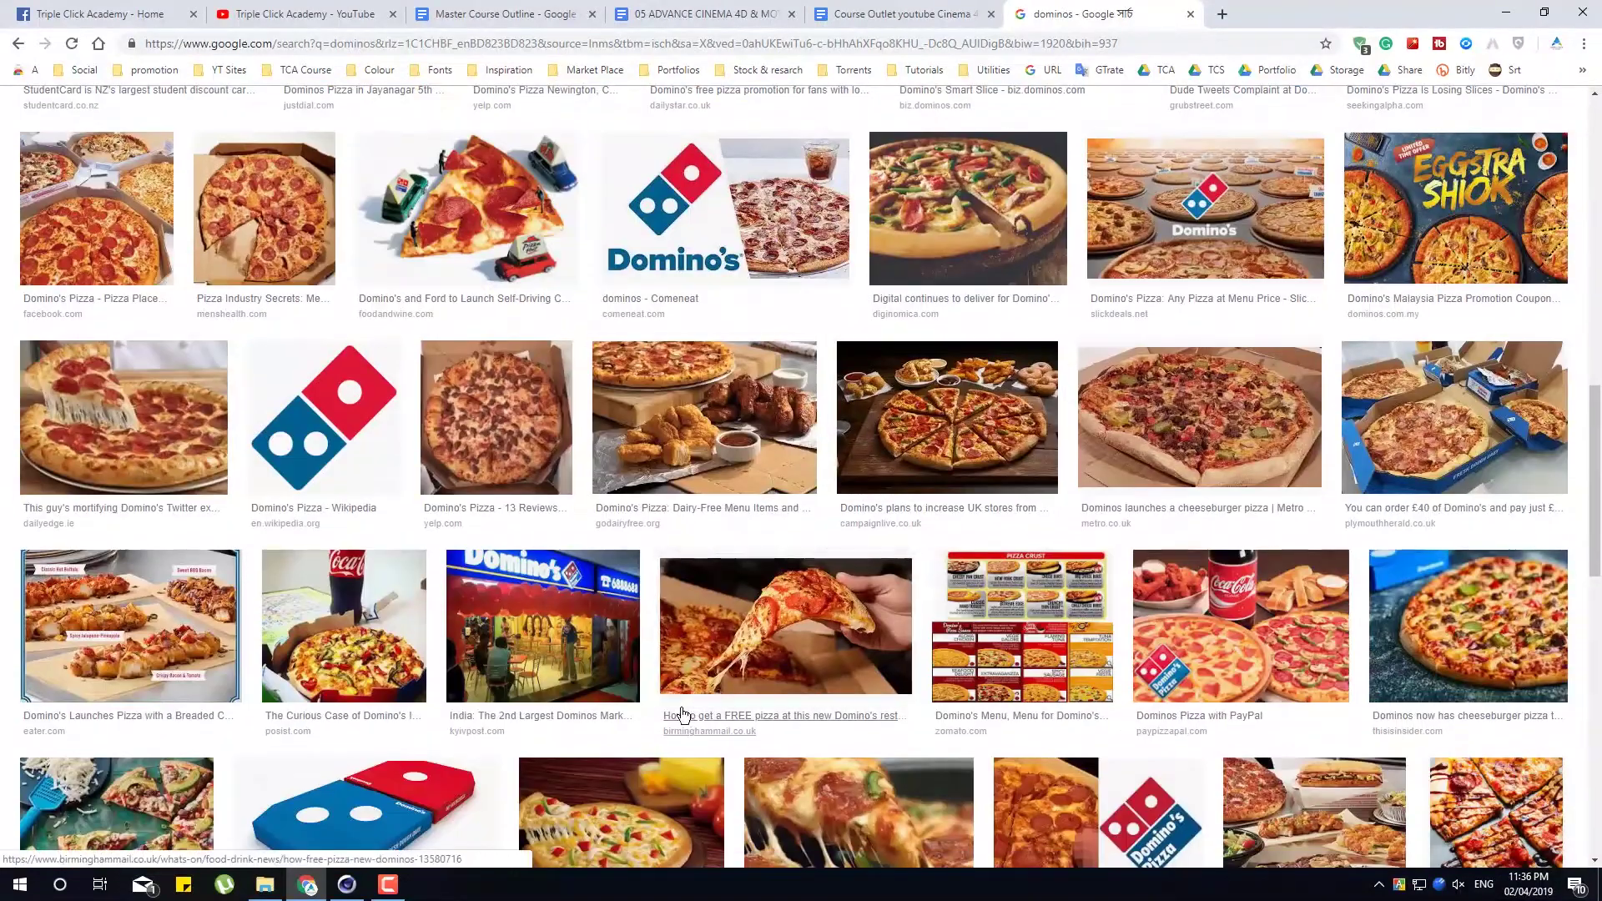
click(388, 886)
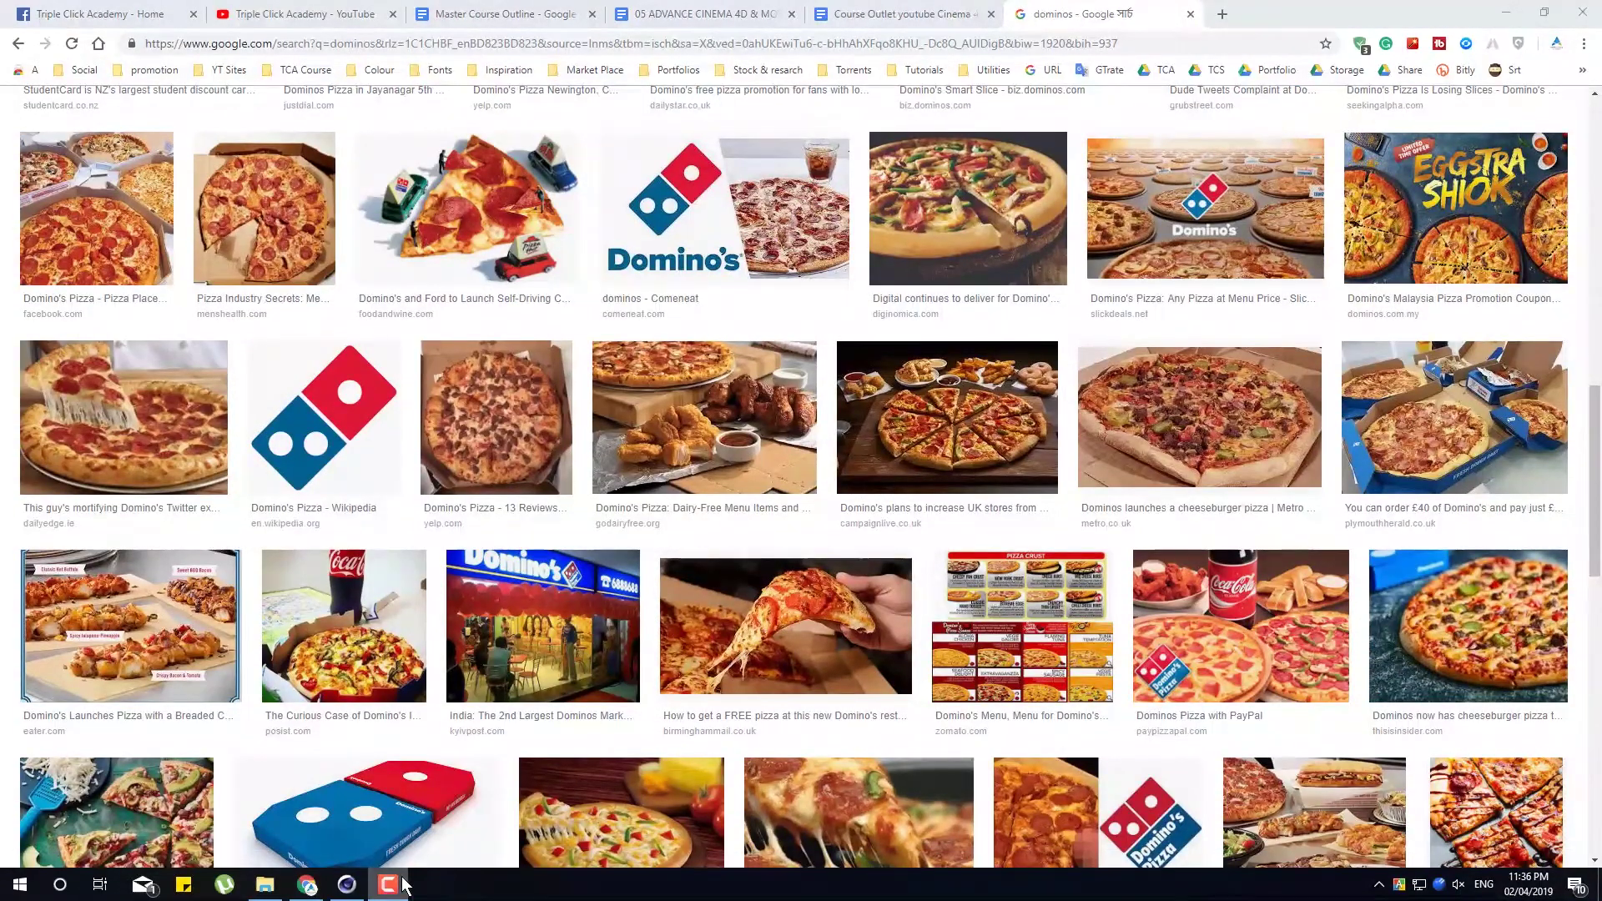
click(347, 885)
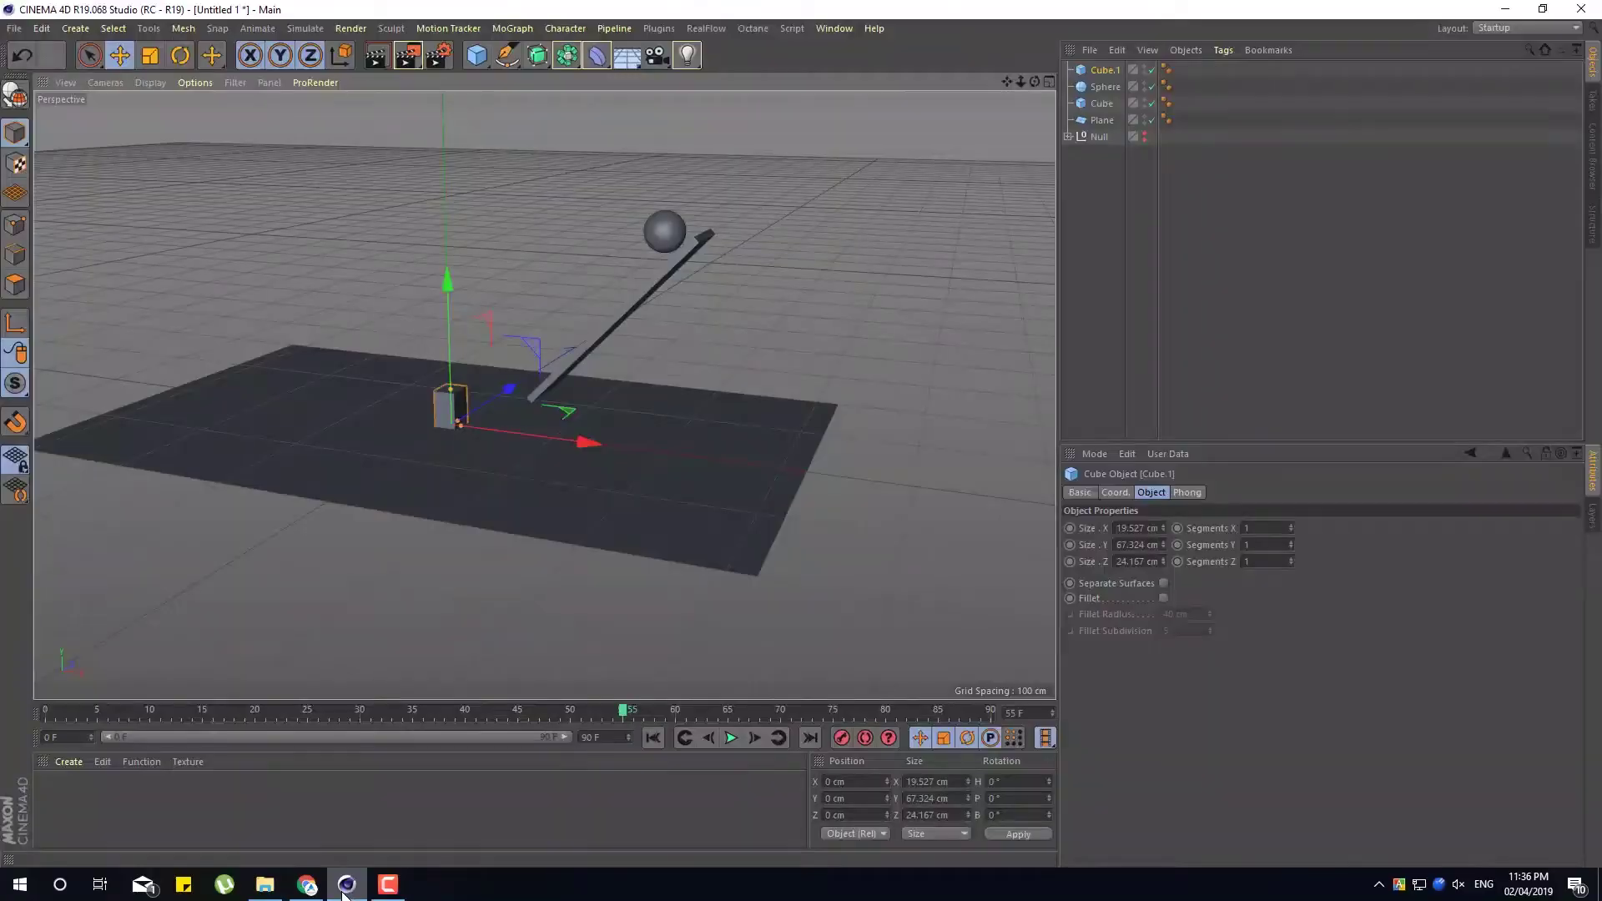
Thin Cube.1 to 8.126 cm wide and move it to X 55.63, Y 32.013 cm
alt+right_drag(443, 455, 495, 470)
alt+drag(414, 445, 423, 412)
drag(409, 265, 416, 222)
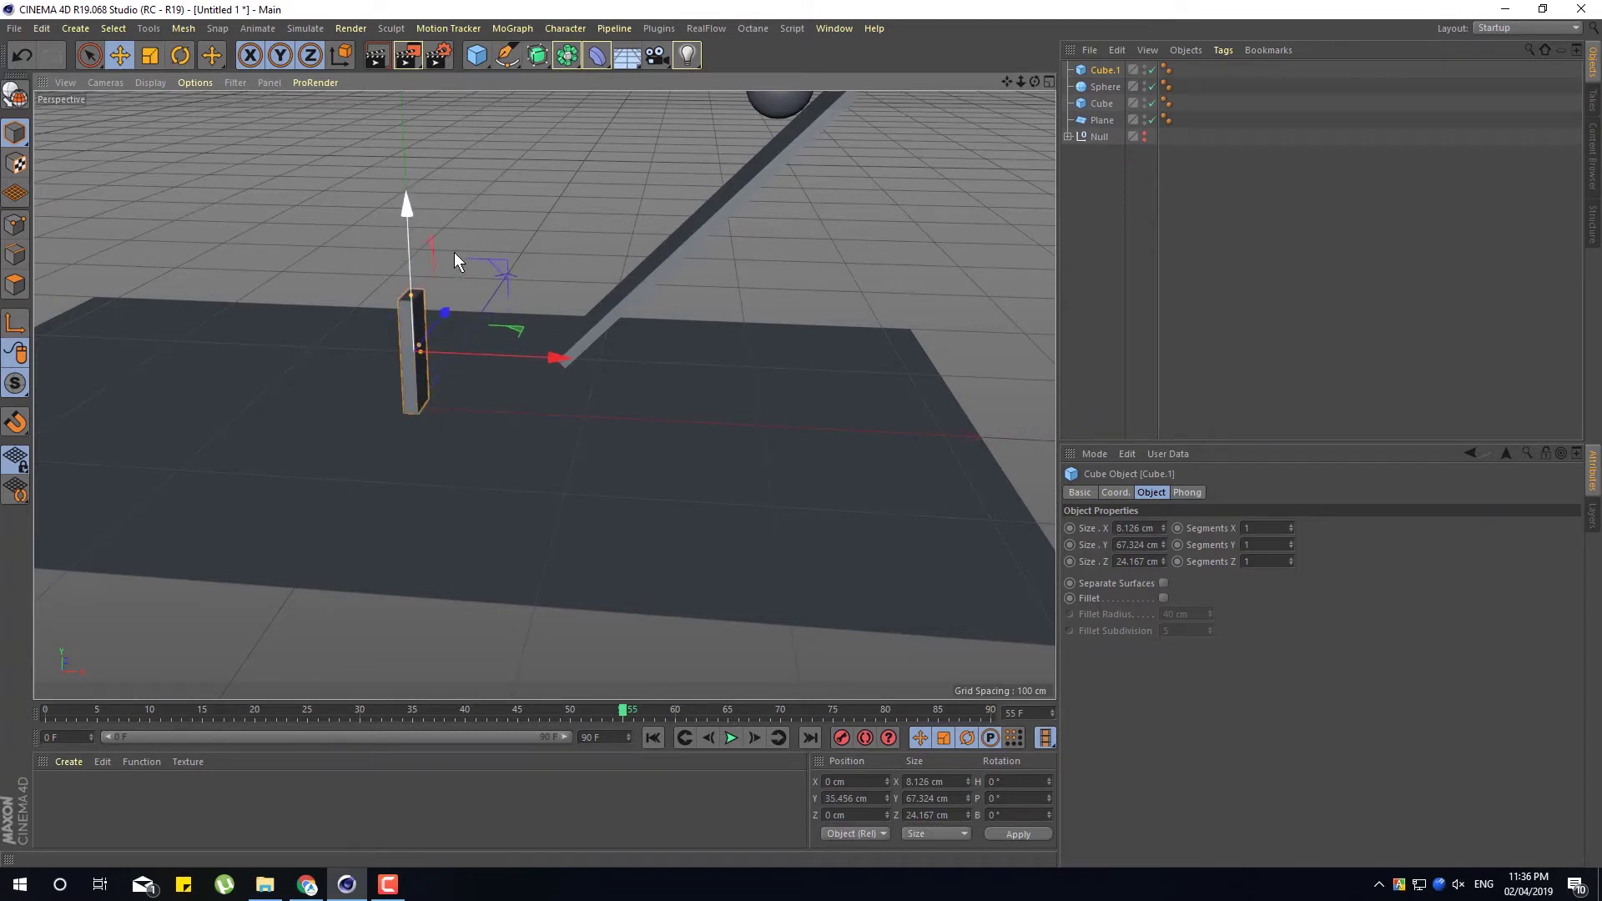
drag(570, 370, 445, 492)
drag(519, 247, 524, 252)
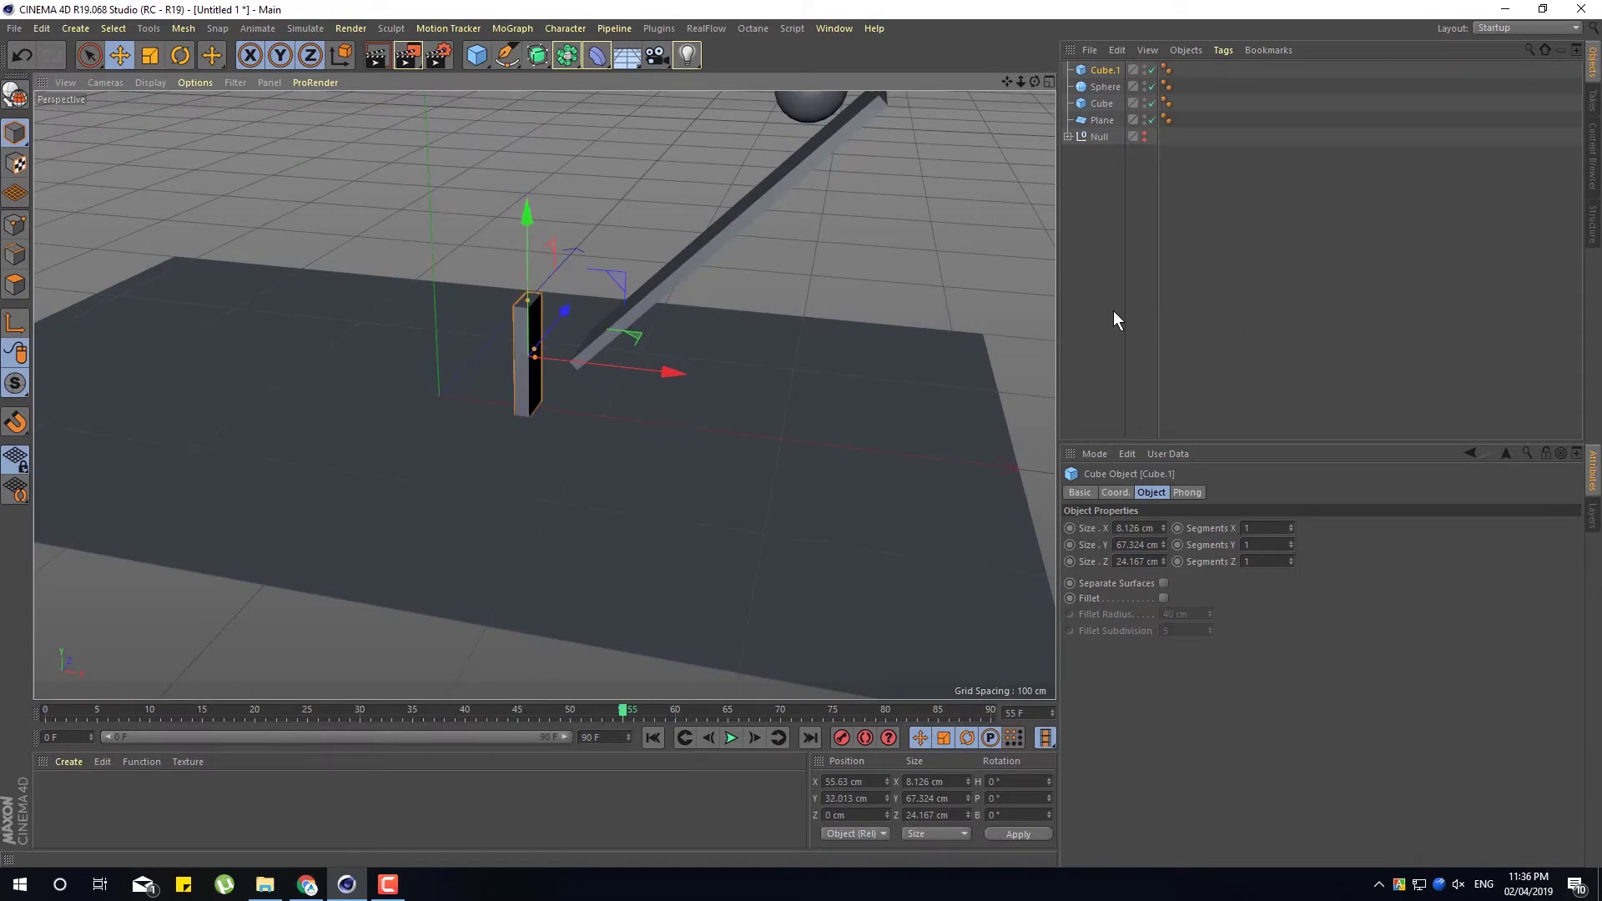
click(509, 30)
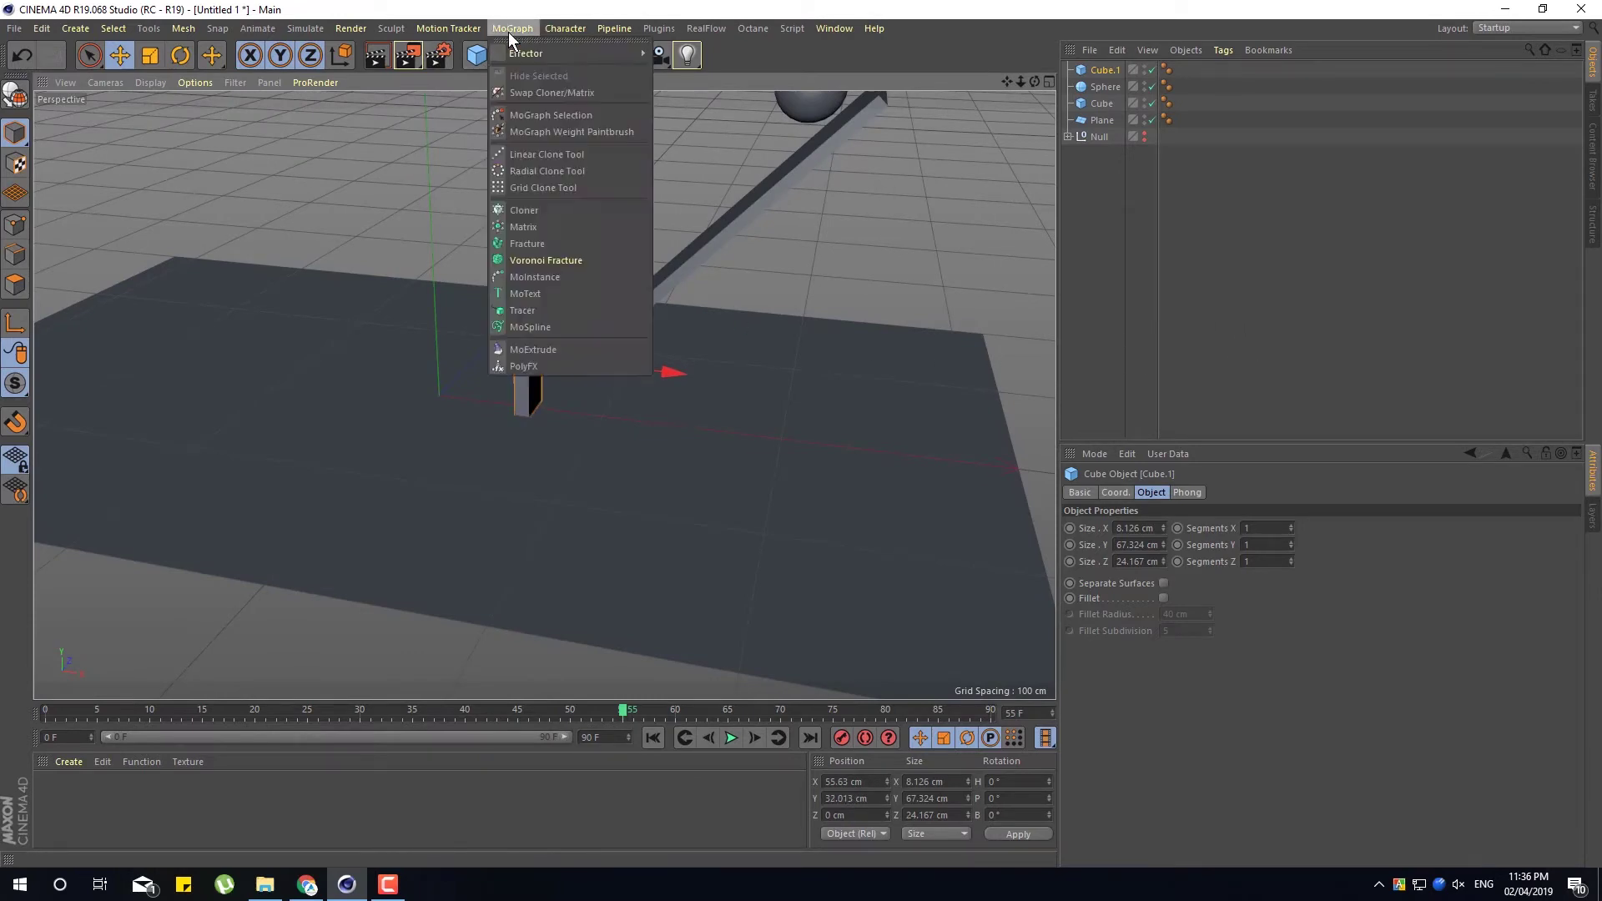
Put Cube.1 under a new Cloner with P.Y 0, P.X -20 cm and Count 12
click(551, 210)
drag(1109, 85, 1104, 71)
click(1105, 73)
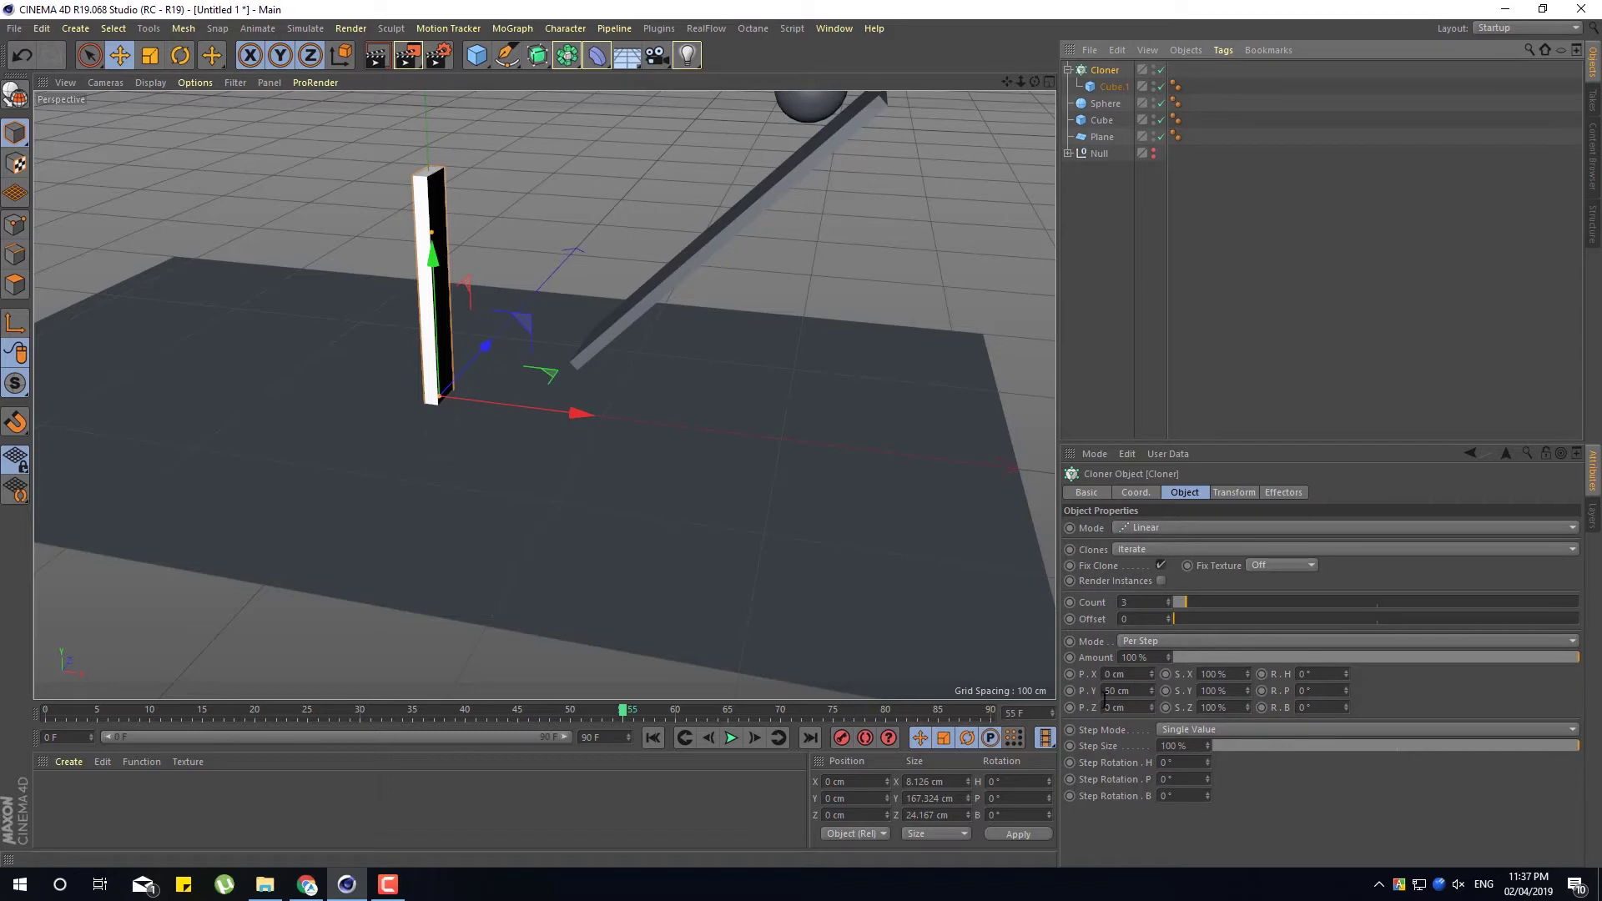
double_click(1136, 689)
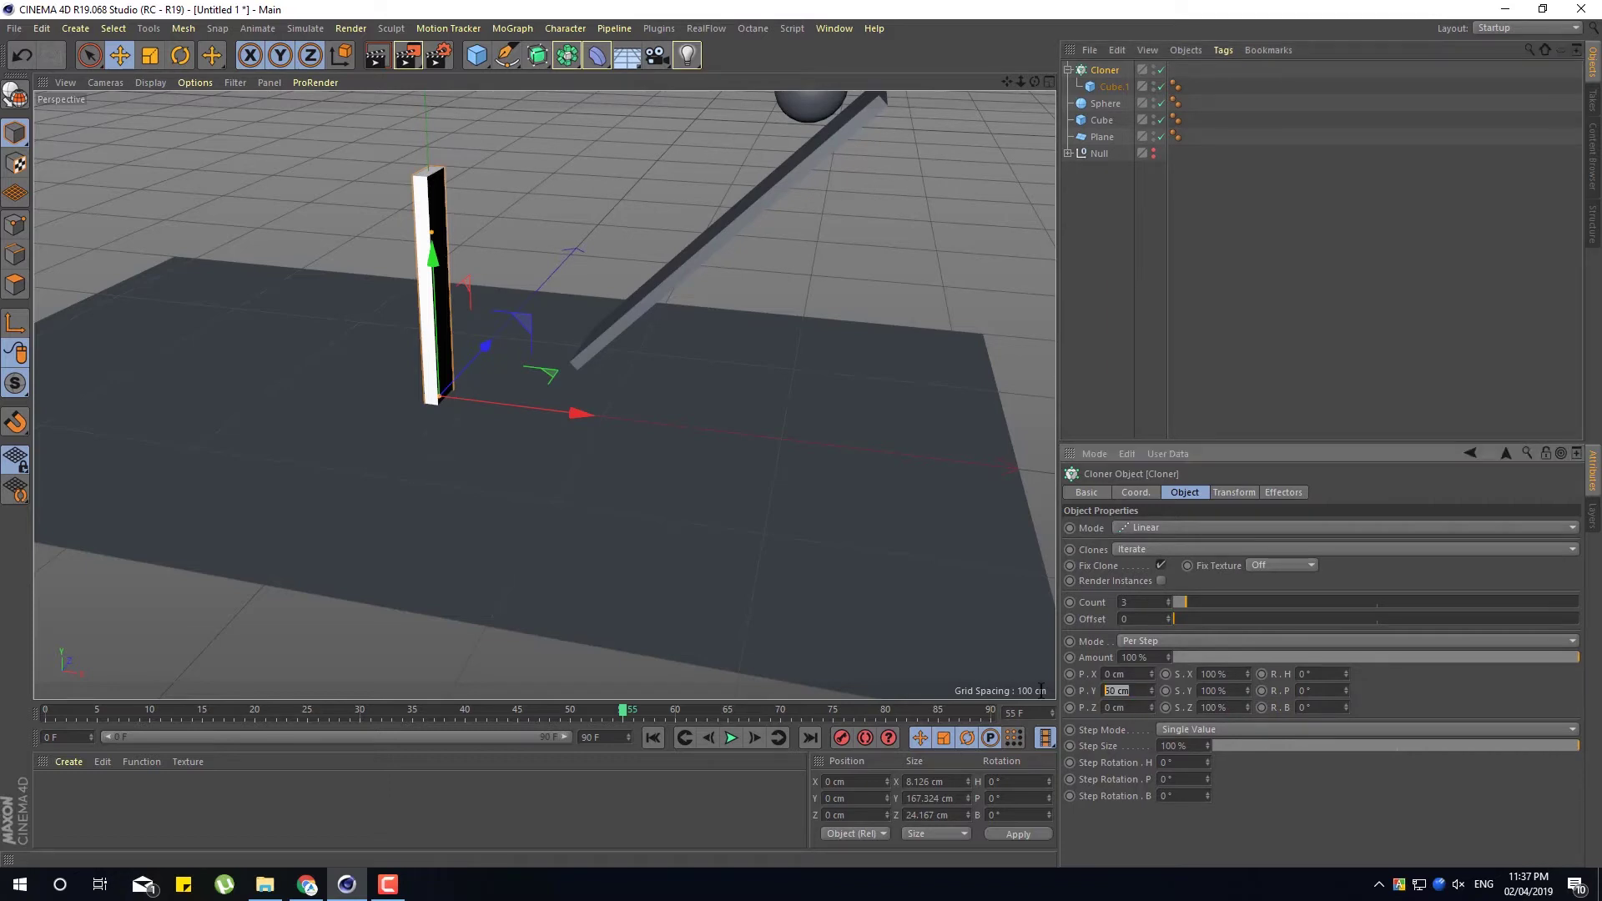
text(0)
key(Return)
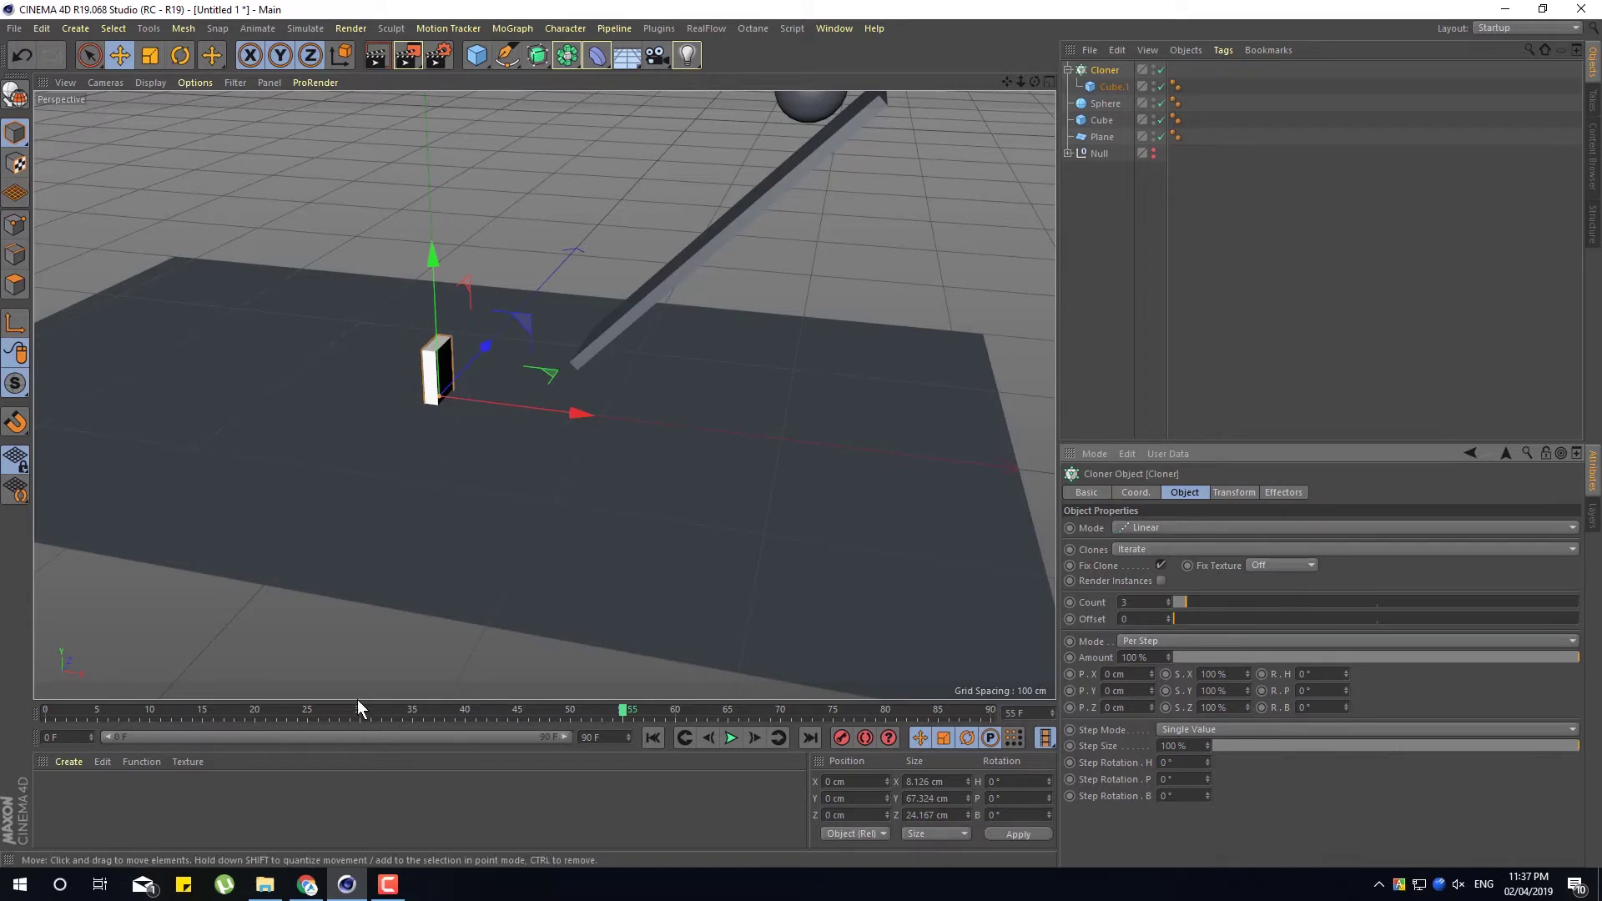
mouse_move(1149, 674)
mouse_down()
mouse_move(1135, 674)
mouse_move(1156, 675)
mouse_up()
drag(1229, 601, 1223, 605)
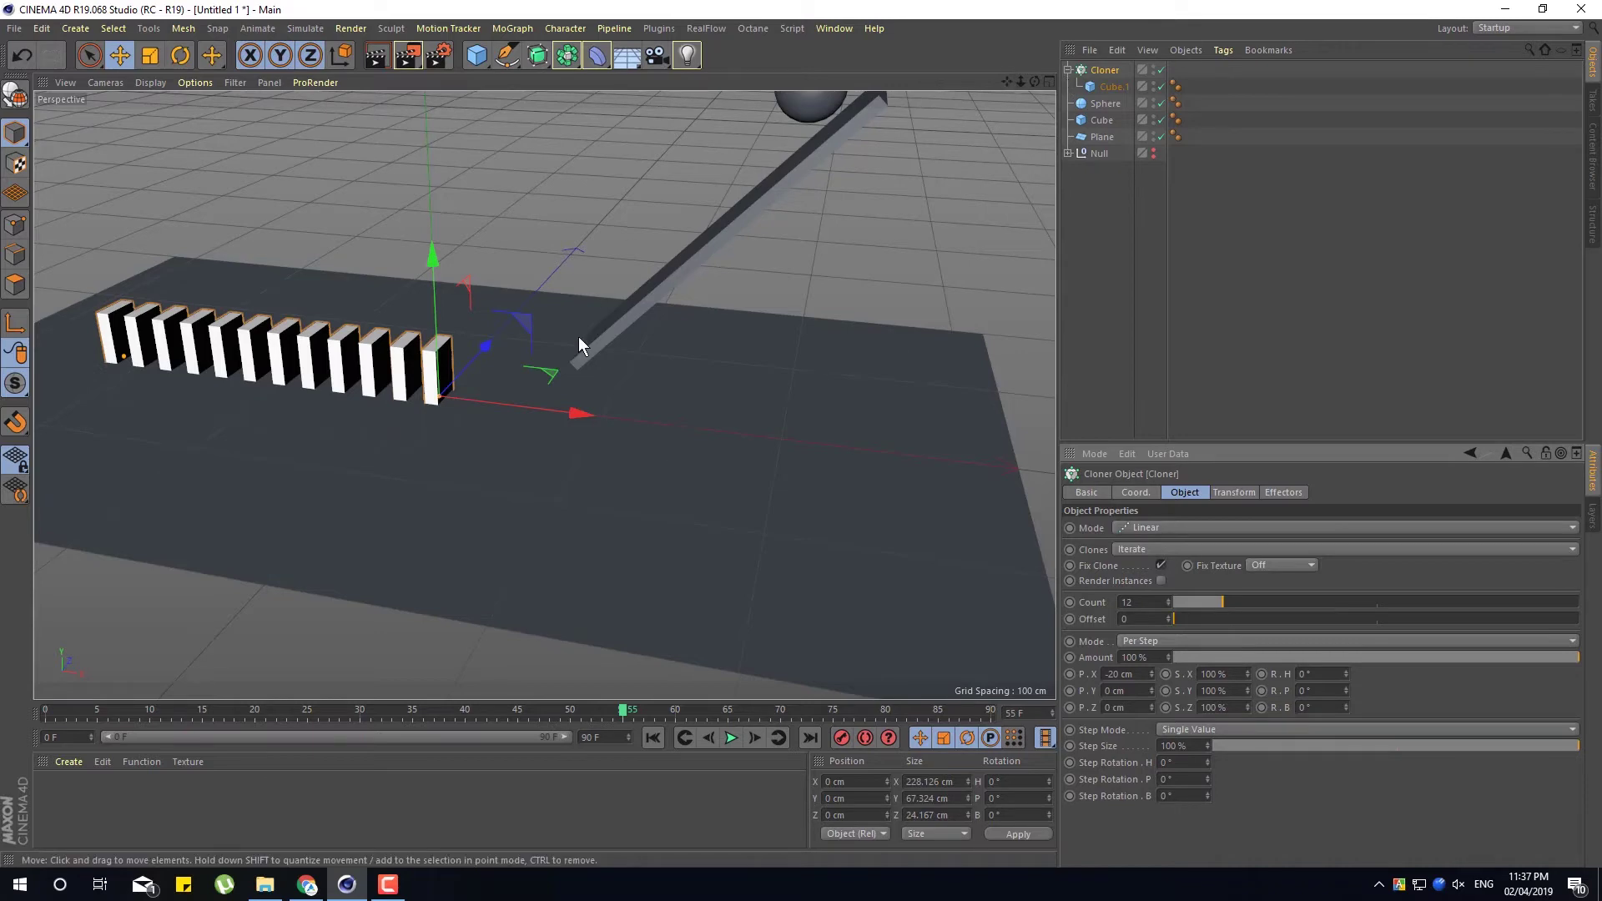
Move the row of clones onto the plane beside the ramp
drag(586, 410, 663, 222)
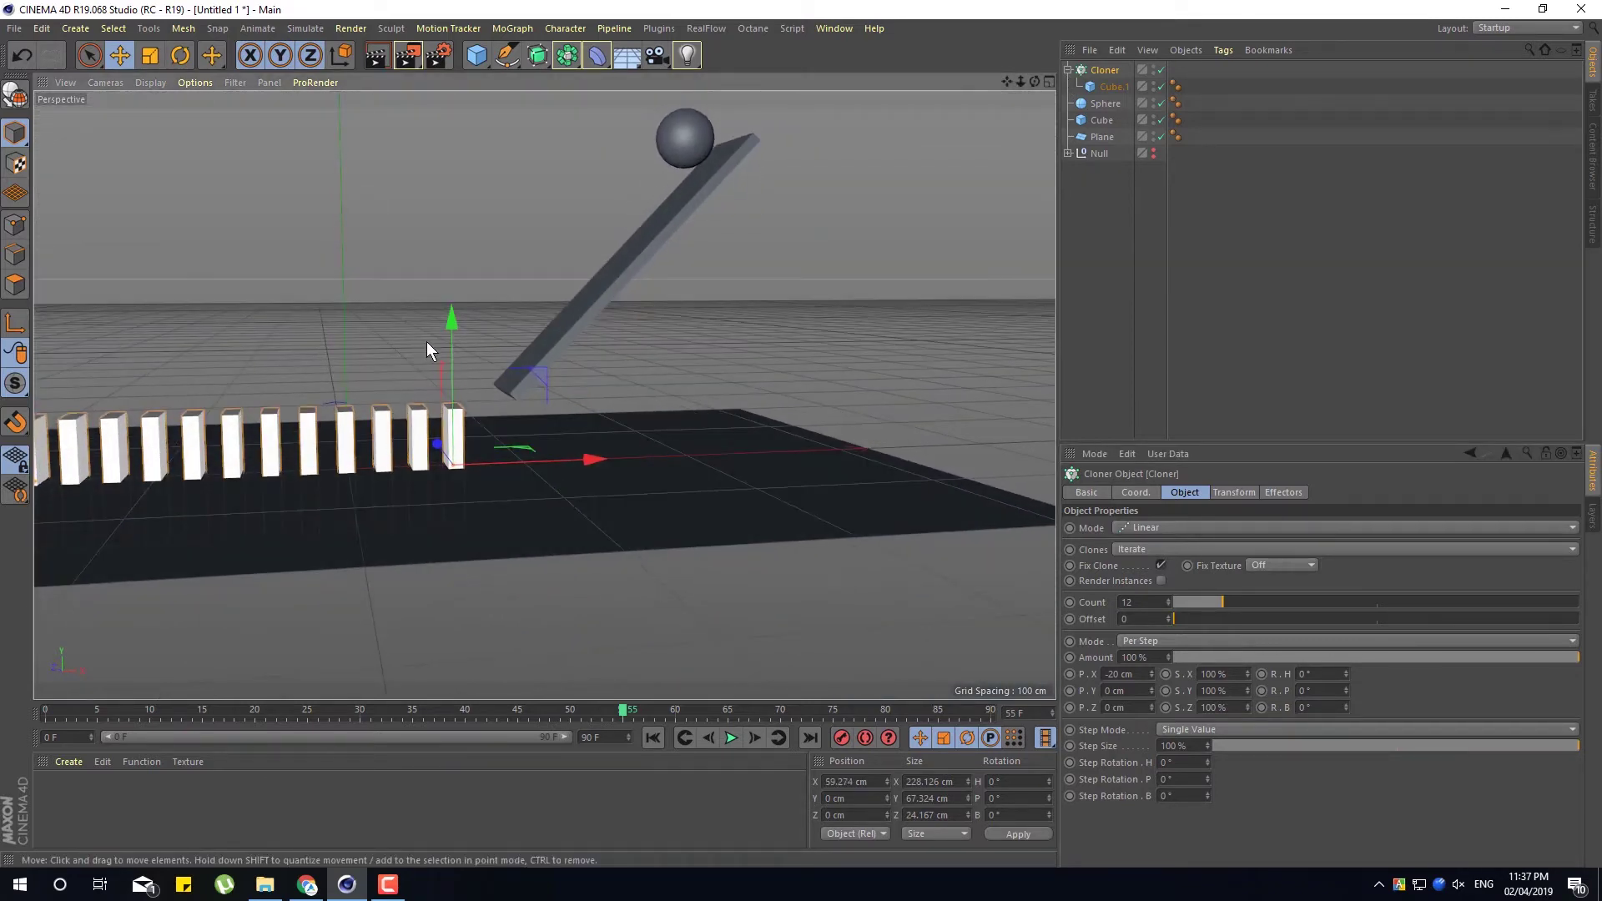
drag(451, 324, 453, 275)
alt+drag(643, 490, 579, 493)
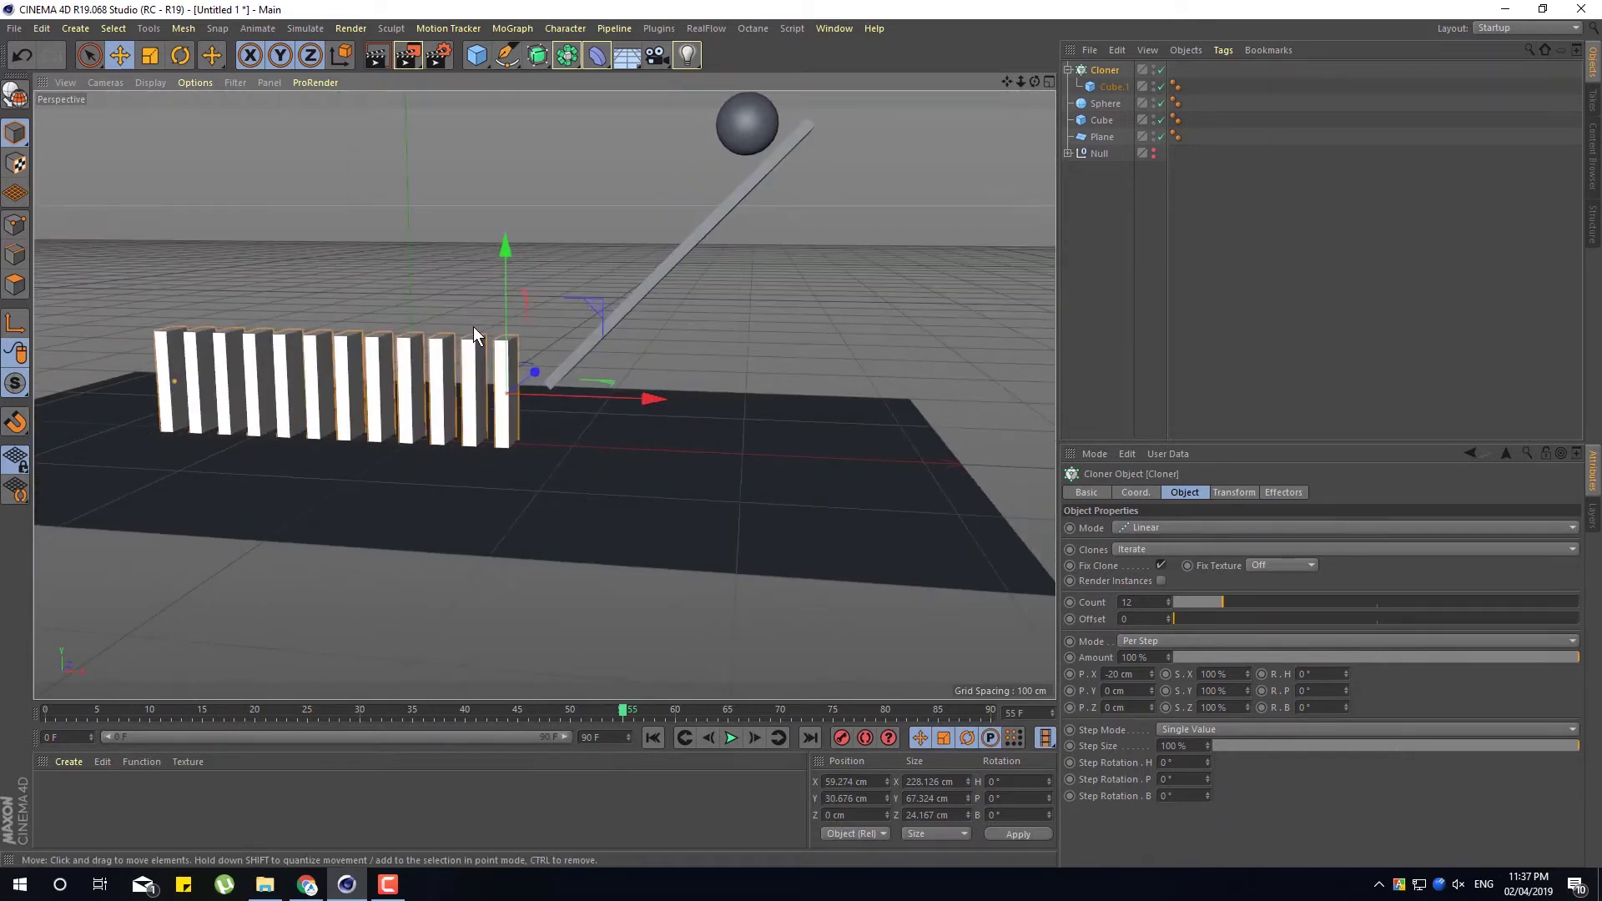
drag(504, 258, 503, 238)
drag(505, 250, 507, 250)
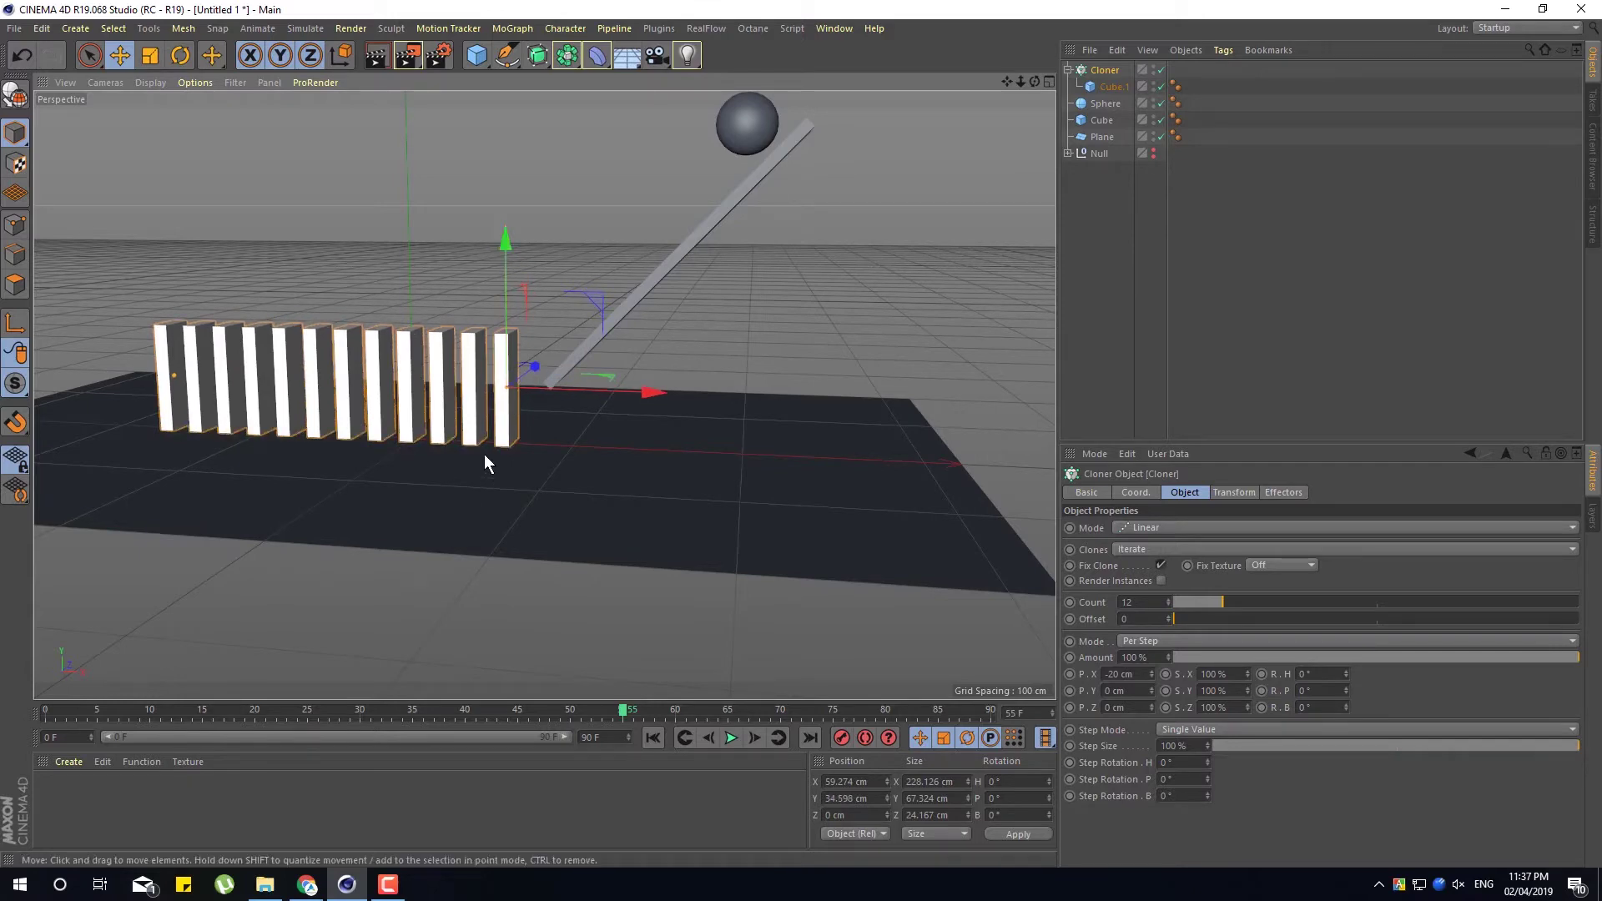
mouse_move(460, 483)
alt+mouse_down()
mouse_move(414, 499)
mouse_move(469, 497)
mouse_move(455, 499)
alt+mouse_up()
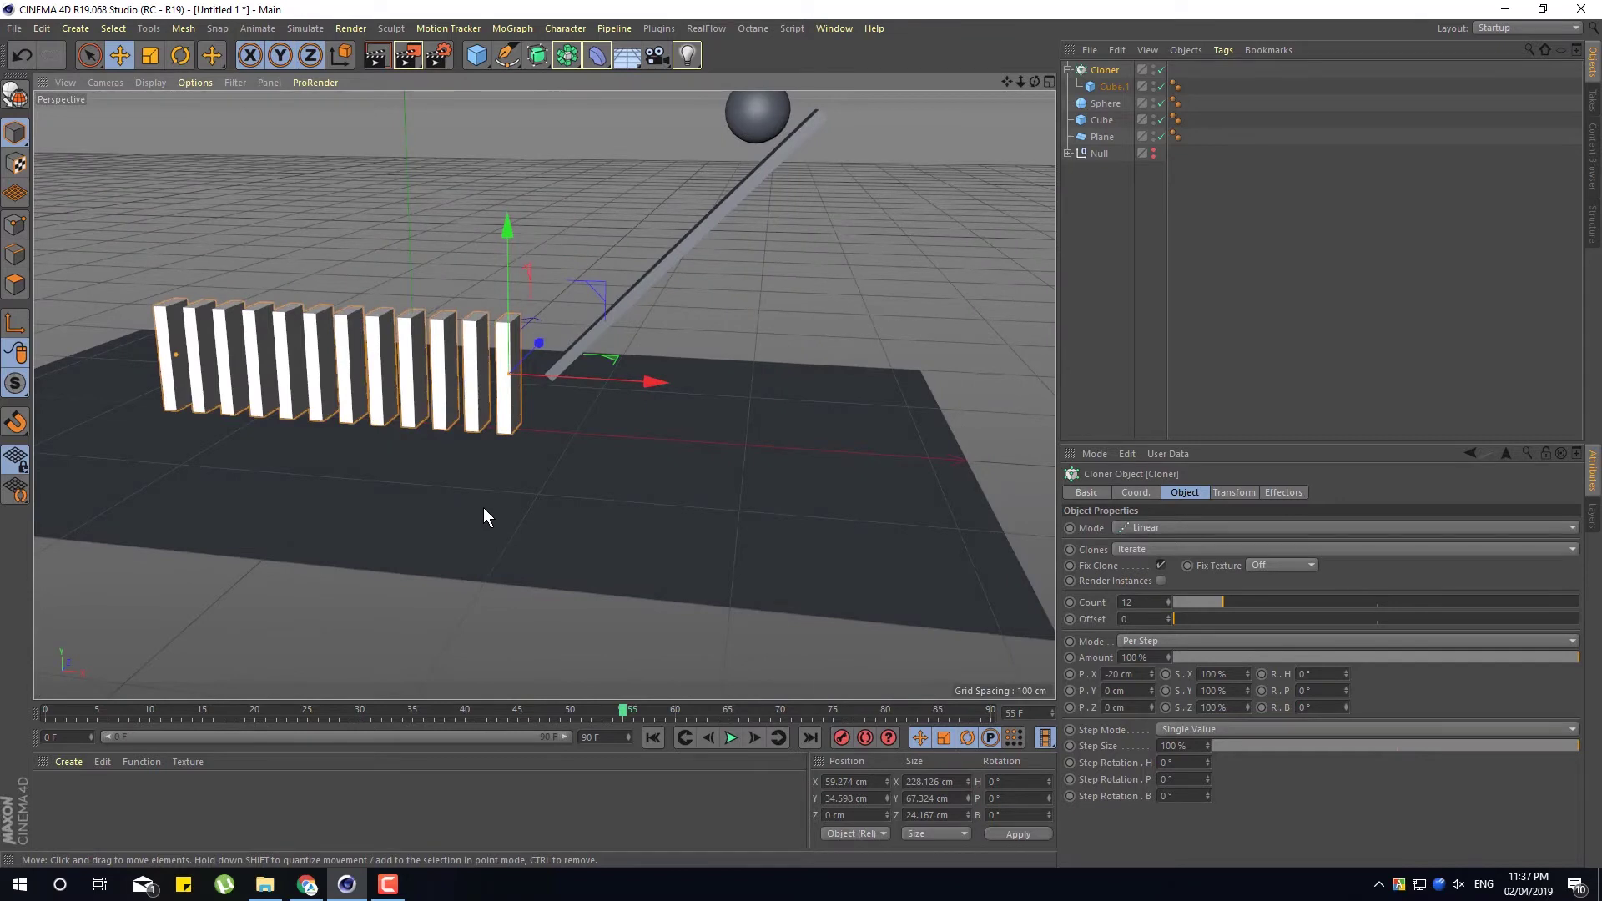
alt+drag(643, 434, 597, 443)
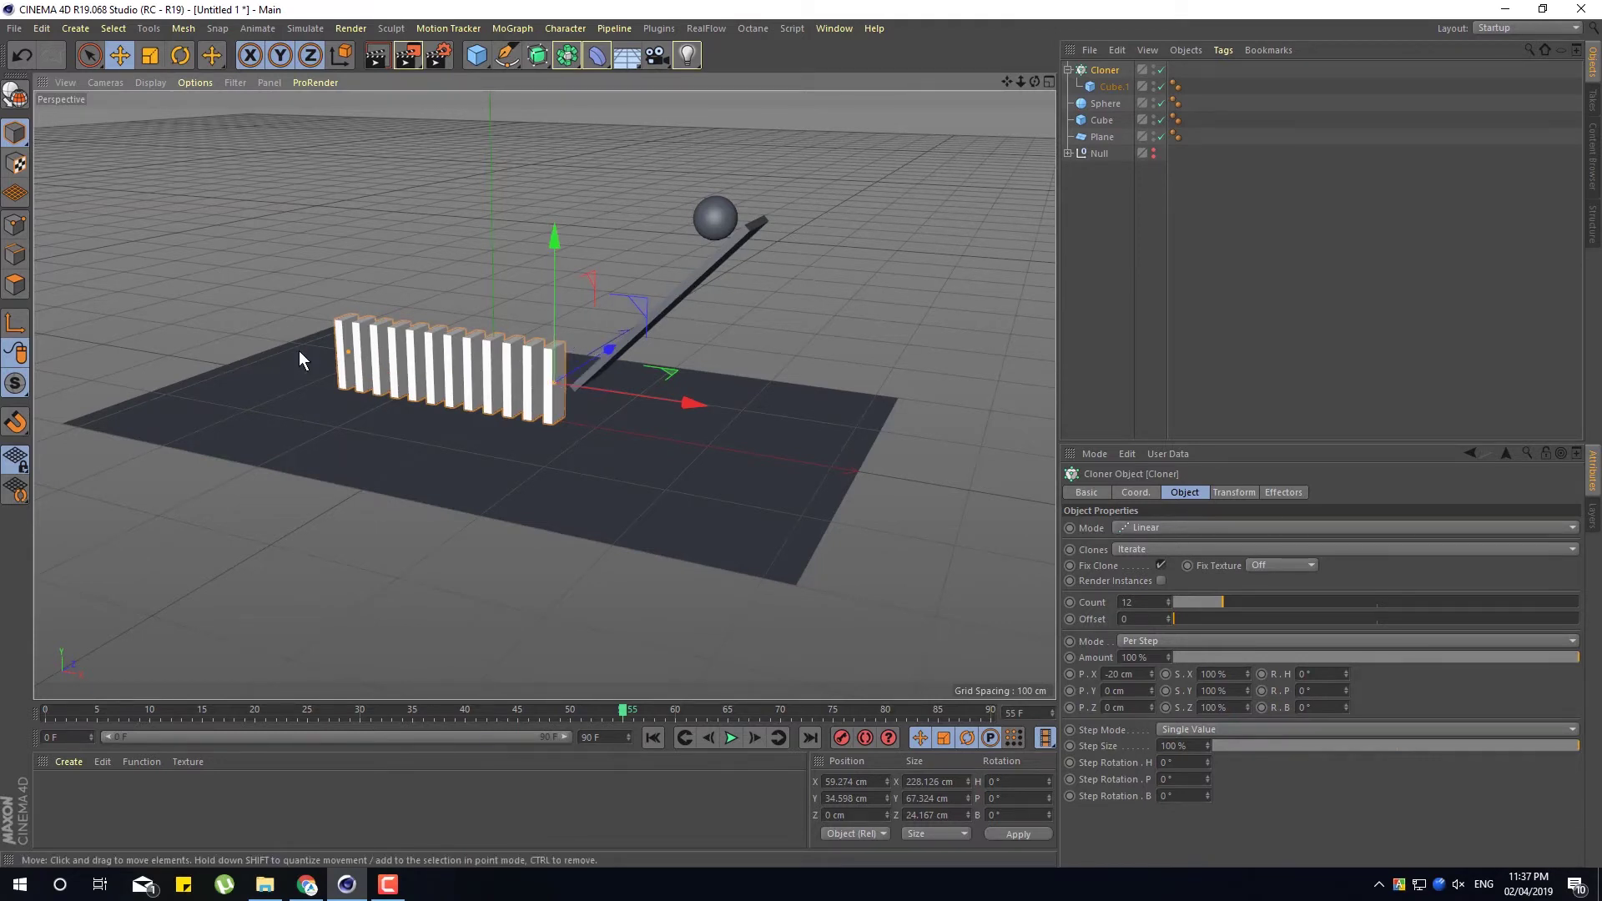
click(1114, 100)
Give the Sphere a Rigid Body simulation tag
right_click(1114, 100)
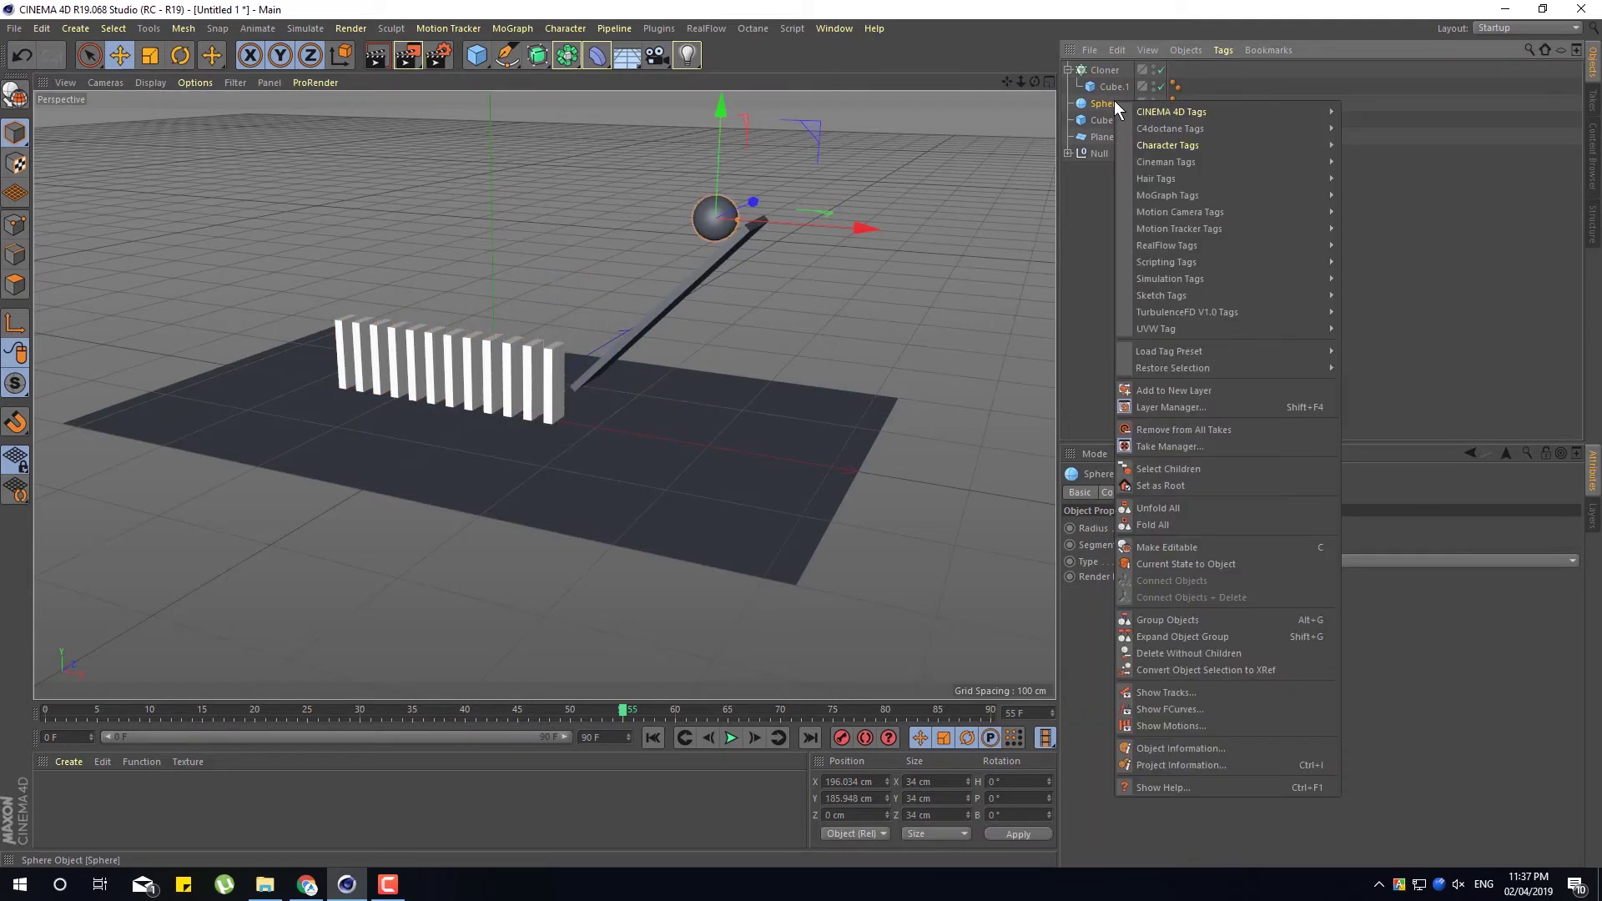
mouse_move(1198, 280)
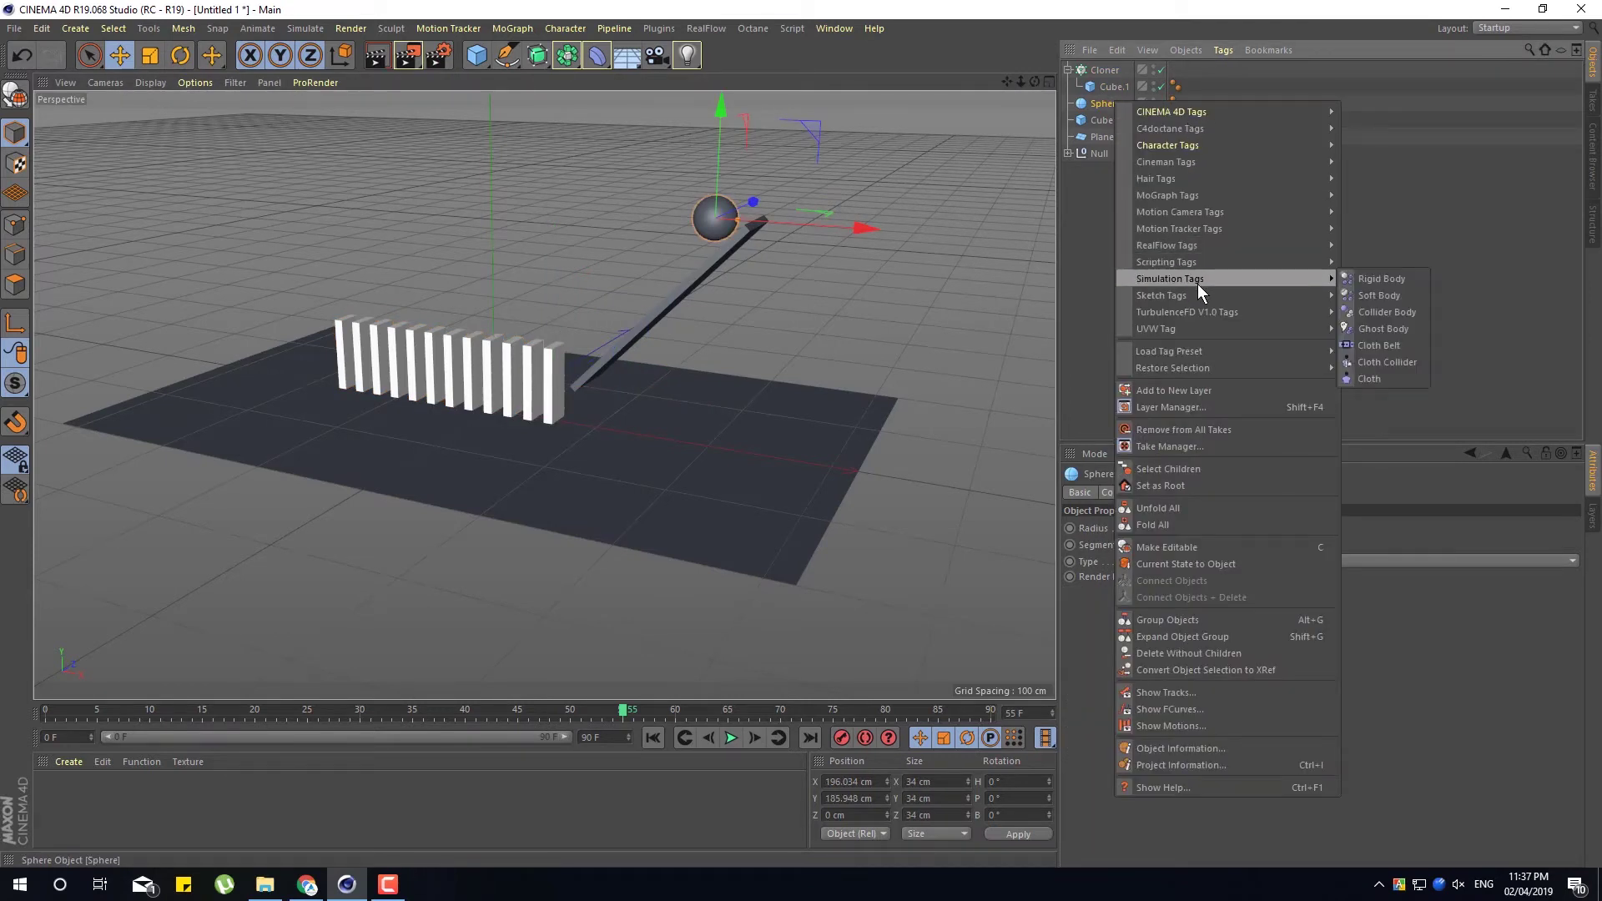
click(1363, 275)
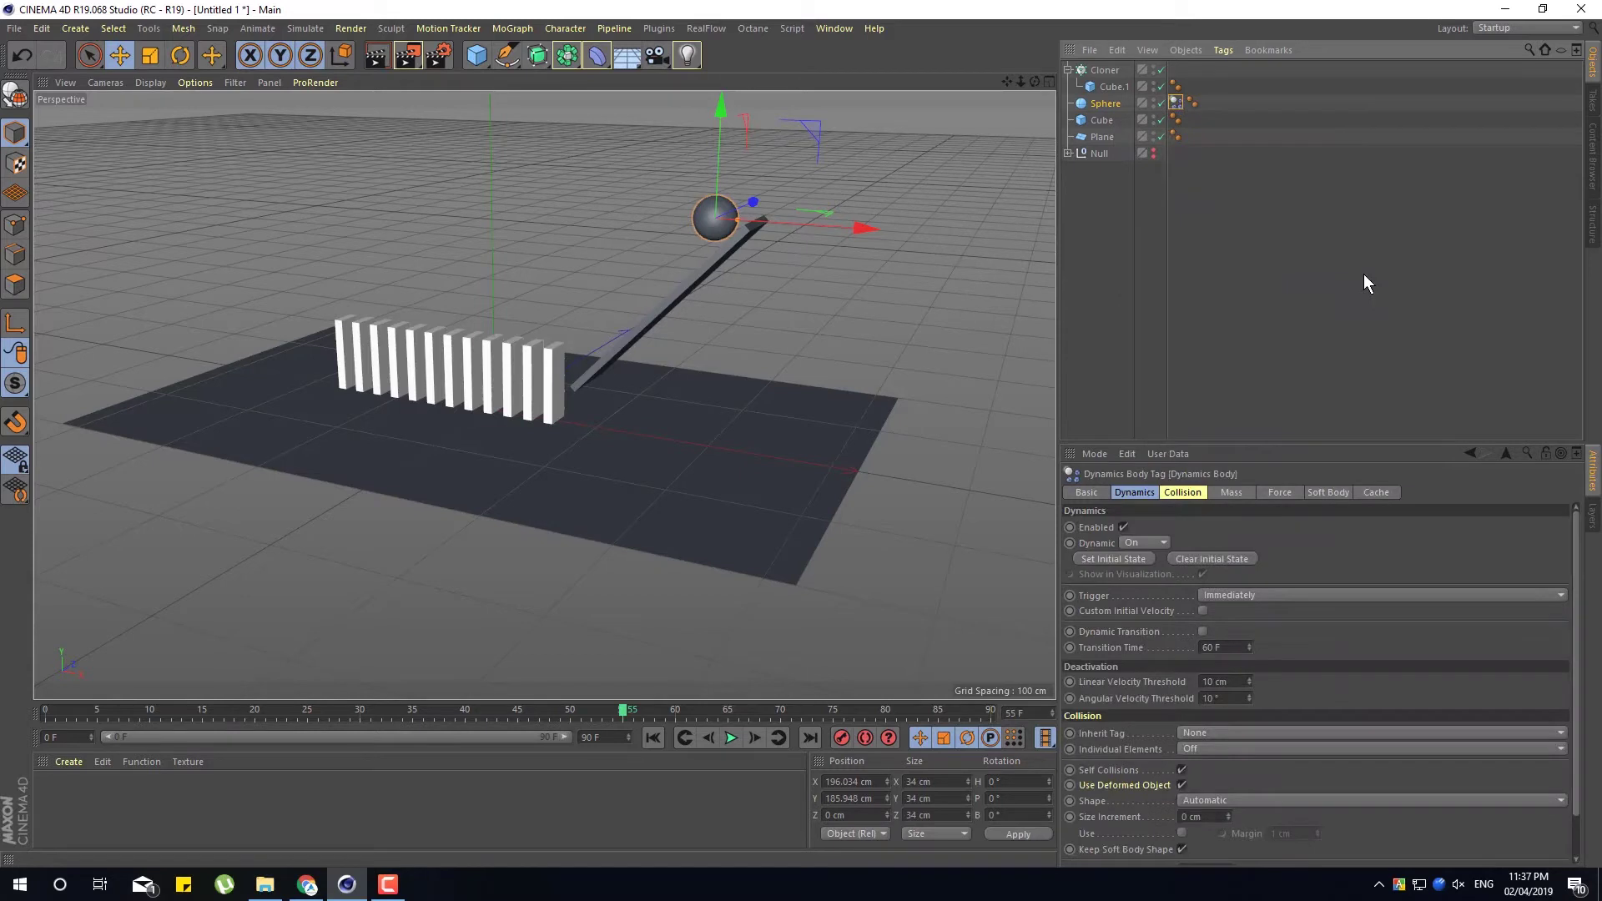
Add Collider Body tags to the ramp Cube and the Plane
click(1105, 122)
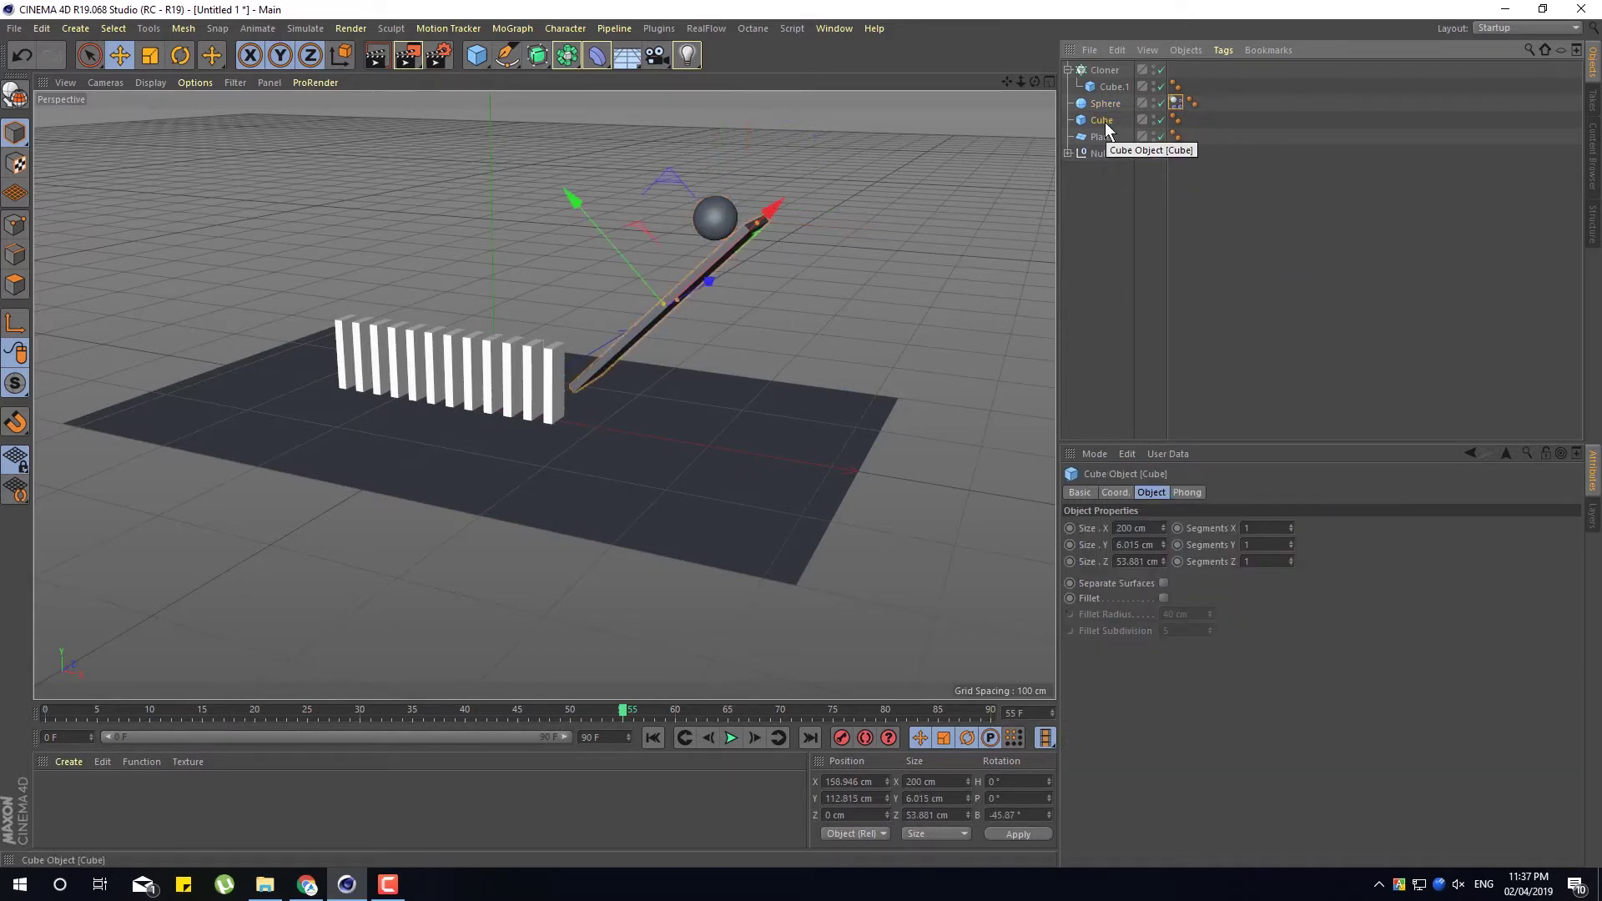
right_click(1105, 122)
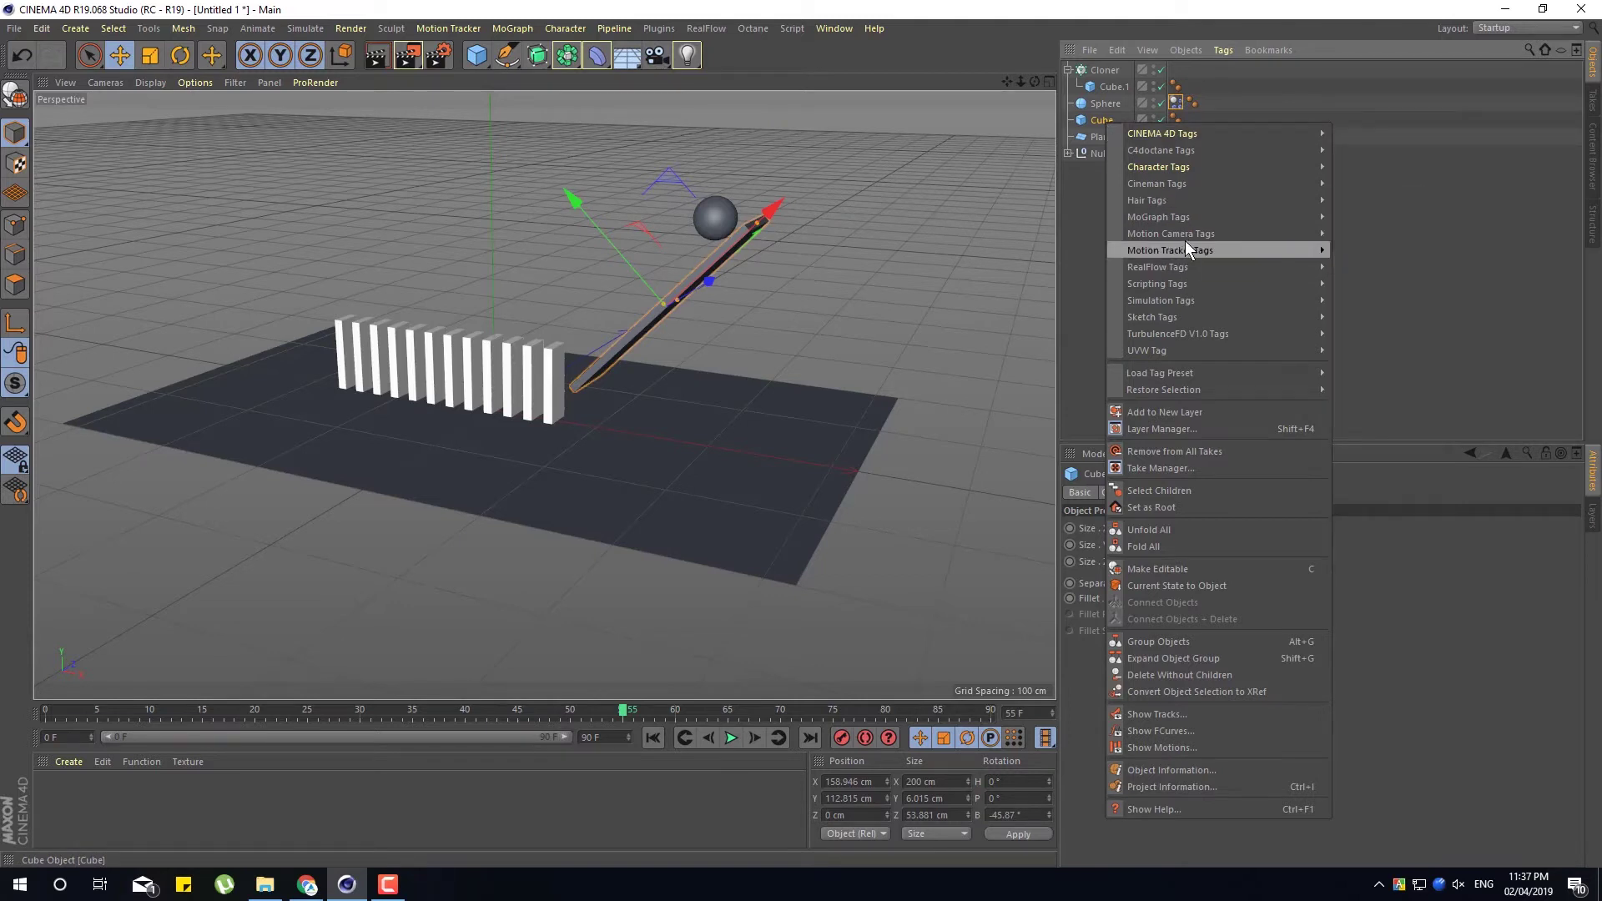
mouse_move(1185, 300)
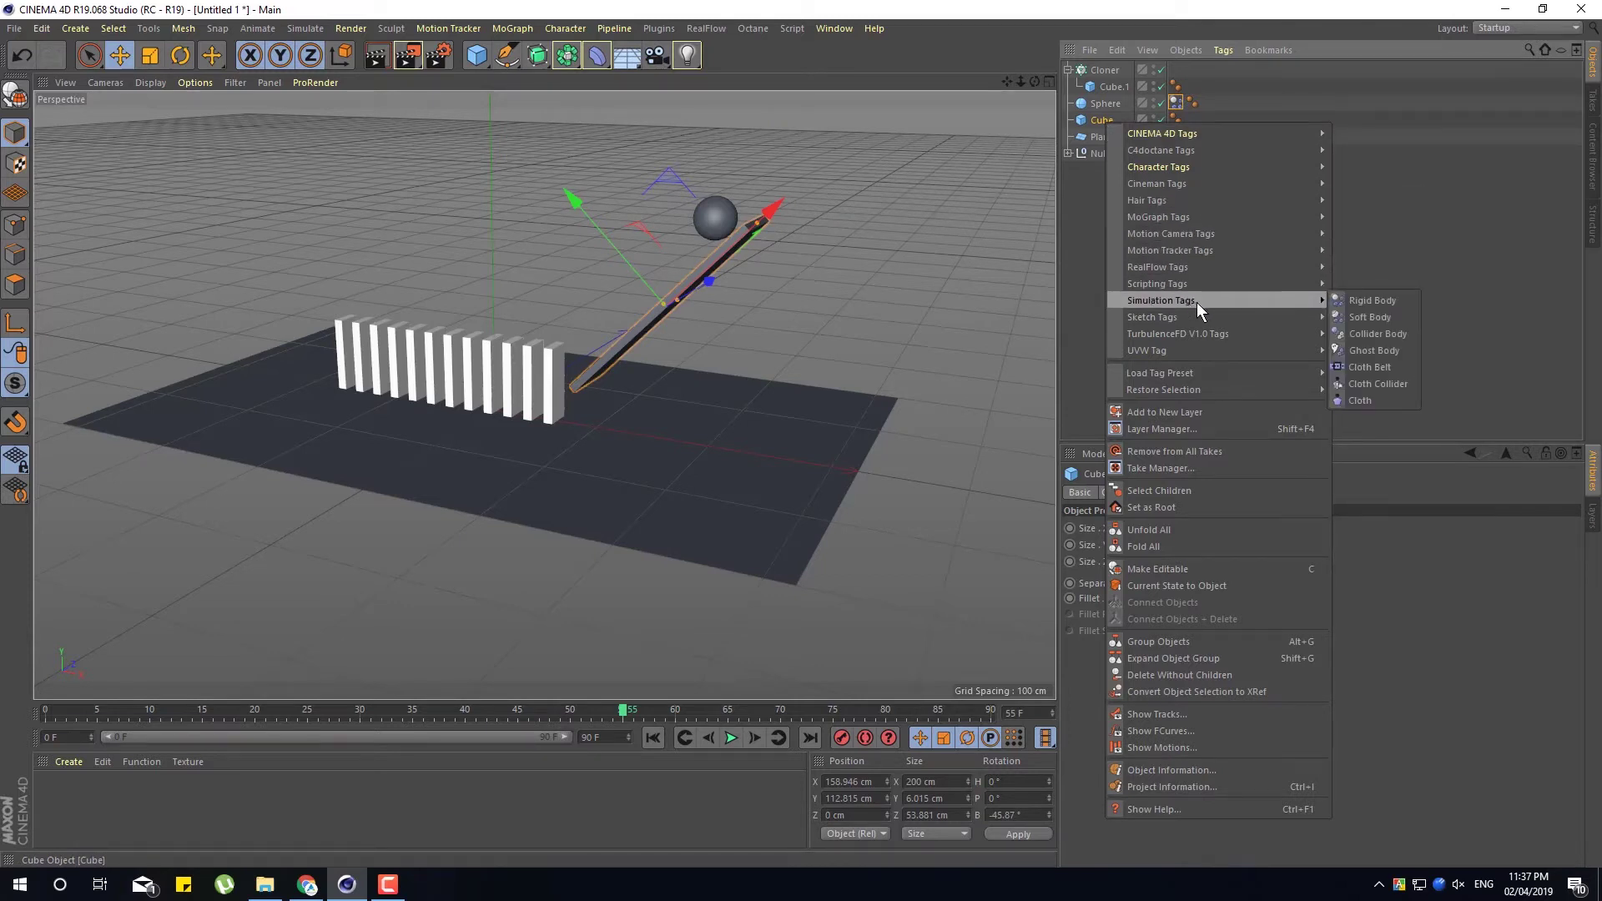
click(1375, 332)
click(663, 451)
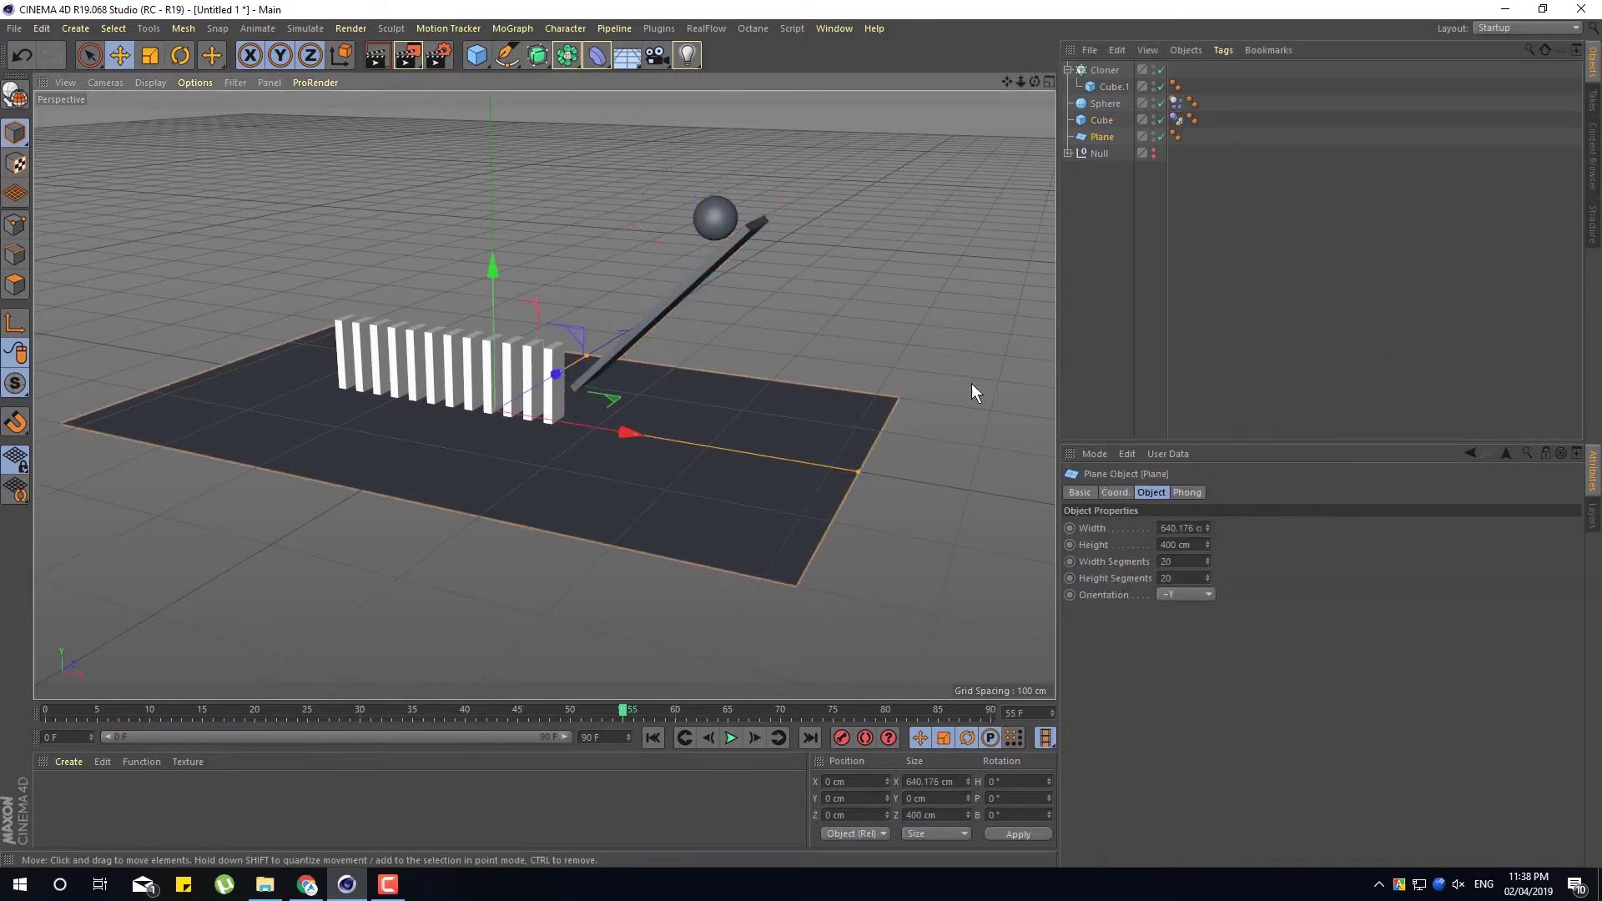
right_click(1103, 136)
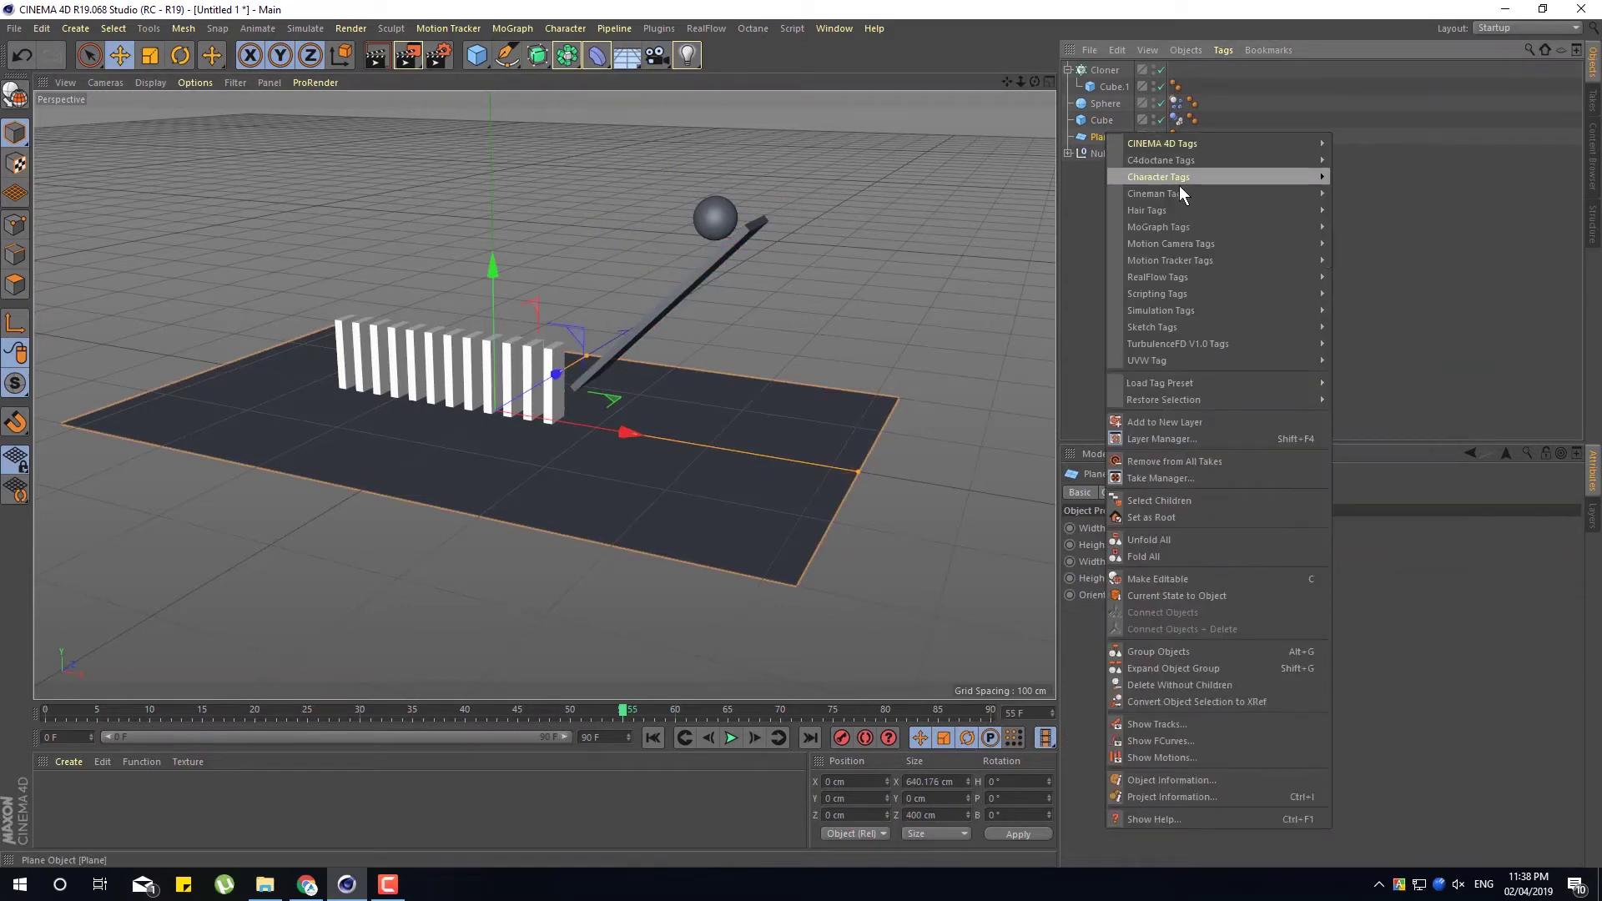
mouse_move(1182, 310)
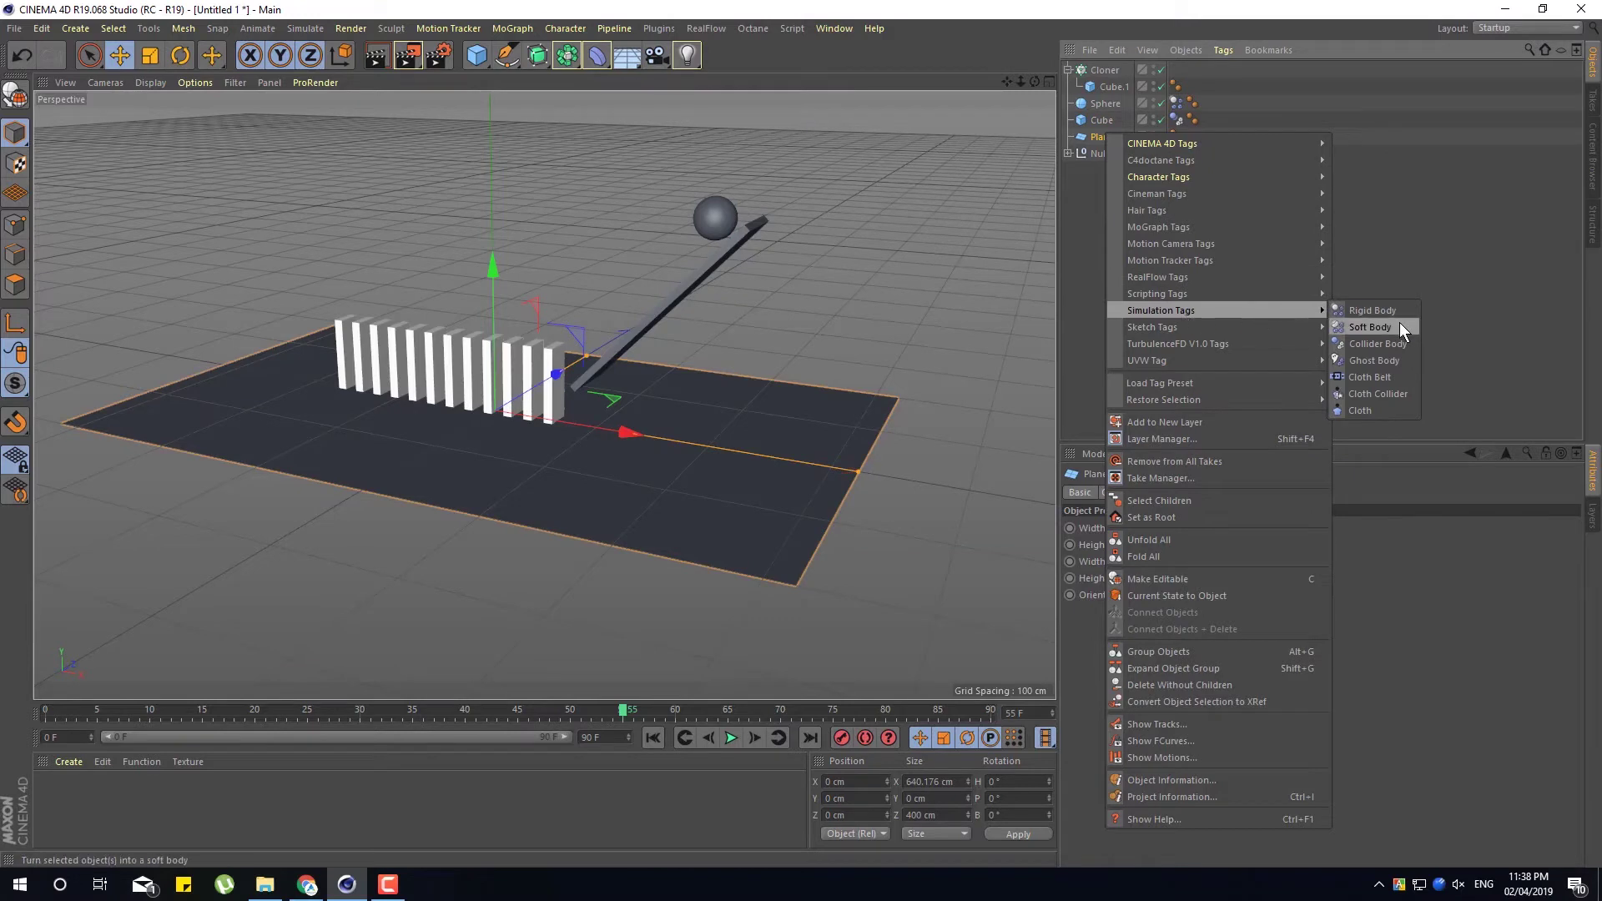
click(1397, 343)
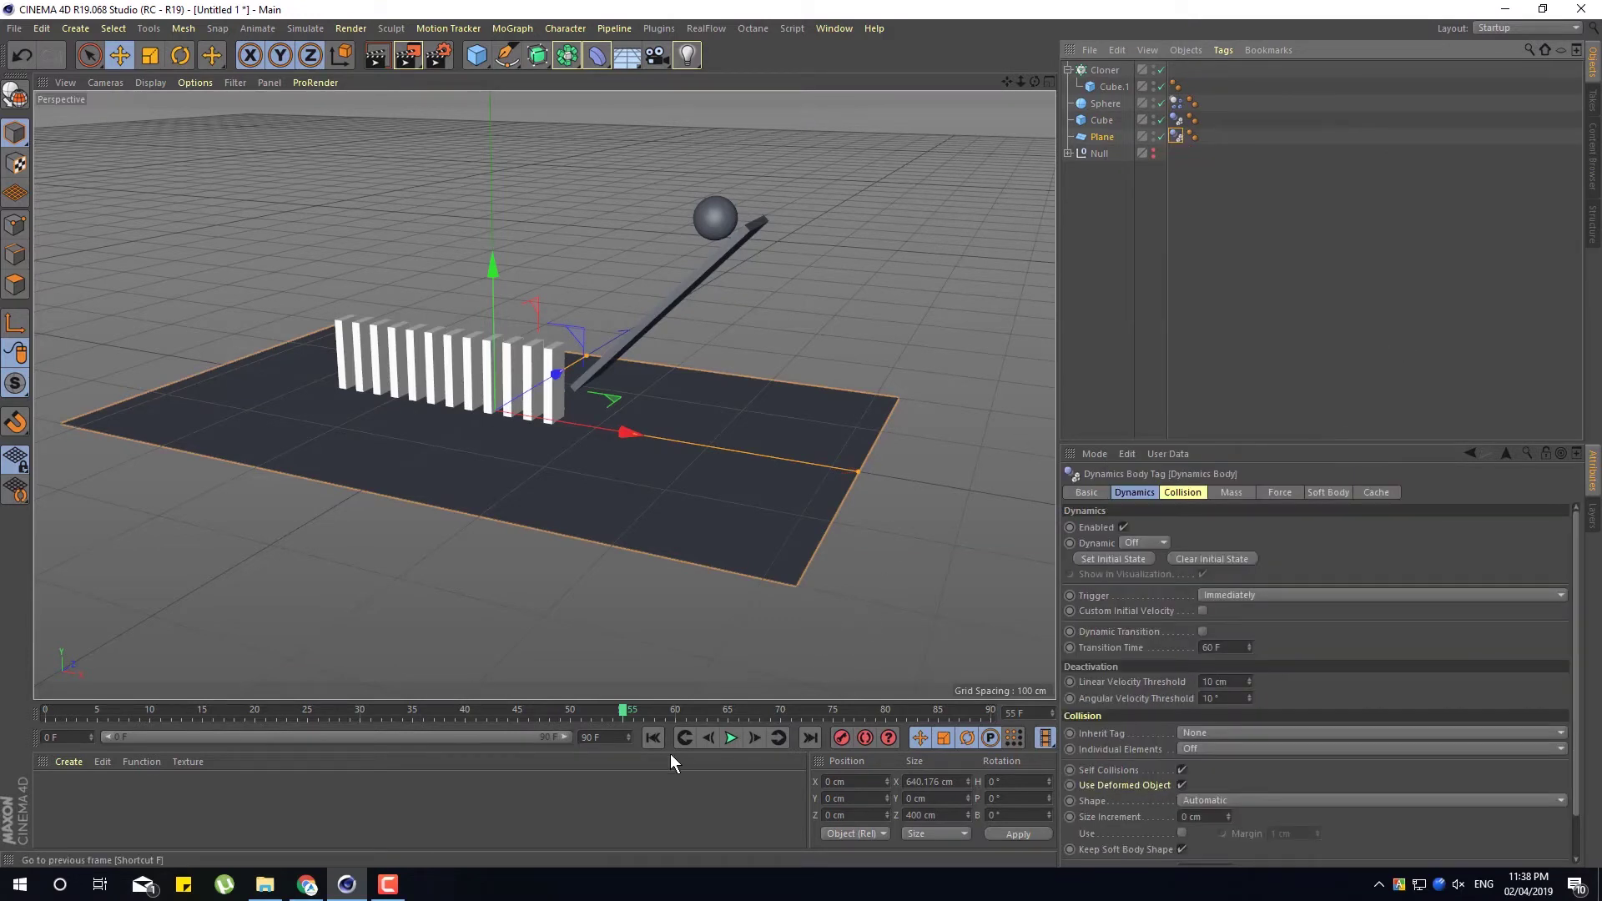
Play the simulation from frame 0 to frame 81, then inspect Cube.1 and the Cloner
click(651, 738)
click(731, 738)
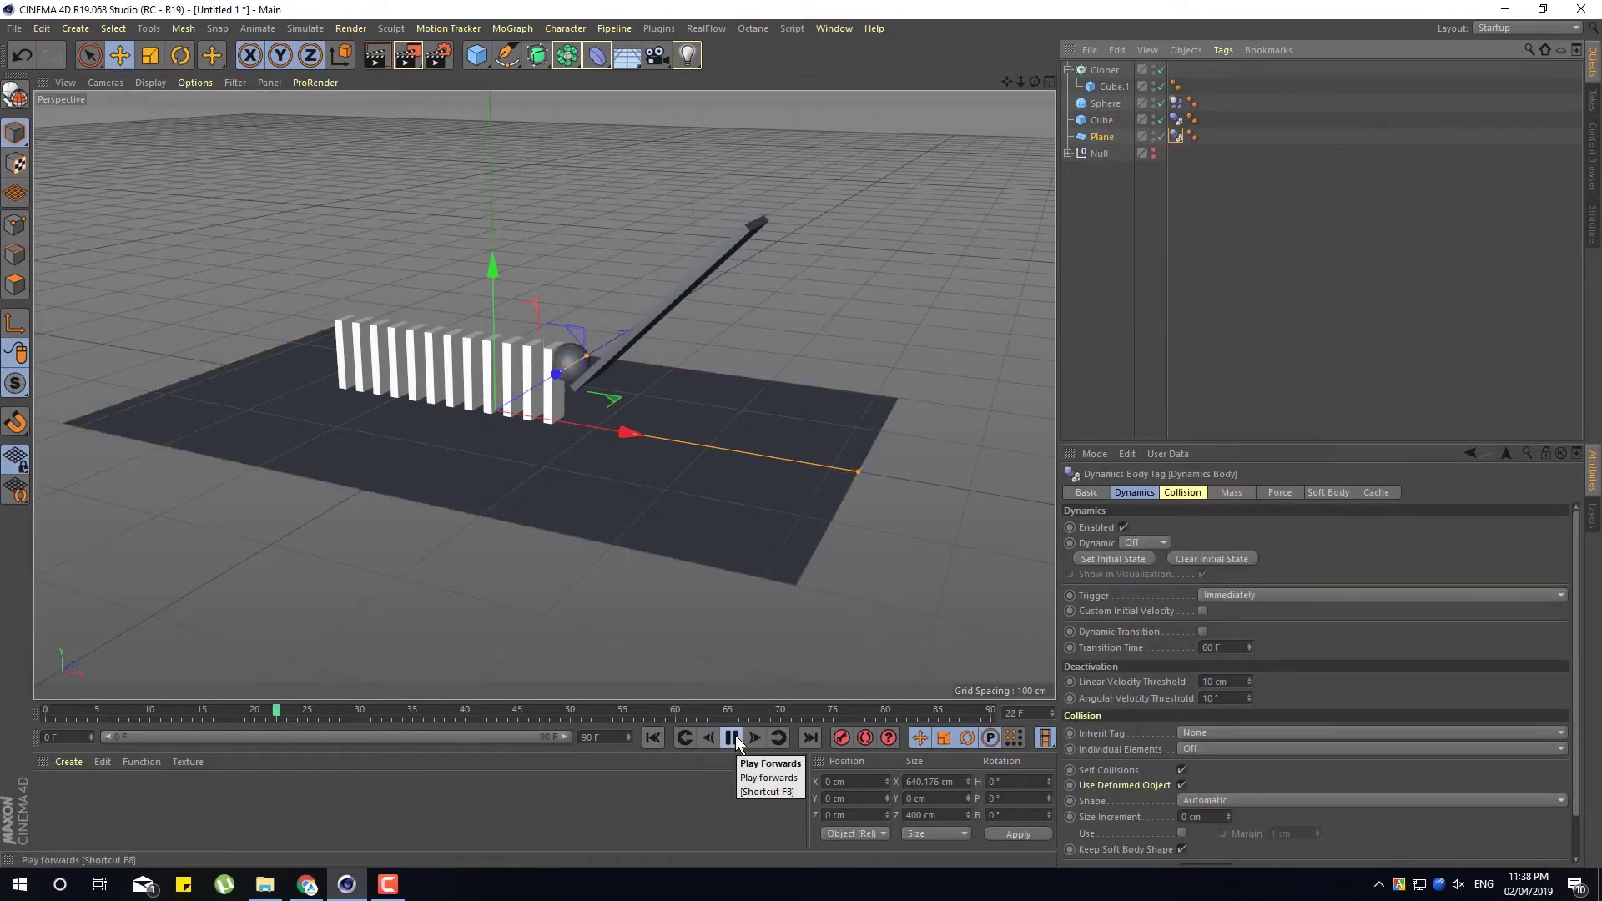
click(731, 738)
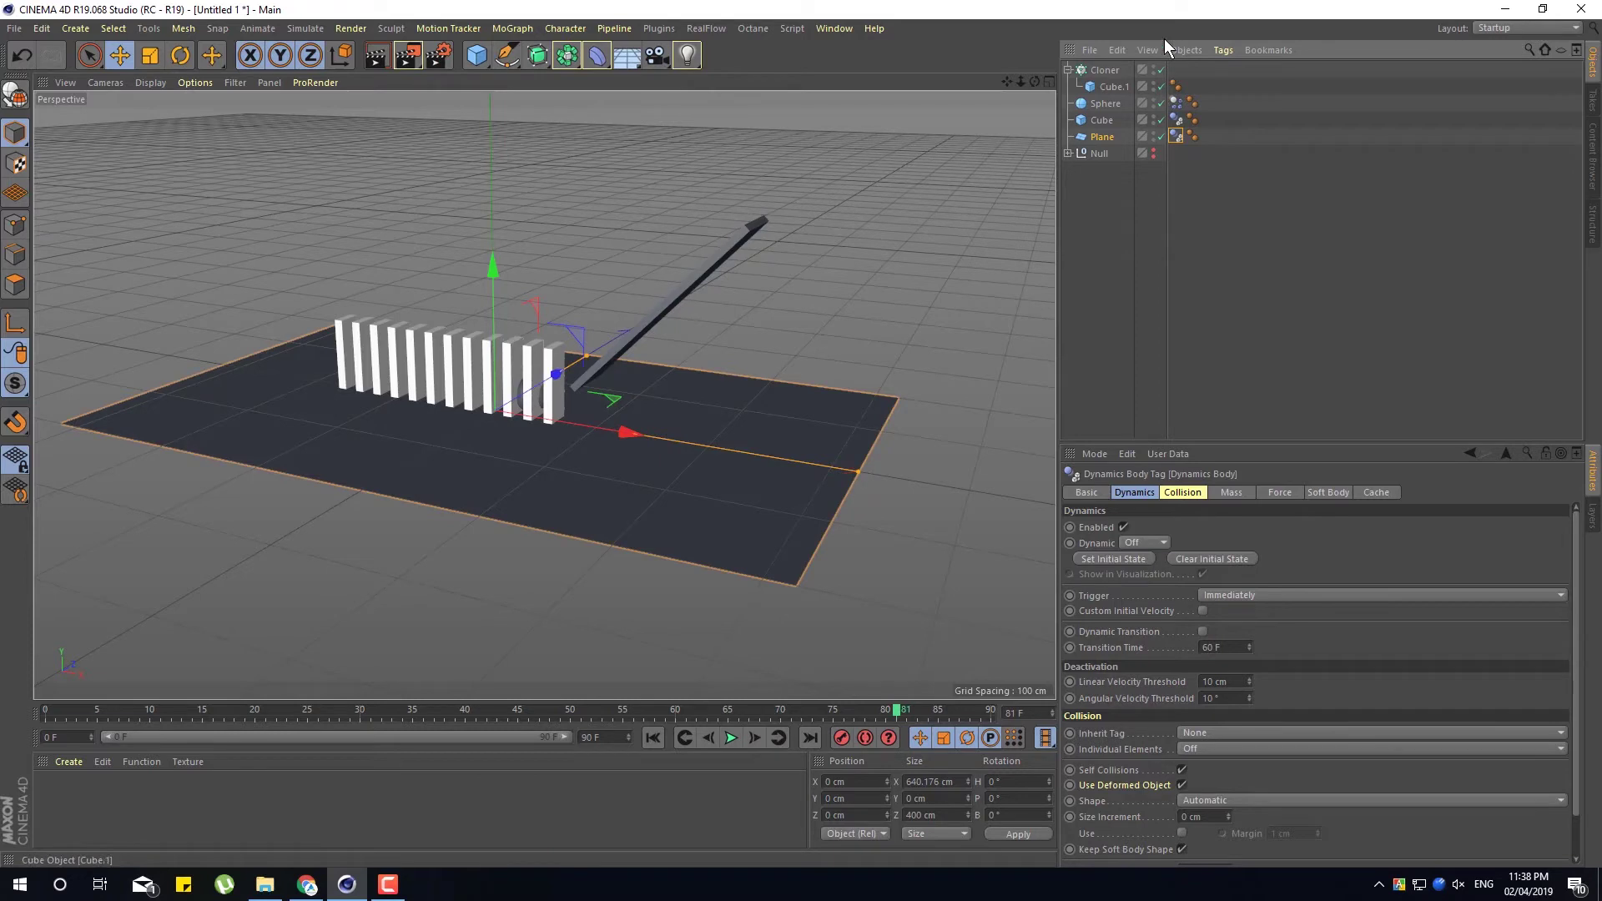
click(1113, 87)
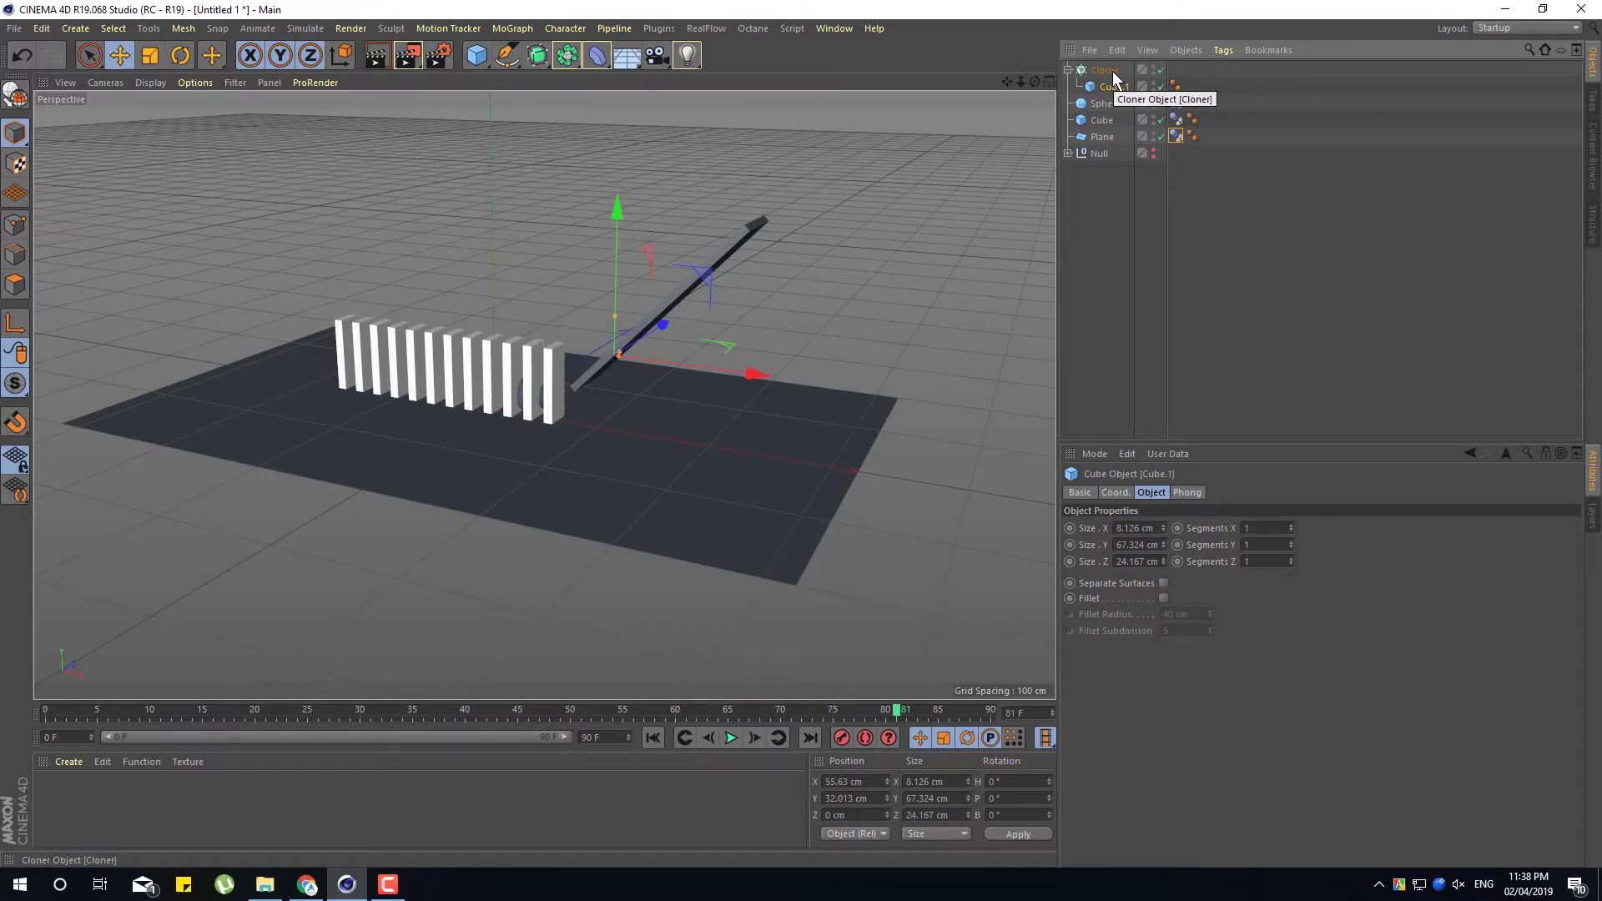
click(1113, 72)
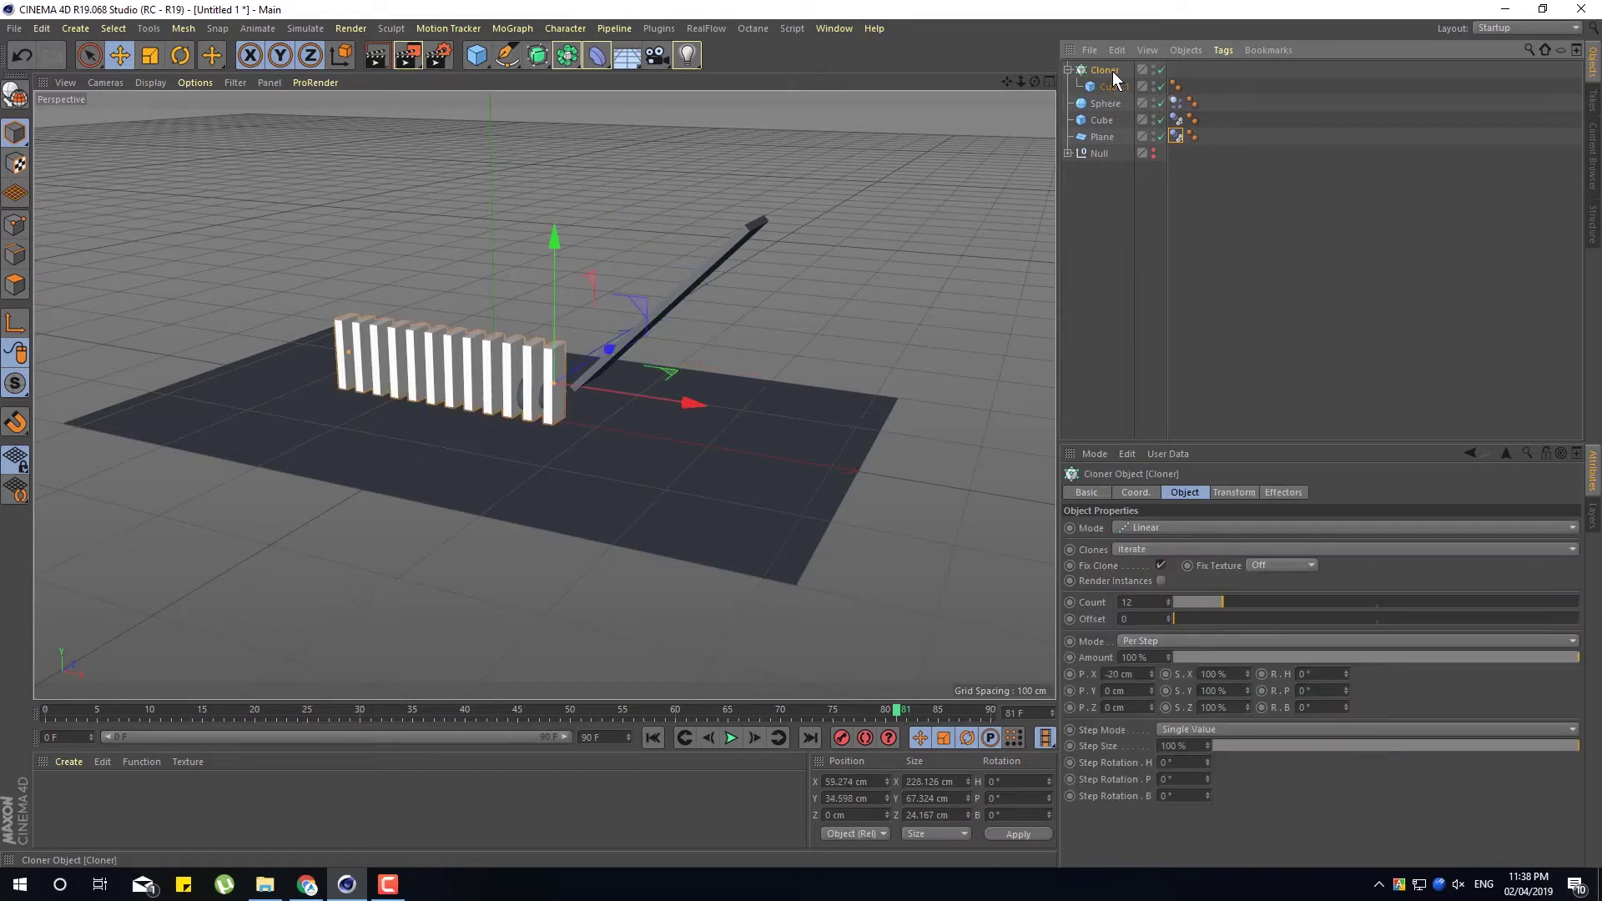
Add a Rigid Body tag to the Cloner and return the timeline to frame 0
right_click(1113, 71)
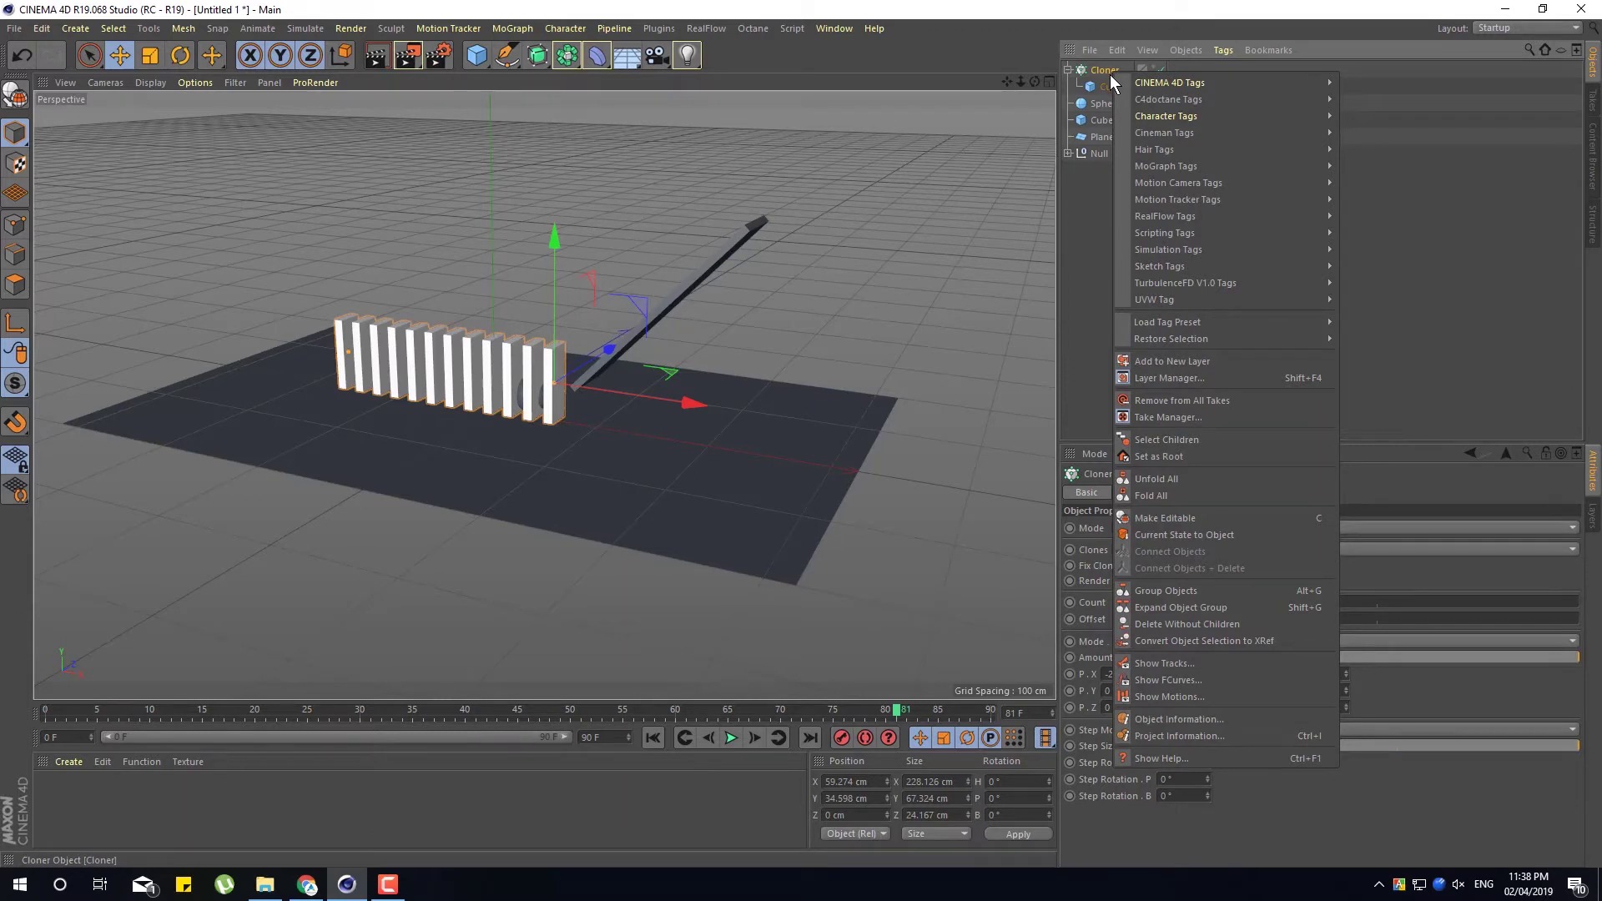
mouse_move(1174, 249)
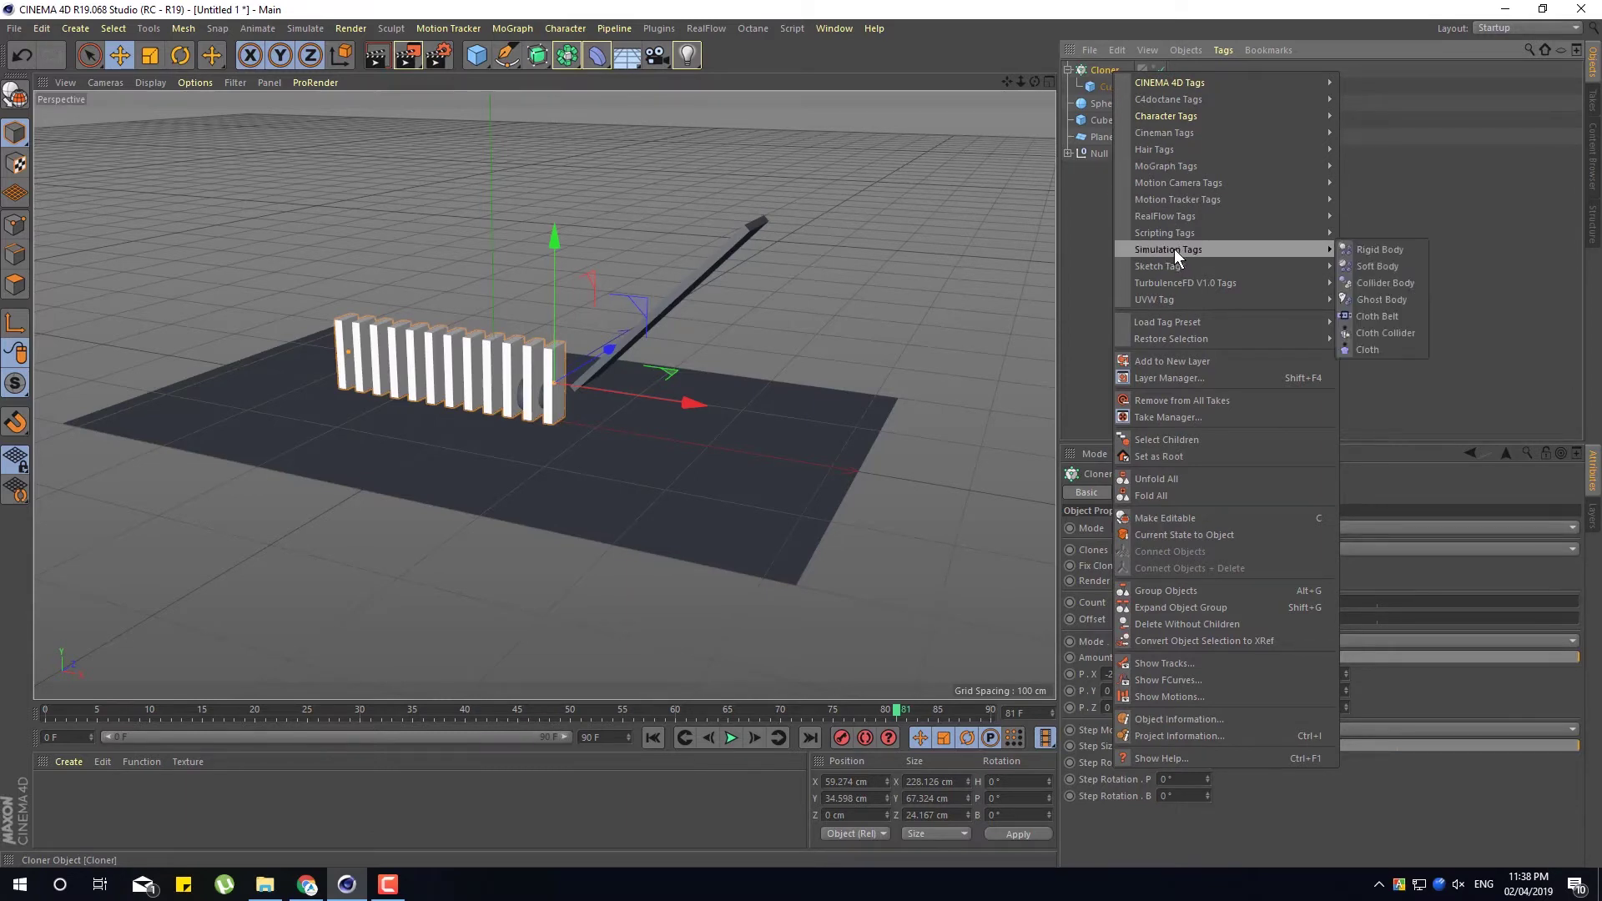
click(1365, 249)
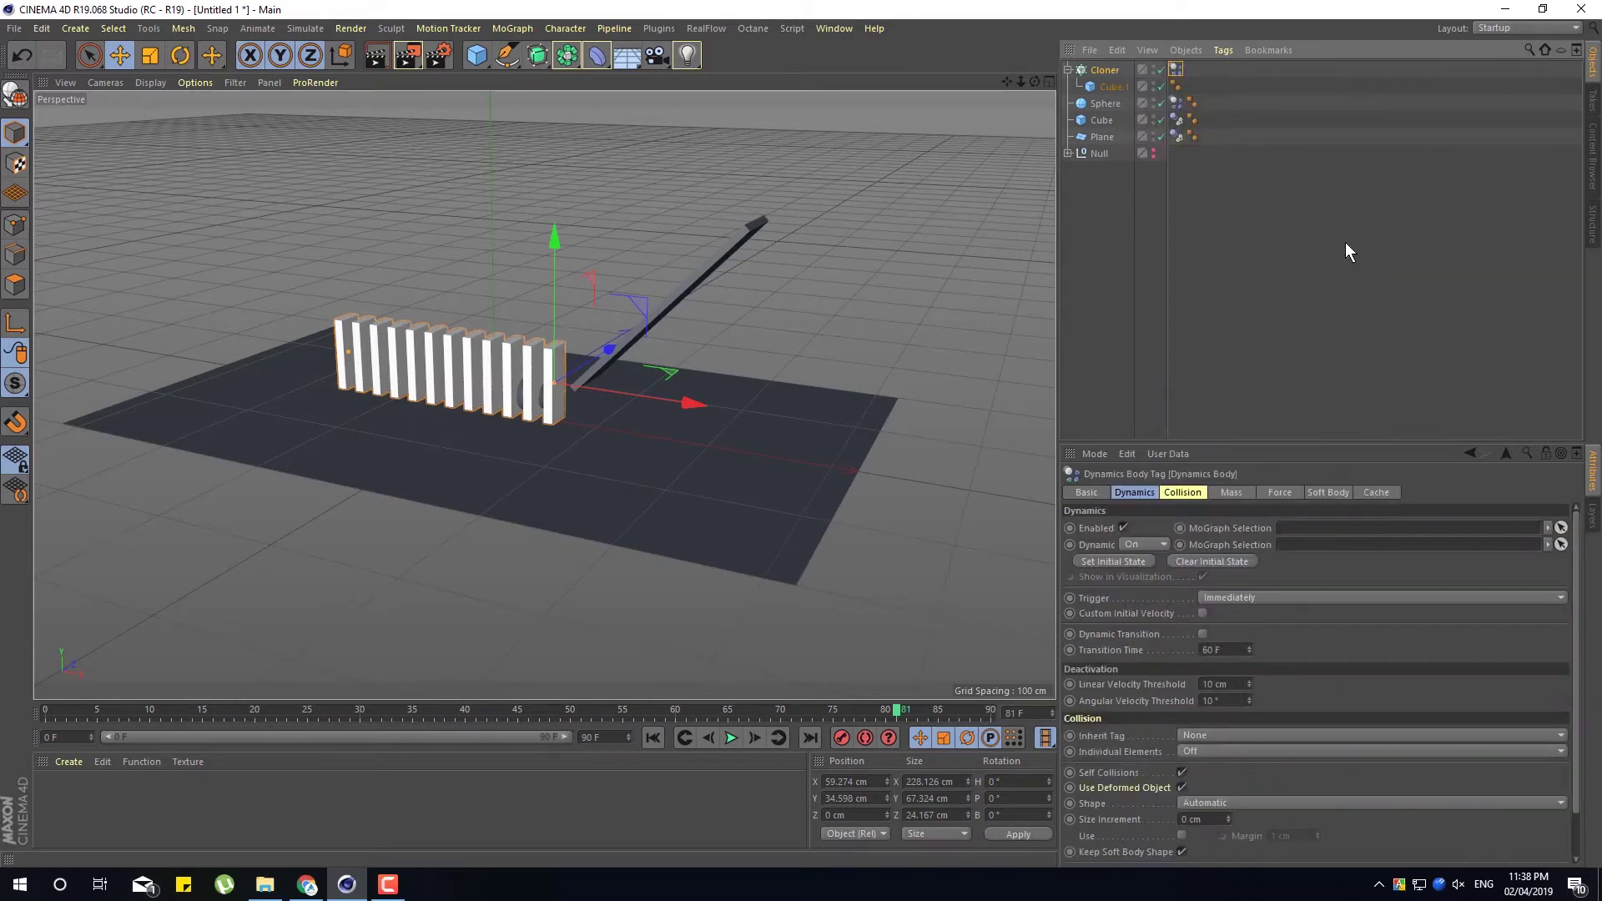
click(655, 737)
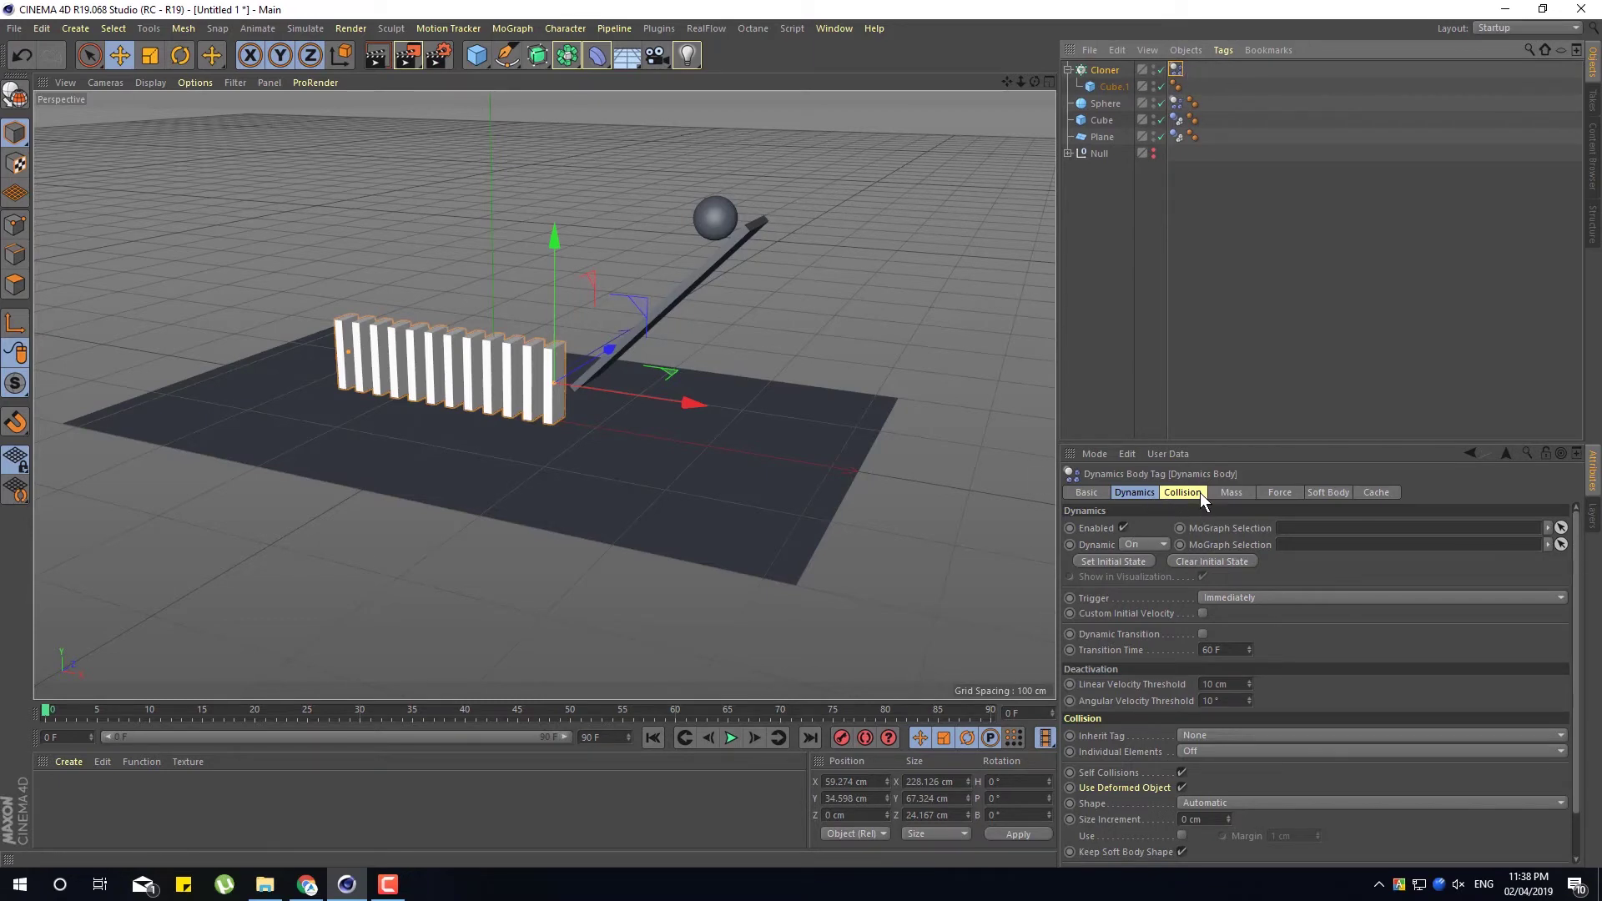
Set Individual Elements to All in the Cloner dynamics tag's Collision settings
click(1144, 496)
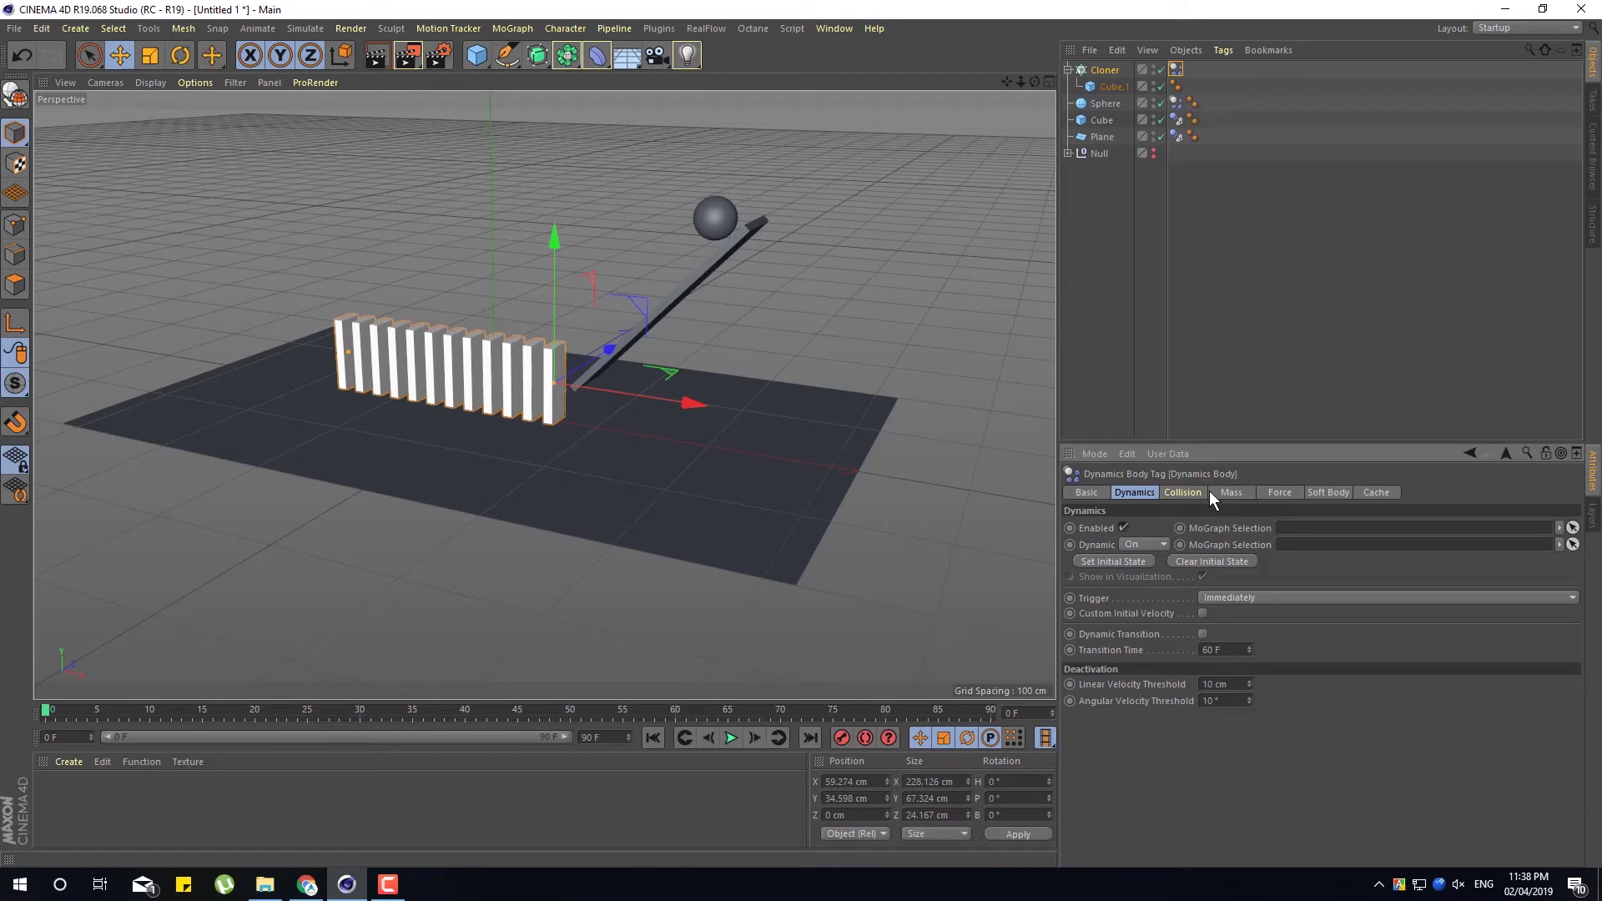
click(1174, 492)
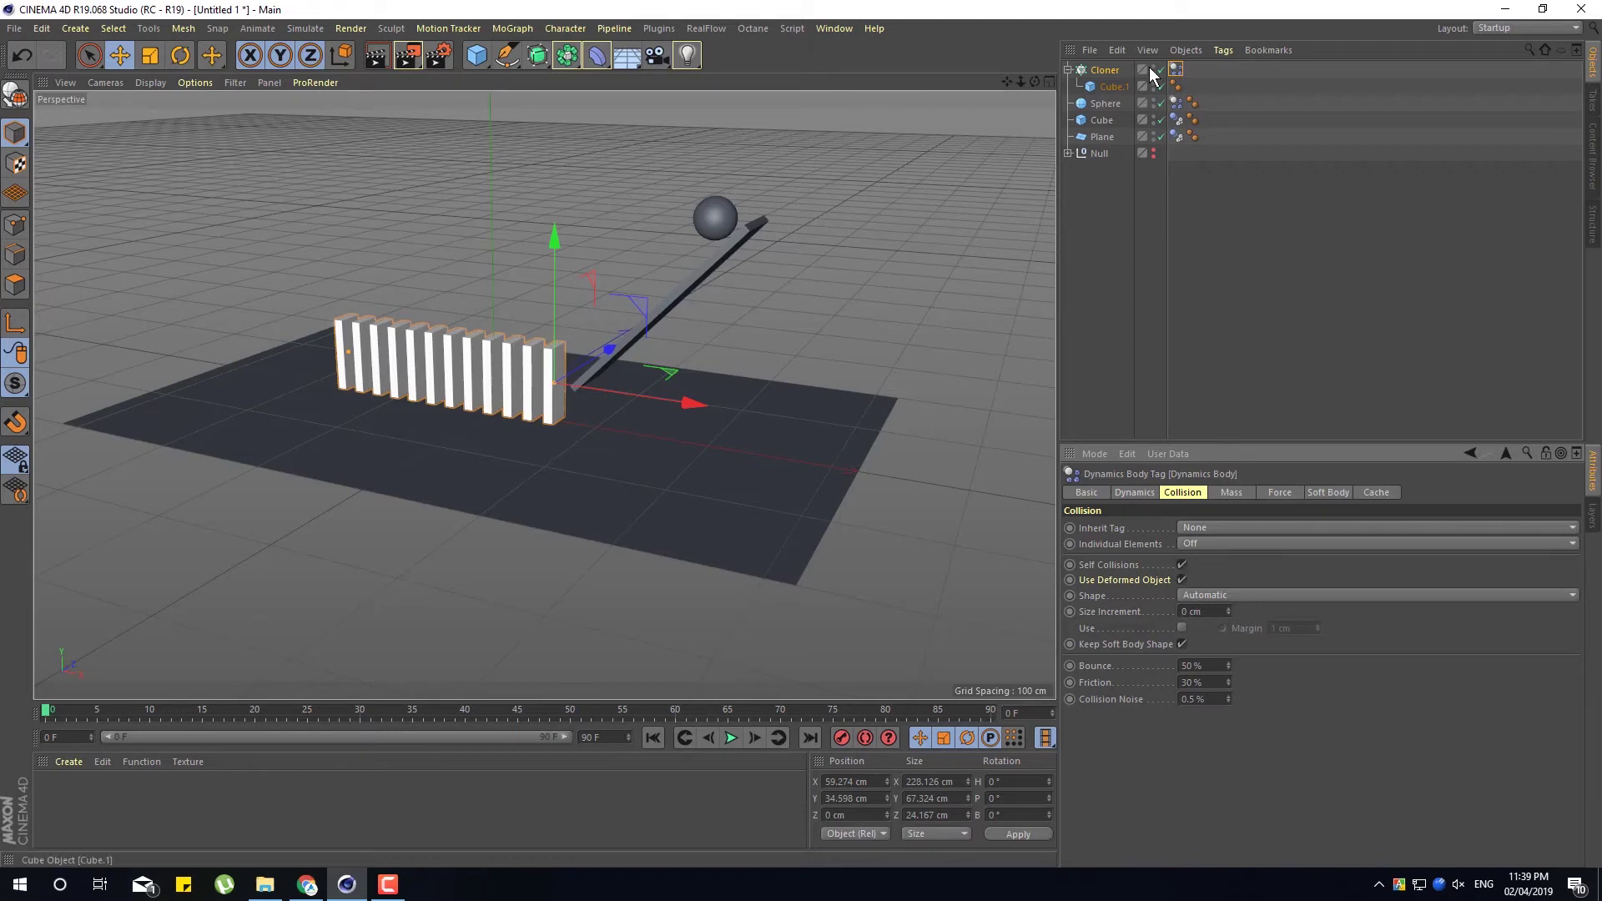
click(1203, 542)
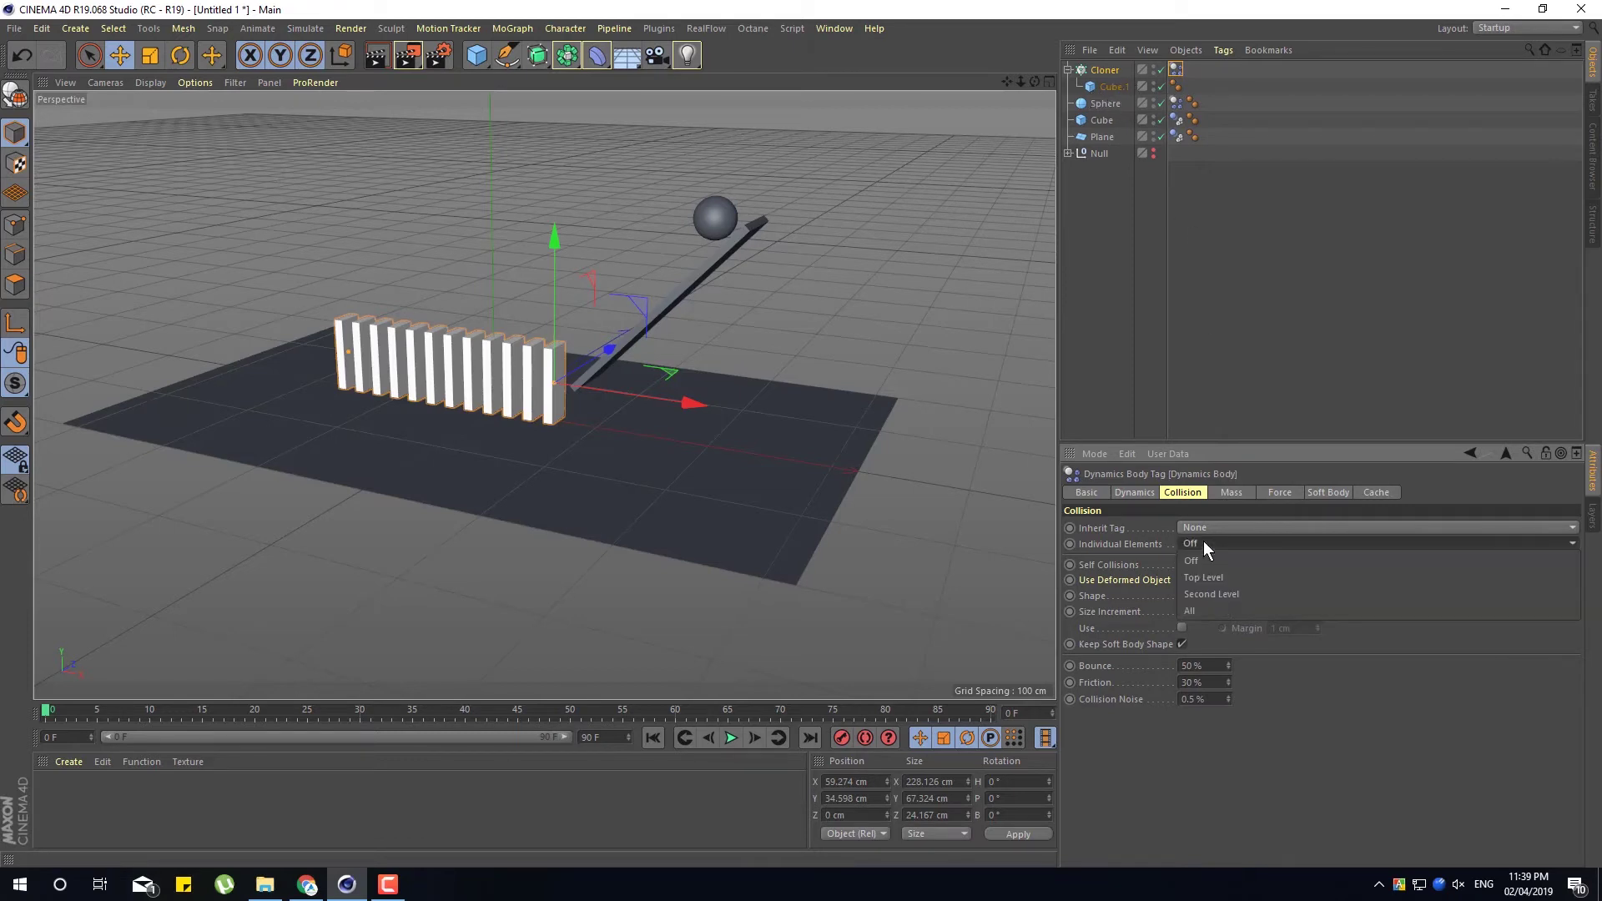
click(1209, 604)
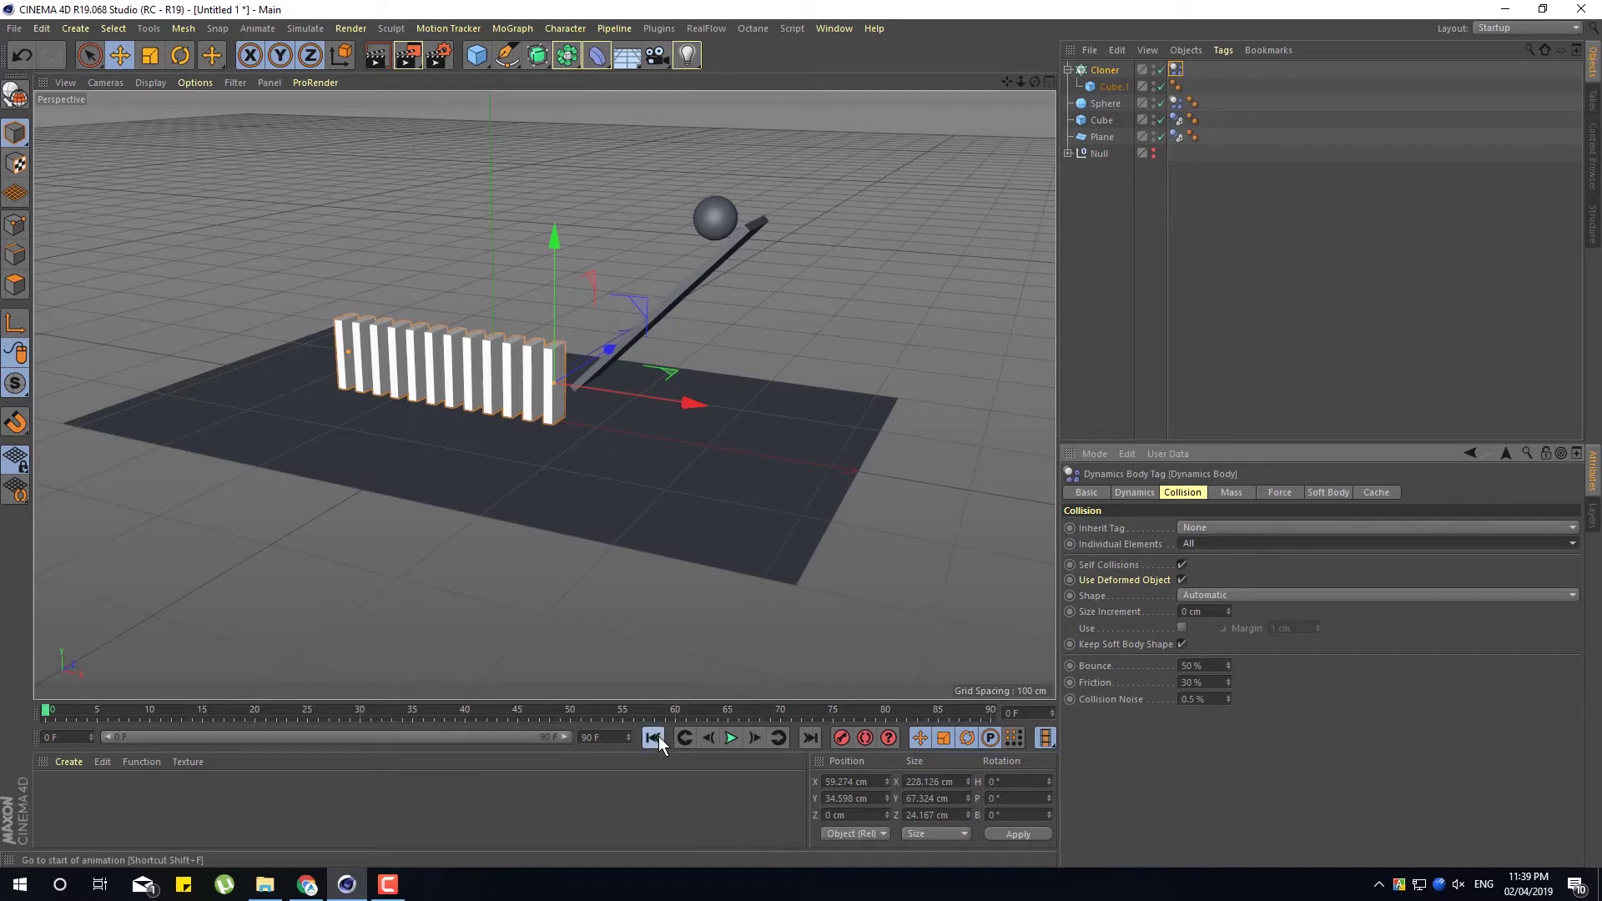
Play, rewind and replay the simulation to about frame 89 to watch the dominoes topple
click(732, 740)
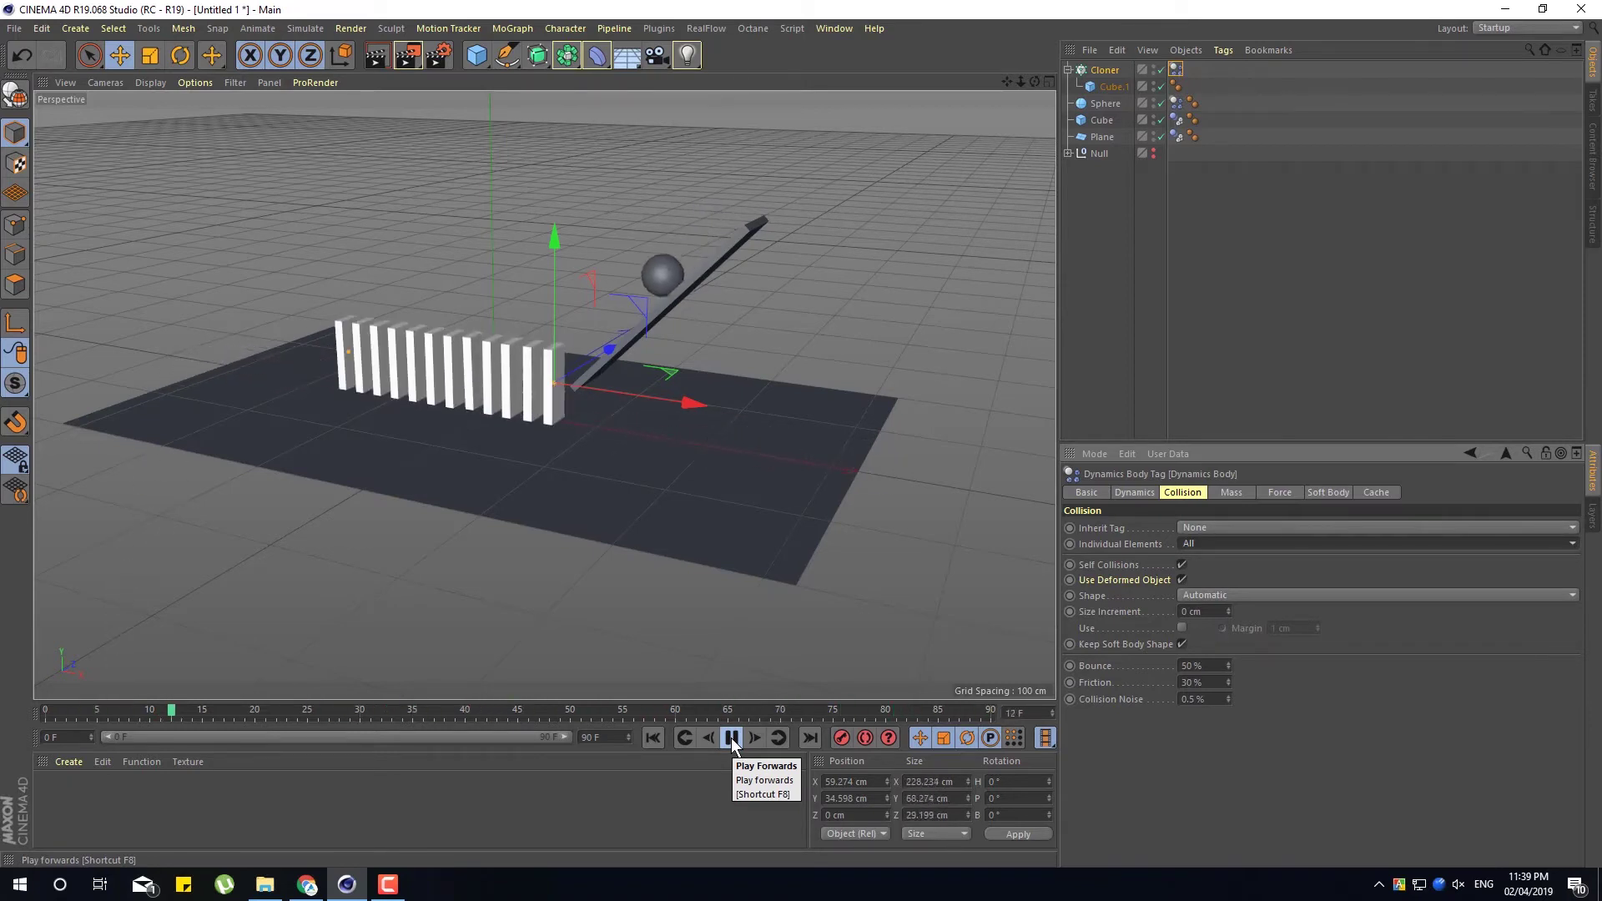
click(1080, 304)
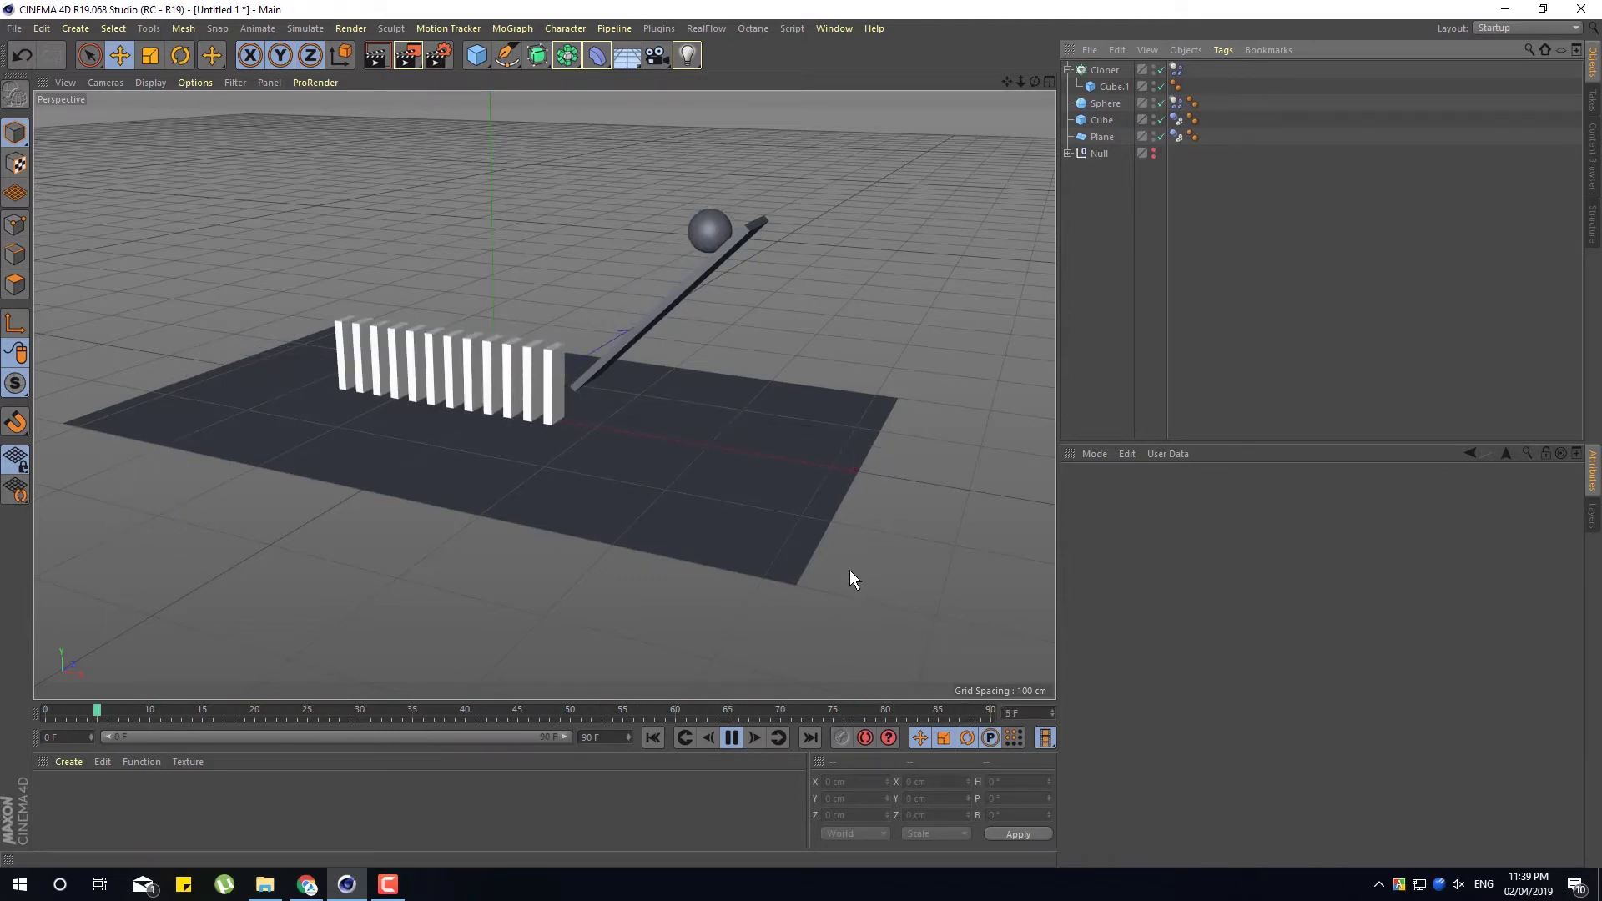
click(730, 737)
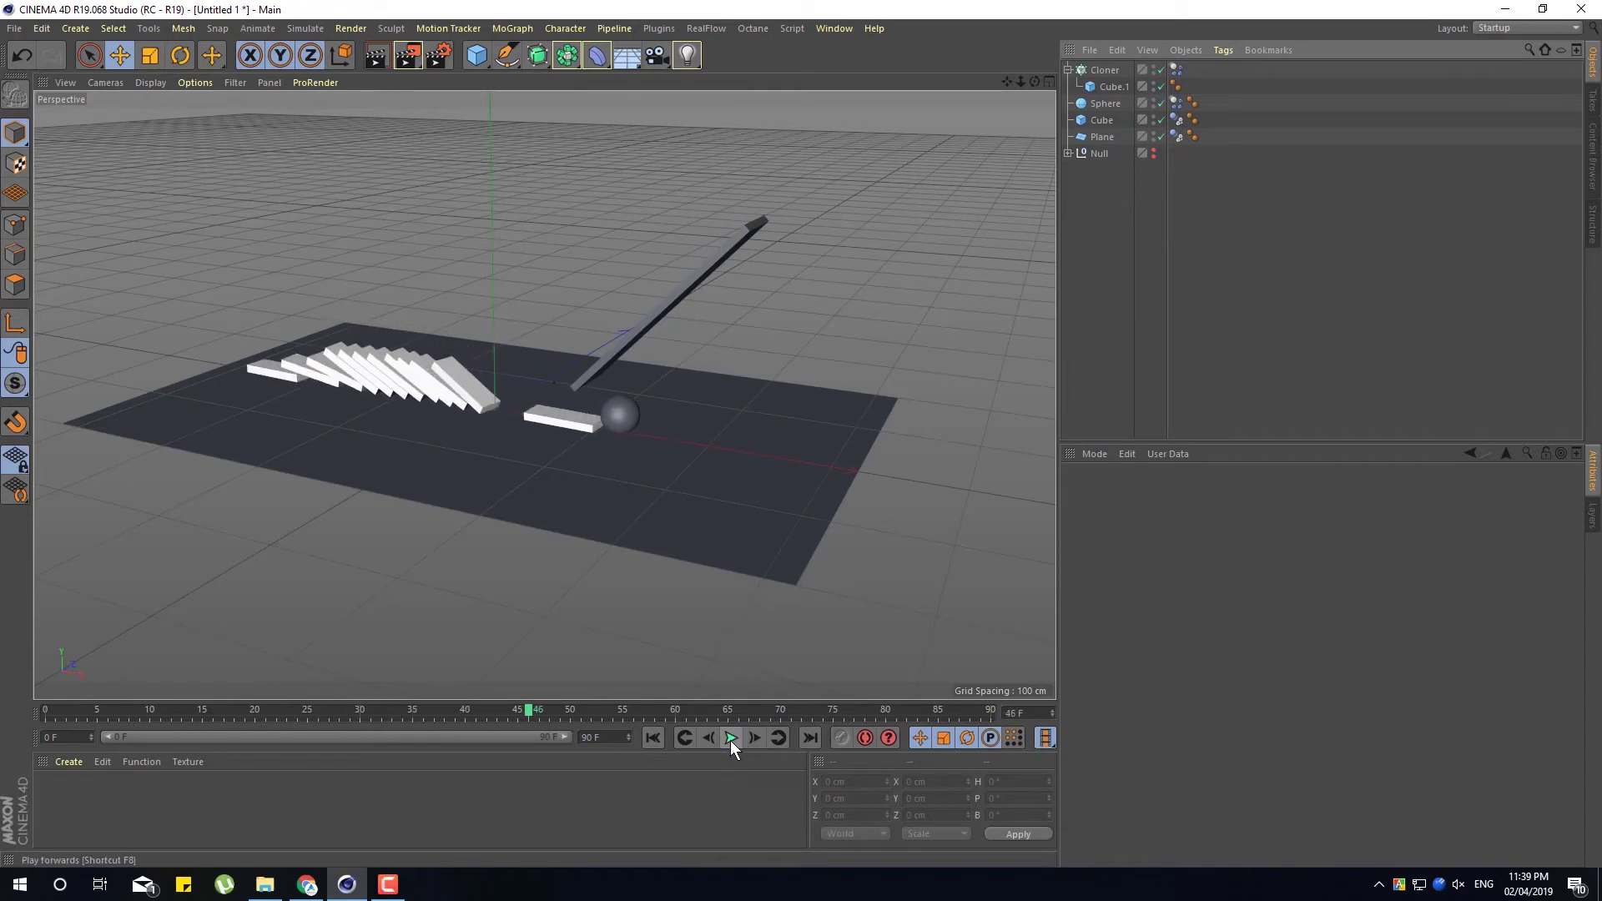
click(654, 738)
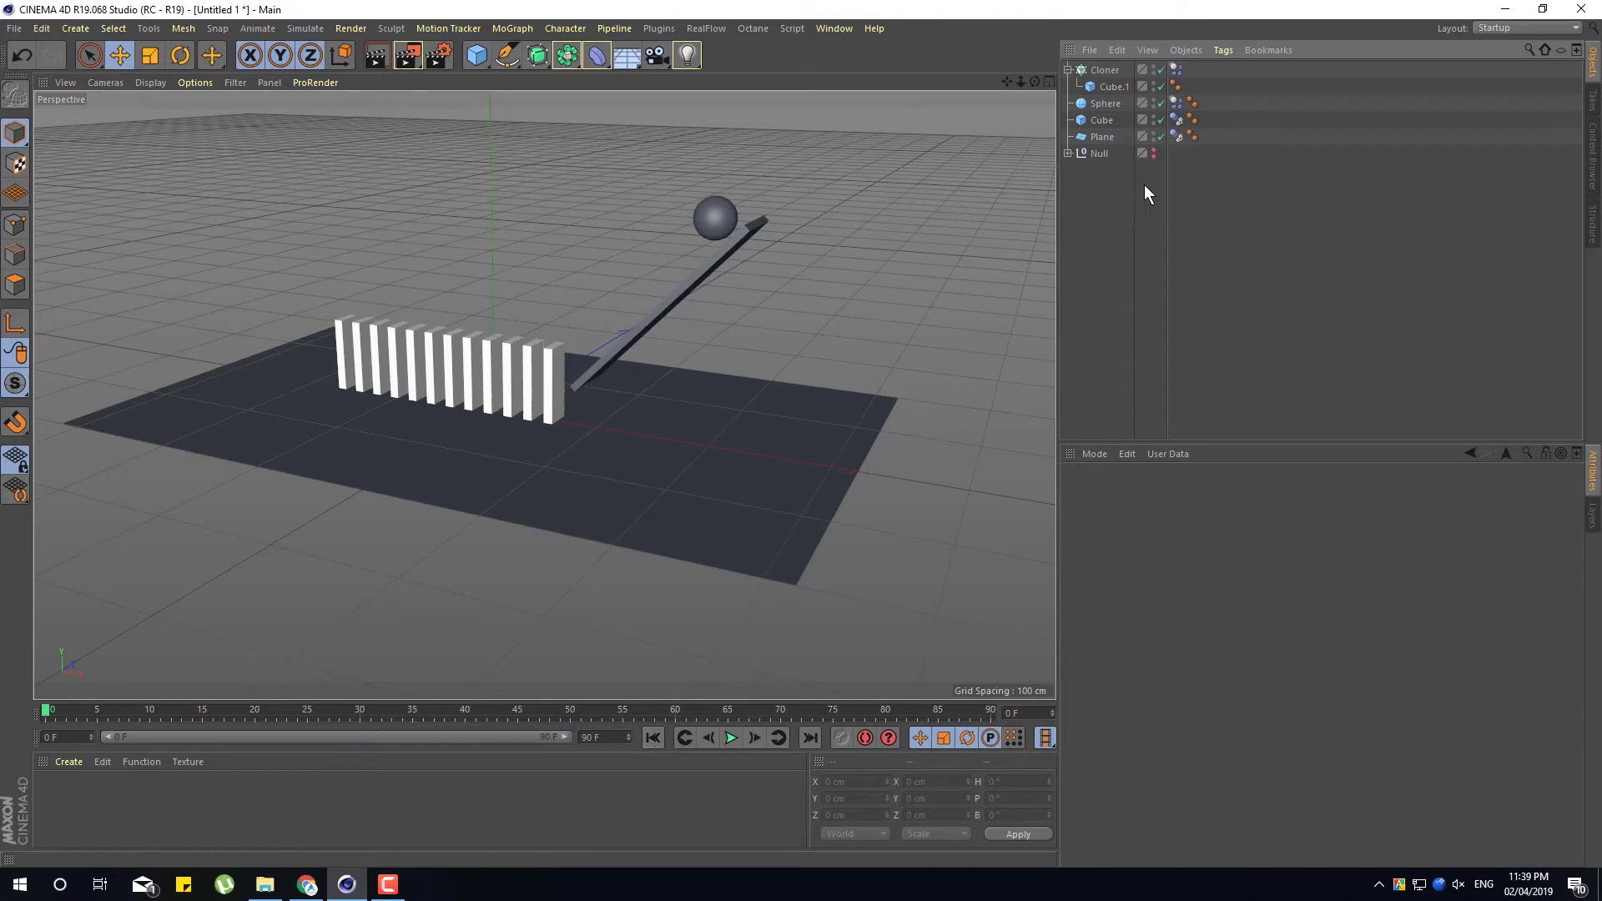
click(1177, 67)
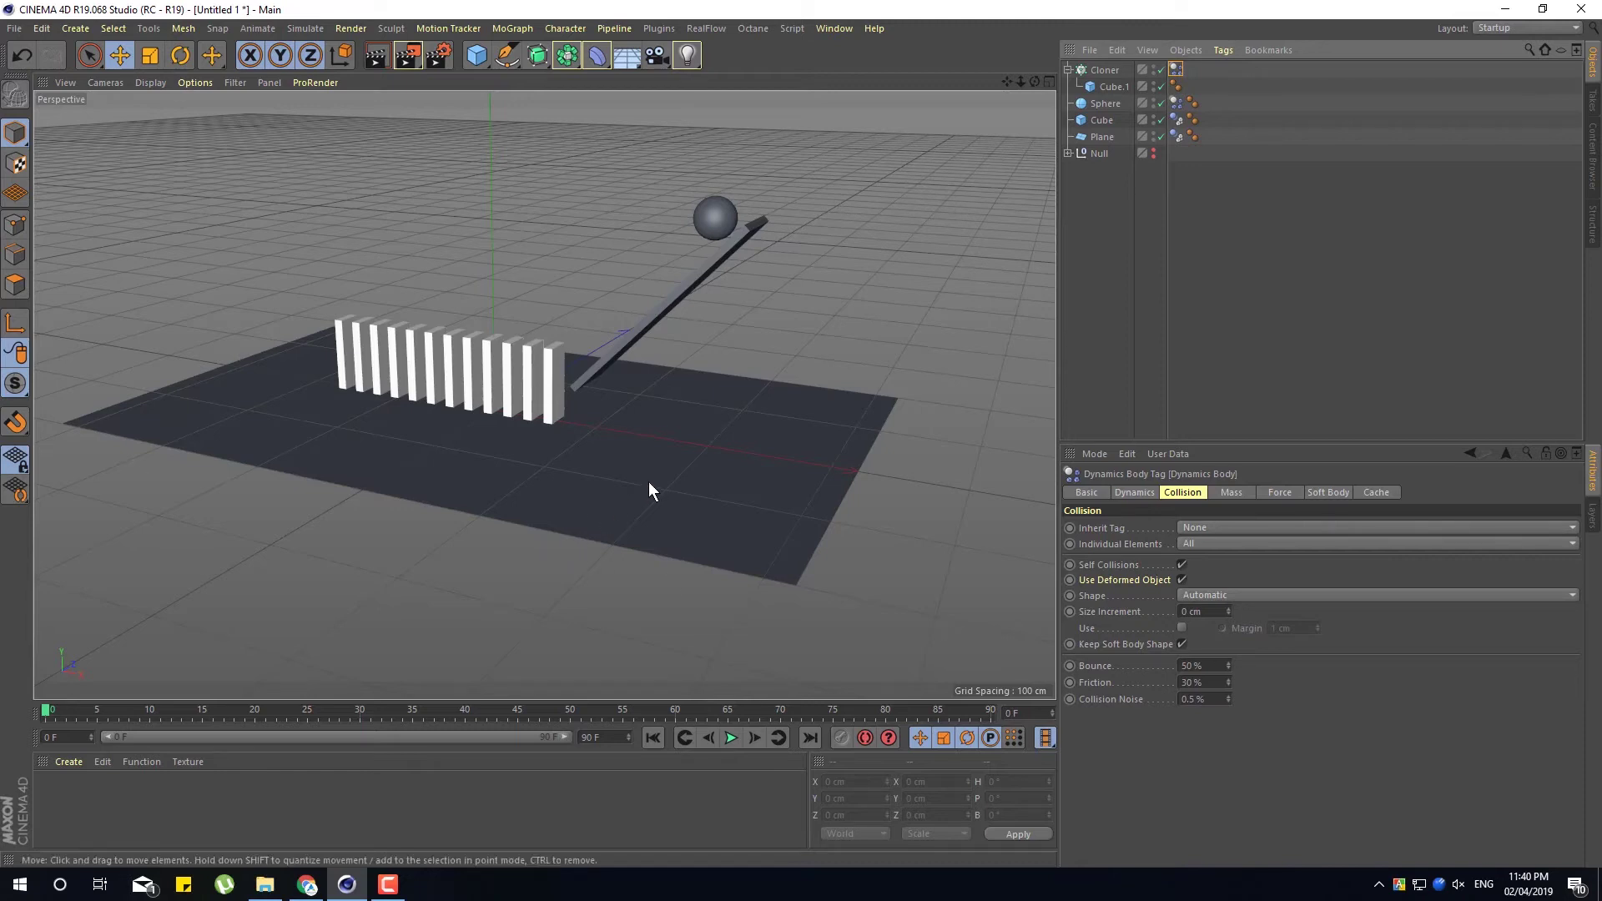
click(732, 737)
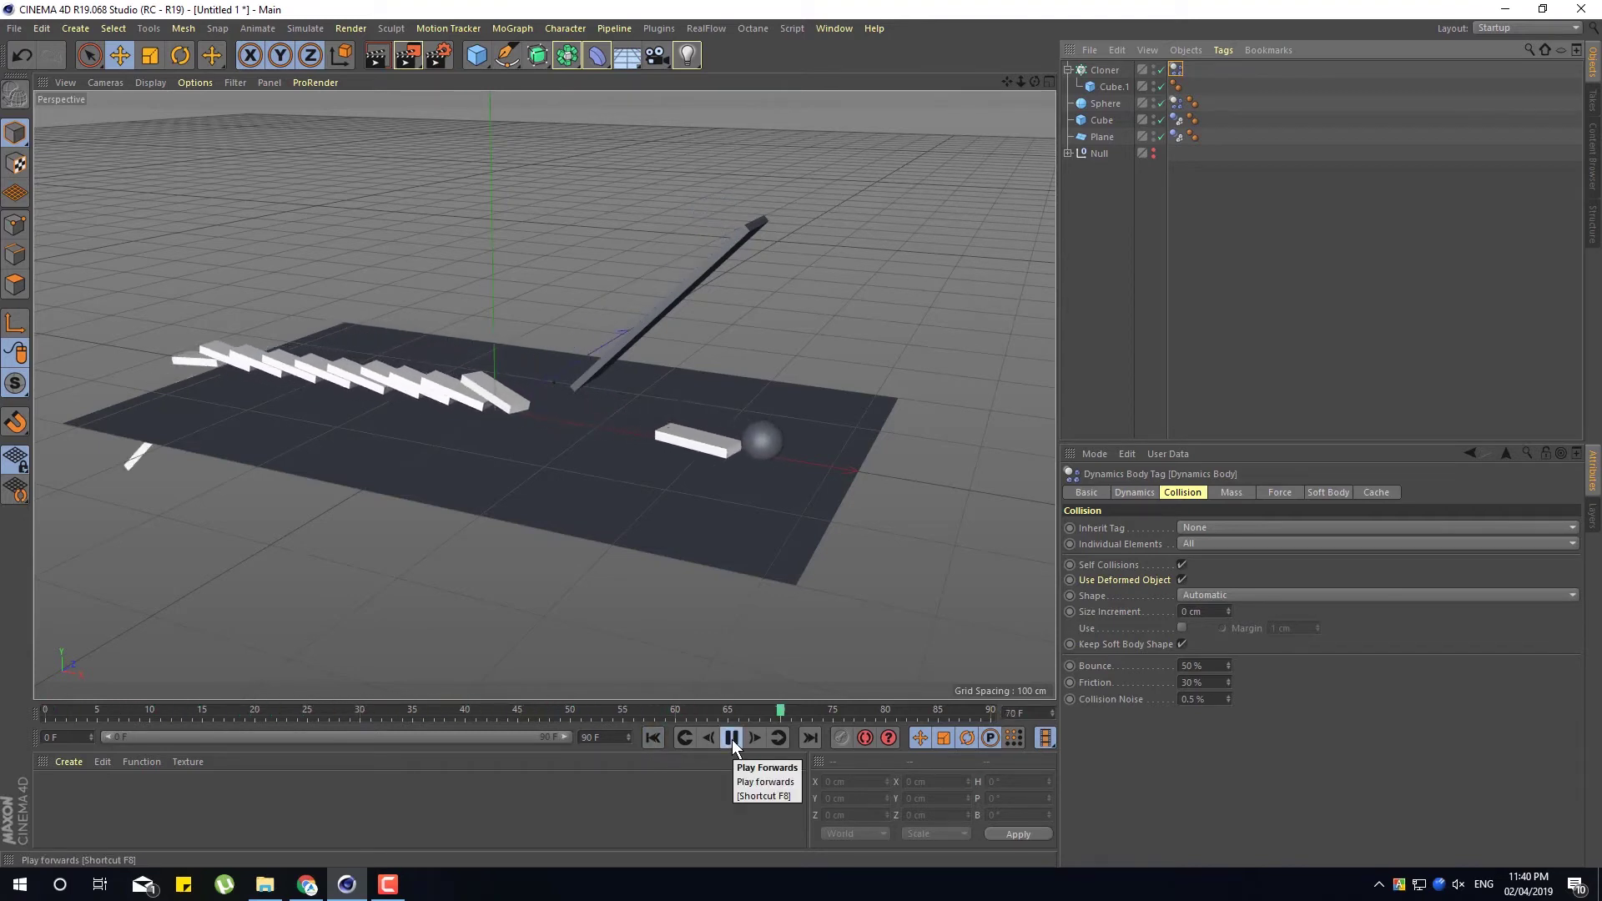
click(731, 738)
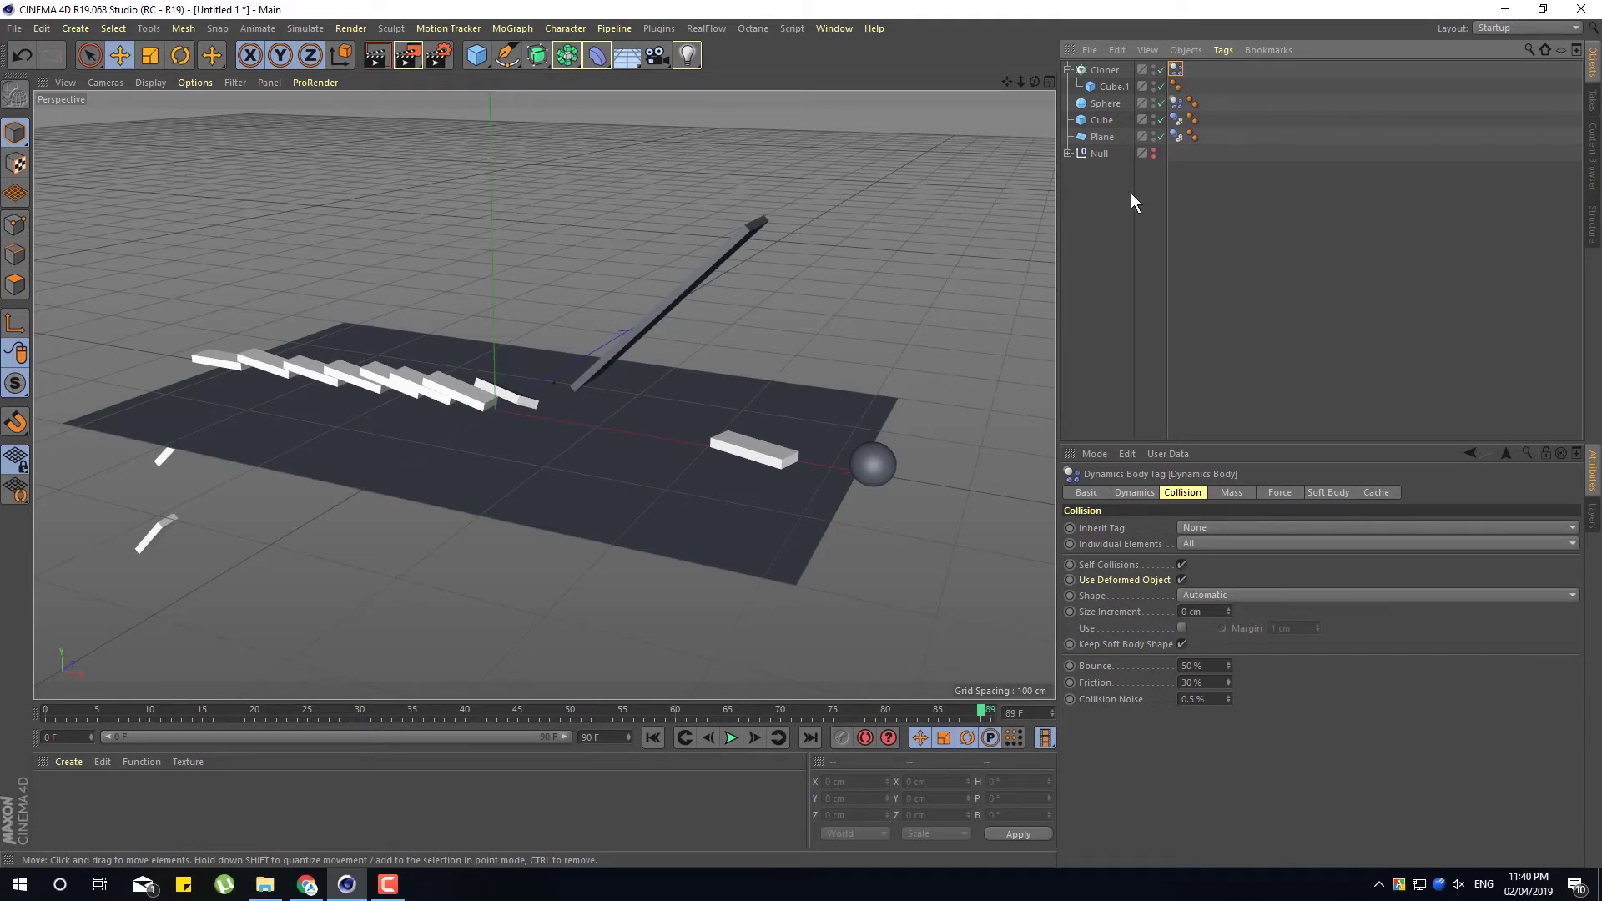
click(1177, 137)
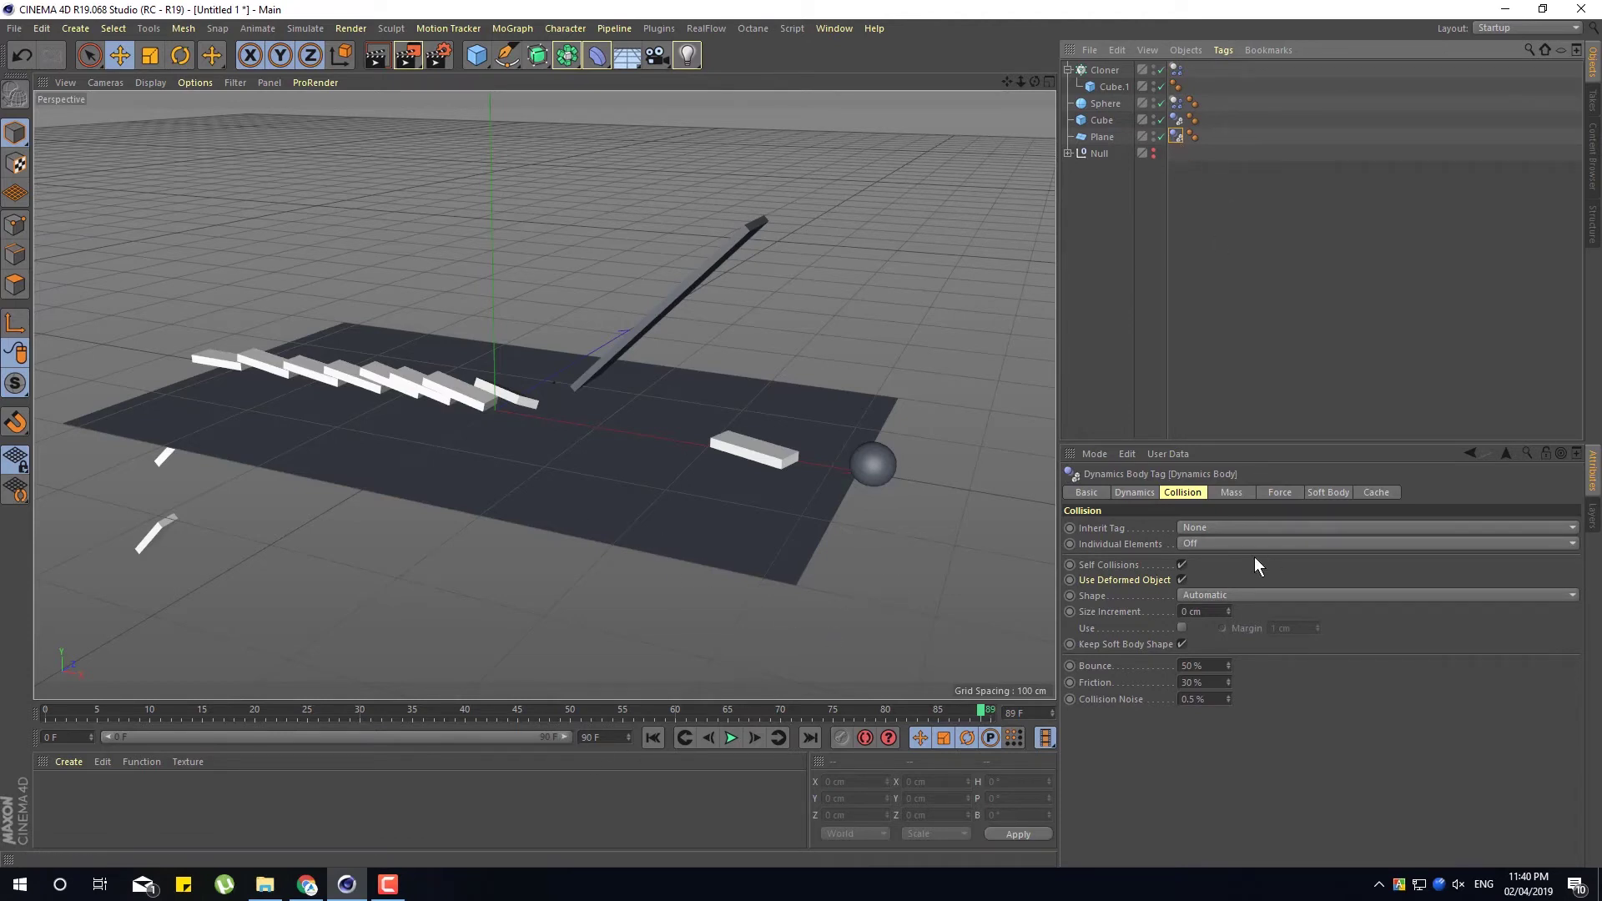
Set the Plane's collision Friction to 100 % and replay the simulation to frame 80
click(1191, 683)
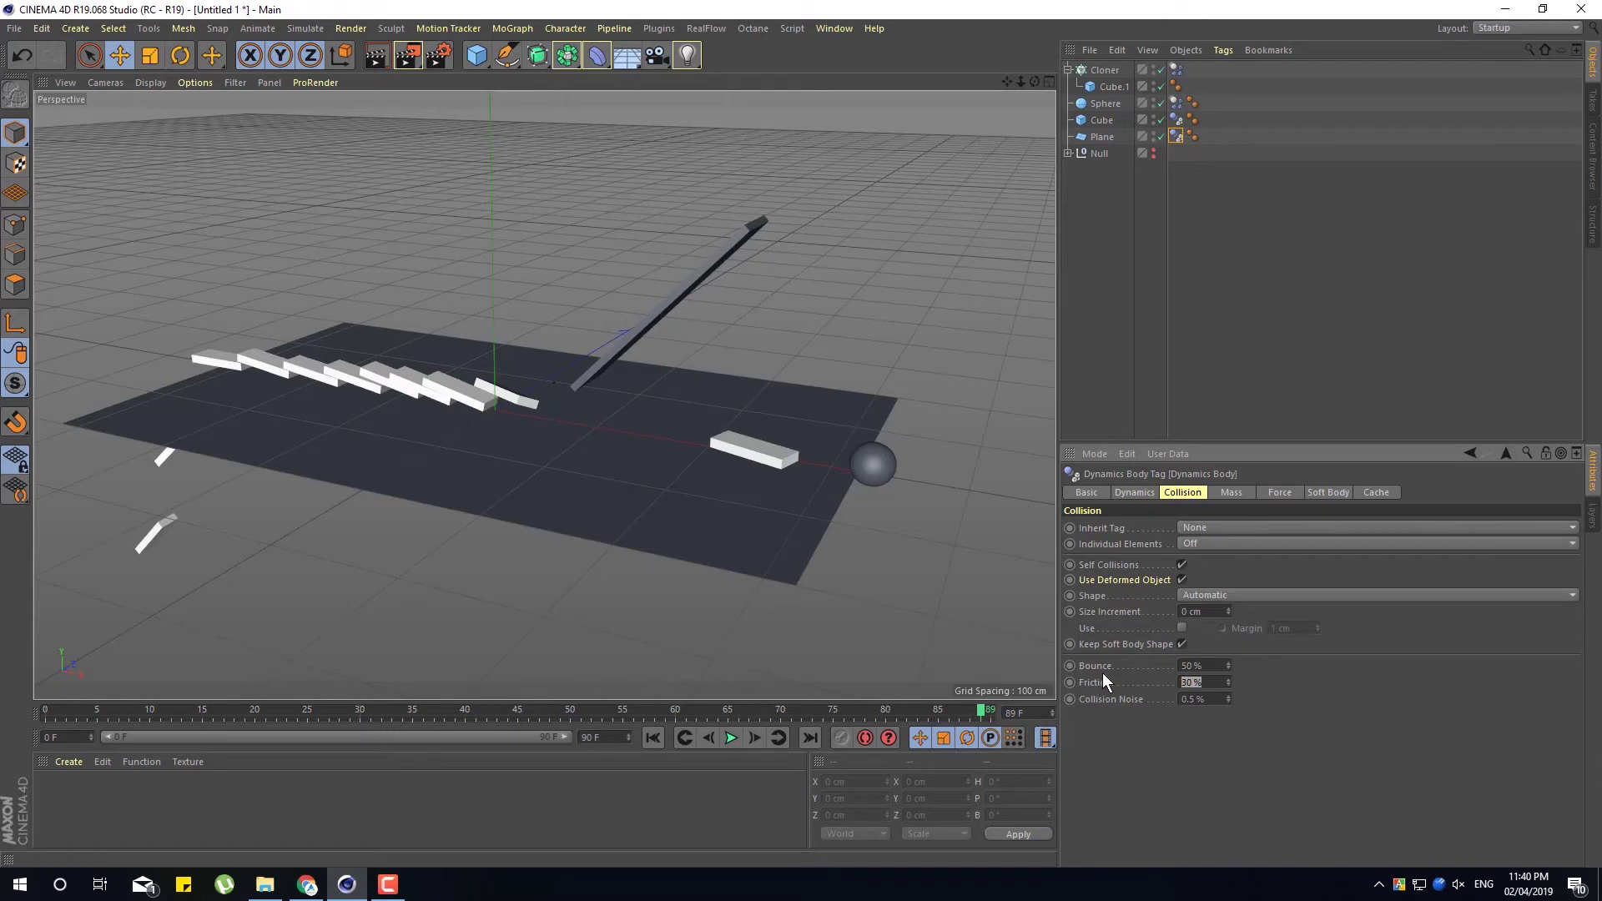
text(100)
click(679, 738)
click(733, 741)
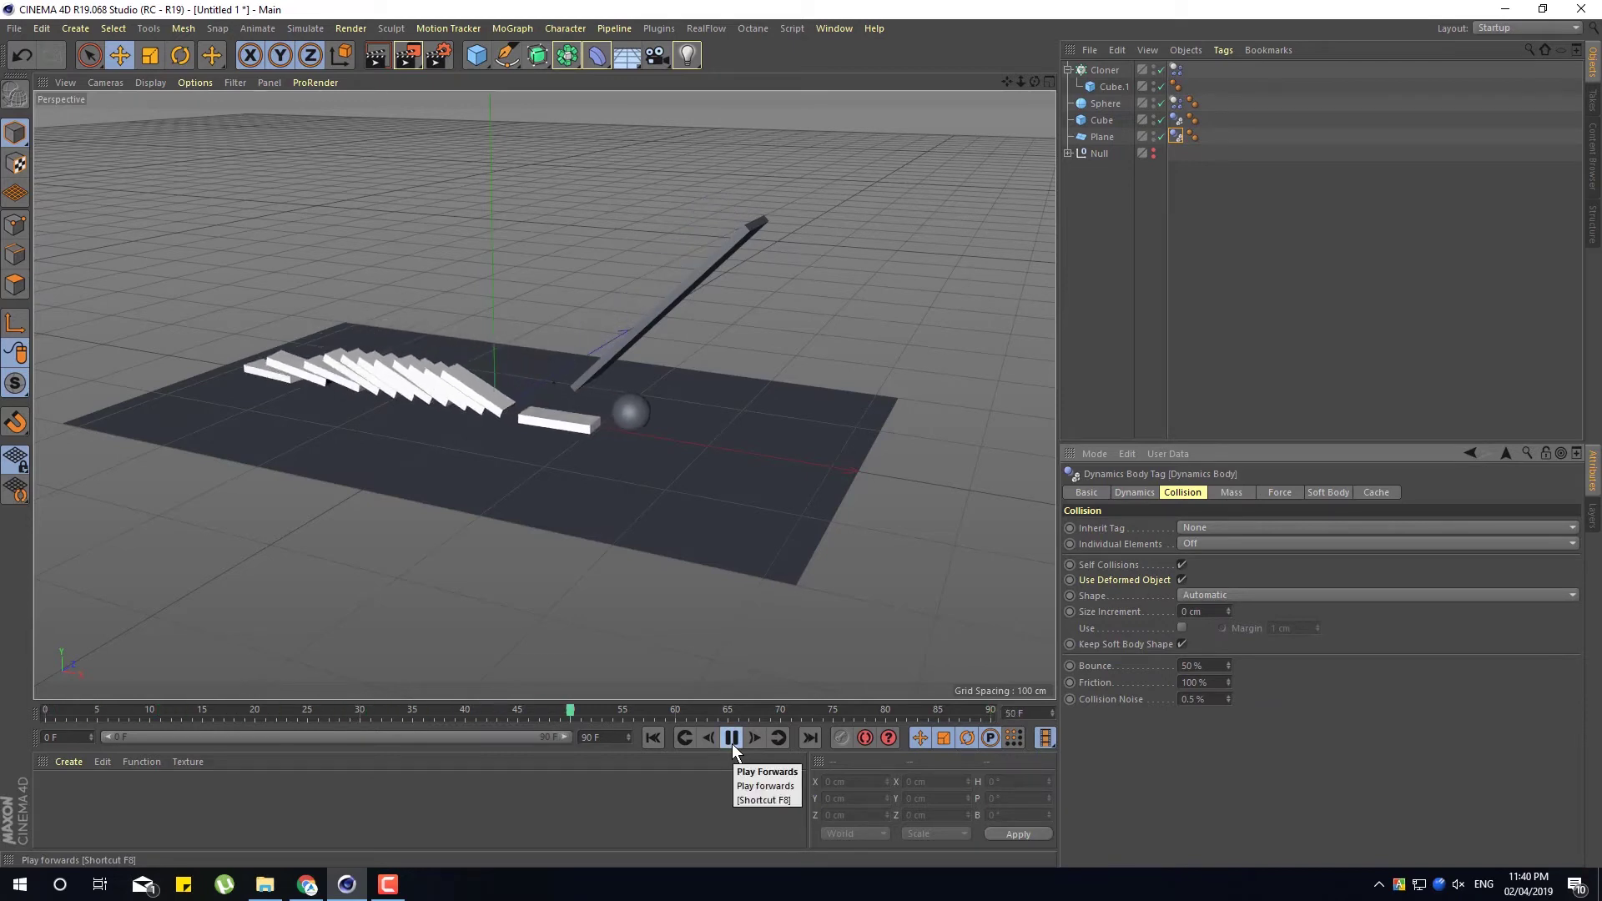
click(732, 741)
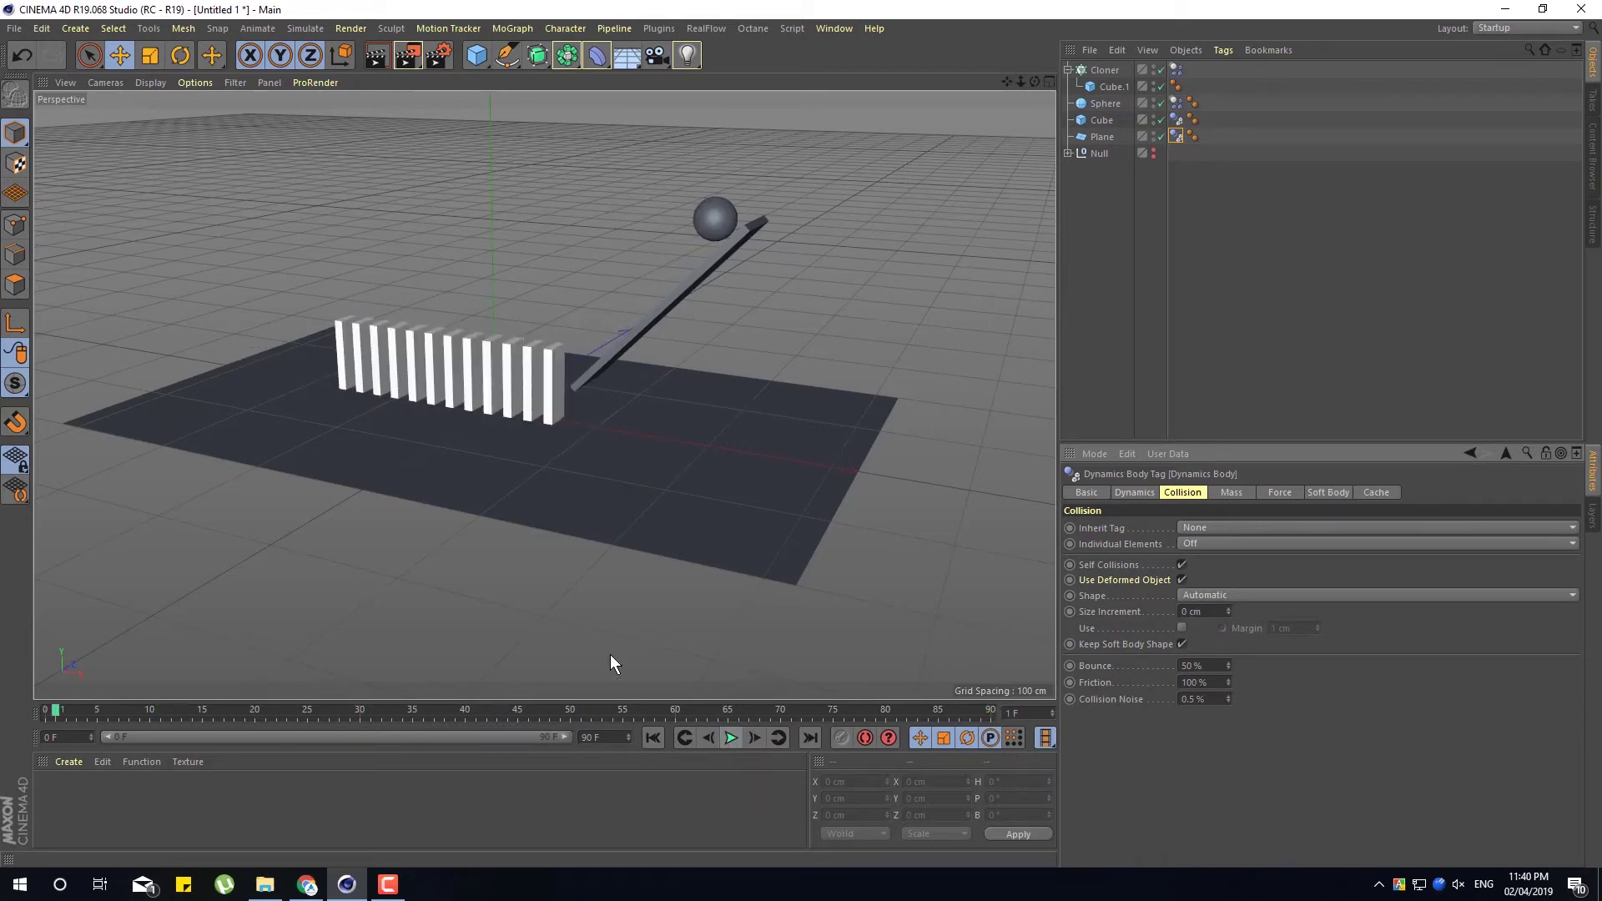
click(733, 738)
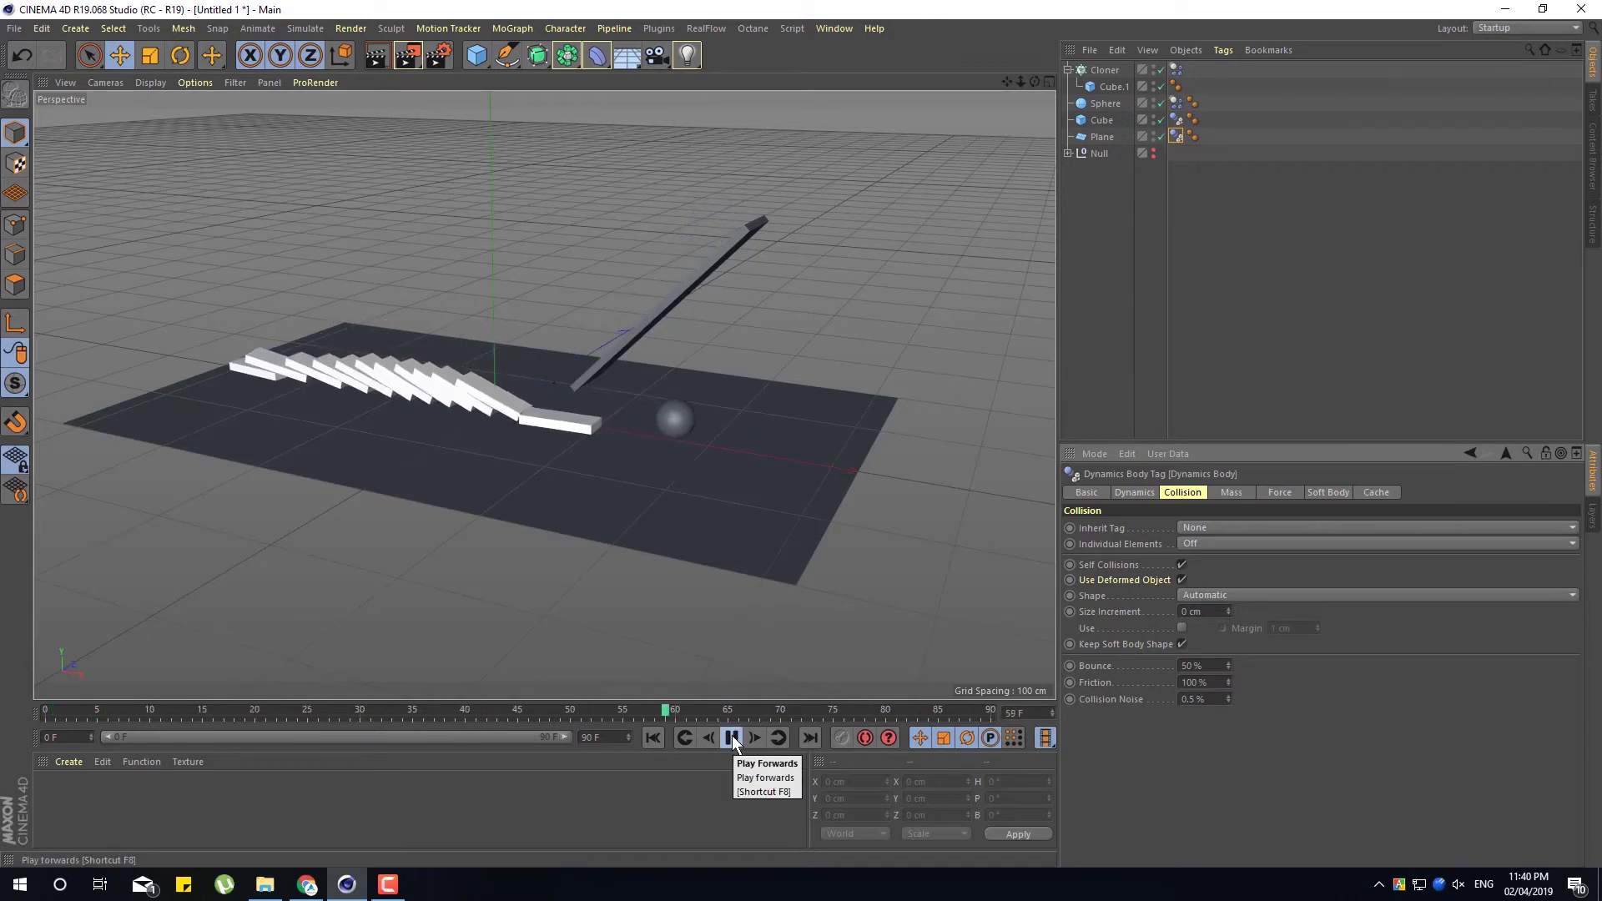
click(733, 738)
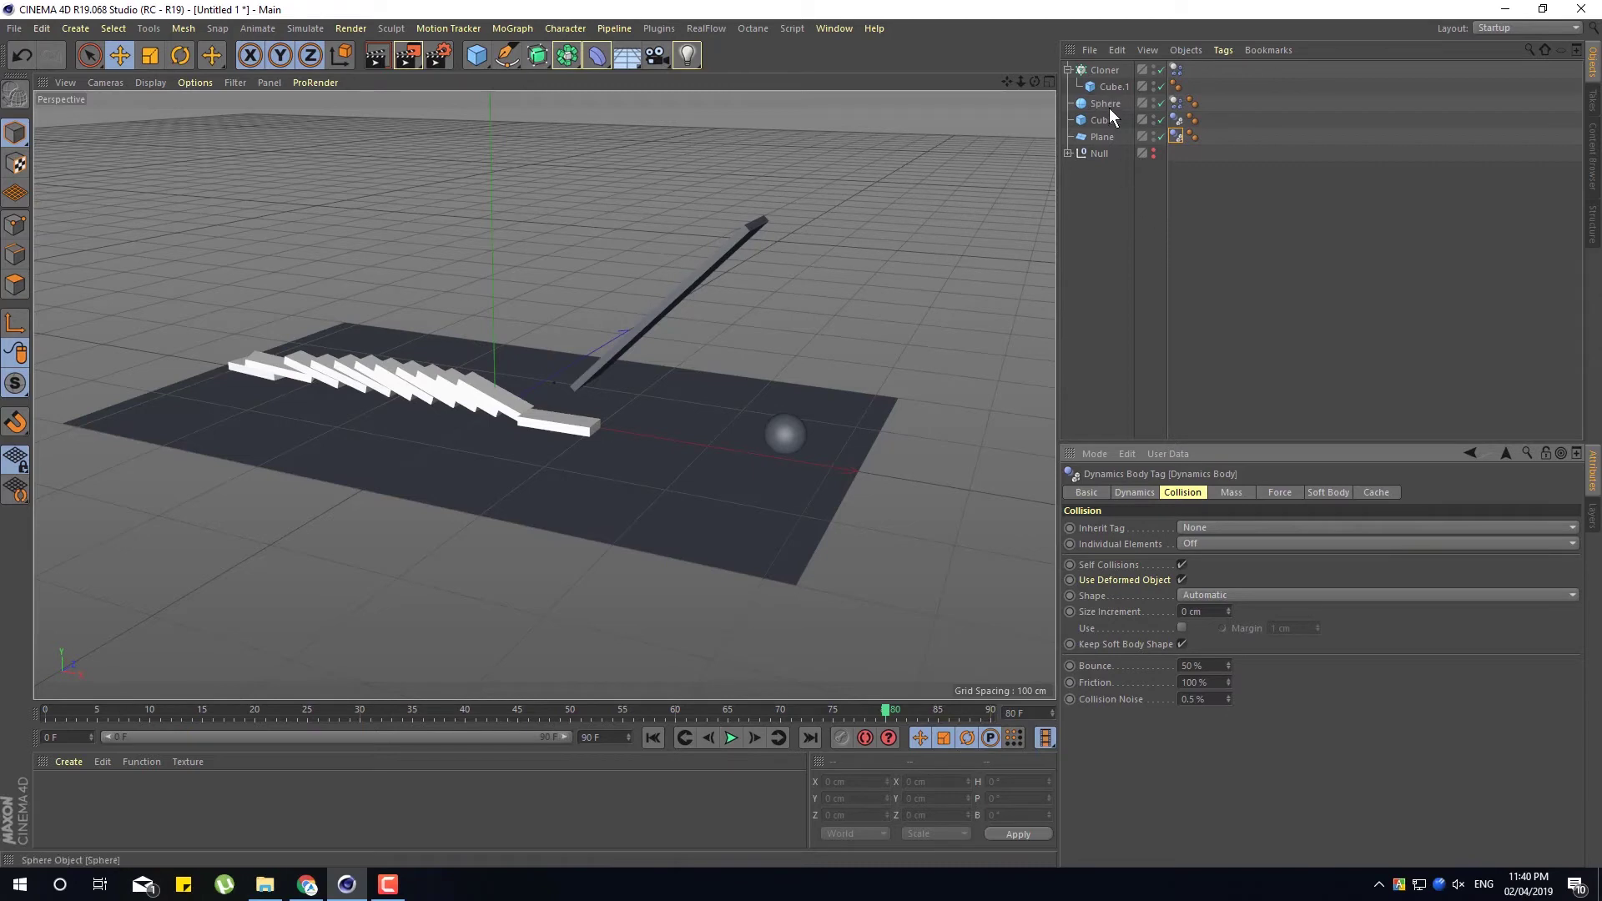
Raise the Sphere's collision Friction and replay the simulation to frame 80
click(1131, 104)
click(1177, 102)
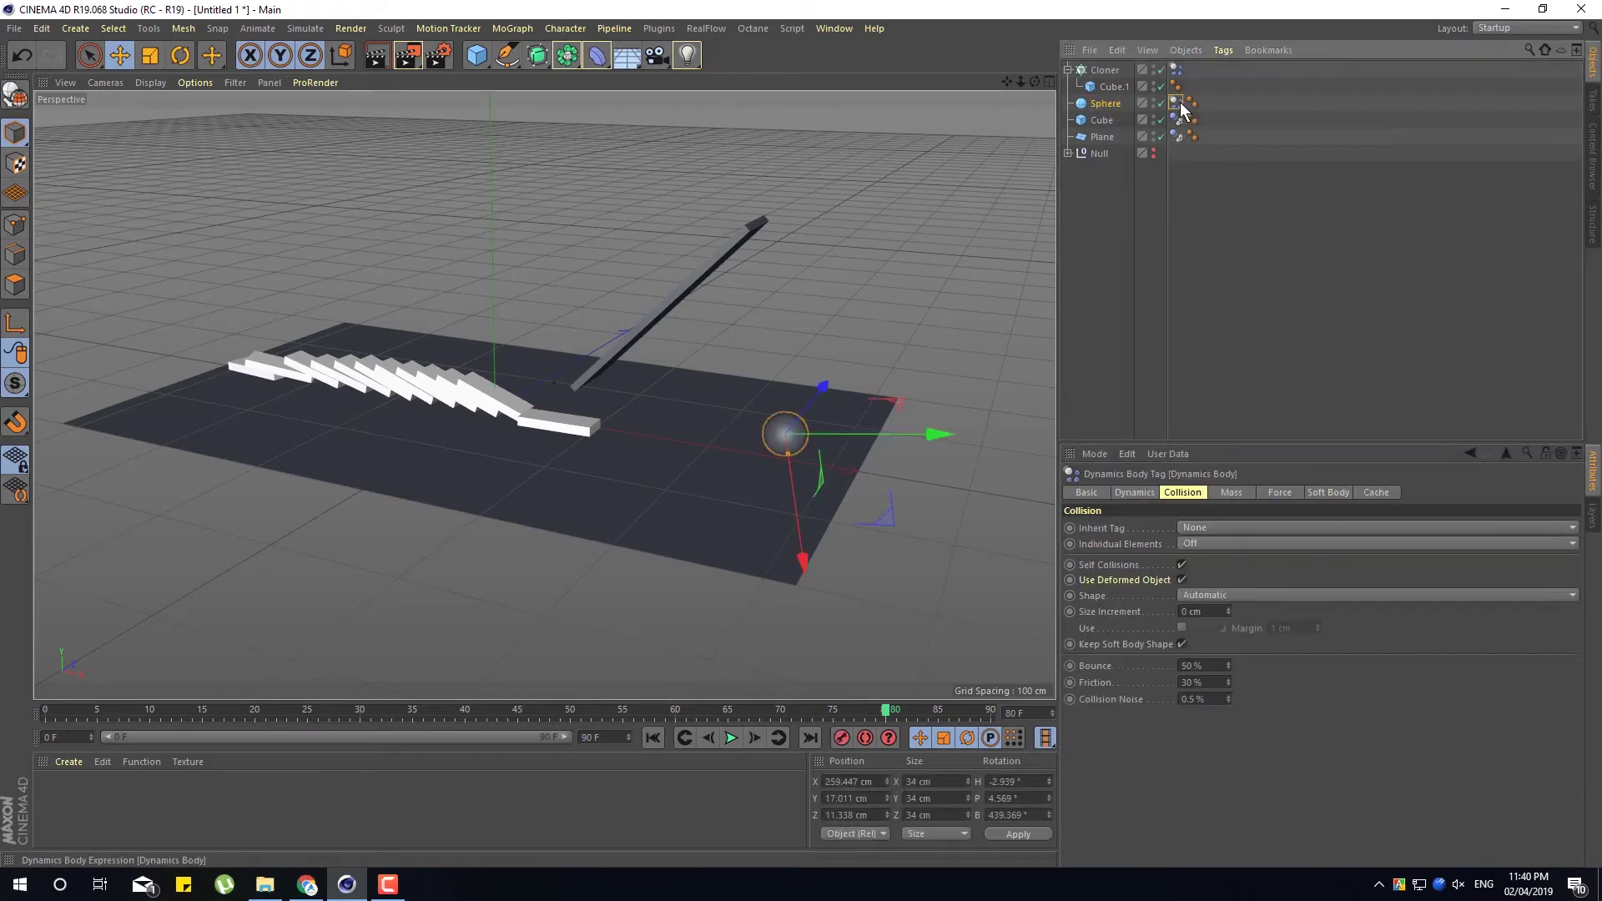
click(1193, 682)
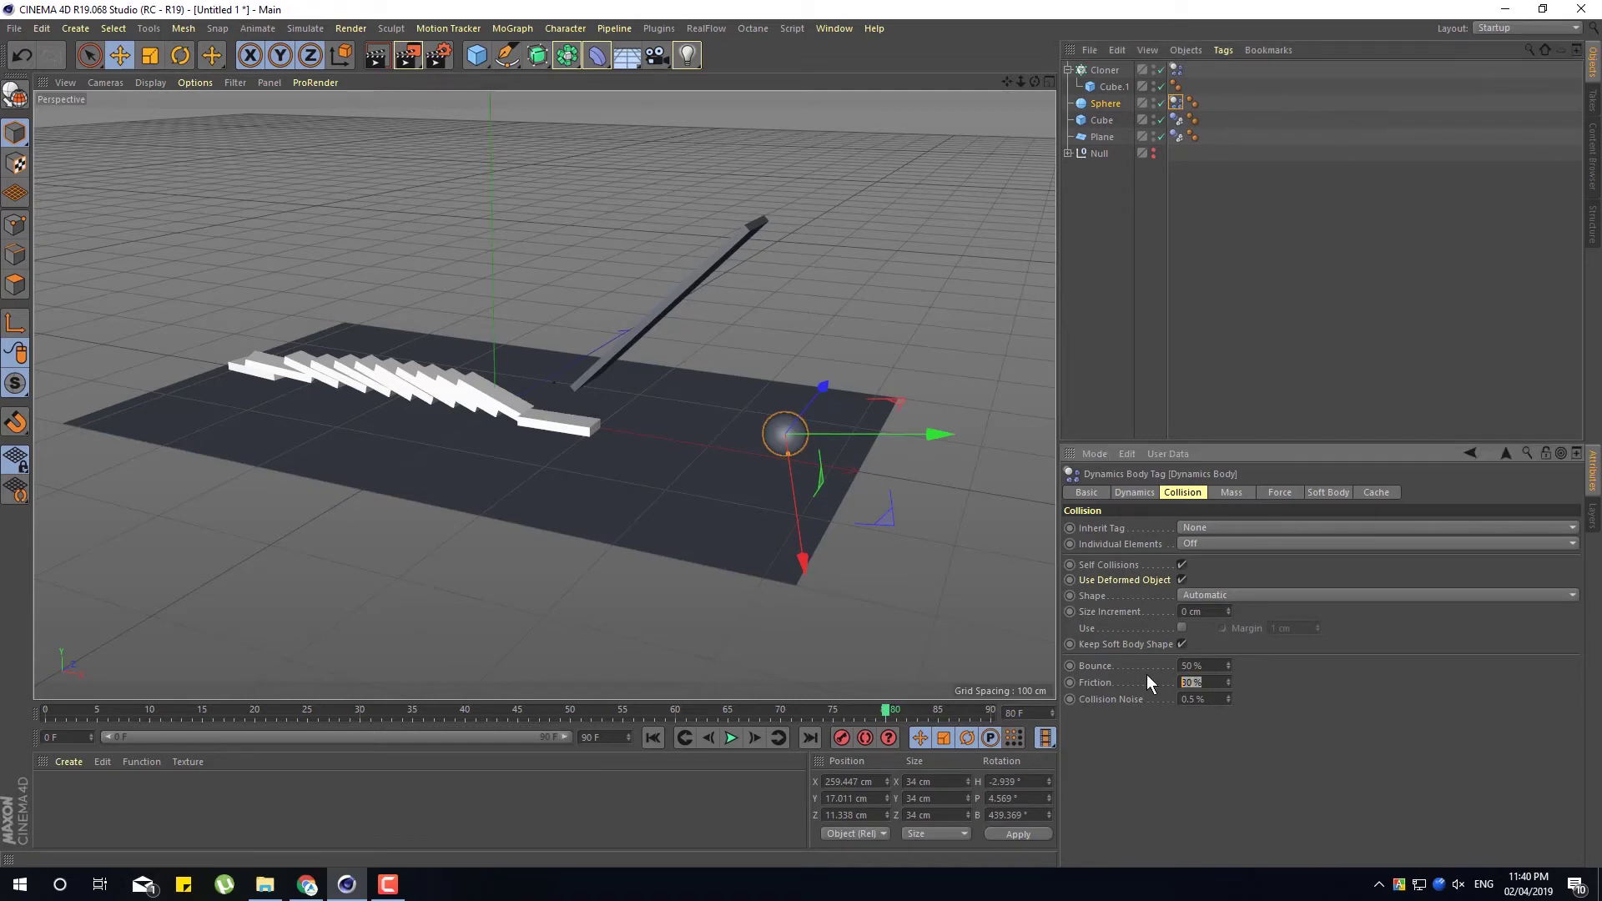
key(Return)
click(653, 738)
click(730, 738)
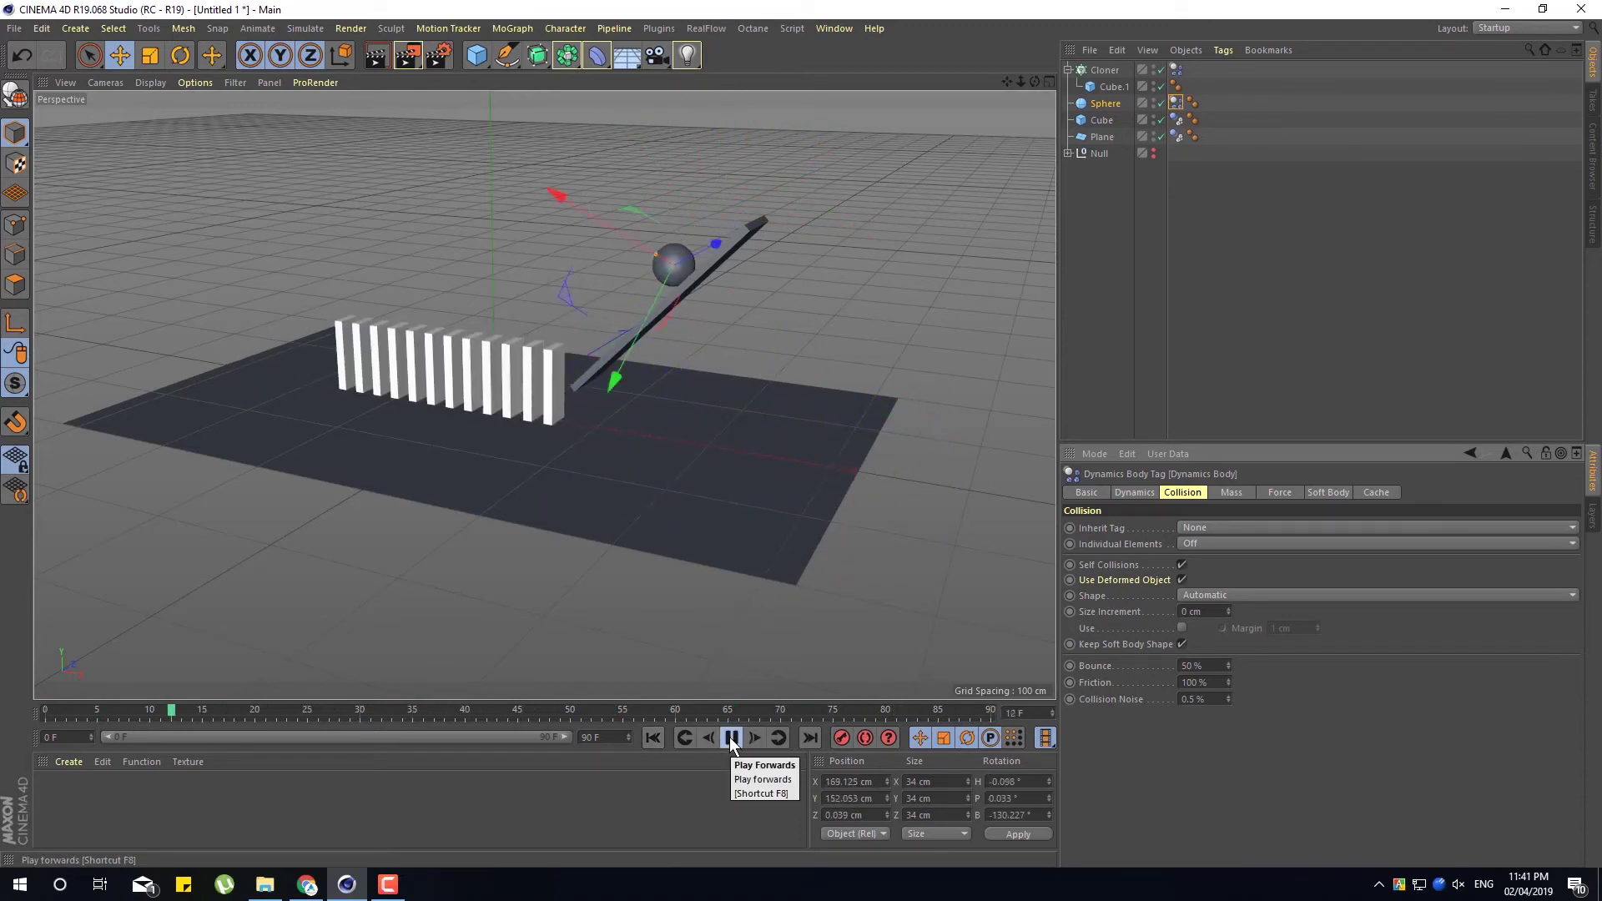
click(731, 738)
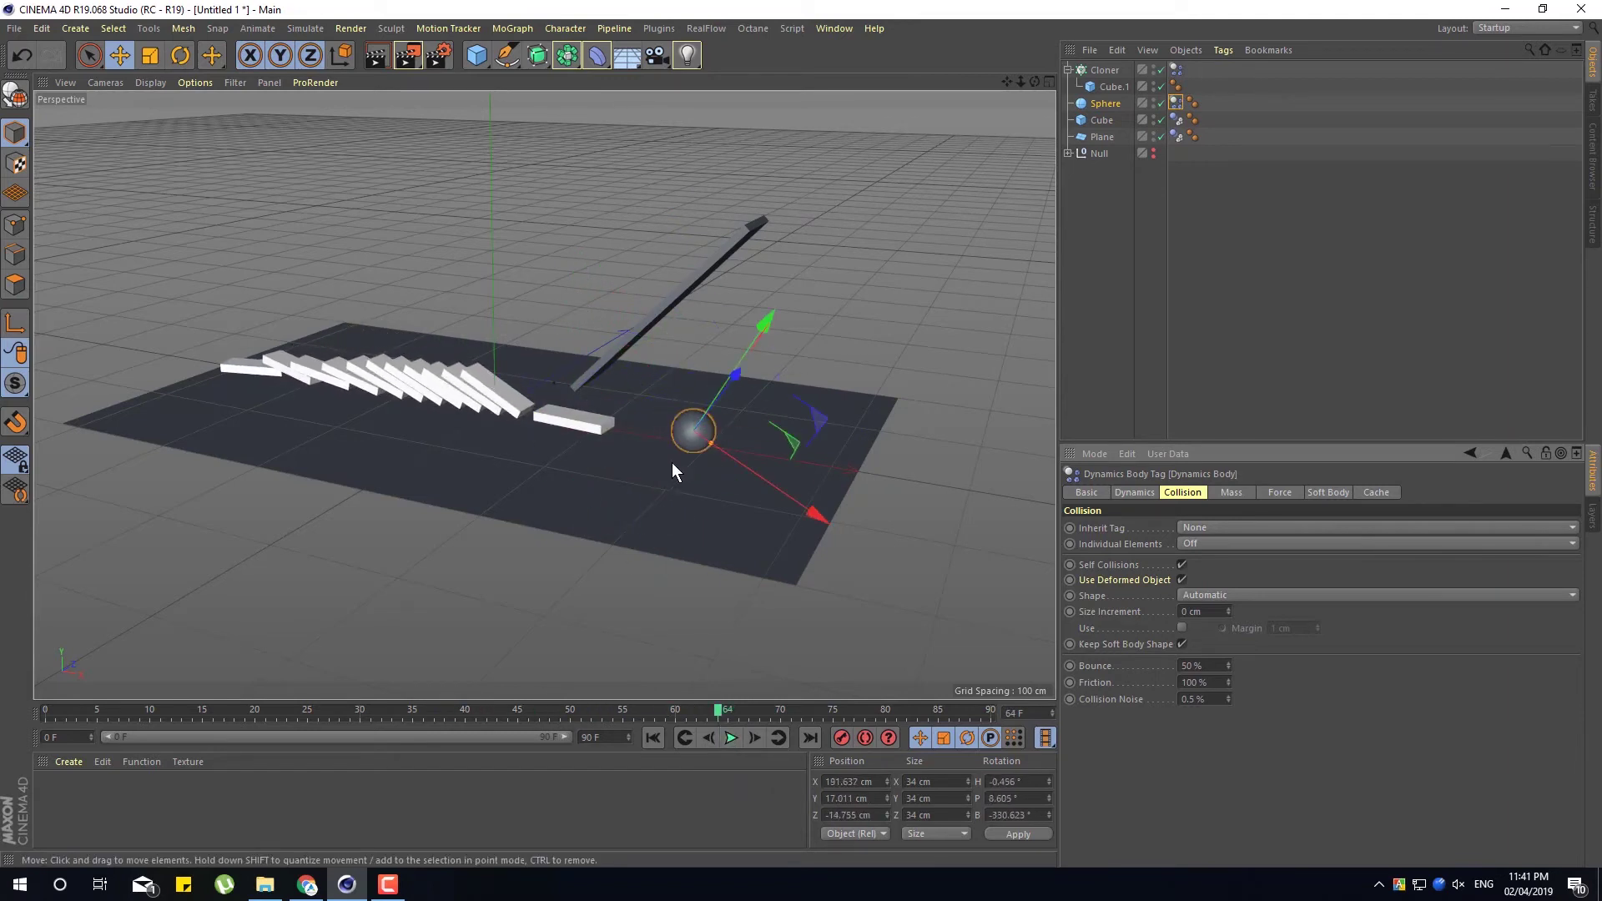
click(729, 738)
click(730, 737)
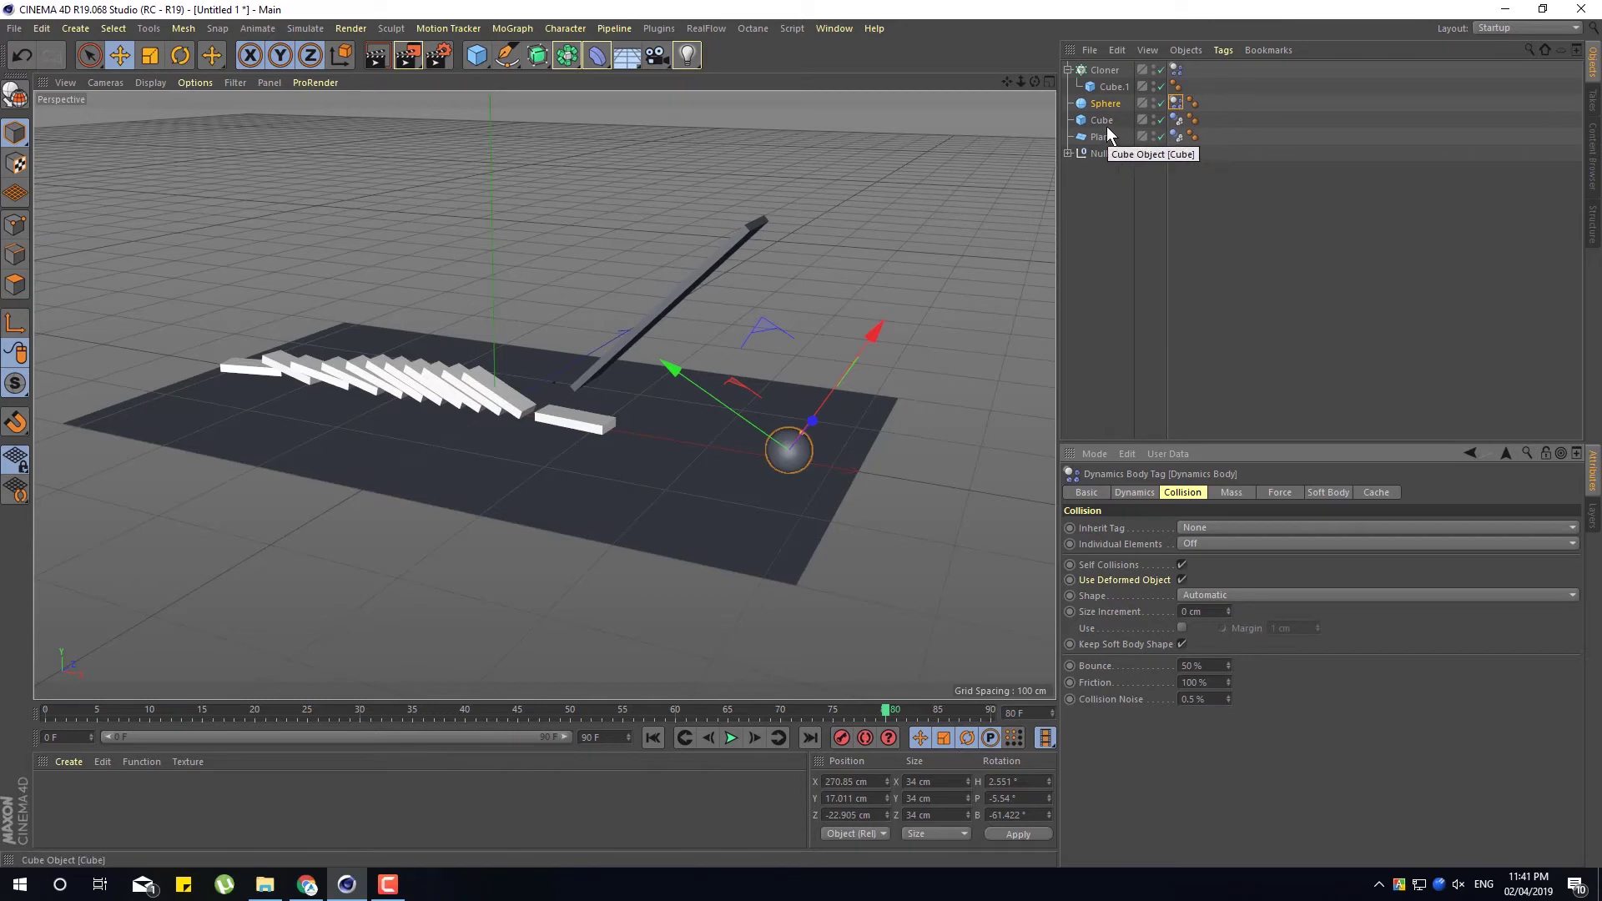
Set the Cube's collision Friction to 100 % and replay to frame 84
click(1175, 119)
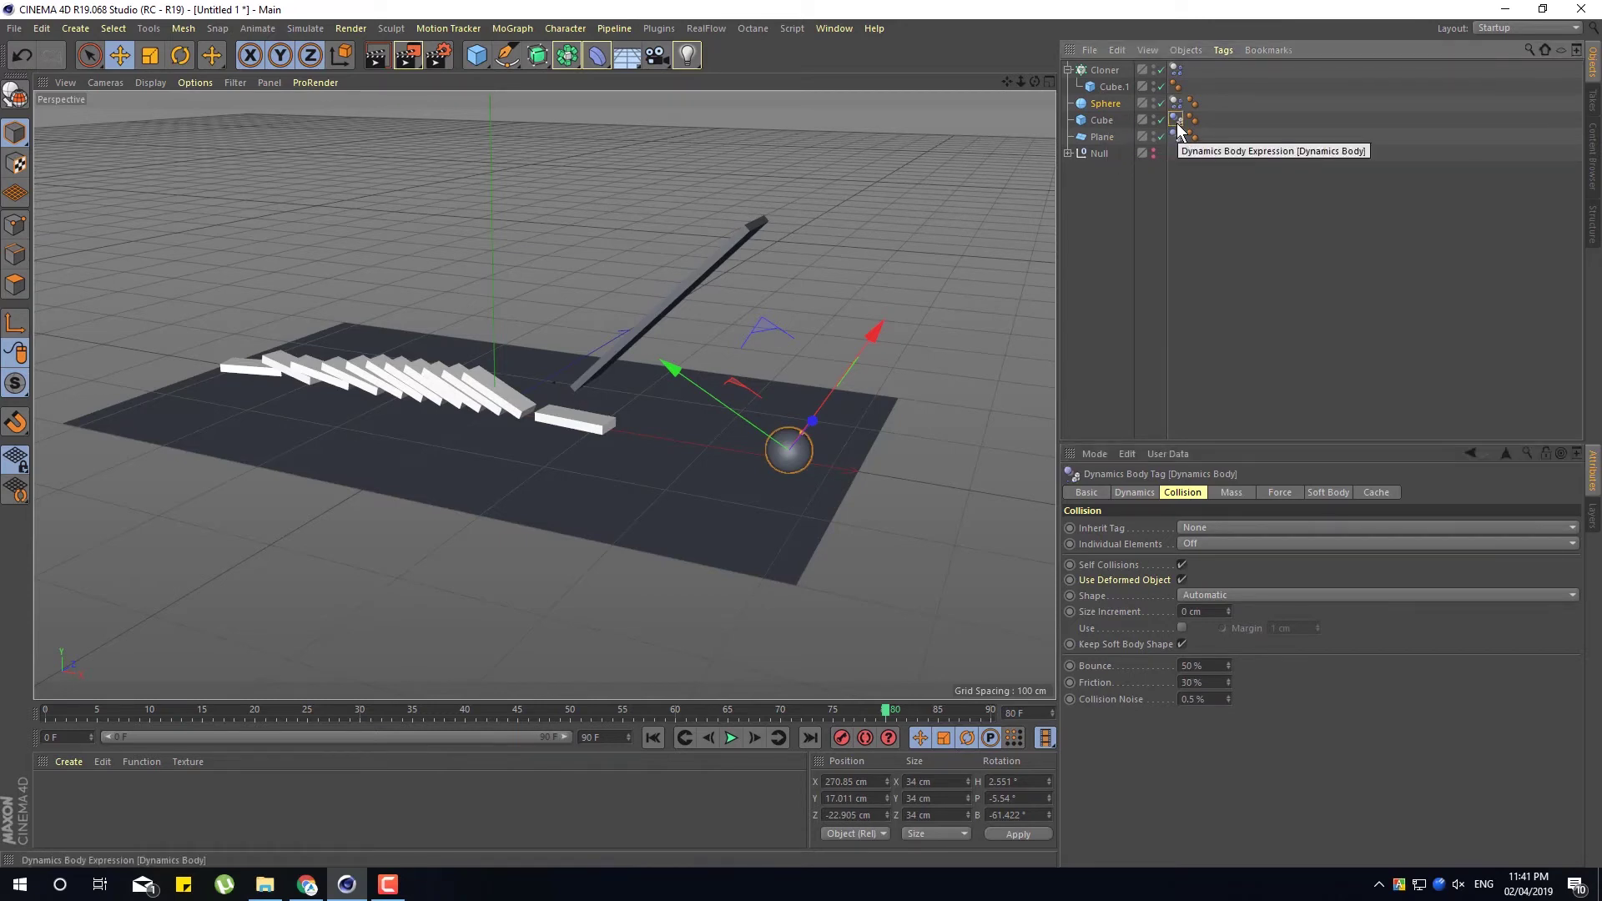
click(1209, 682)
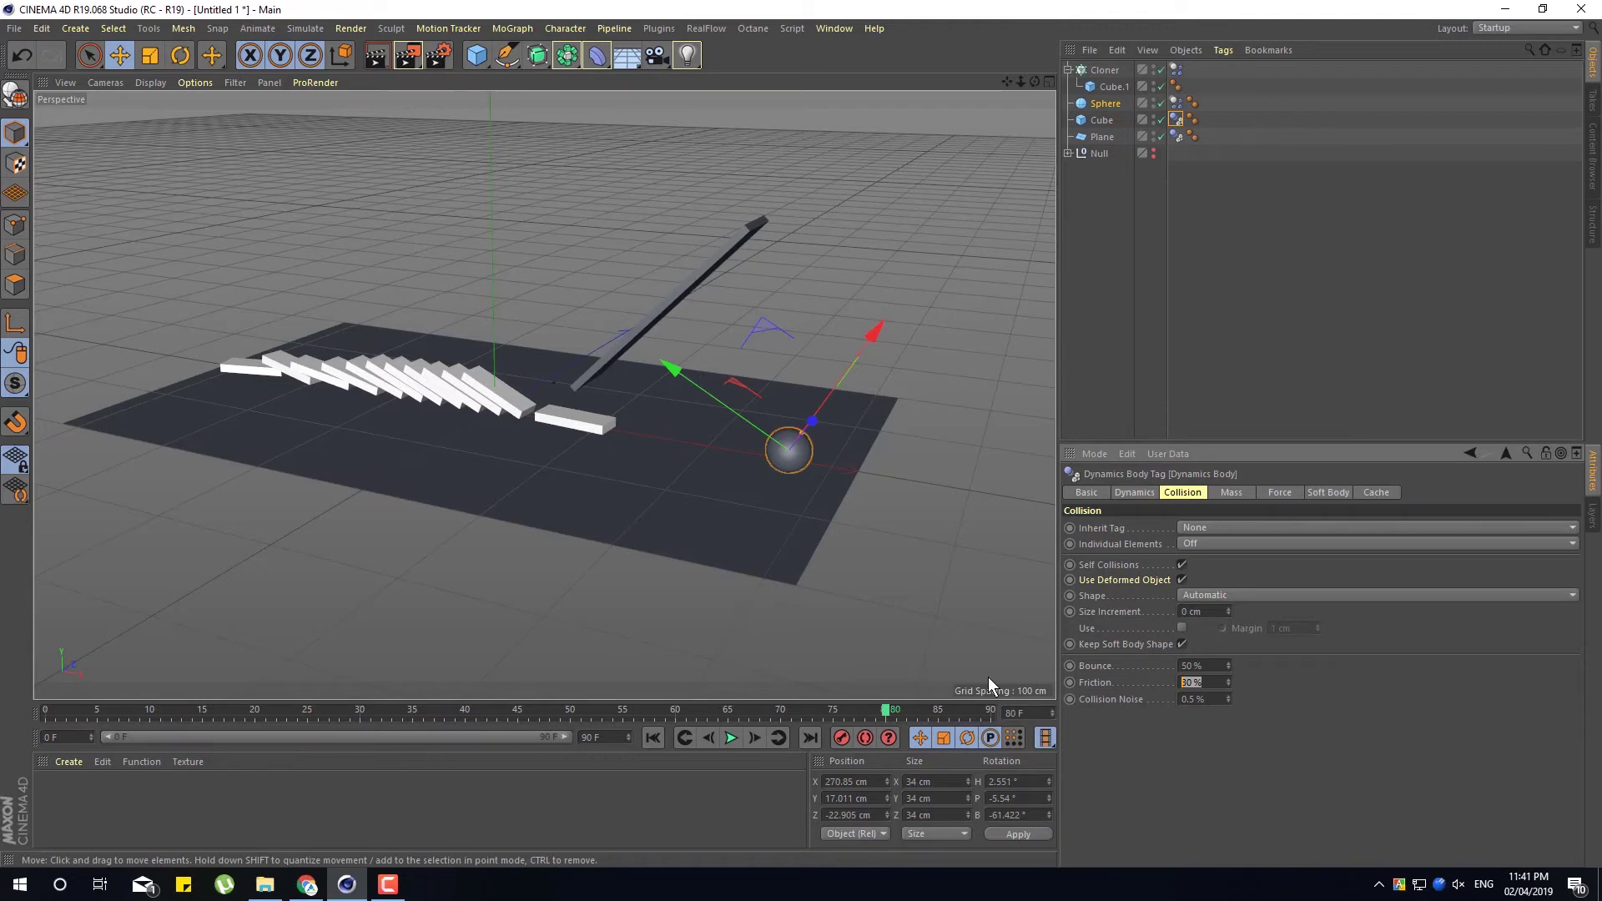
text(100)
key(Return)
click(649, 739)
click(729, 738)
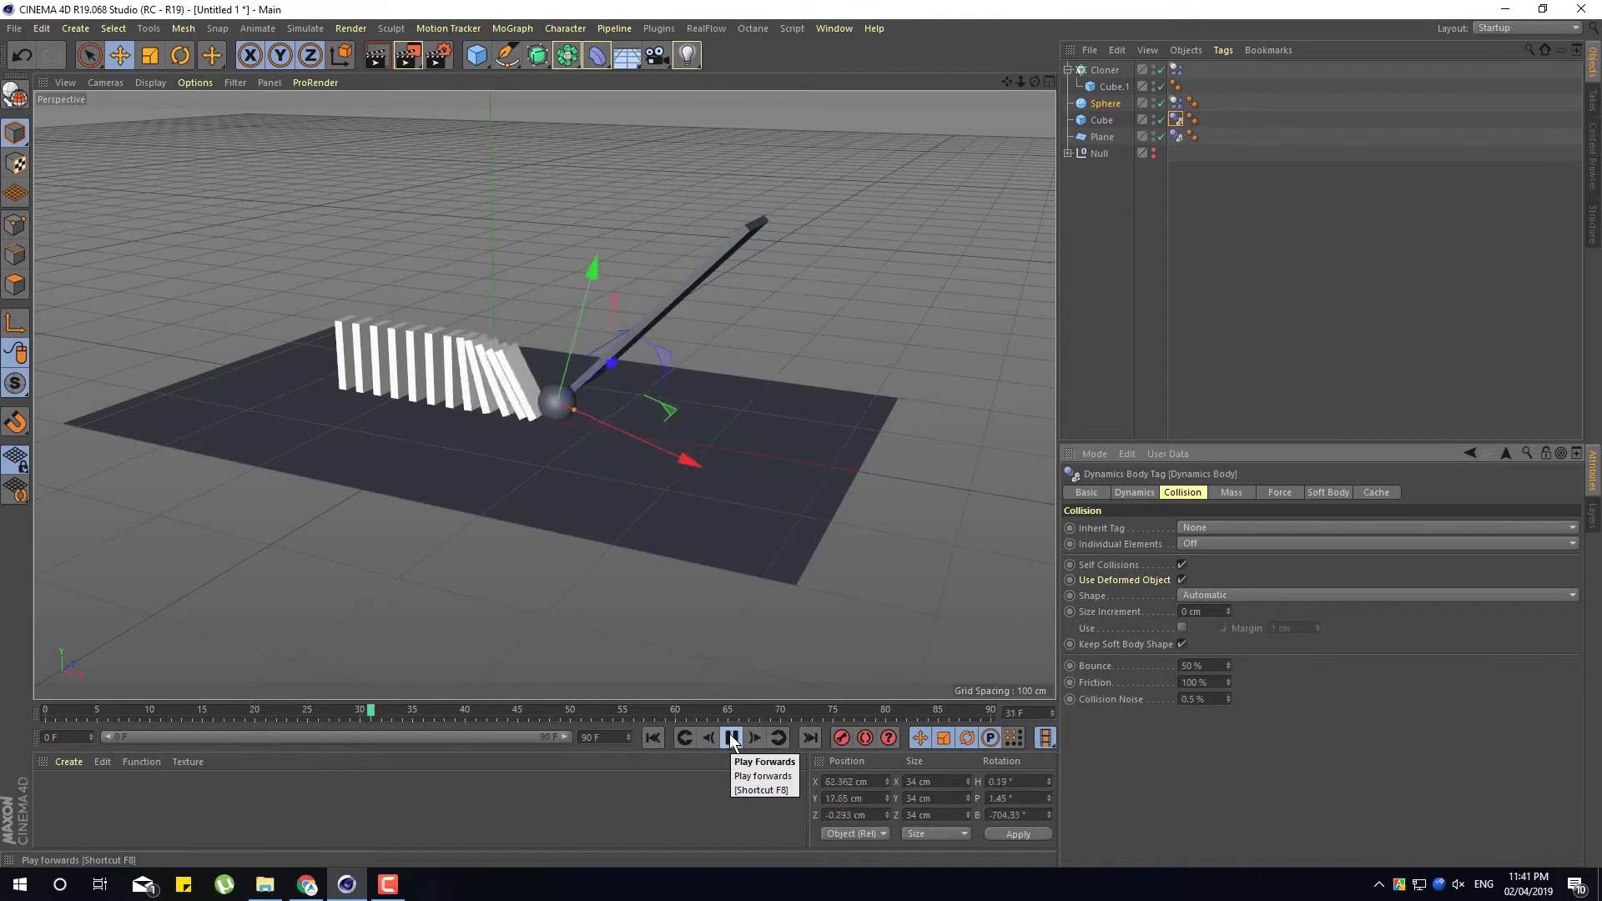
click(731, 738)
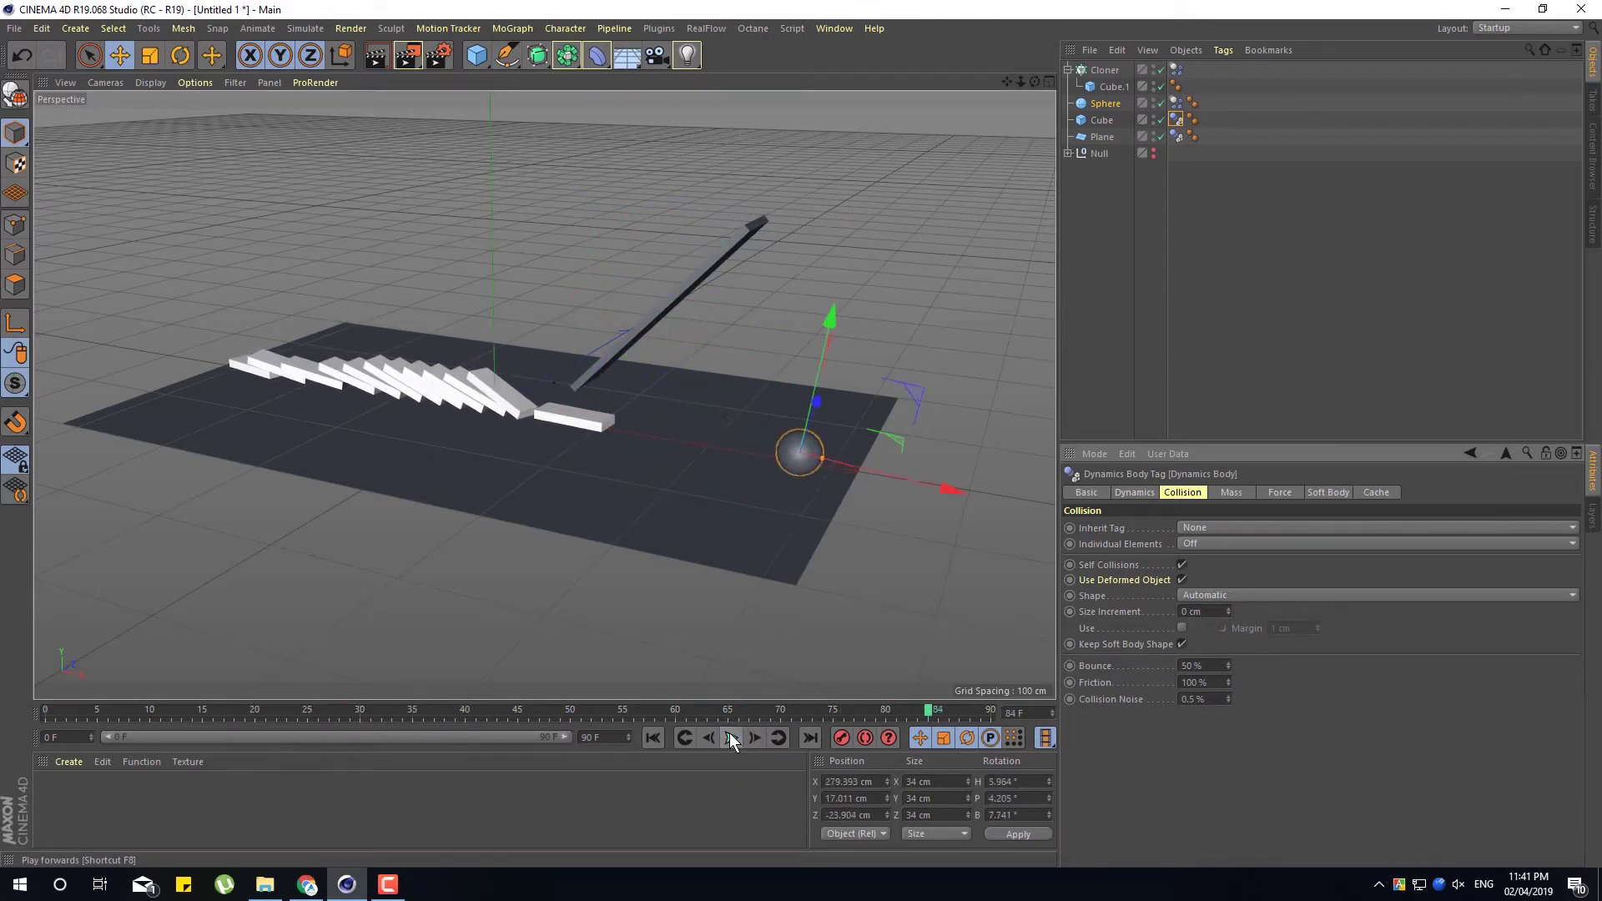
Raise the Friction to 500 % and replay the simulation from the start
click(1210, 680)
text(500)
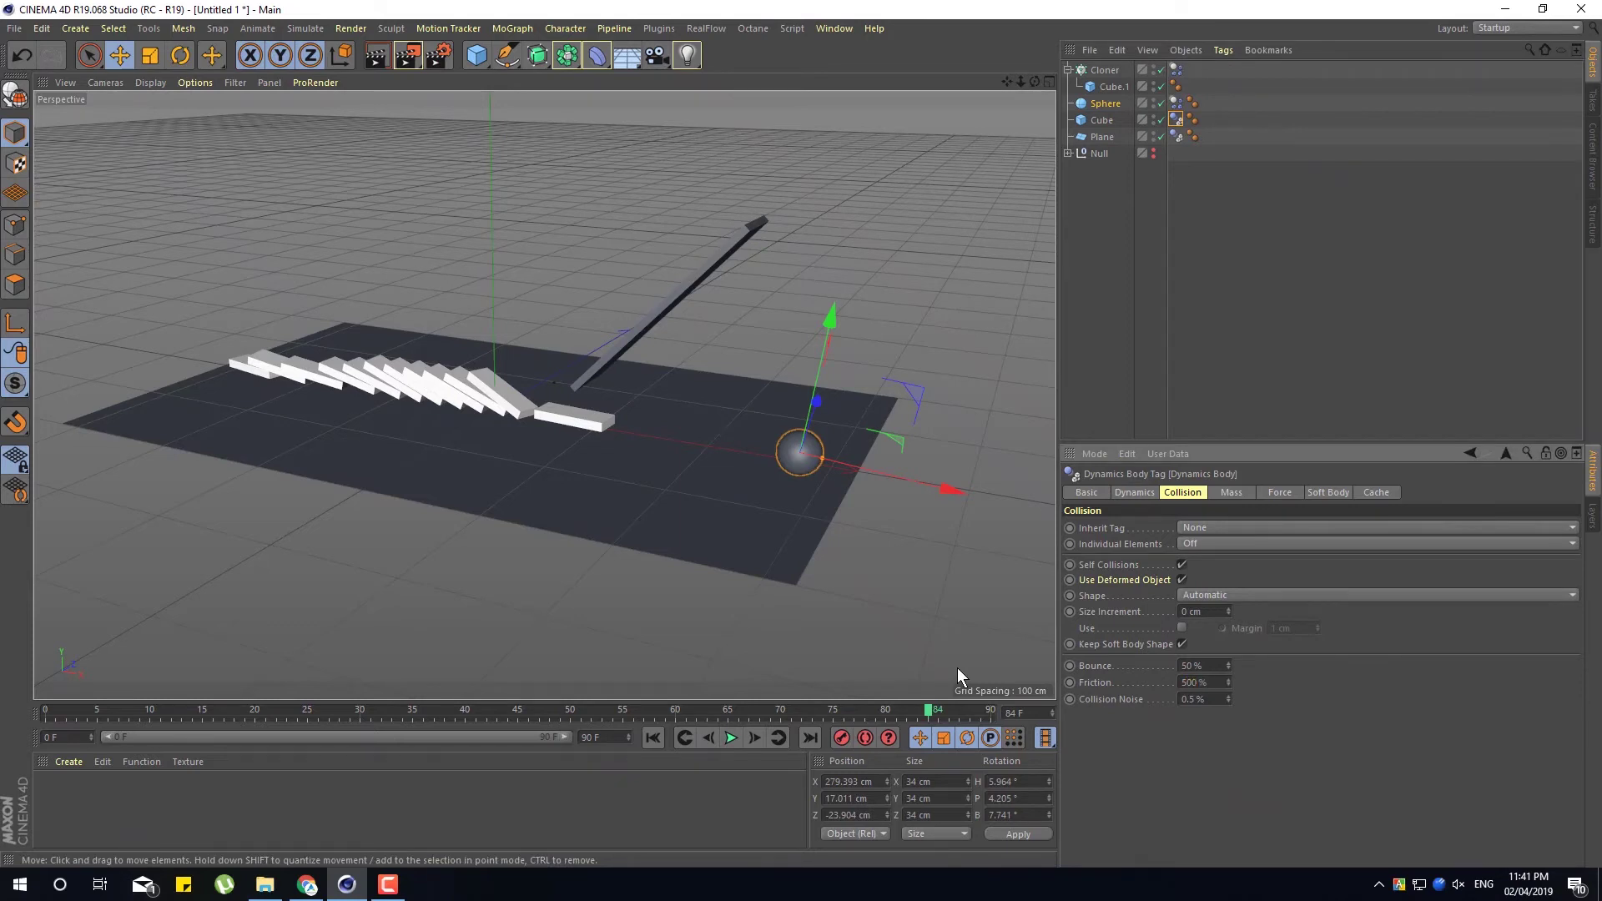
click(656, 736)
click(731, 736)
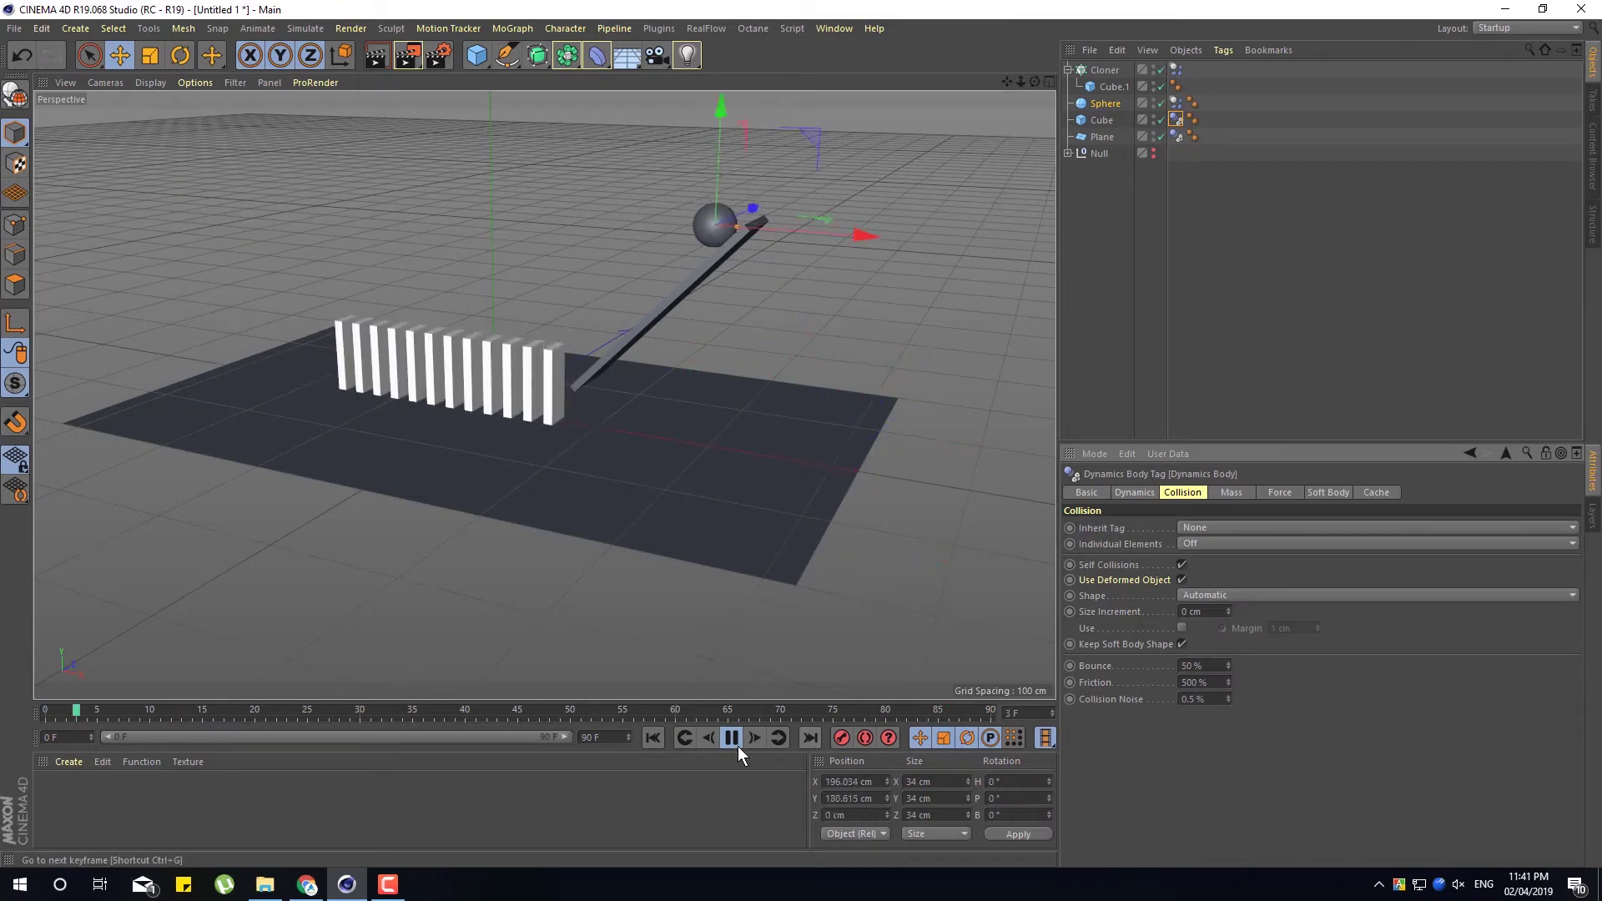
Stretch the Plane to about 1083 cm and replay the simulation to frame 62
click(727, 736)
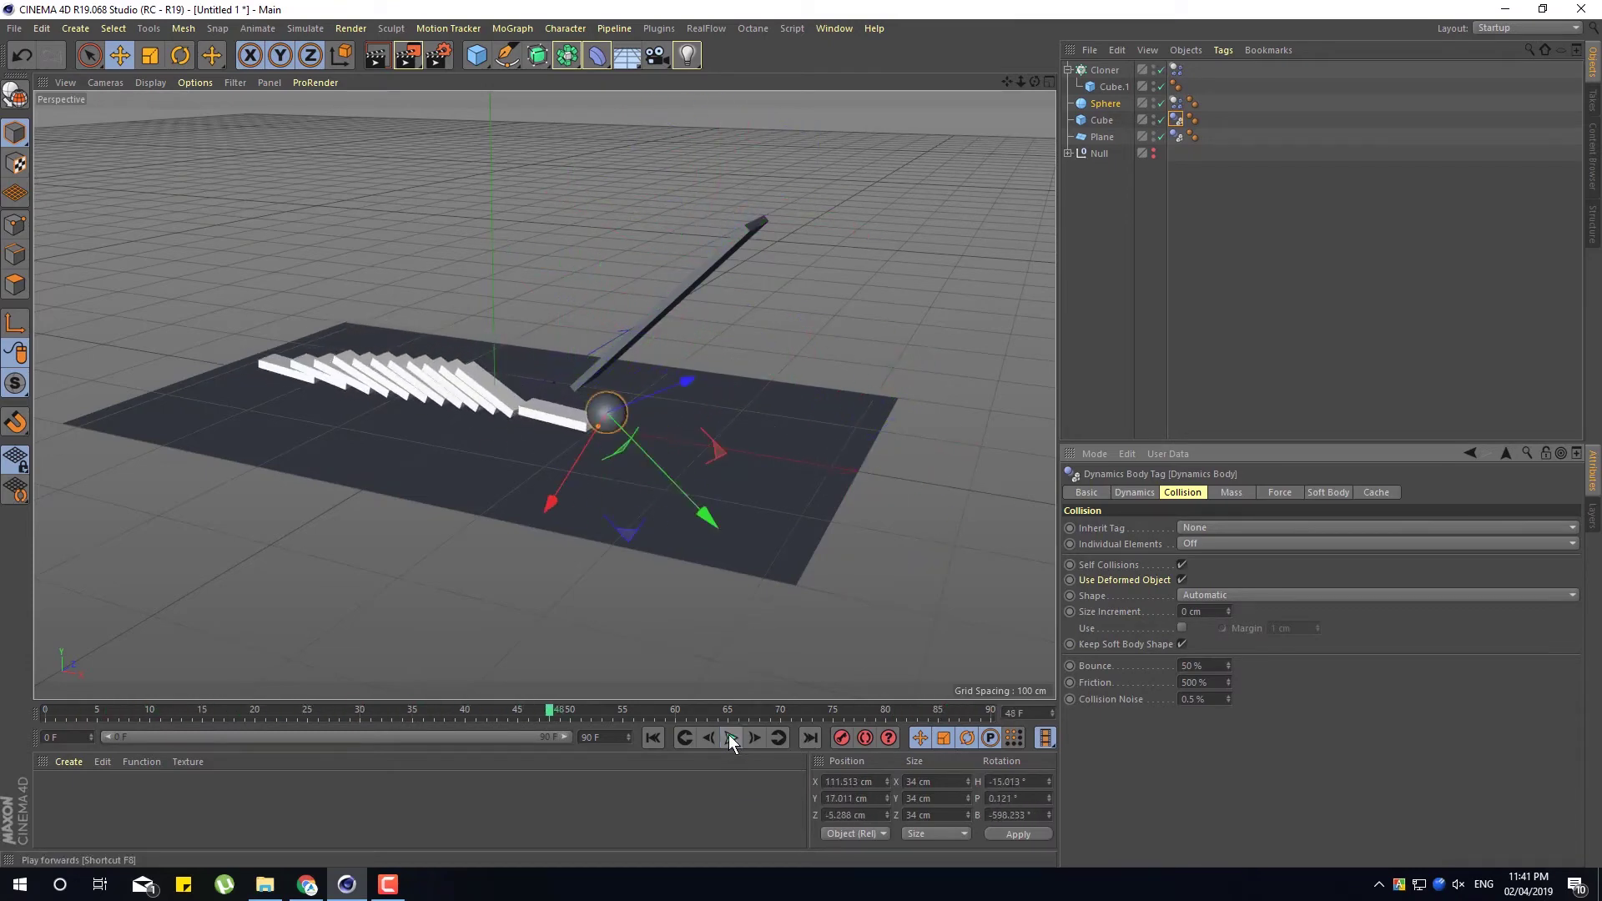
alt+drag(479, 564, 426, 613)
click(561, 530)
drag(816, 534, 1053, 638)
scroll(363, 402, down, 3)
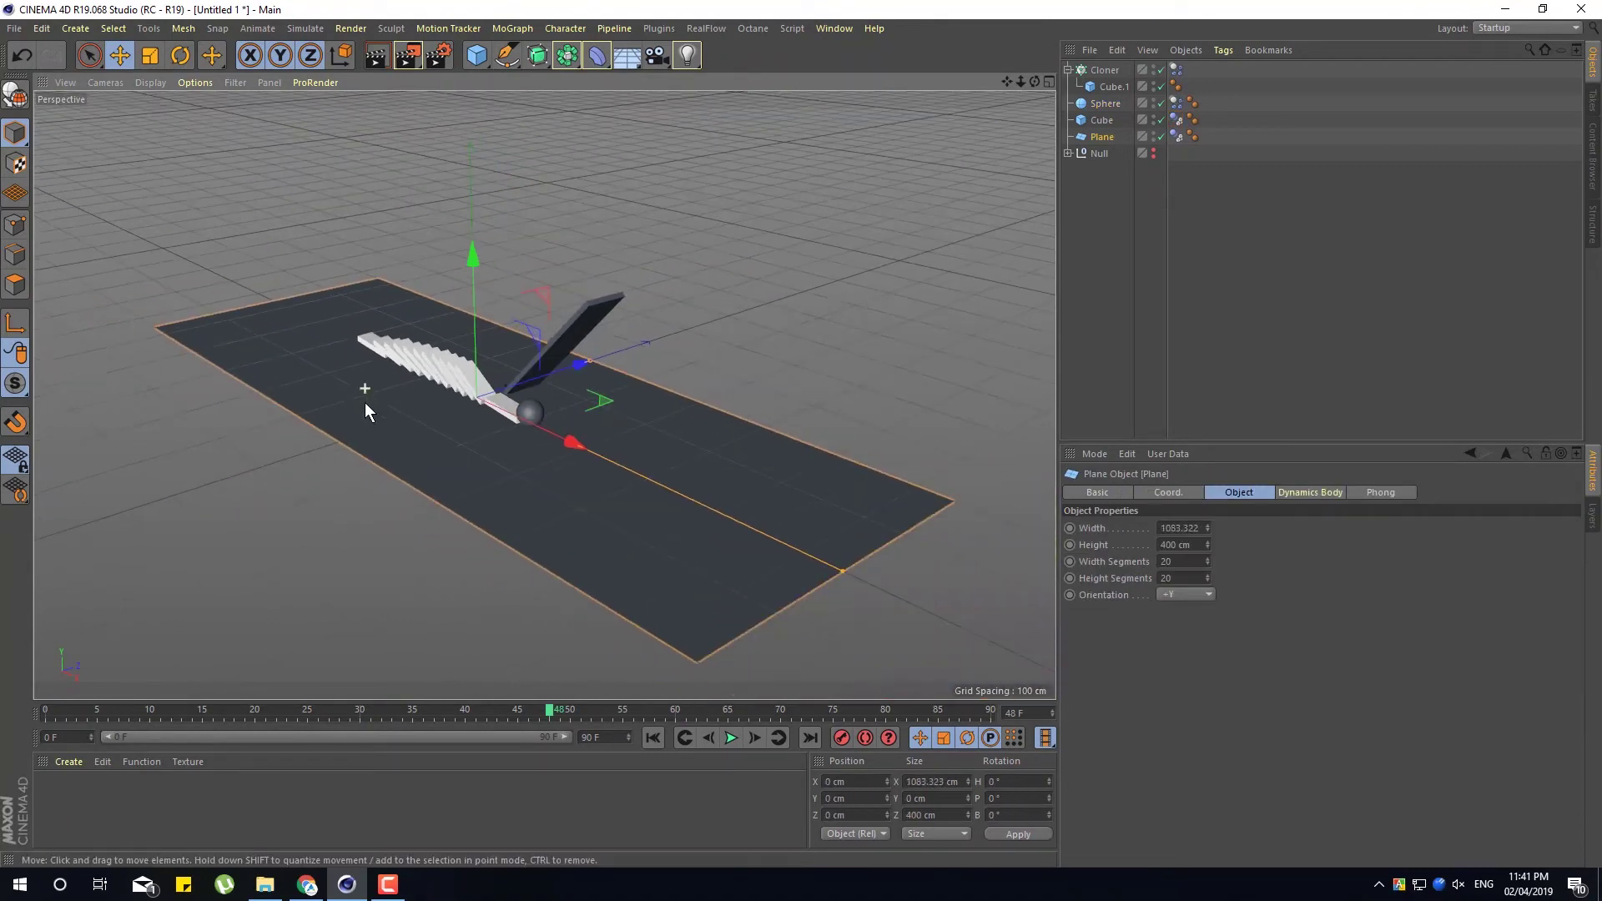
click(653, 737)
click(731, 738)
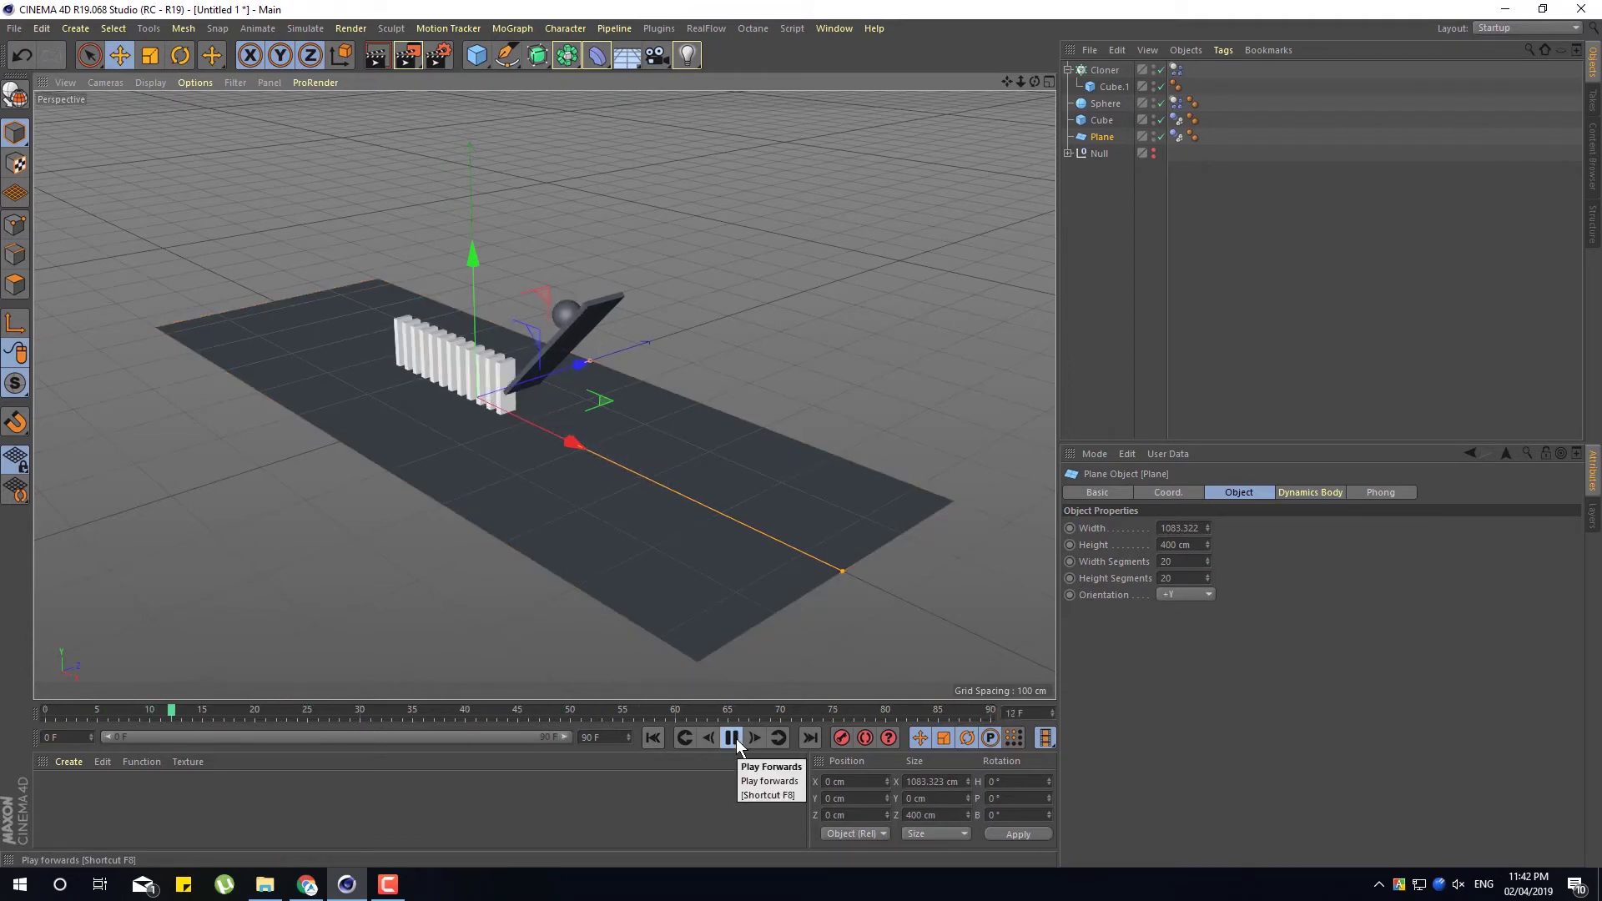
click(731, 737)
Select the Cloner, Cube.1, Sphere and Cube in the Object Manager
alt+drag(422, 663, 358, 590)
alt+drag(493, 561, 471, 484)
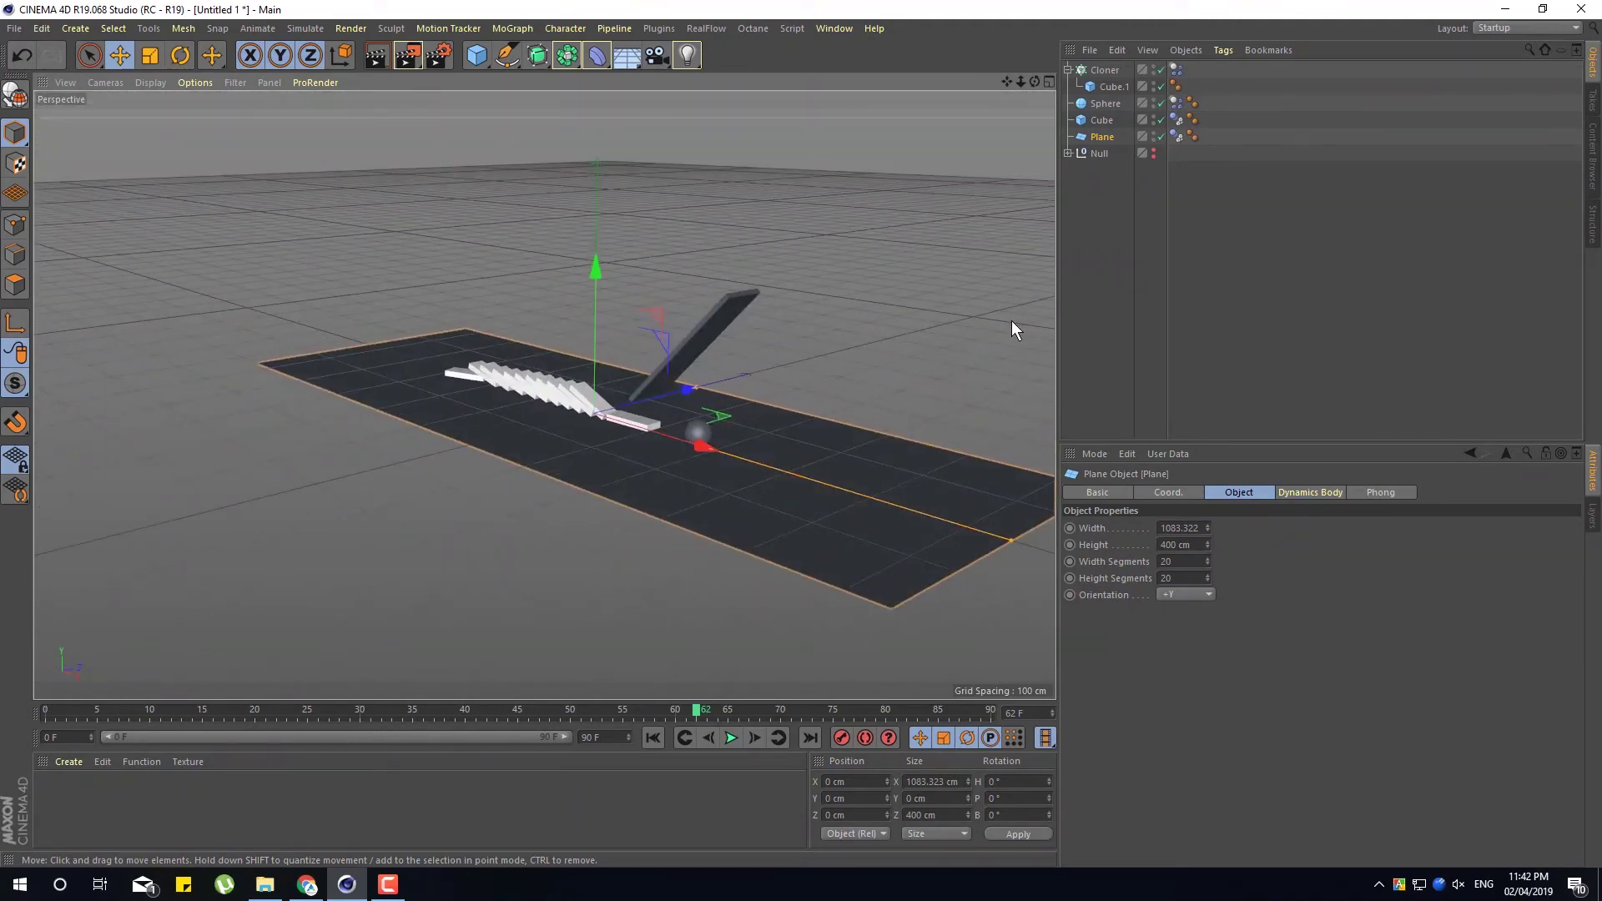
click(1106, 70)
shift+click(1105, 103)
shift+click(1101, 120)
Group the five old scene objects under a null with Alt+G and hide it
shift+click(1102, 136)
key(alt+g)
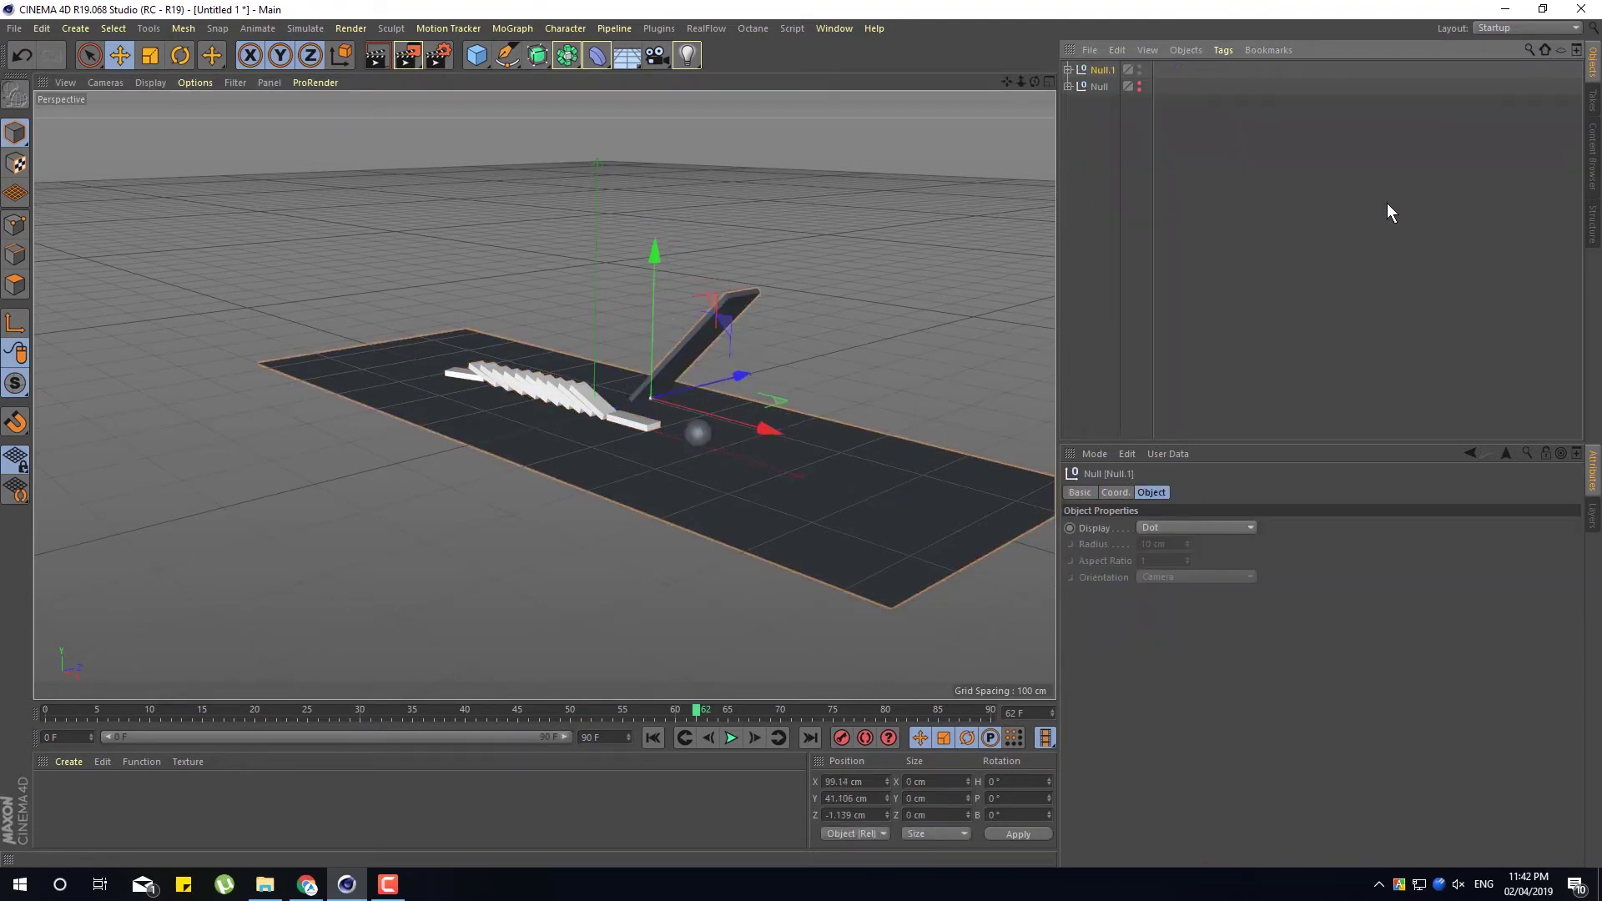
ctrl+click(1140, 70)
click(1131, 244)
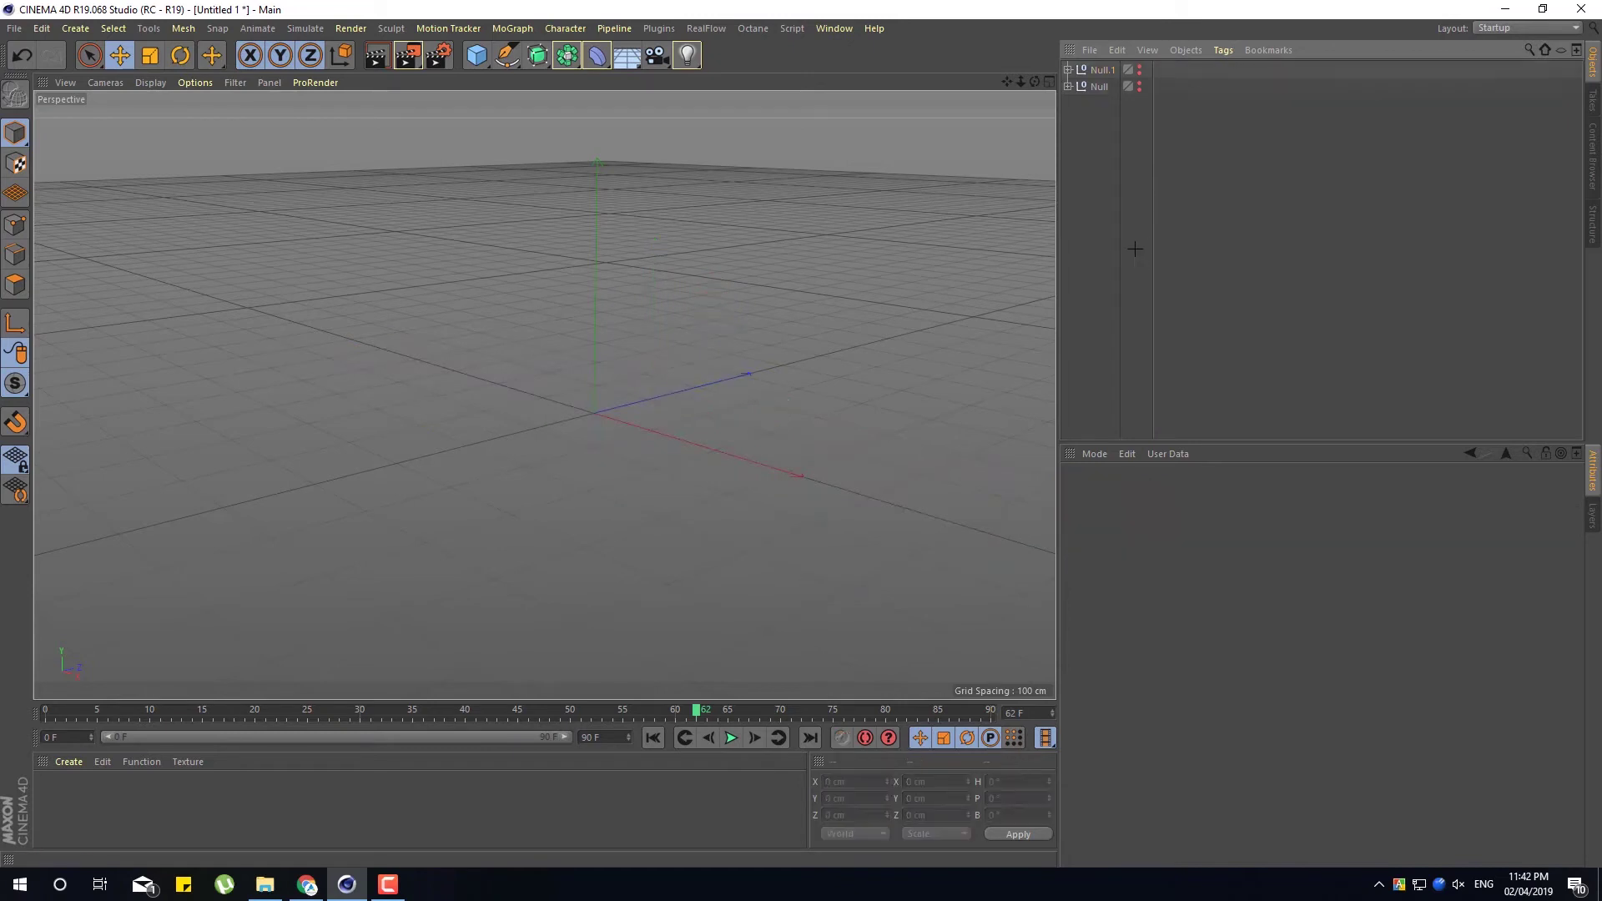
Add a new Plane and a Sphere of about 29 cm radius raised to Y 106.517 cm
drag(468, 60, 641, 100)
scroll(687, 250, up, 2)
drag(476, 55, 806, 104)
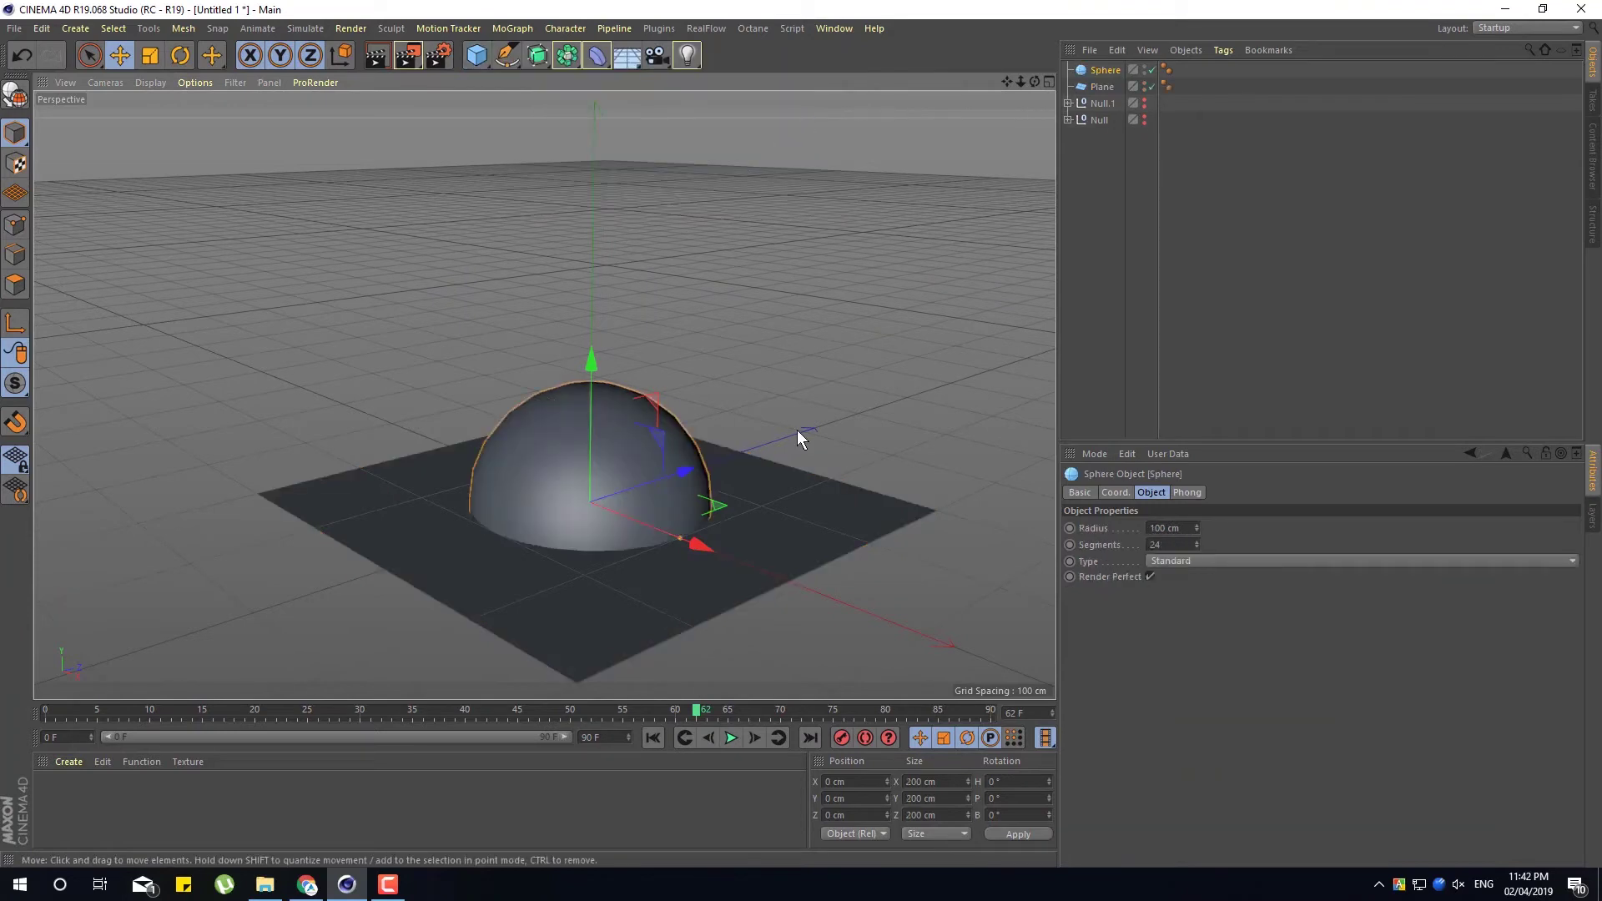
drag(680, 538, 641, 520)
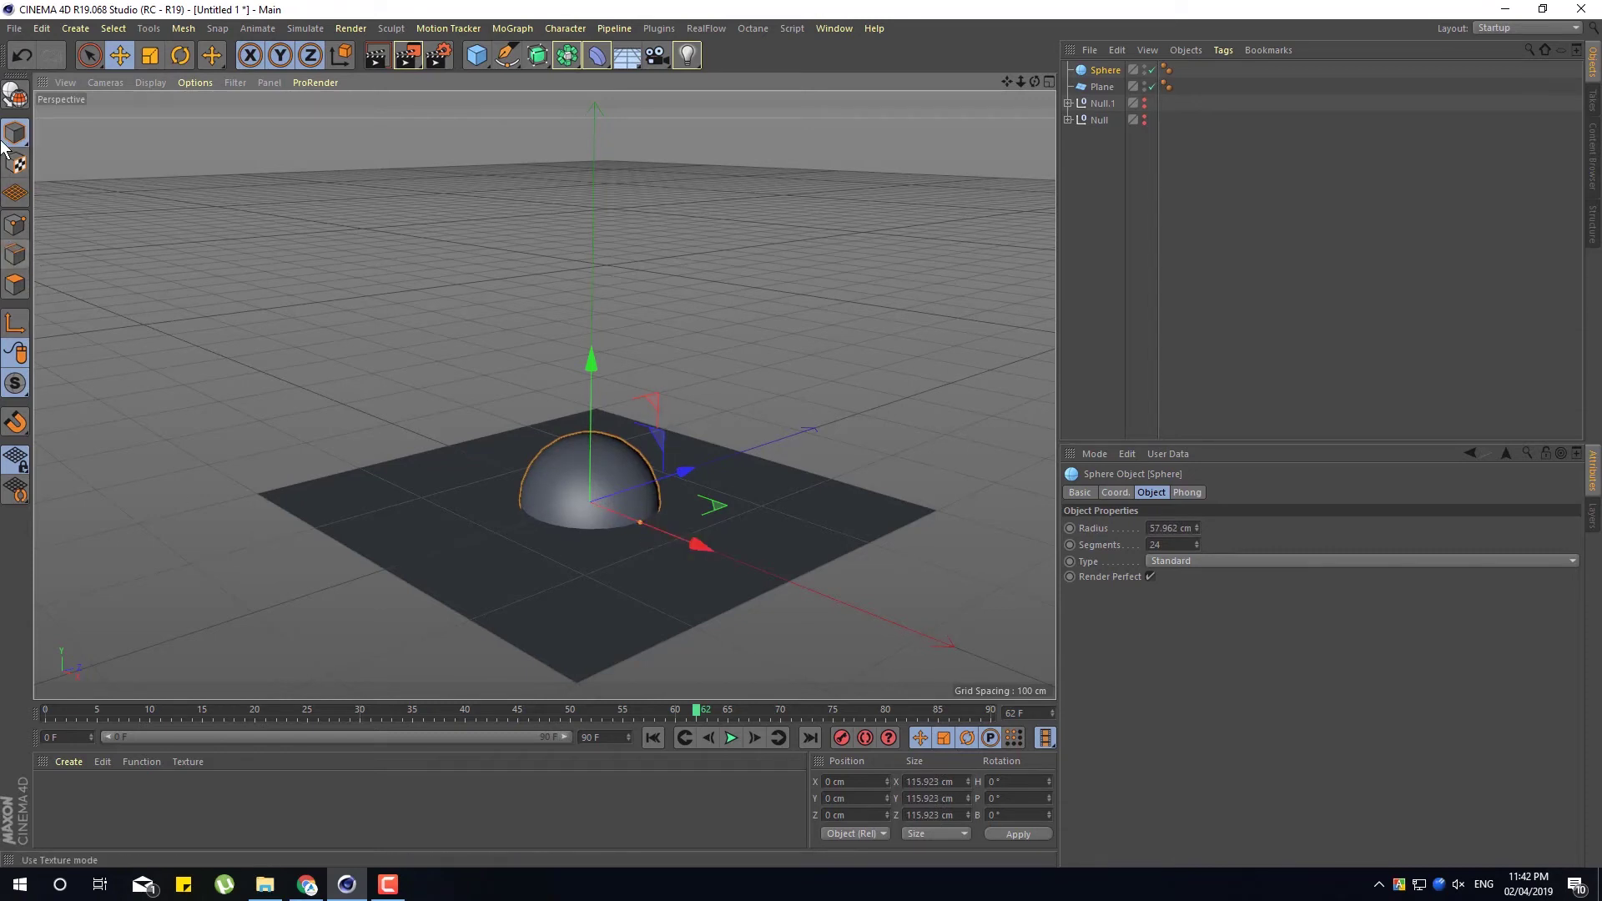
drag(631, 522, 629, 524)
click(14, 284)
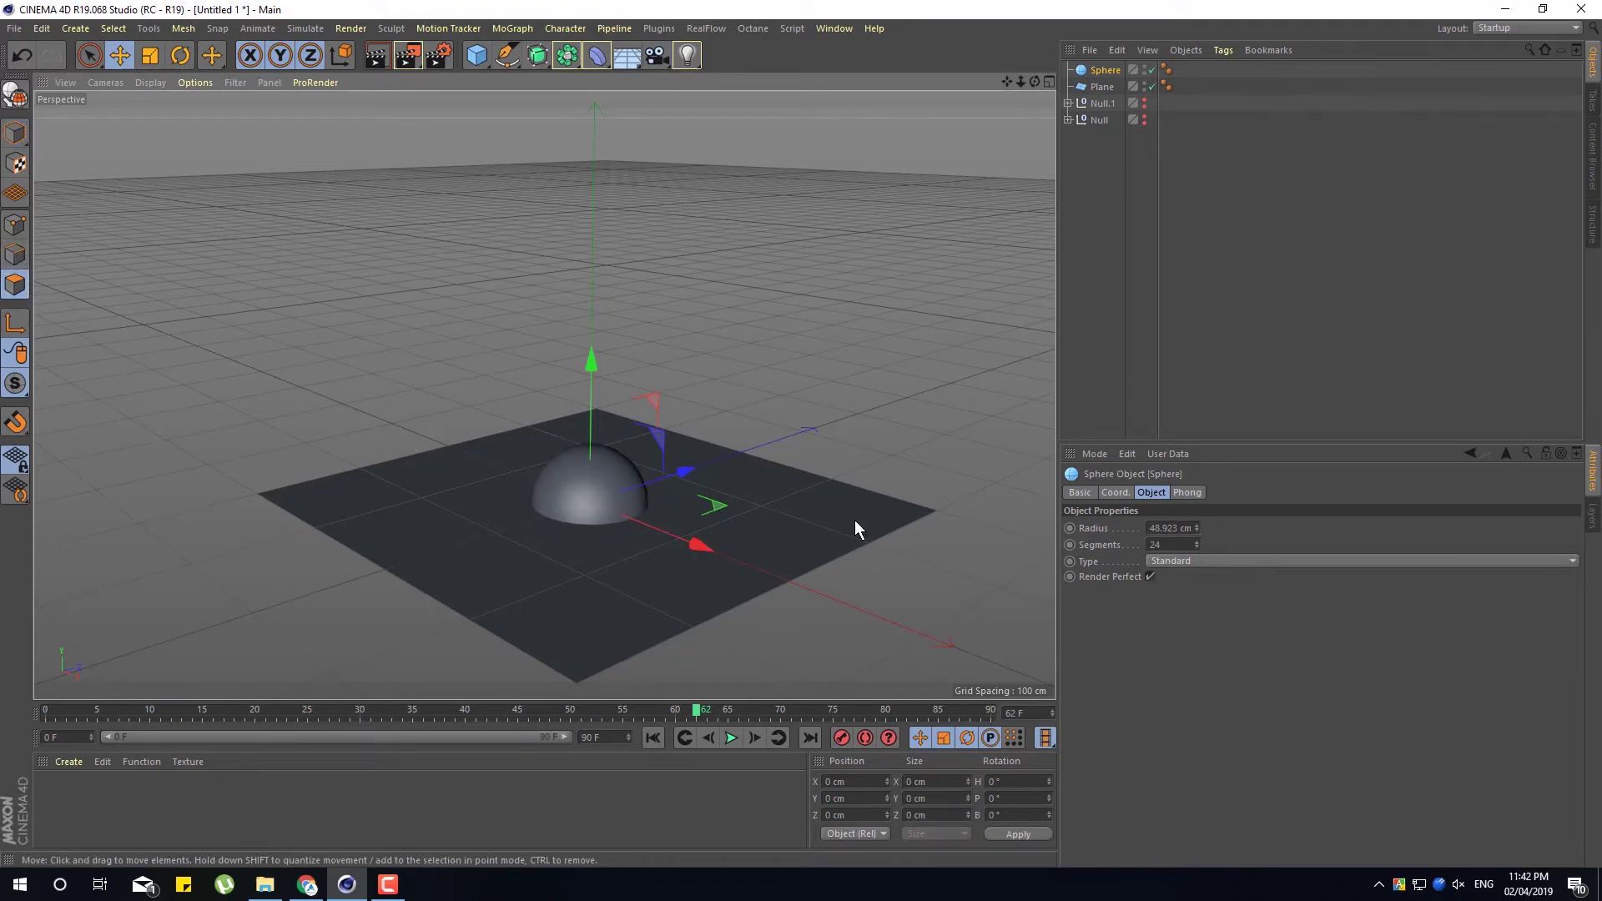
click(14, 132)
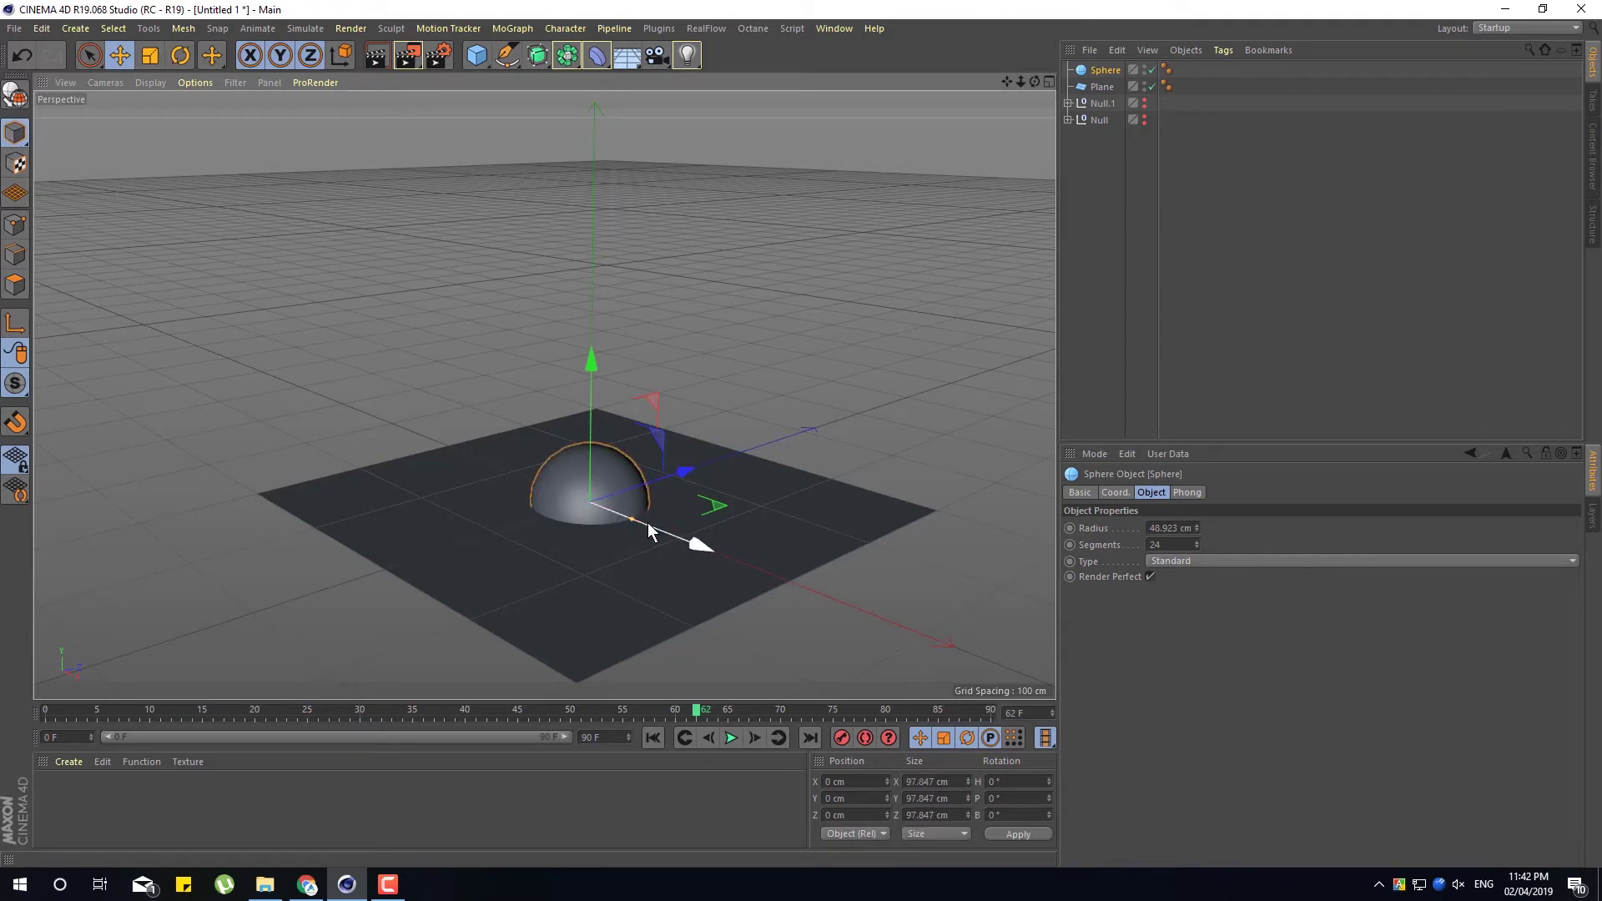
drag(632, 520, 623, 517)
drag(597, 381, 603, 242)
drag(625, 394, 616, 385)
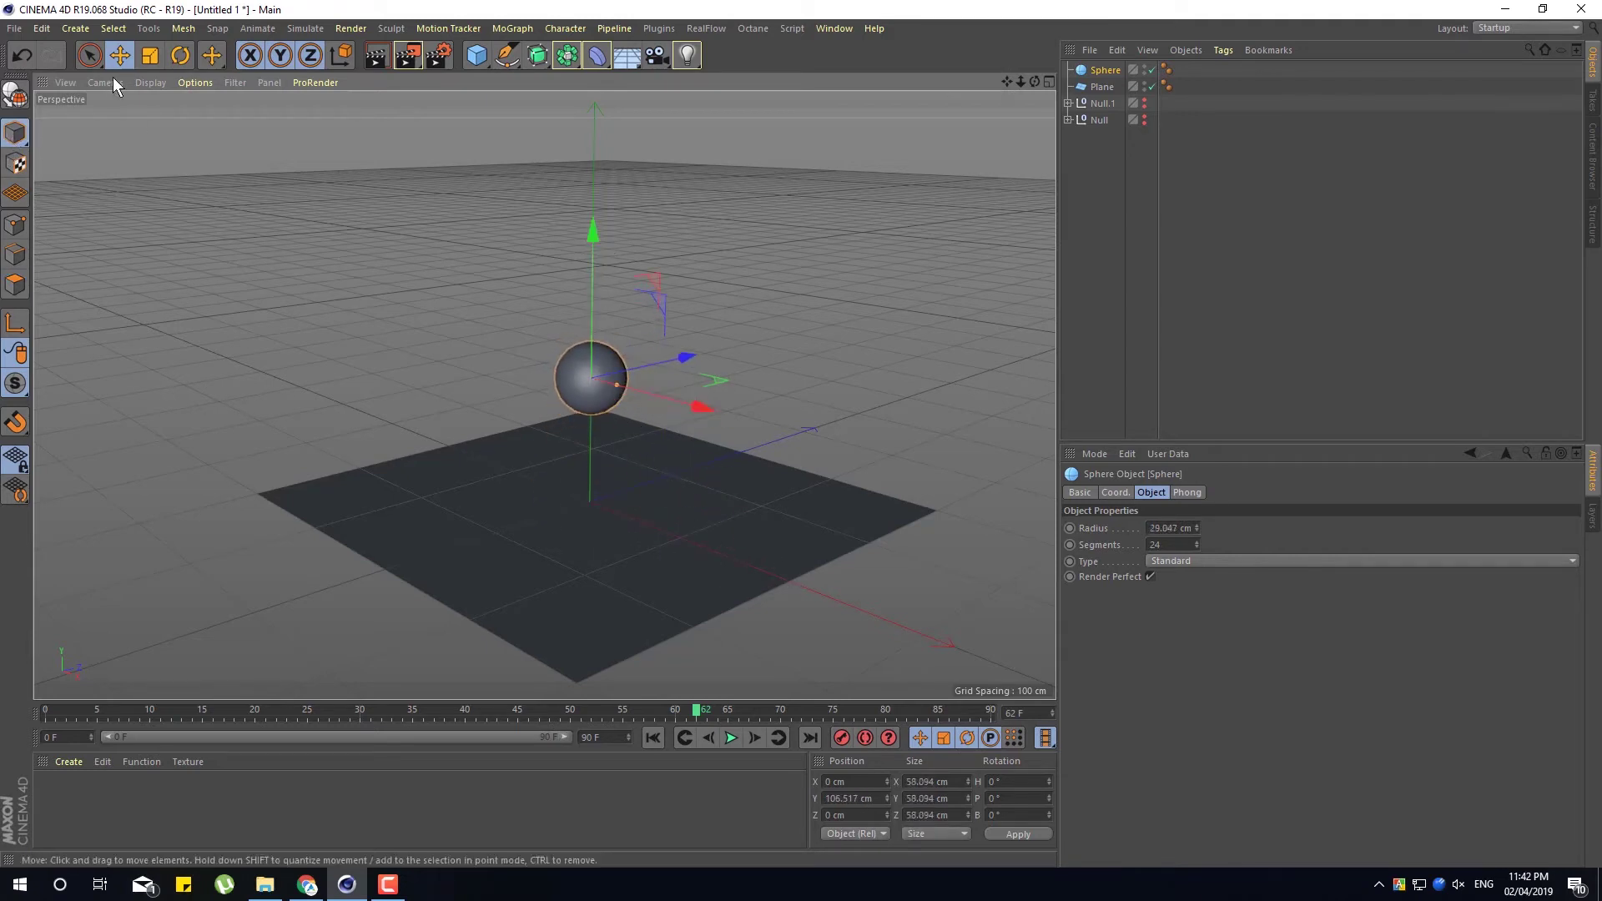
click(158, 82)
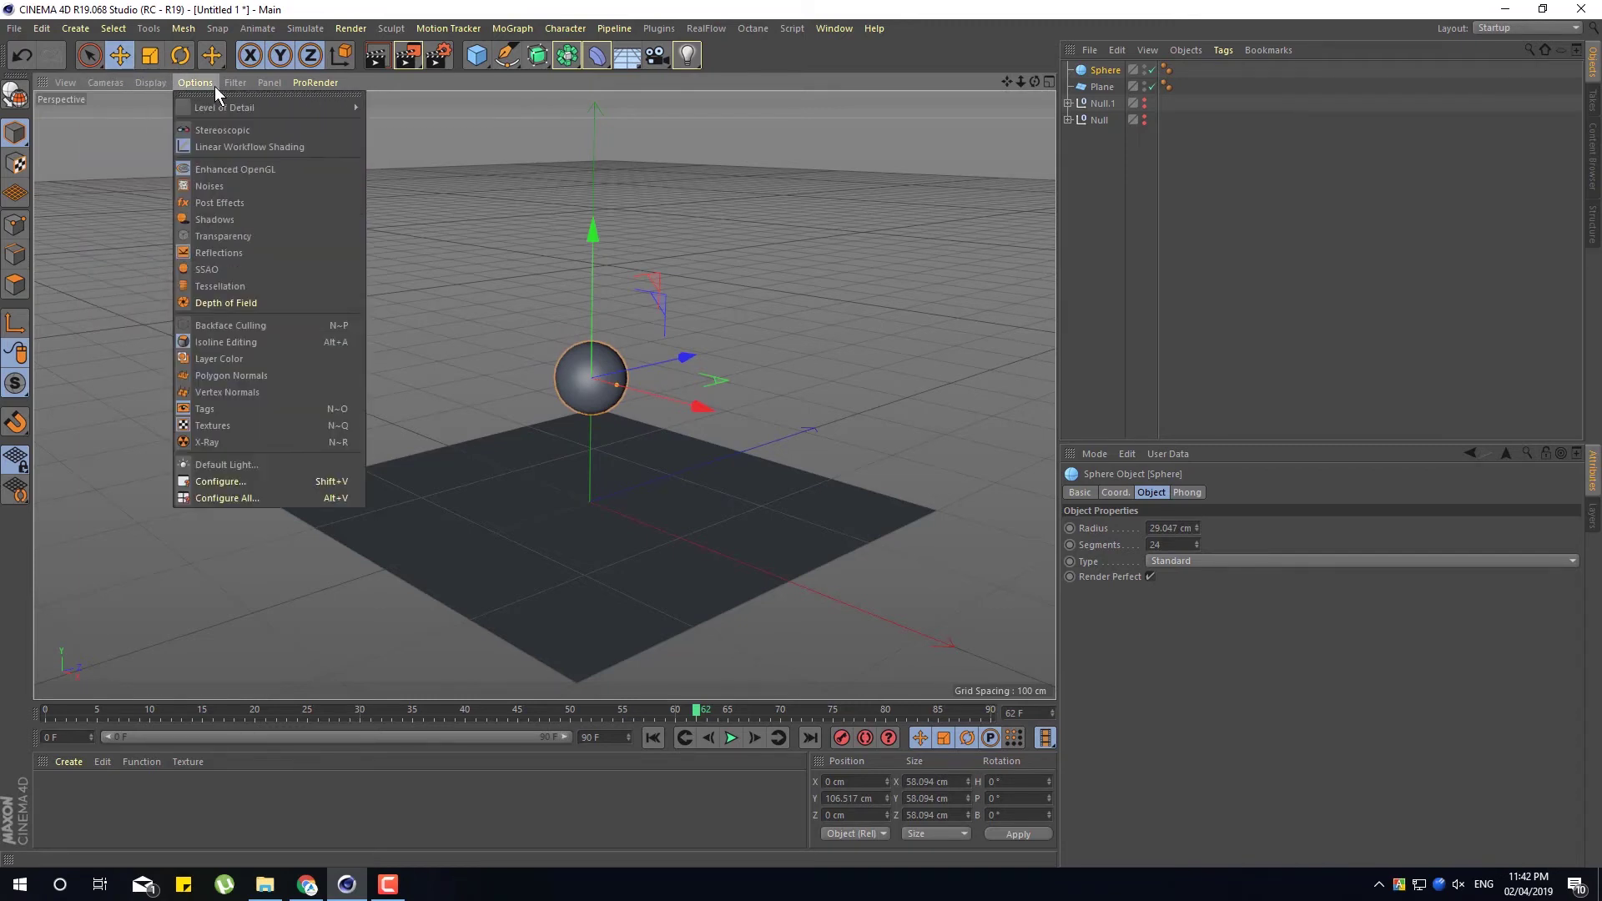
Switch the viewport to Gouraud Shading (Lines) and give the Sphere a Soft Body tag
click(158, 124)
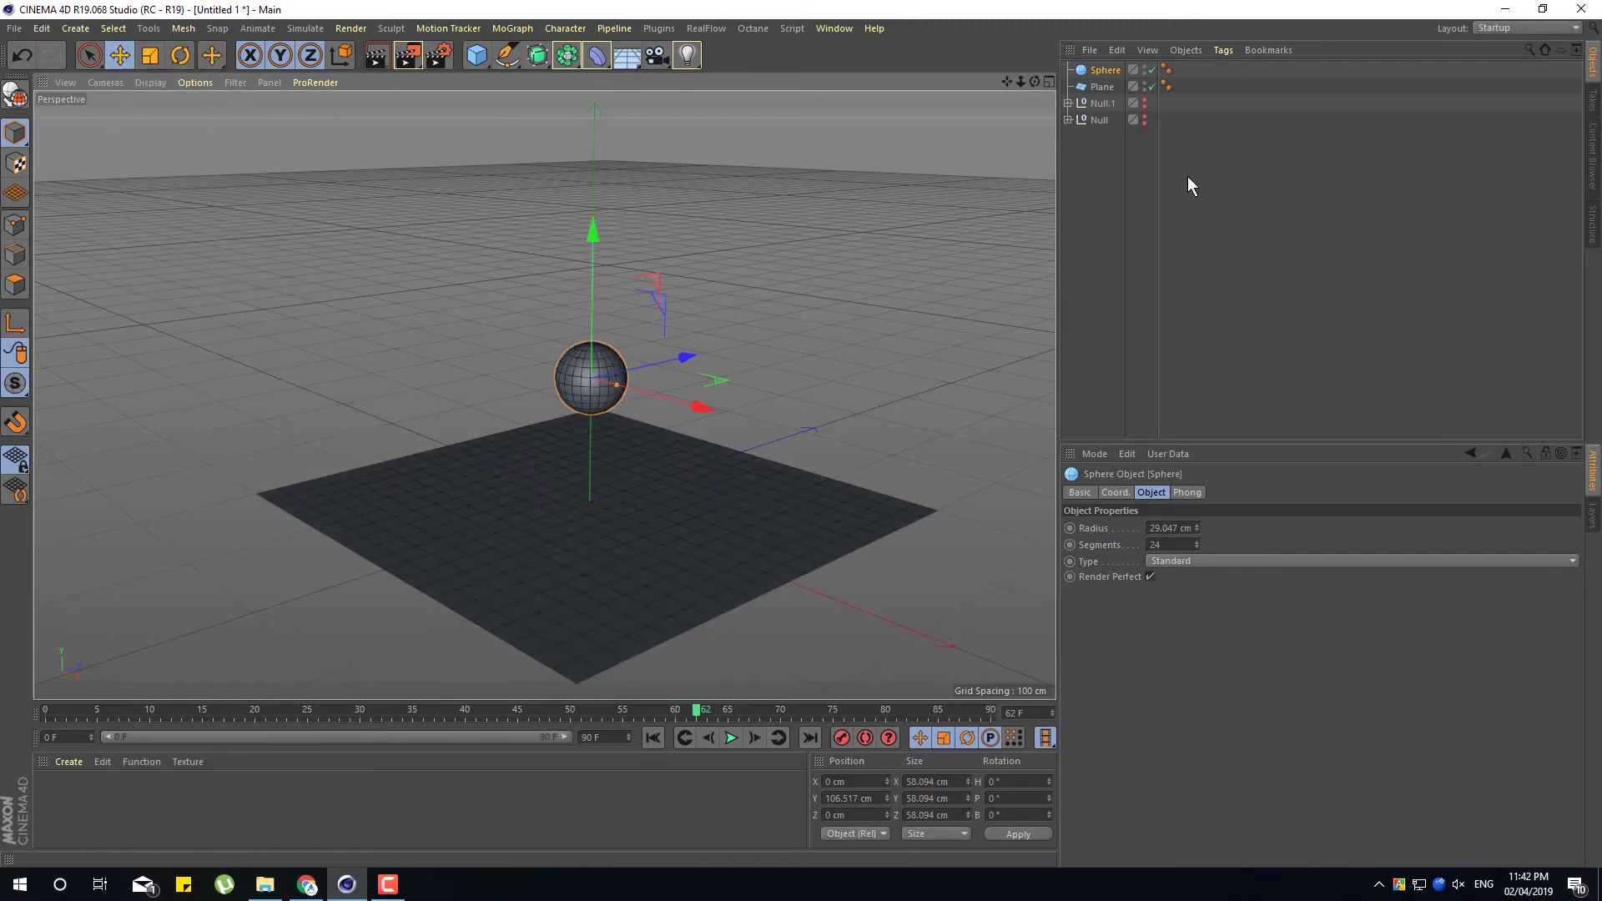
right_click(1100, 70)
mouse_move(1234, 90)
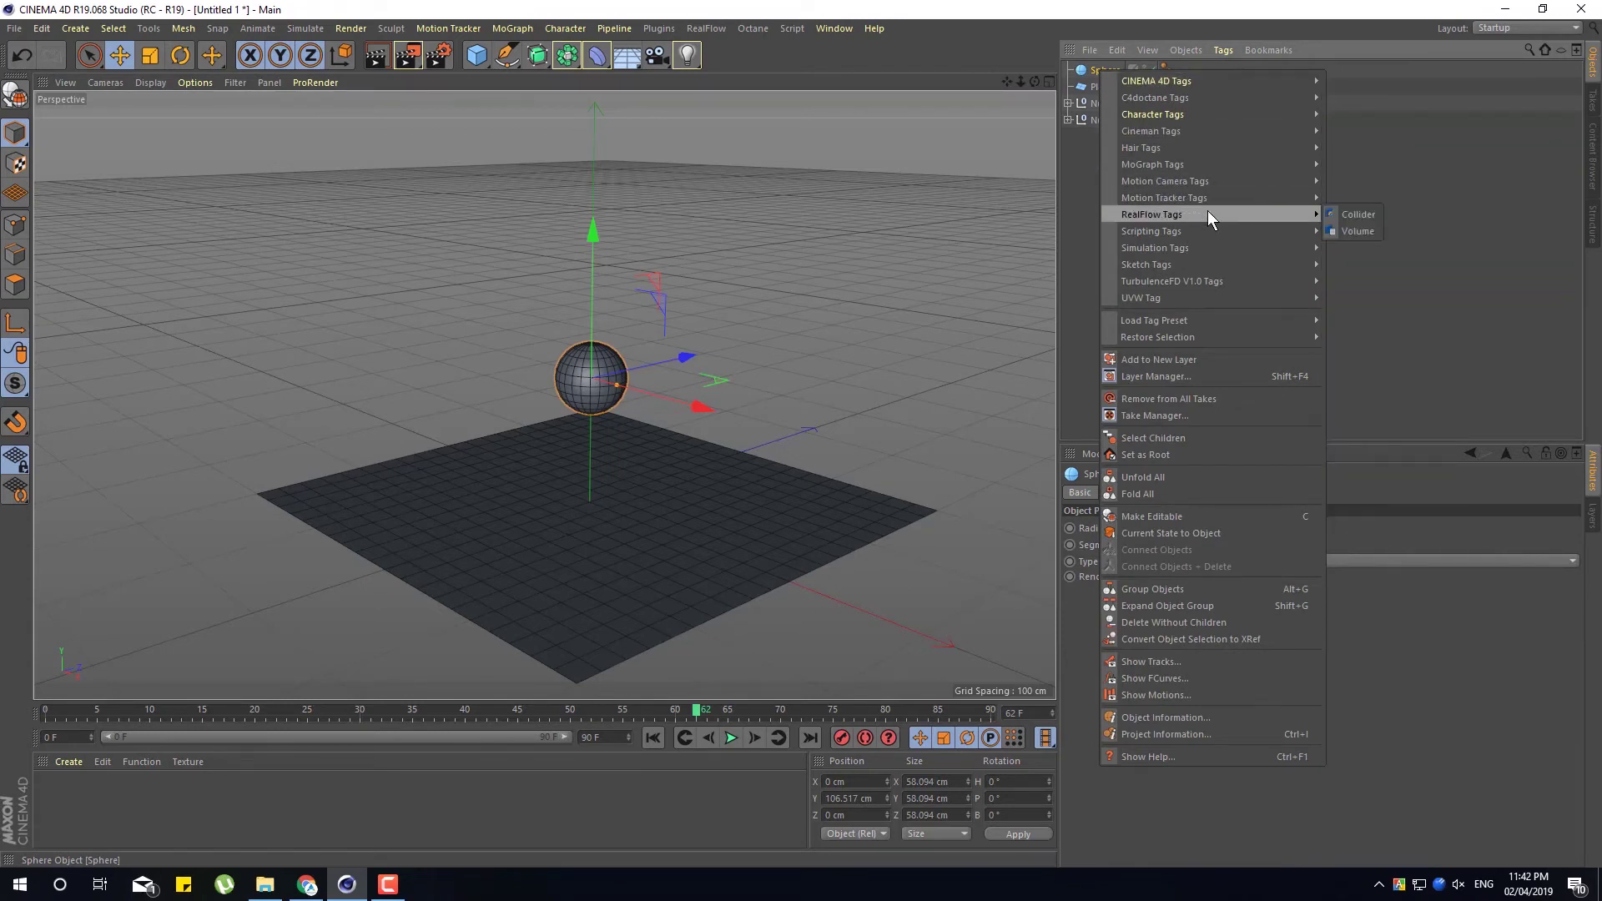
mouse_move(1204, 247)
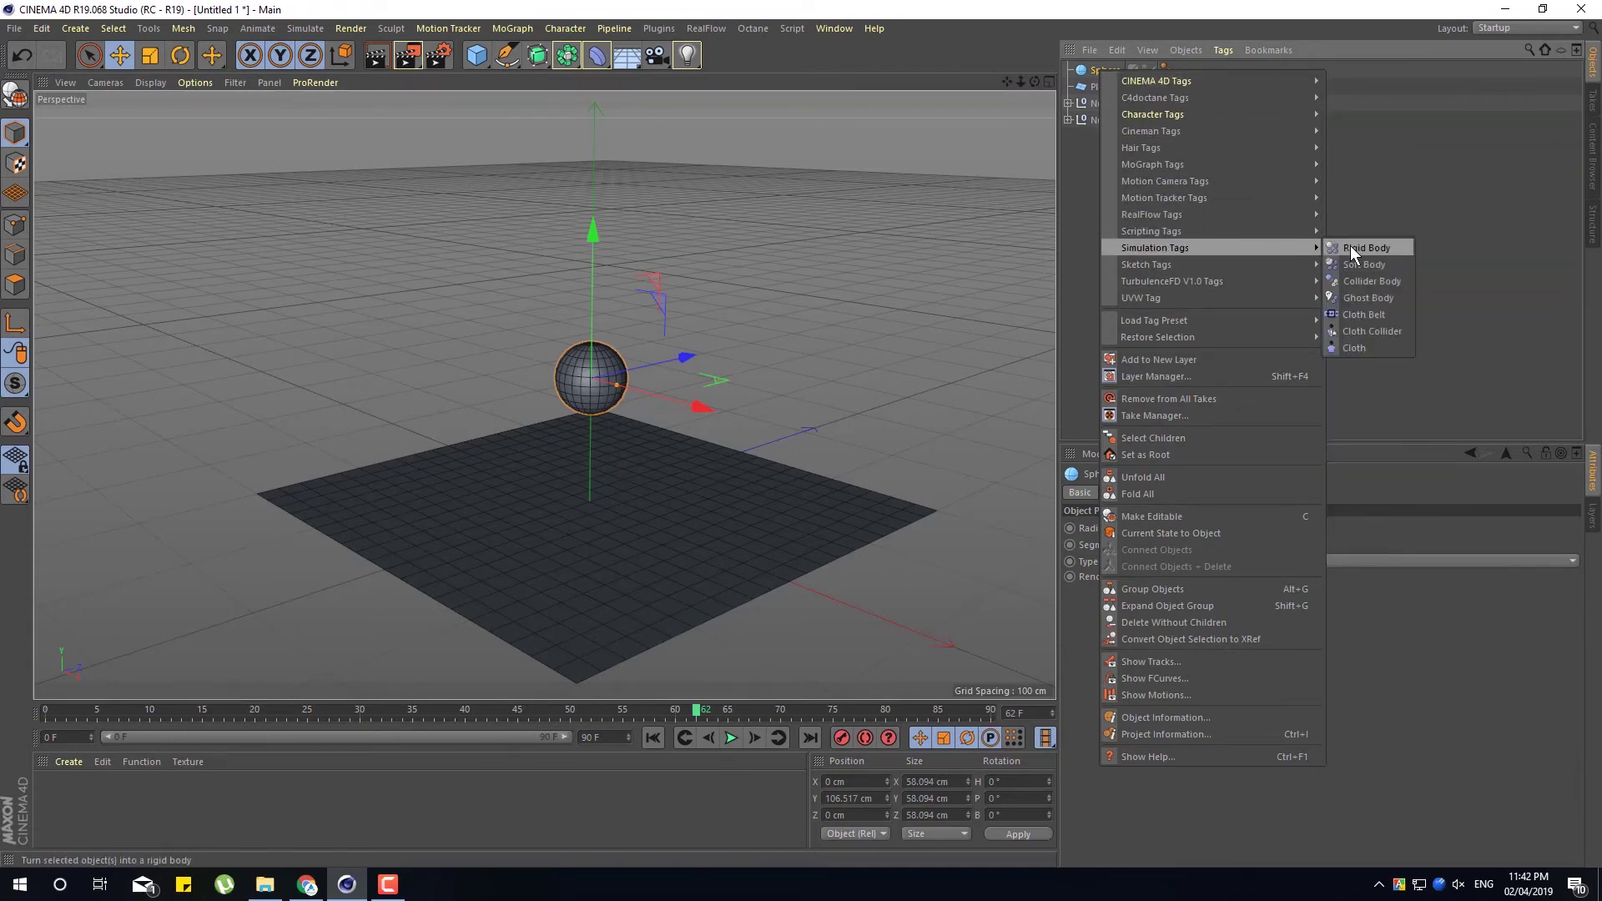
click(1355, 266)
Add a Collider Body tag to the Plane
click(1113, 92)
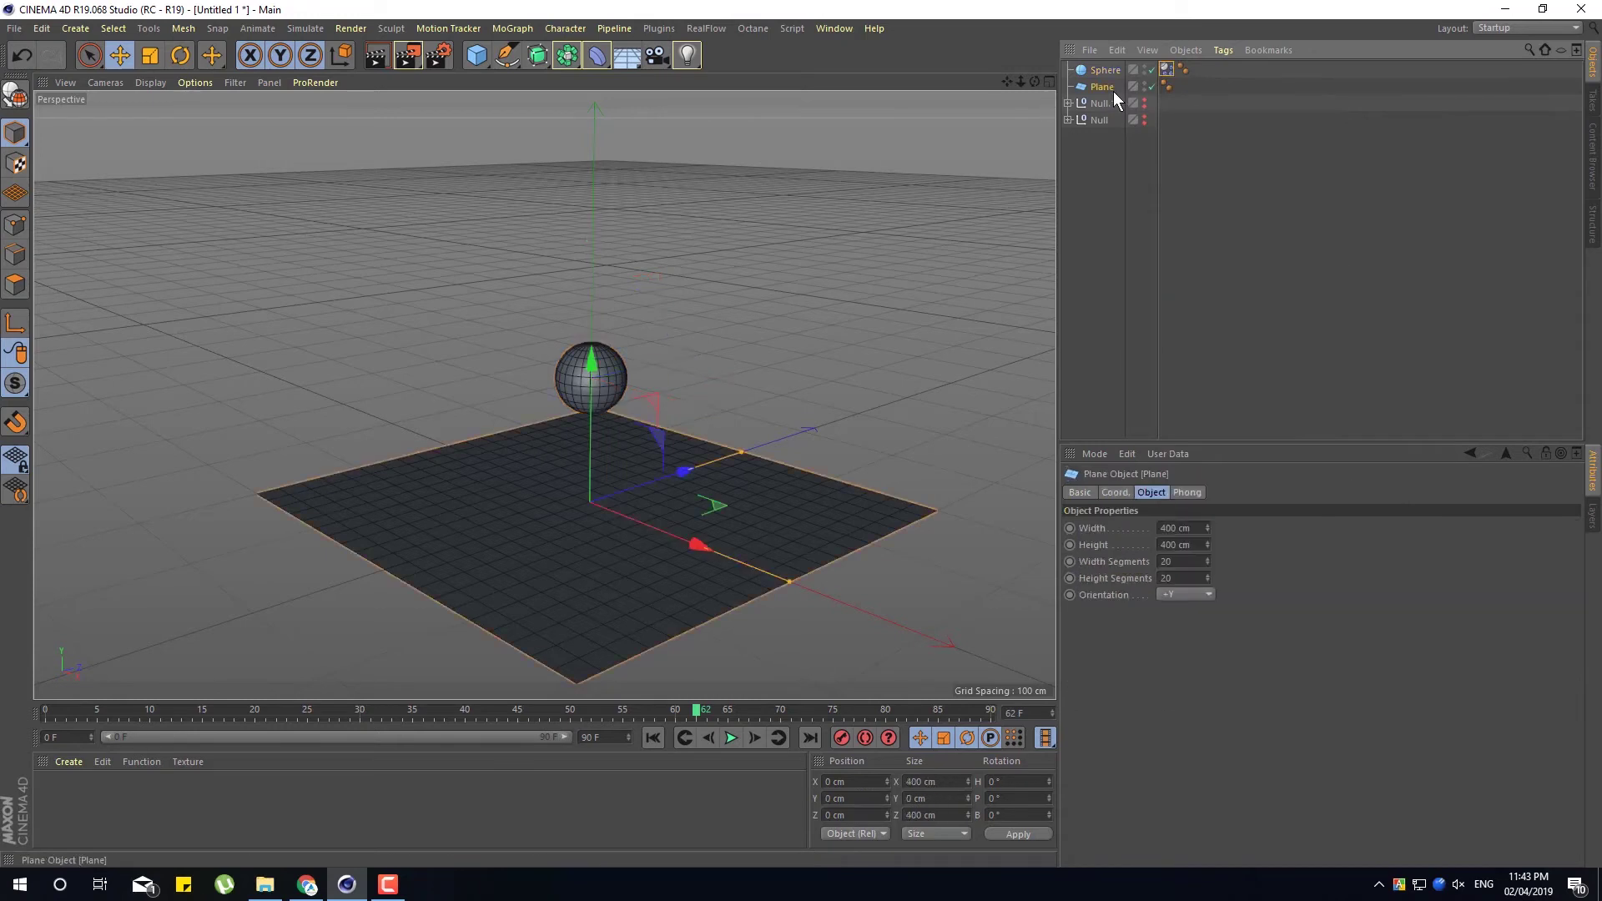
right_click(1113, 92)
mouse_move(1185, 267)
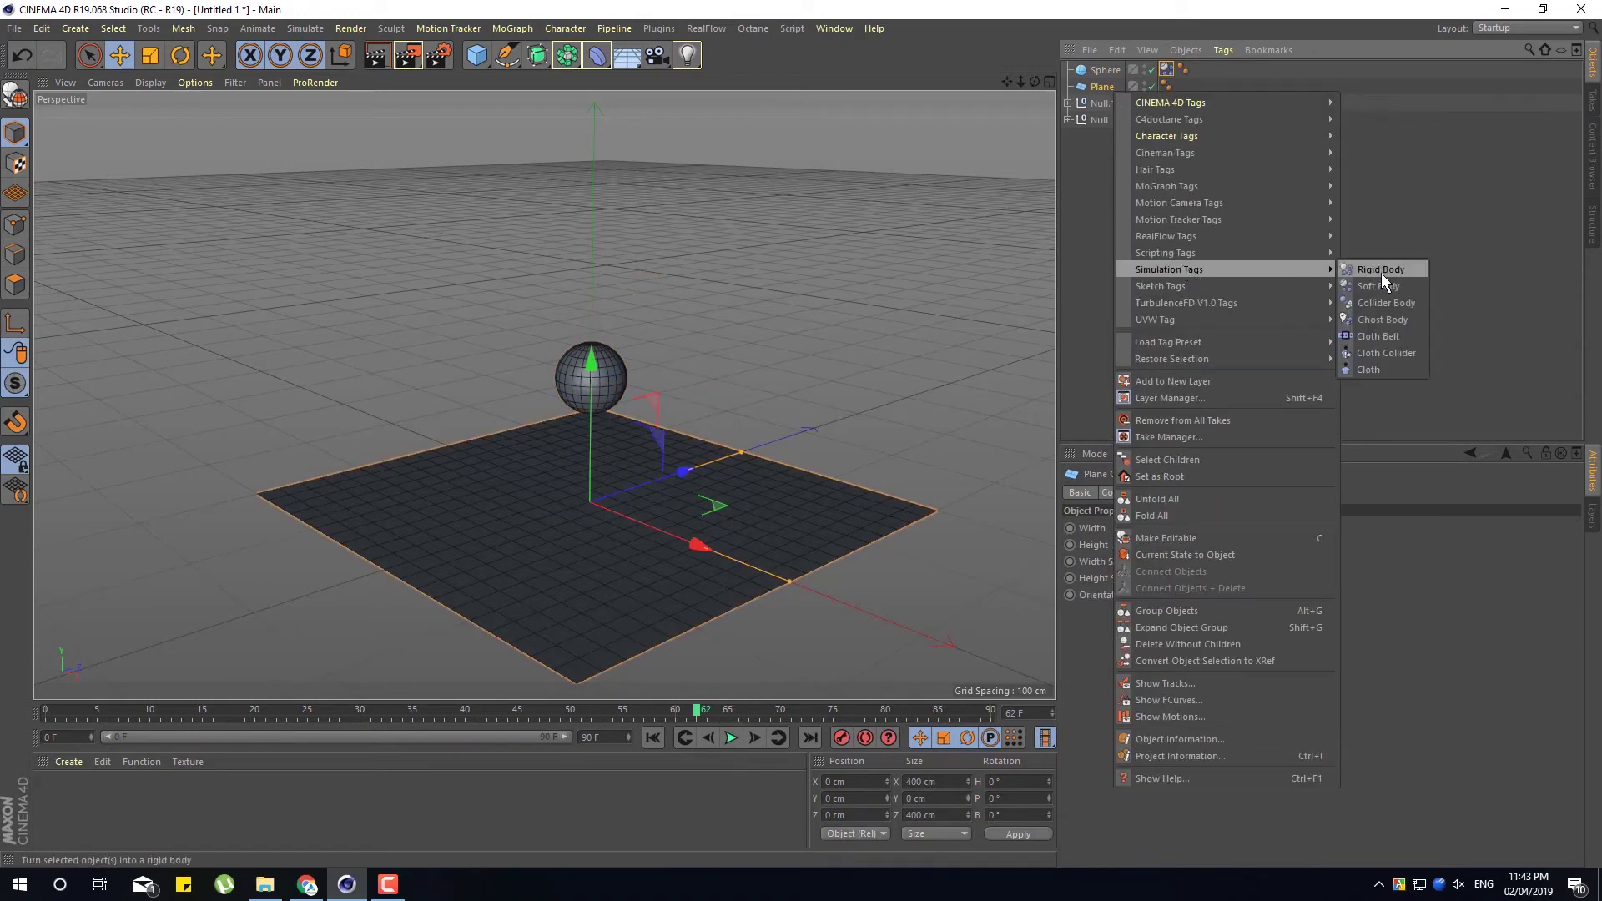
click(1385, 302)
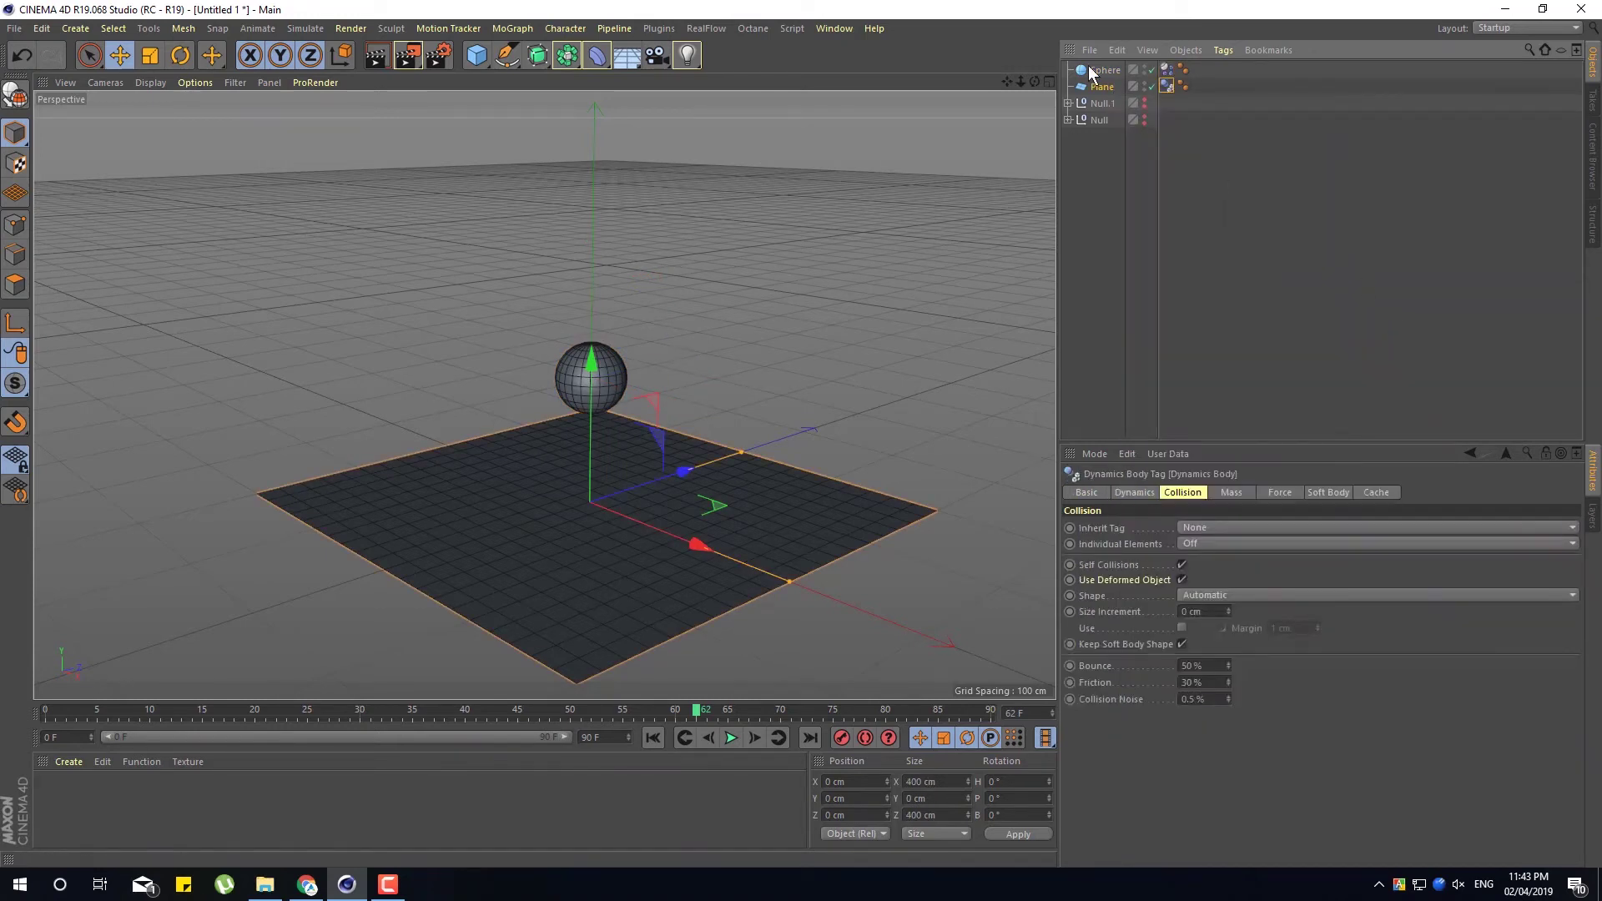
Rewind and play the simulation to watch the sphere drop onto the plane
click(652, 738)
click(731, 737)
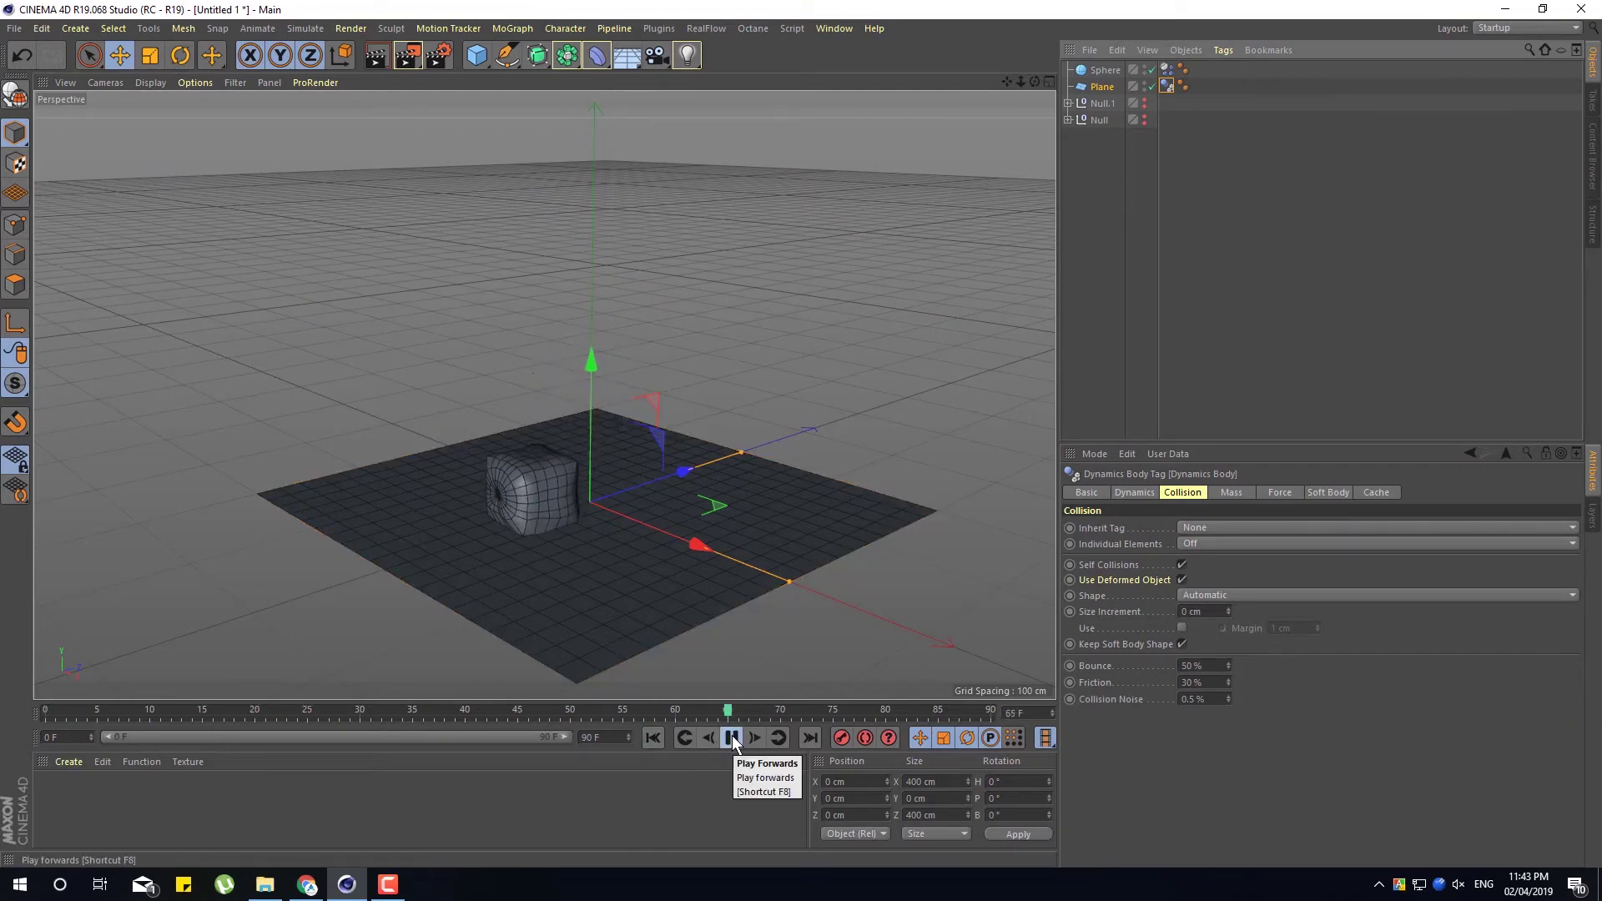
click(731, 738)
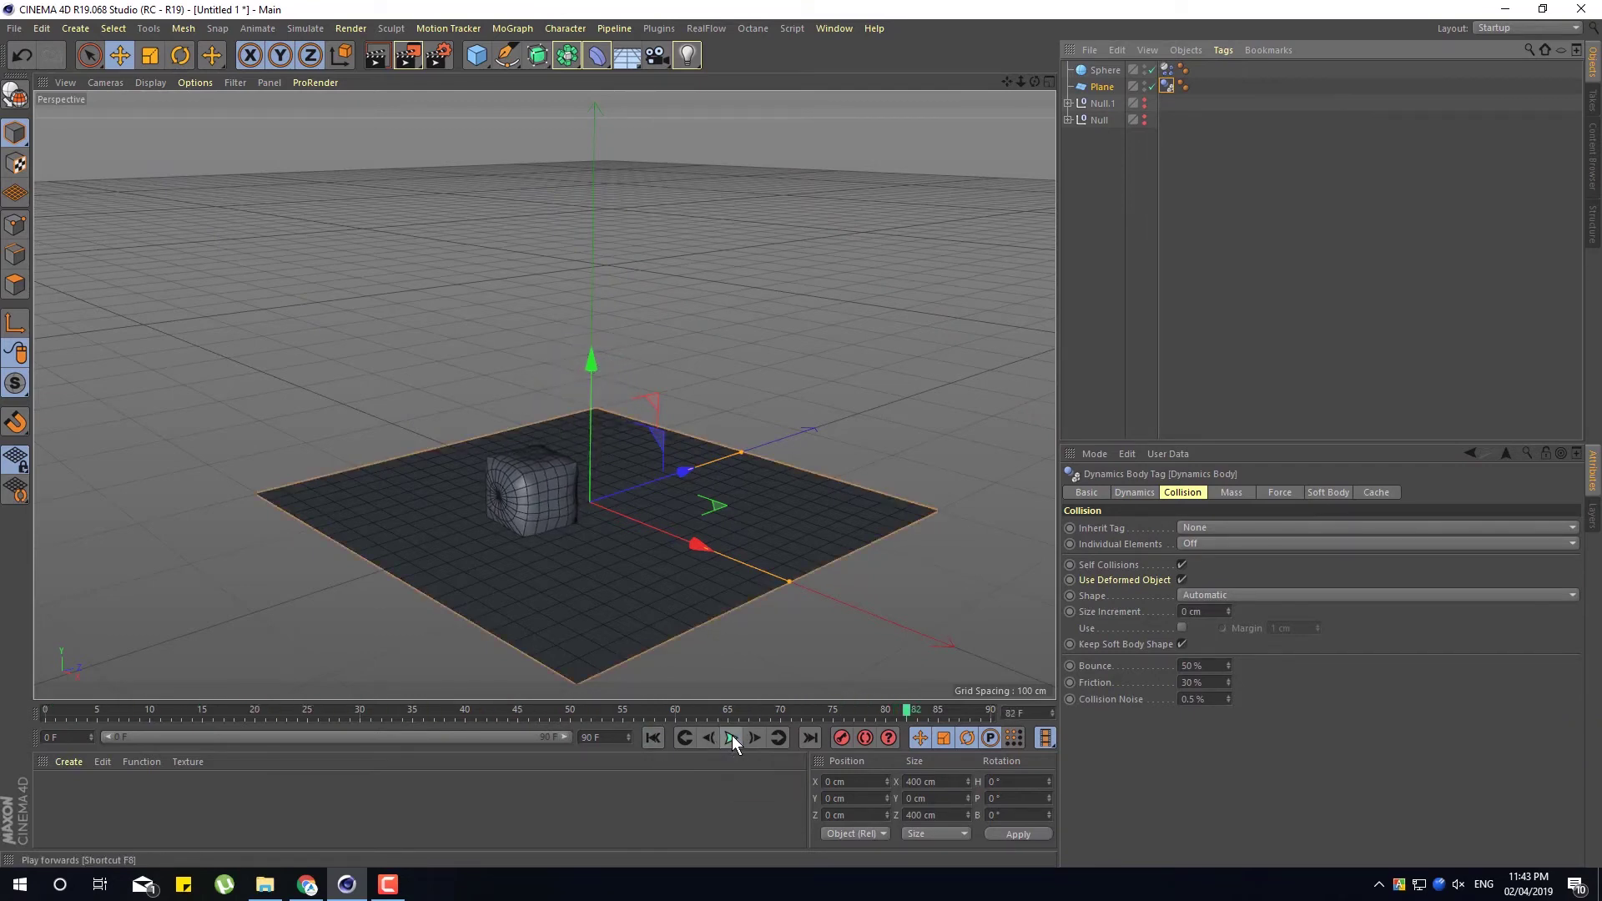
Go to frame 0 and delete Null.1 and Null with all their old domino-scene objects
click(1121, 67)
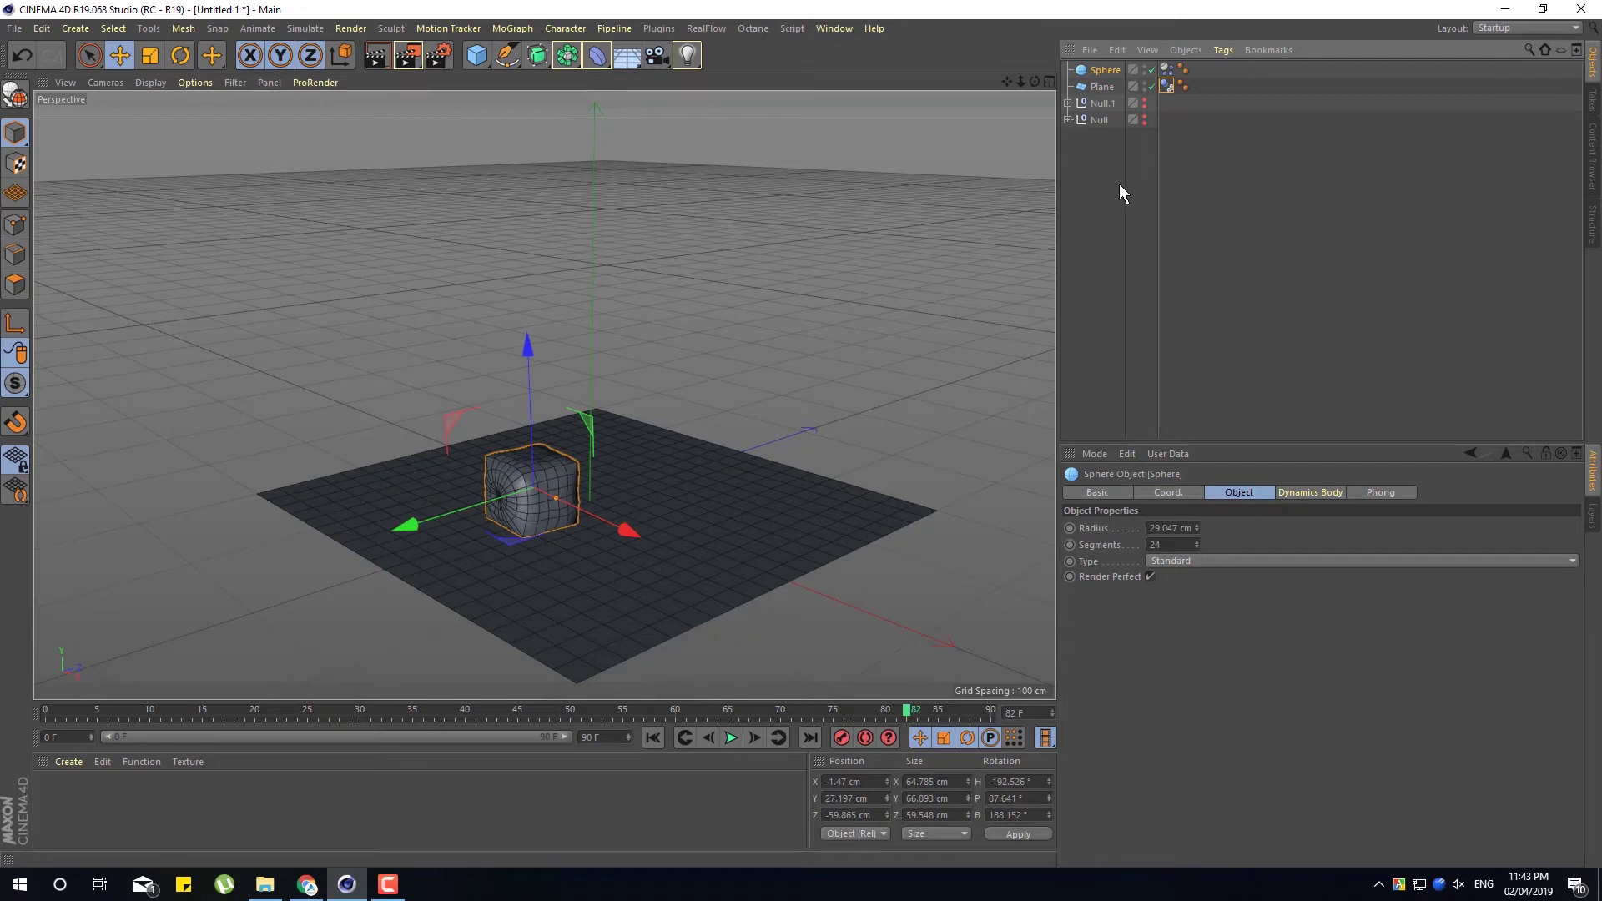
click(1068, 103)
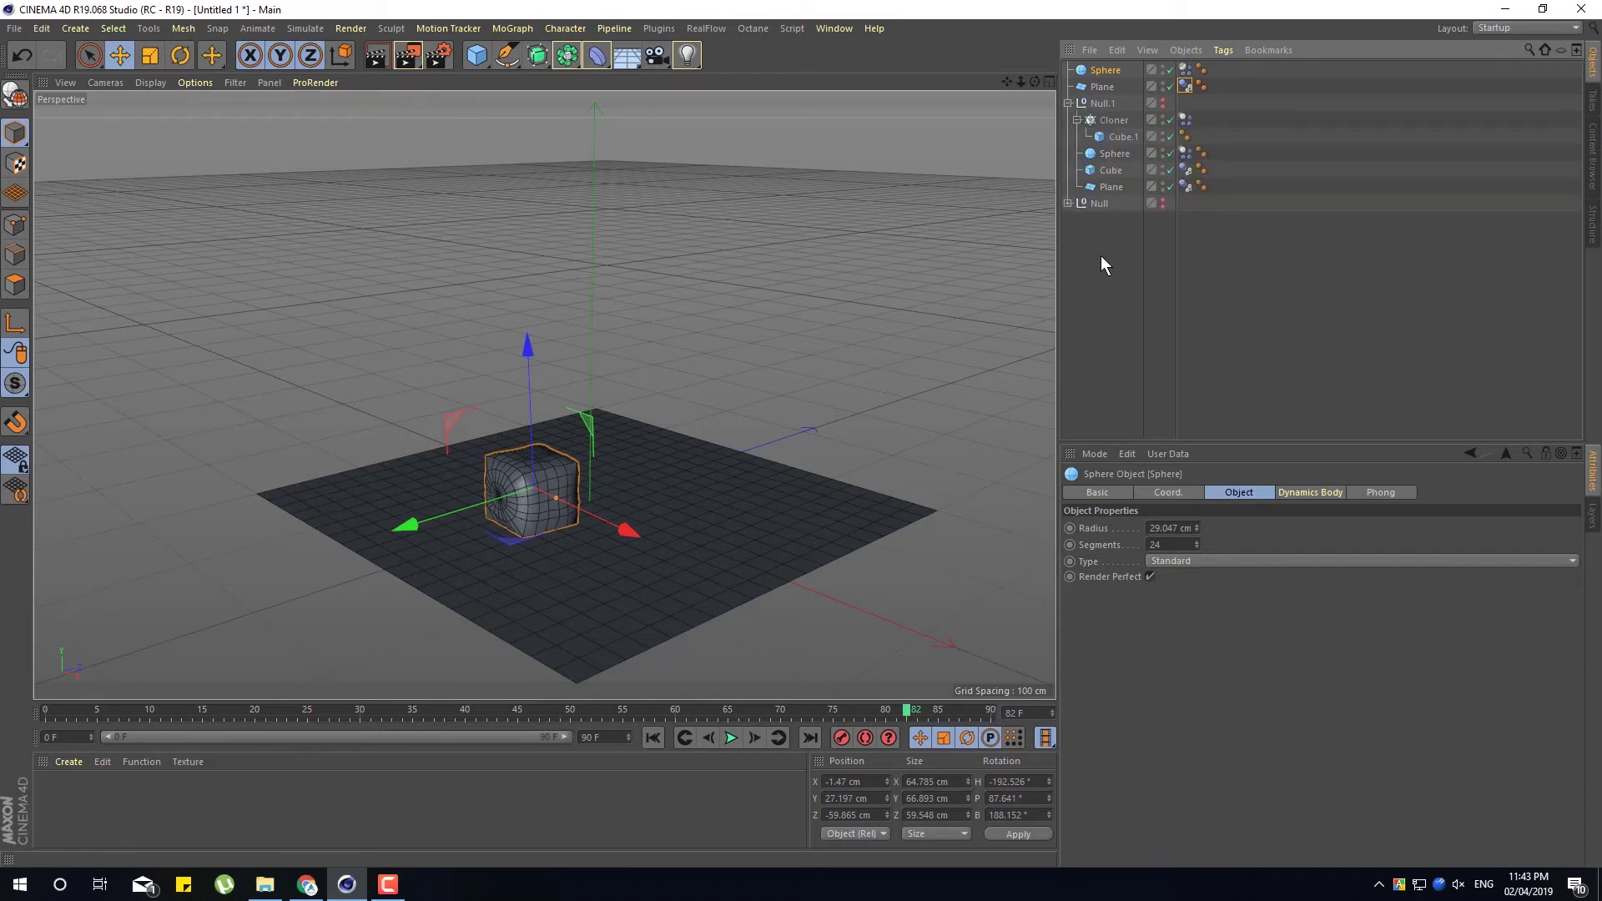
click(656, 736)
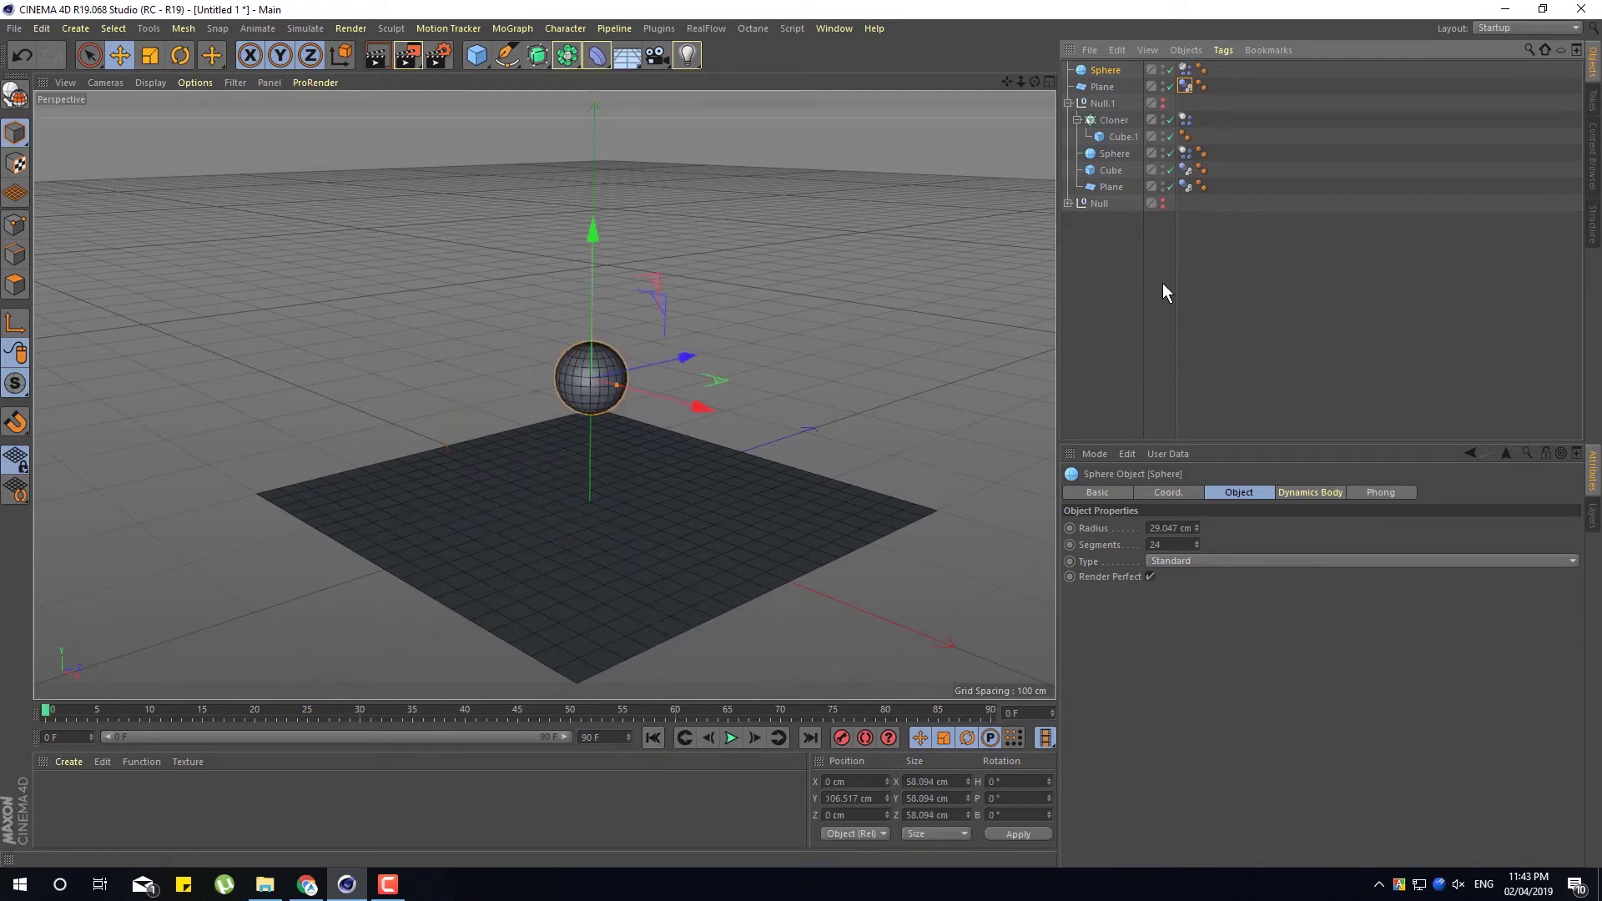
drag(1102, 178, 1078, 99)
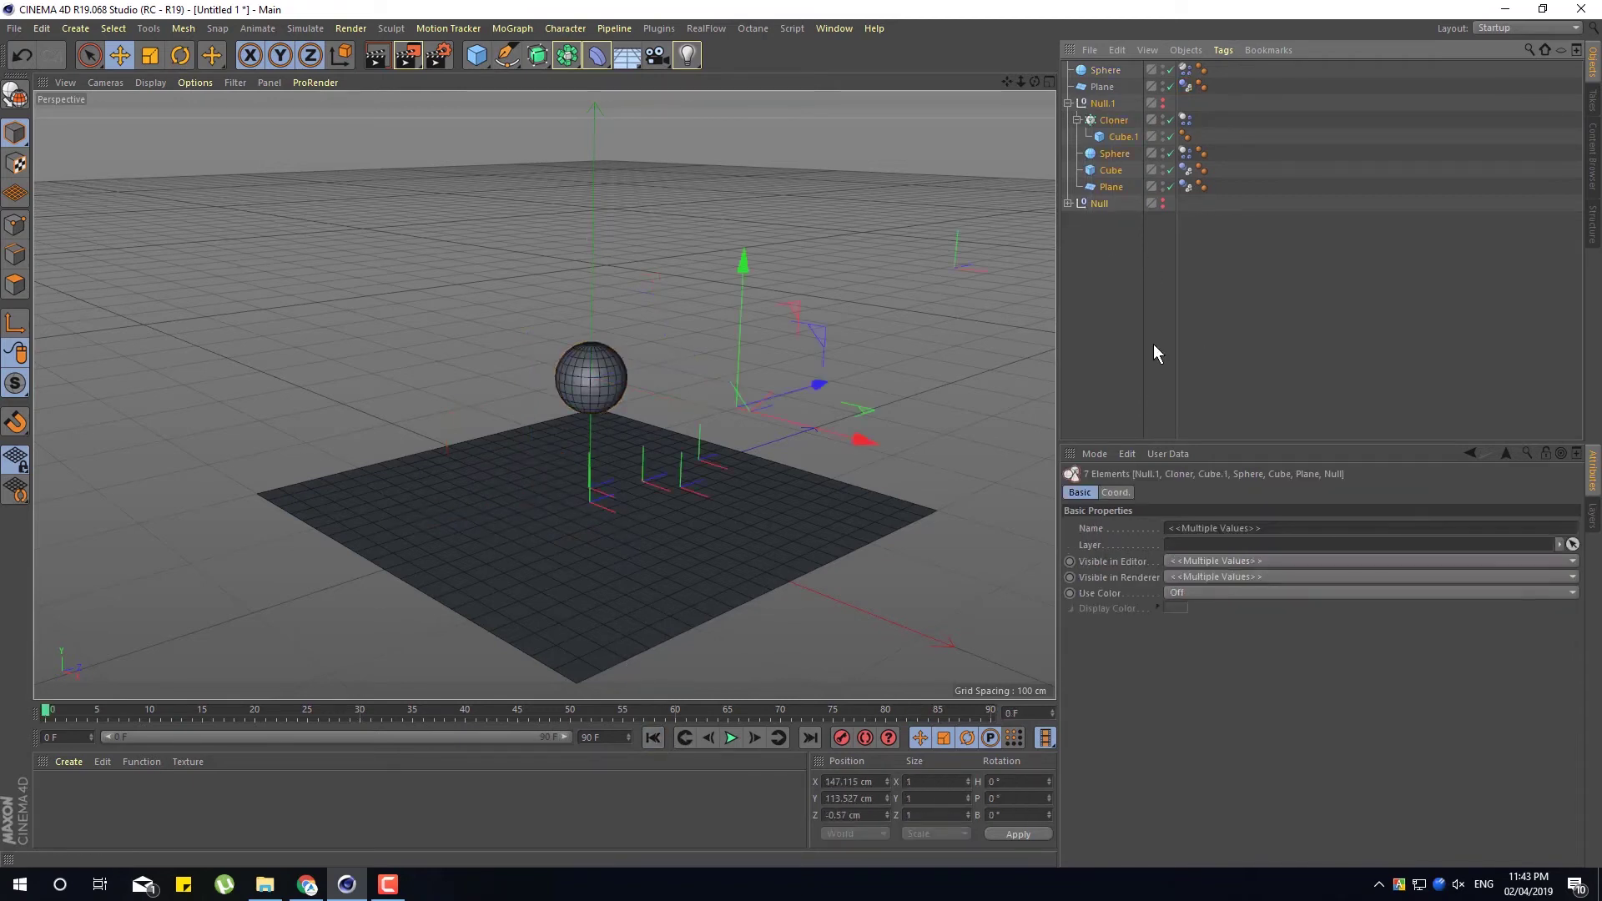
key(Delete)
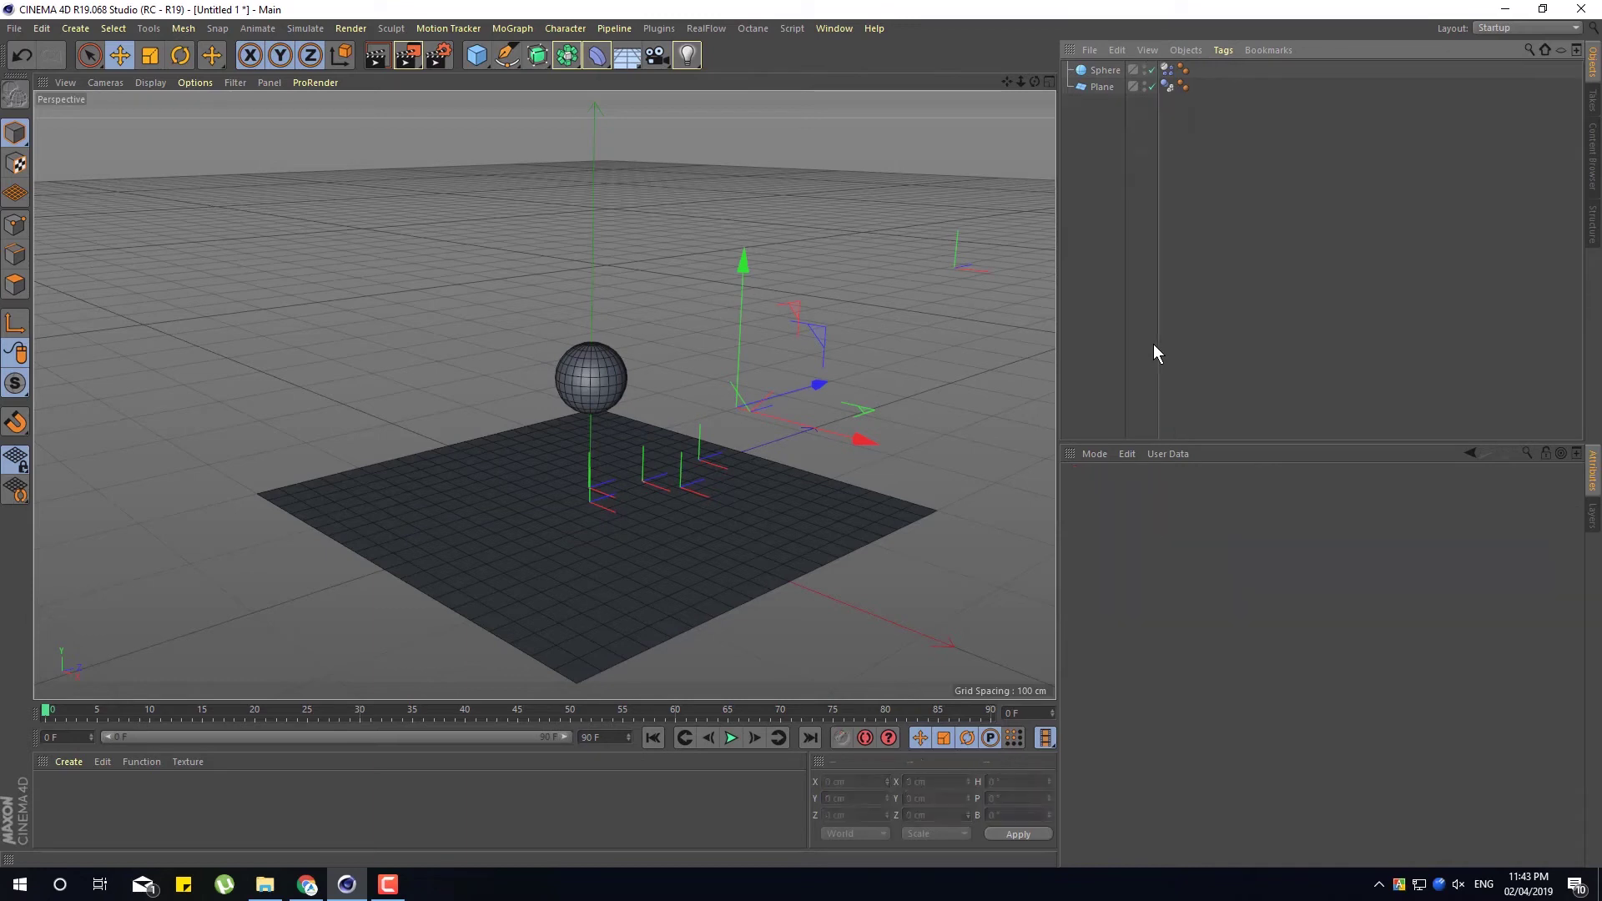
Replay the fall to frame 60, zoom in on the squashed sphere, and select Sphere
click(729, 737)
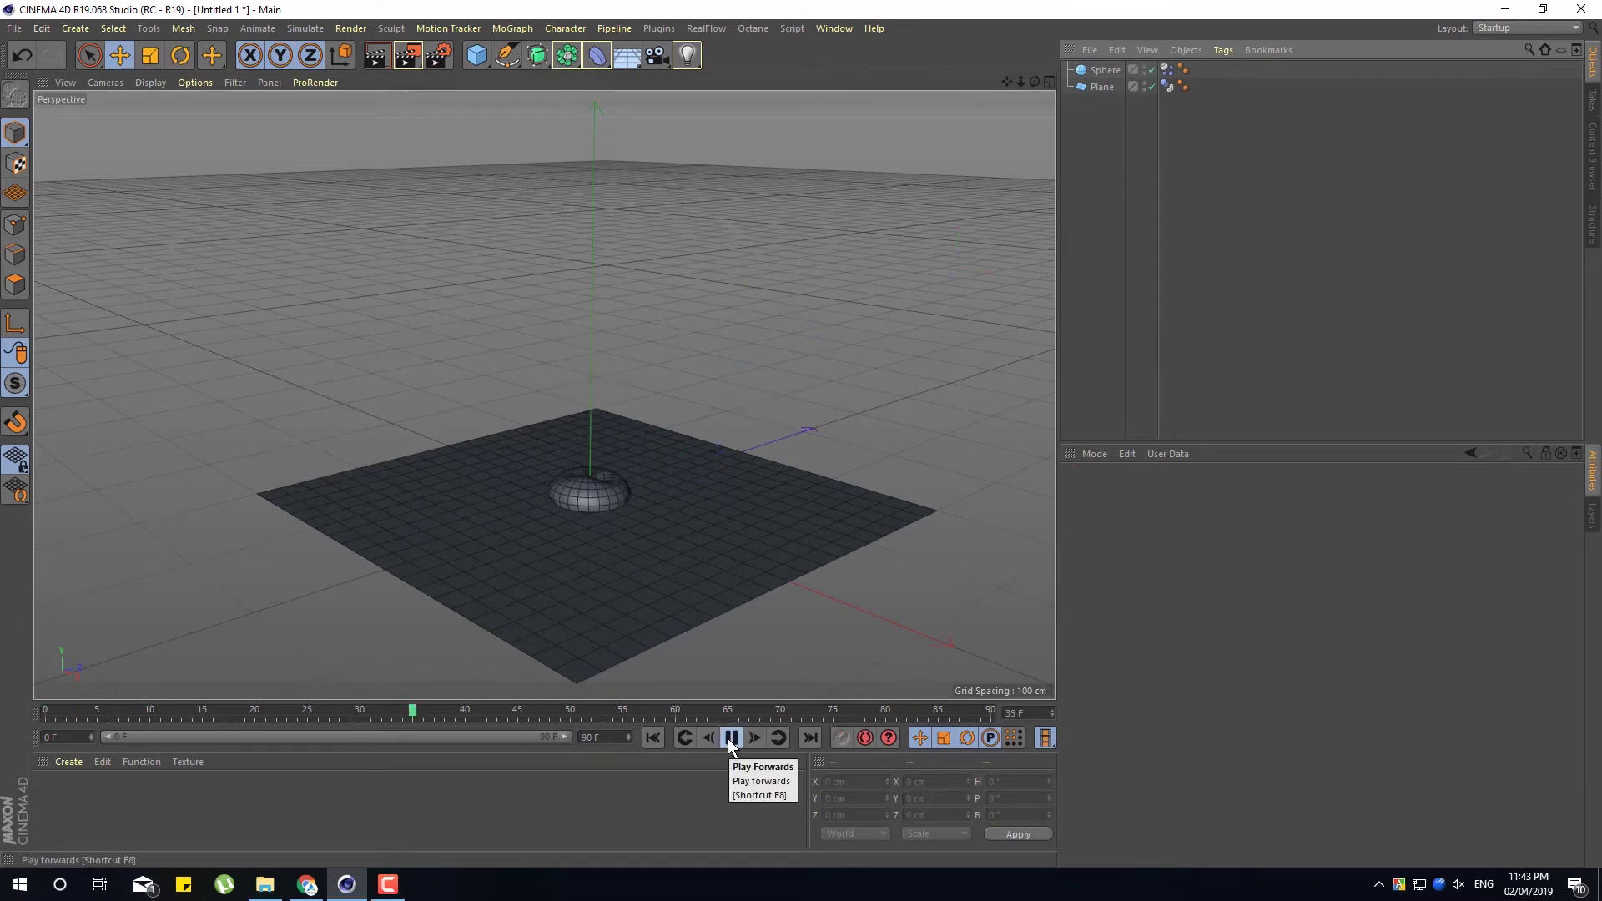
click(731, 738)
click(653, 738)
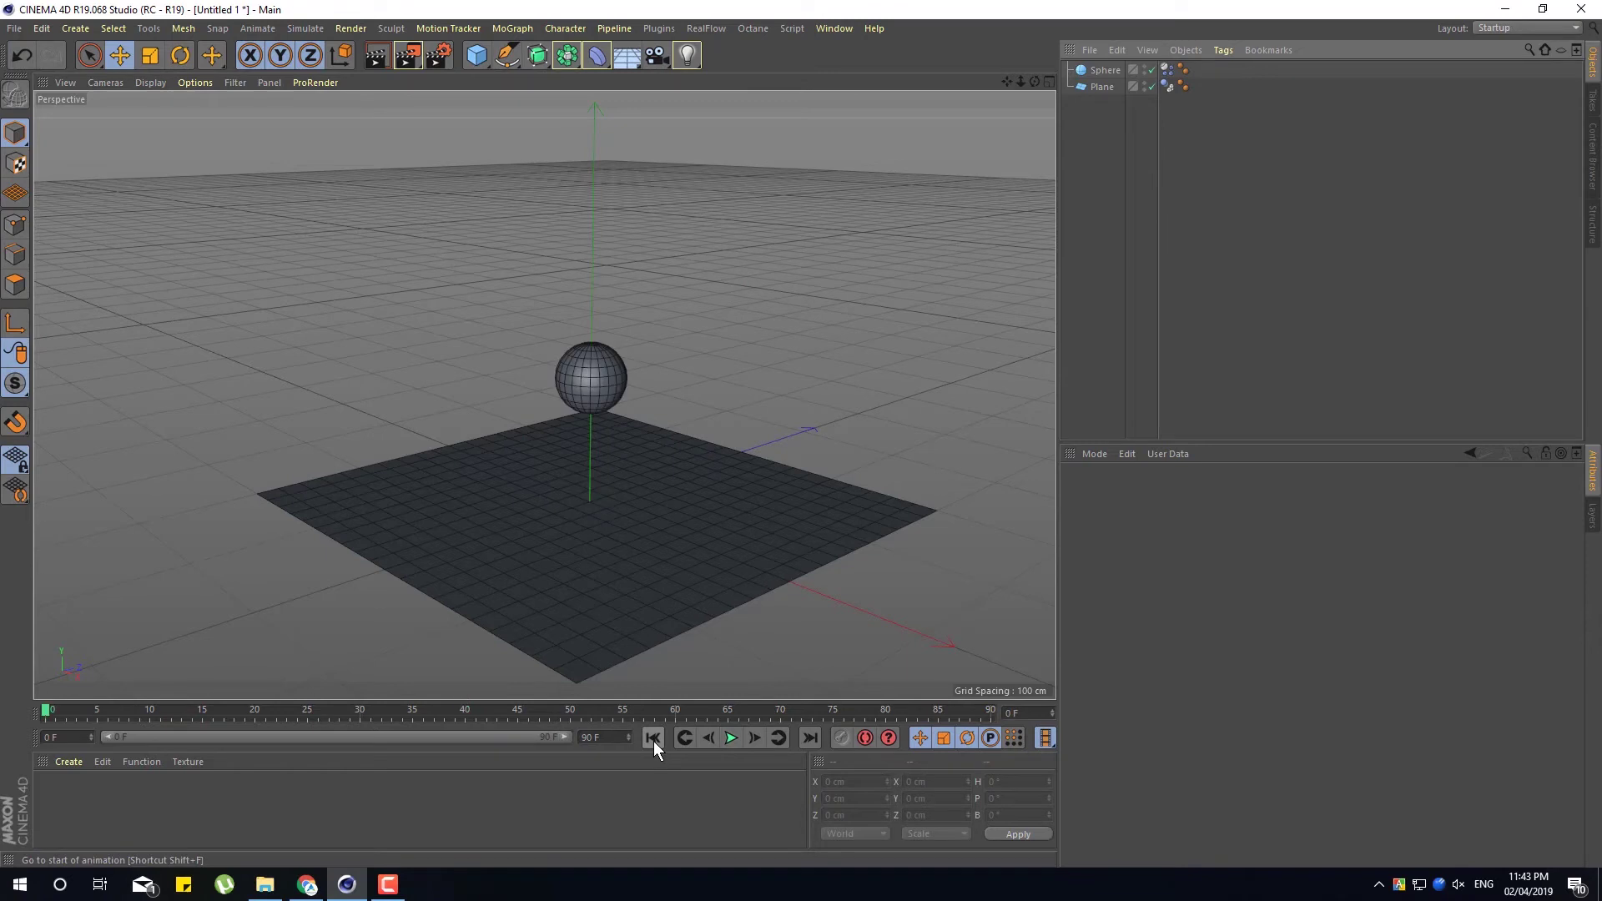
click(731, 737)
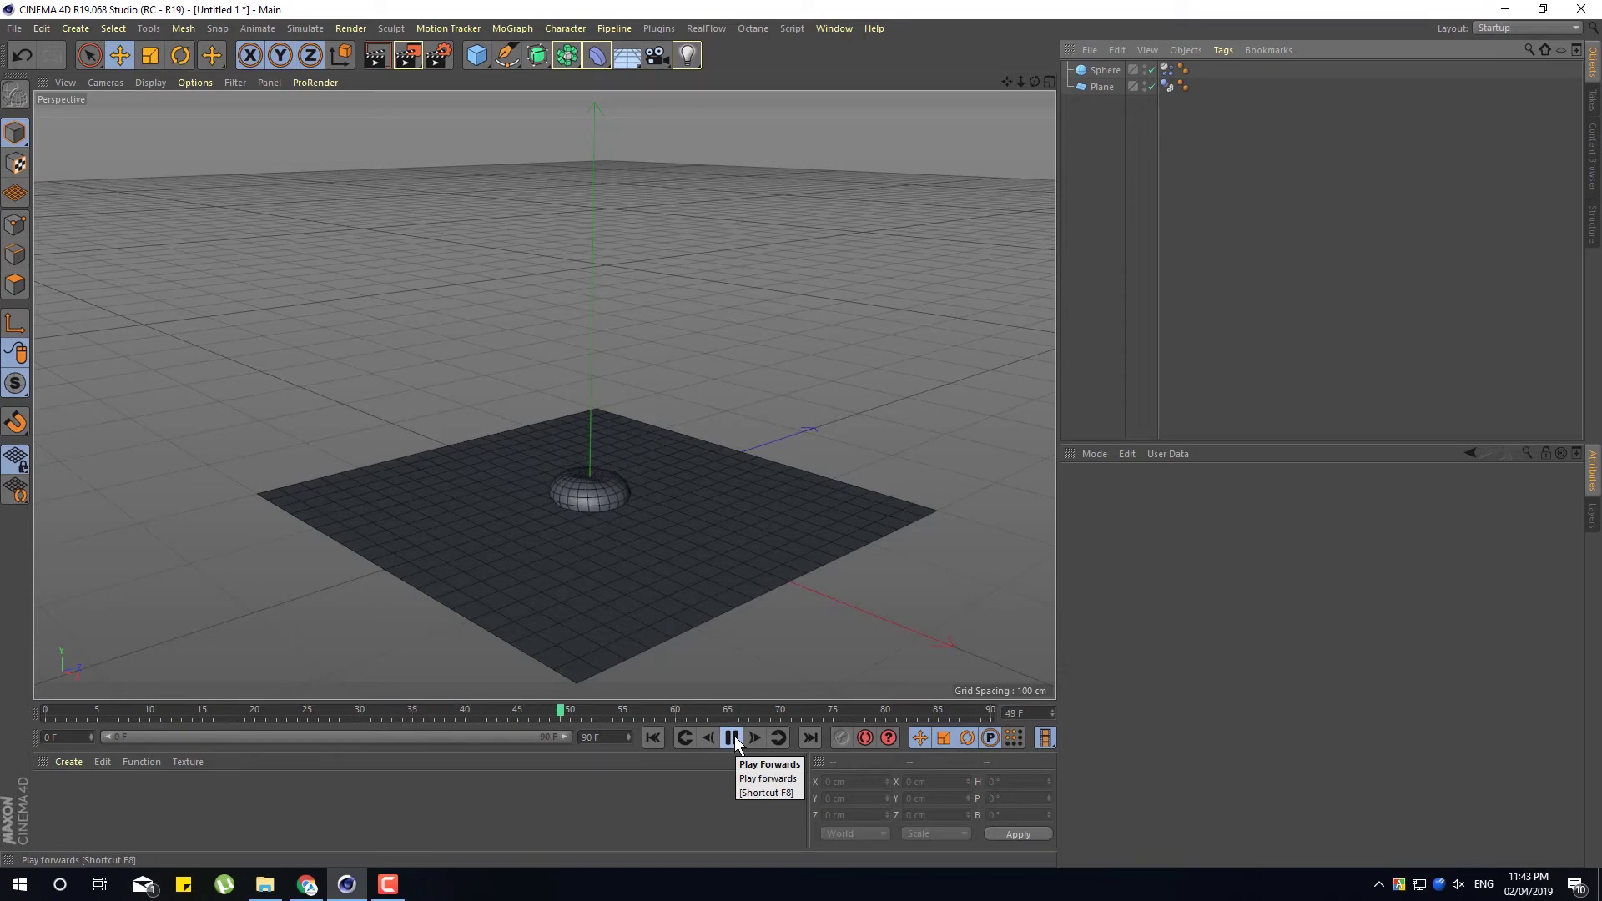
click(731, 737)
scroll(651, 443, up, 3)
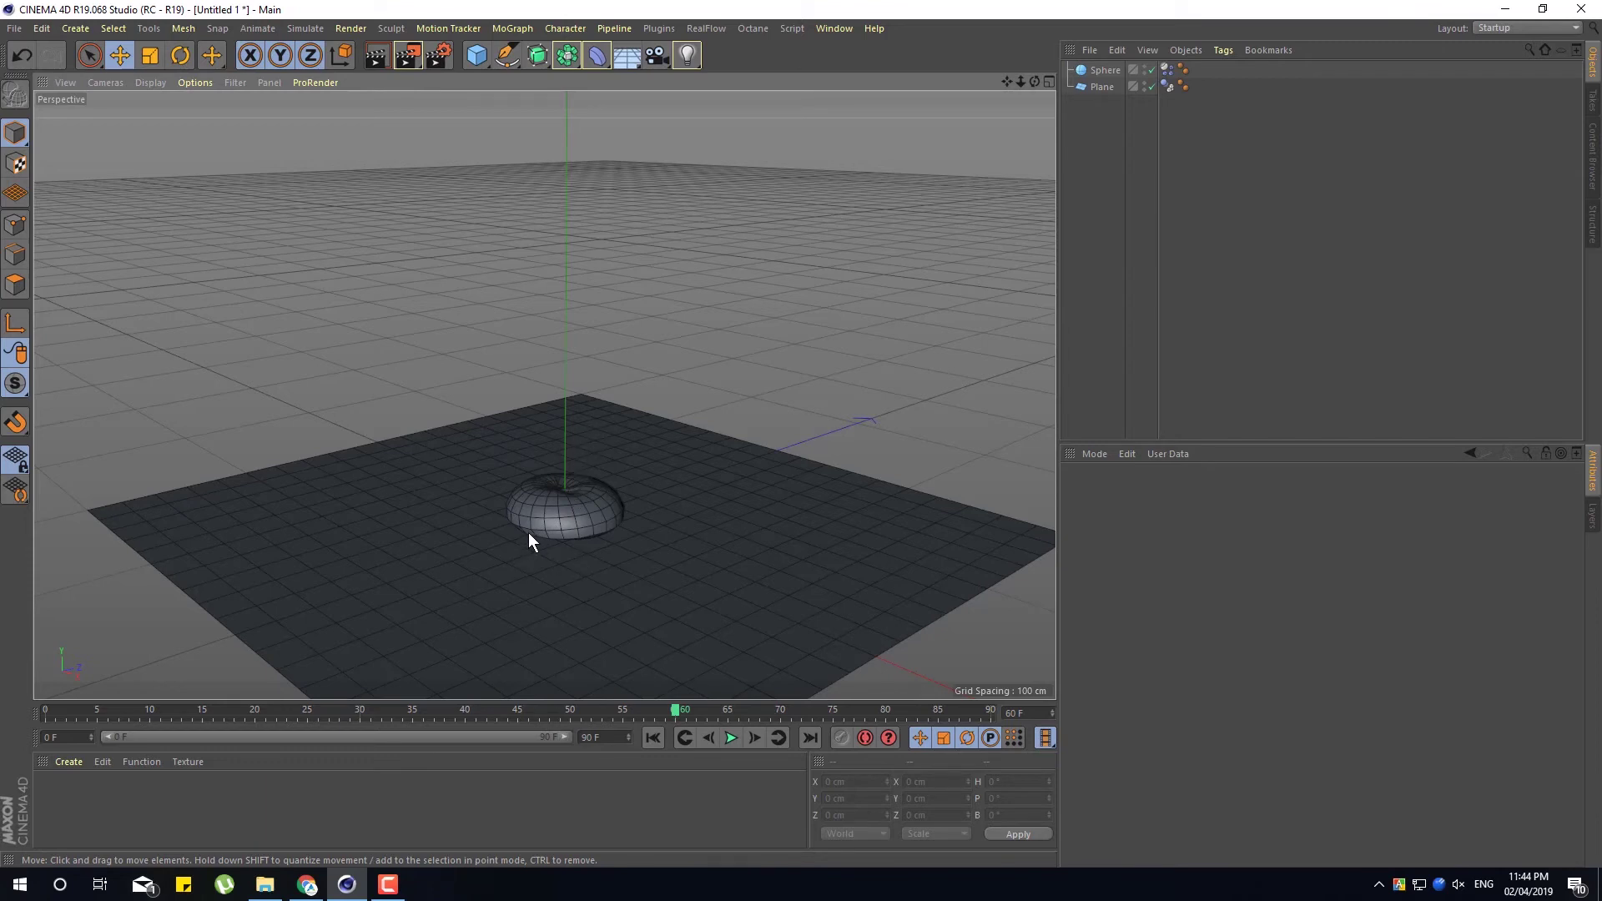
click(1104, 71)
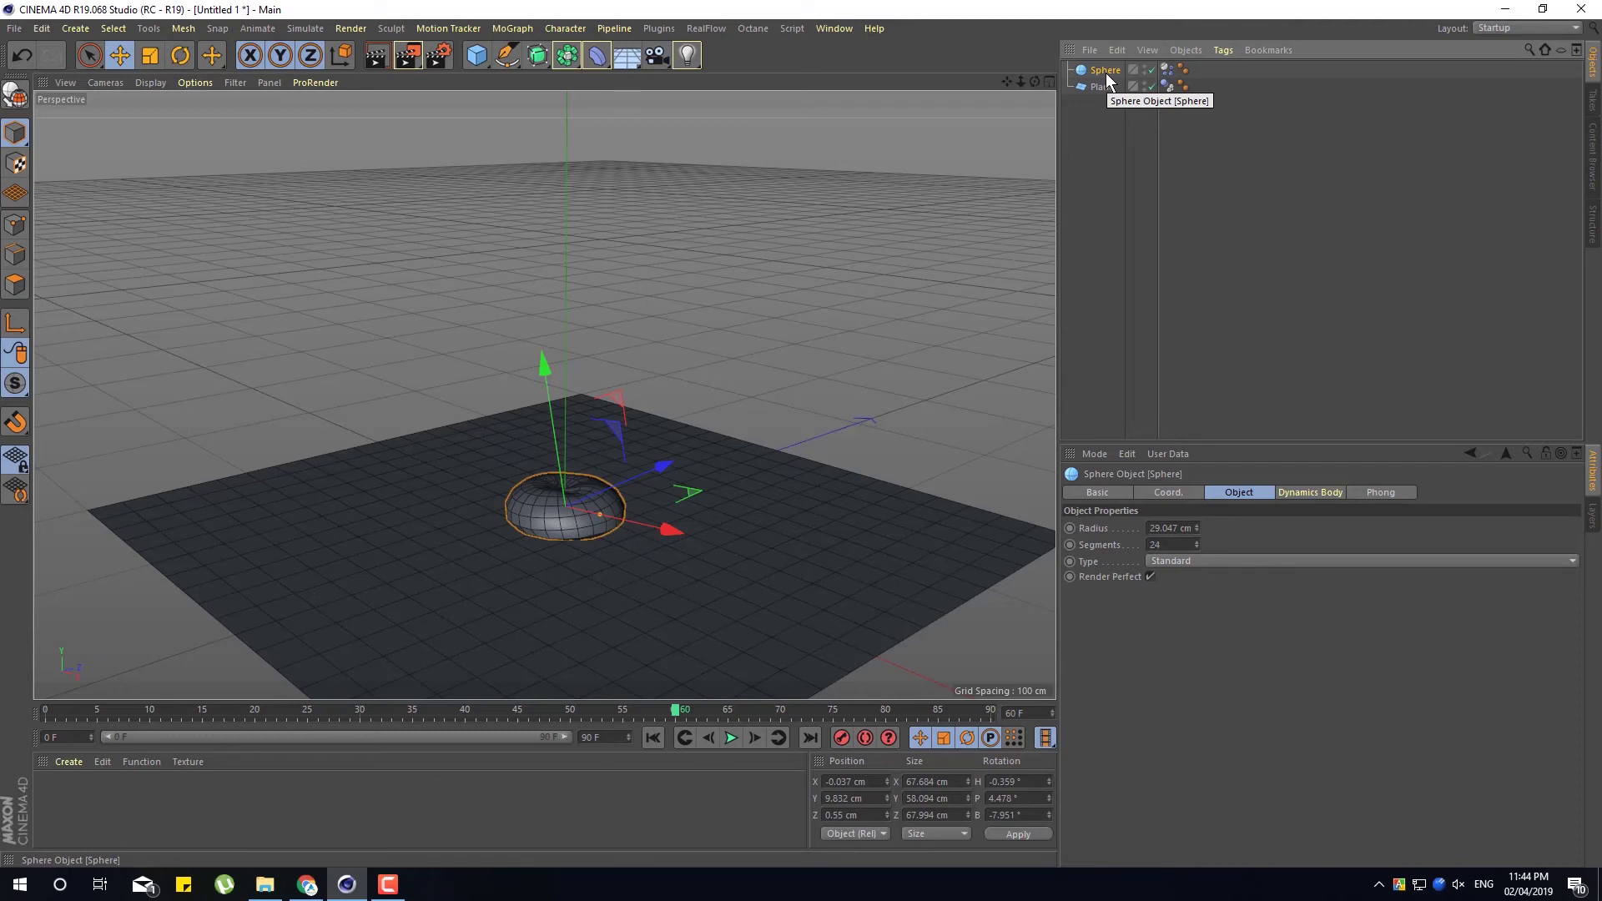
Show Project Settings > Dynamics > Expert: Steps per Frame 5, Max Solver Iterations 10
key(ctrl+d)
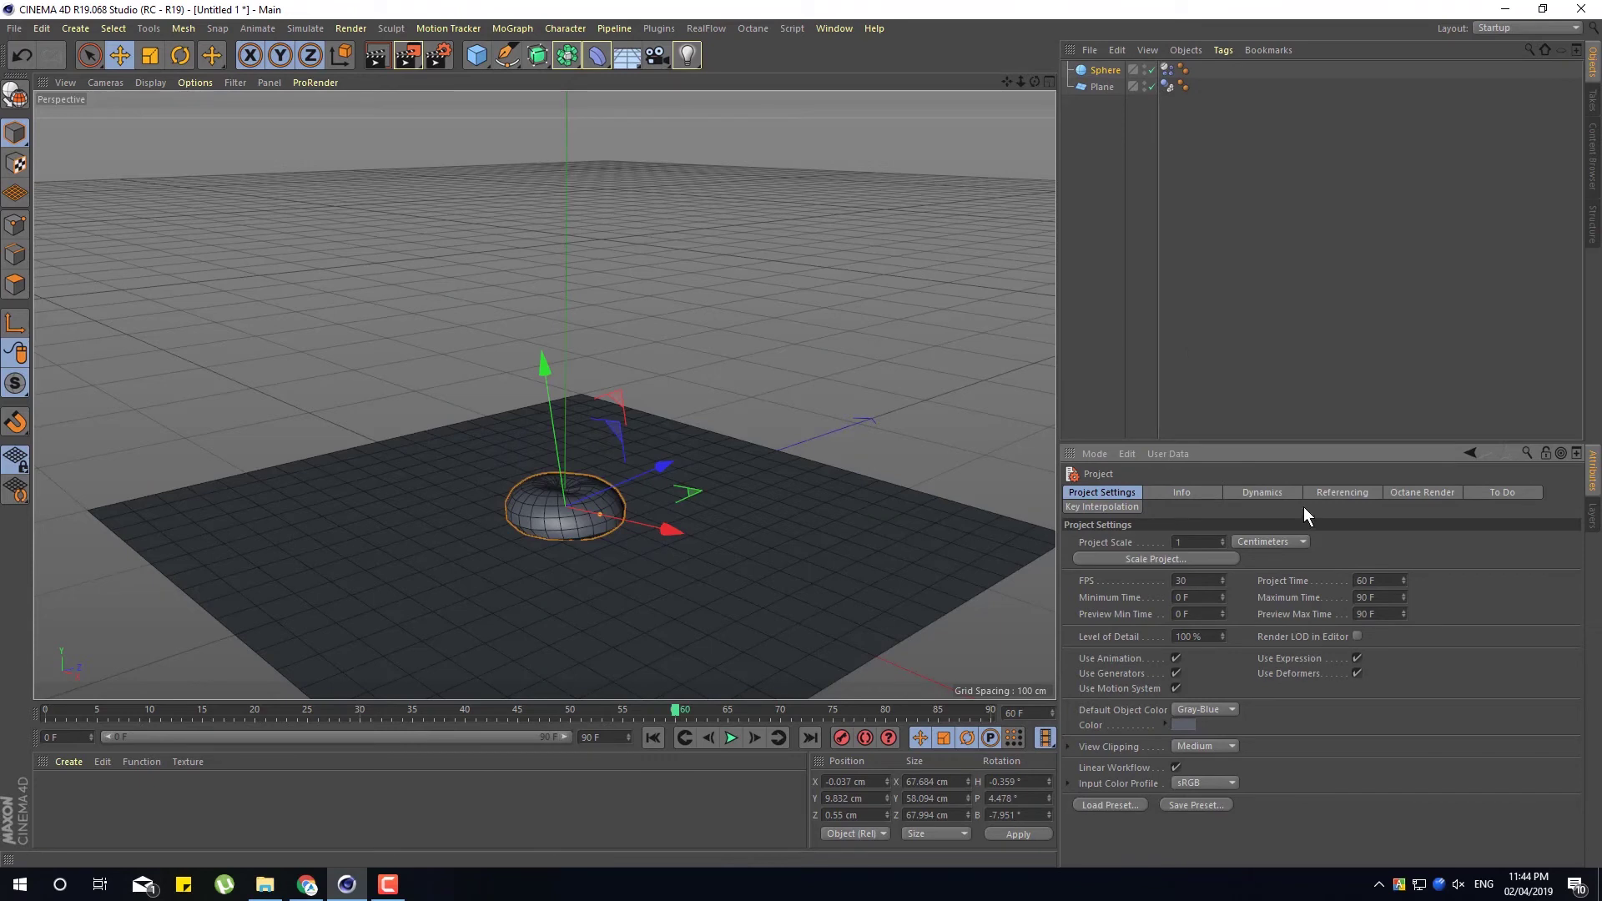
click(1273, 494)
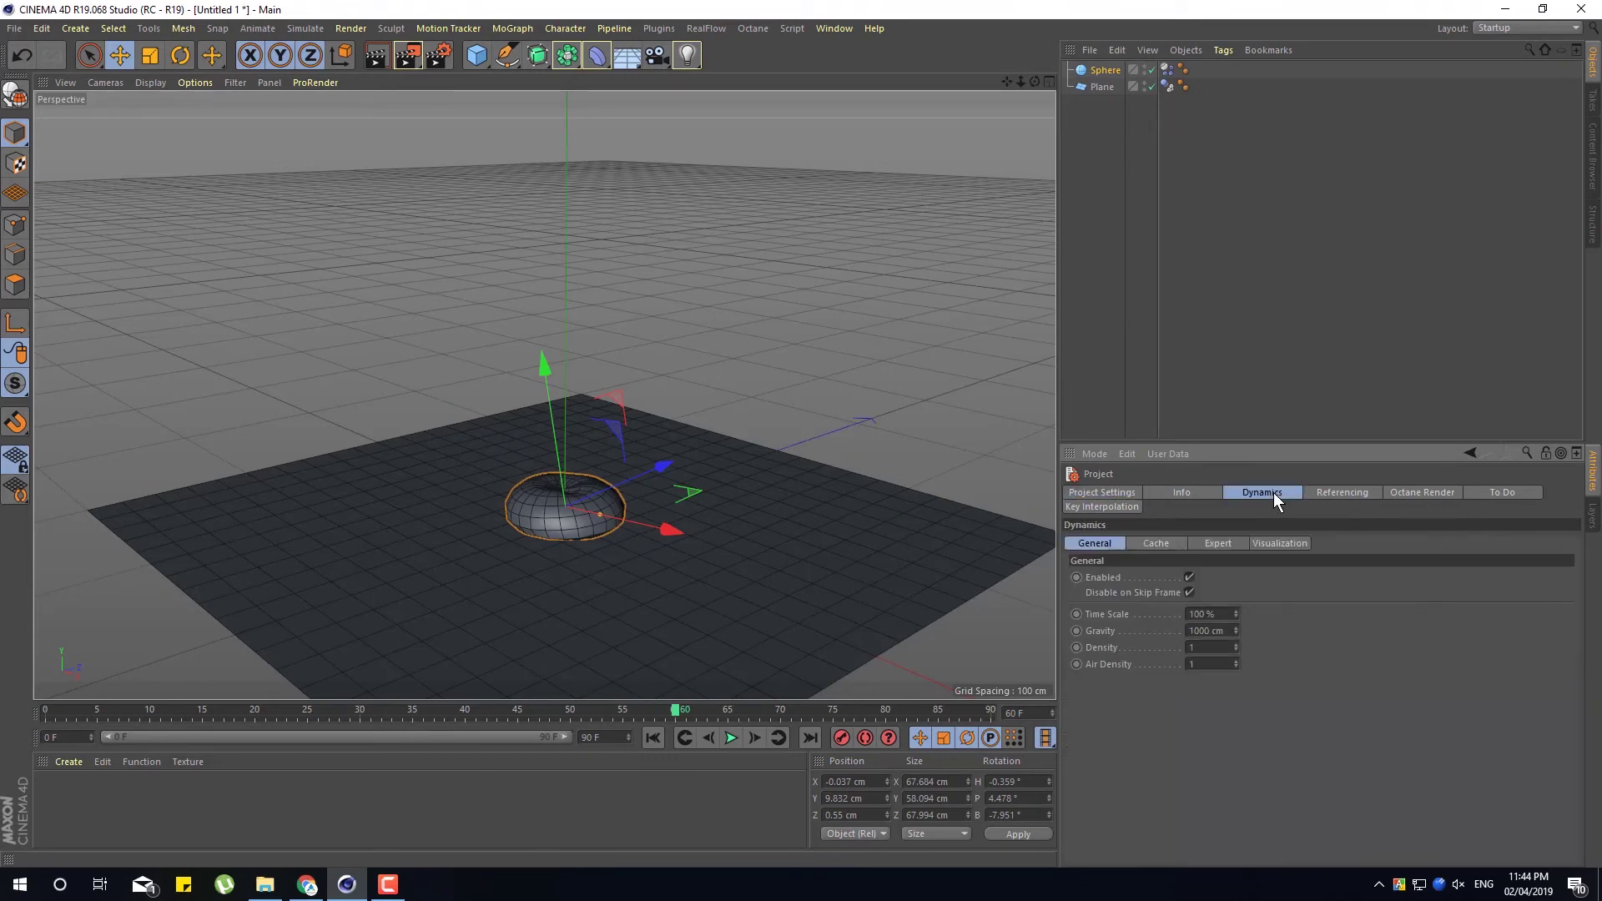
click(1200, 544)
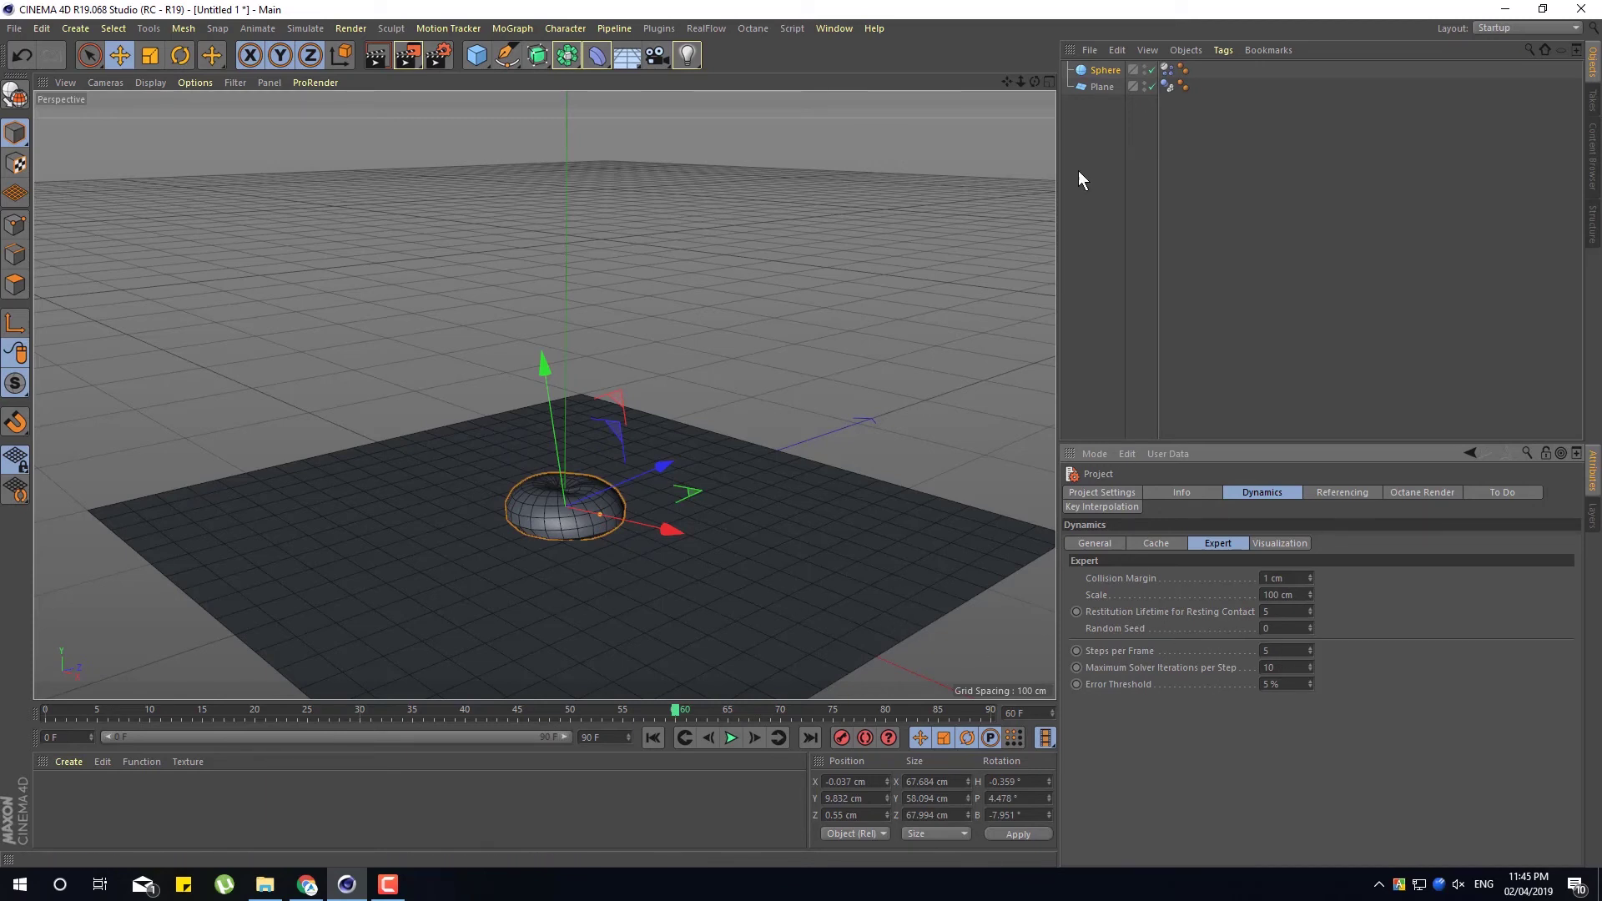
Show the sphere's Dynamics Body Soft Body settings, expanded down to Pressure
click(1166, 70)
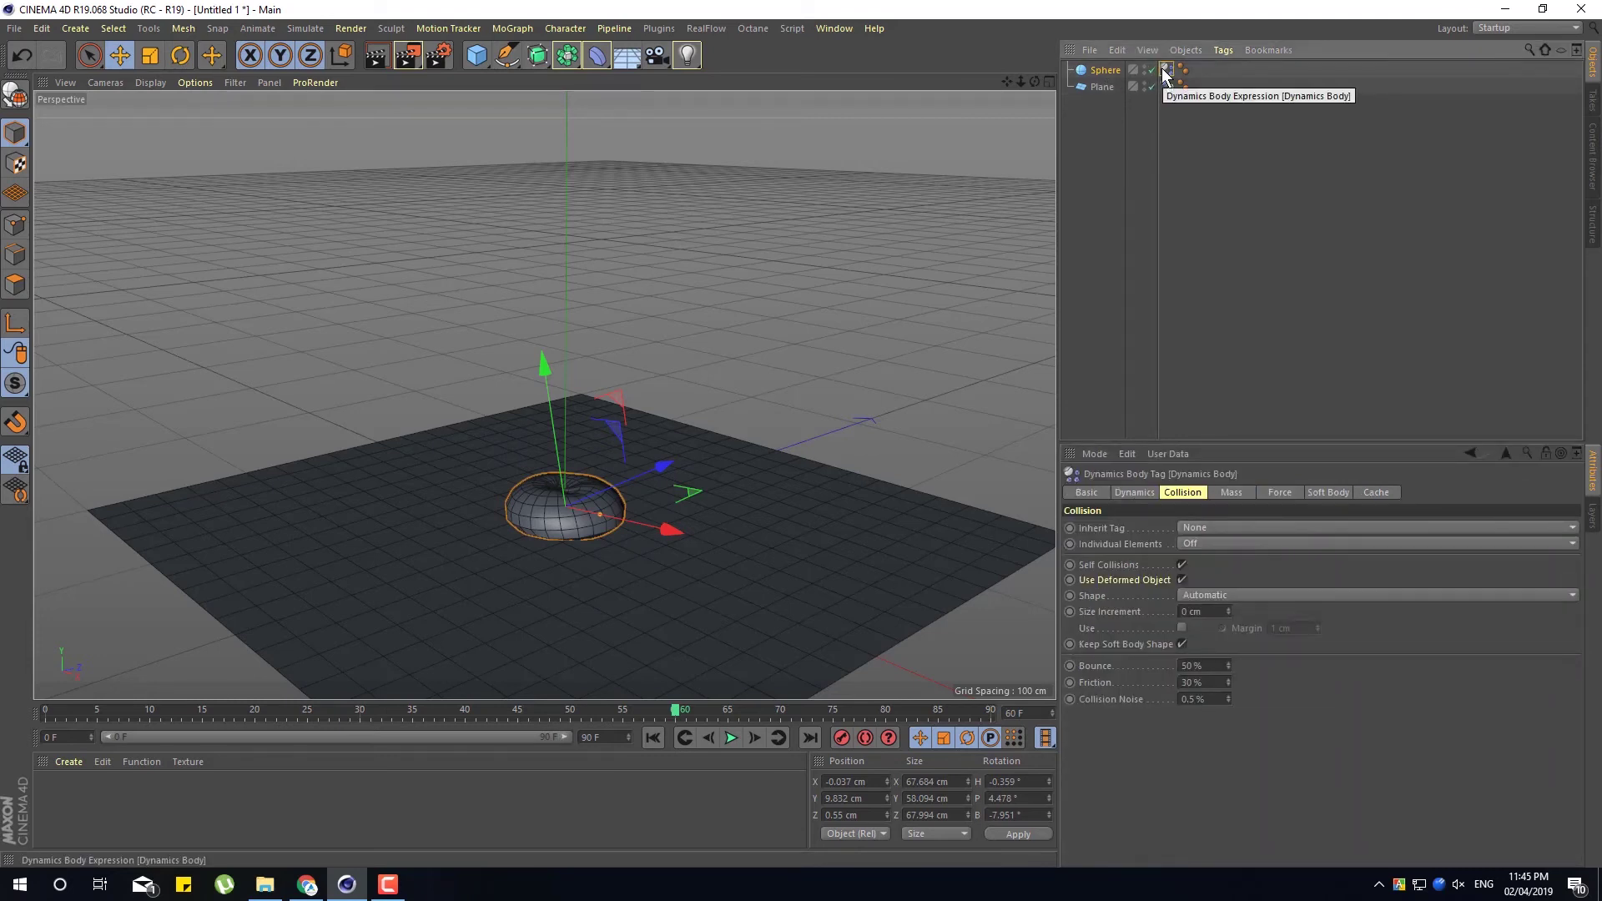
click(1334, 492)
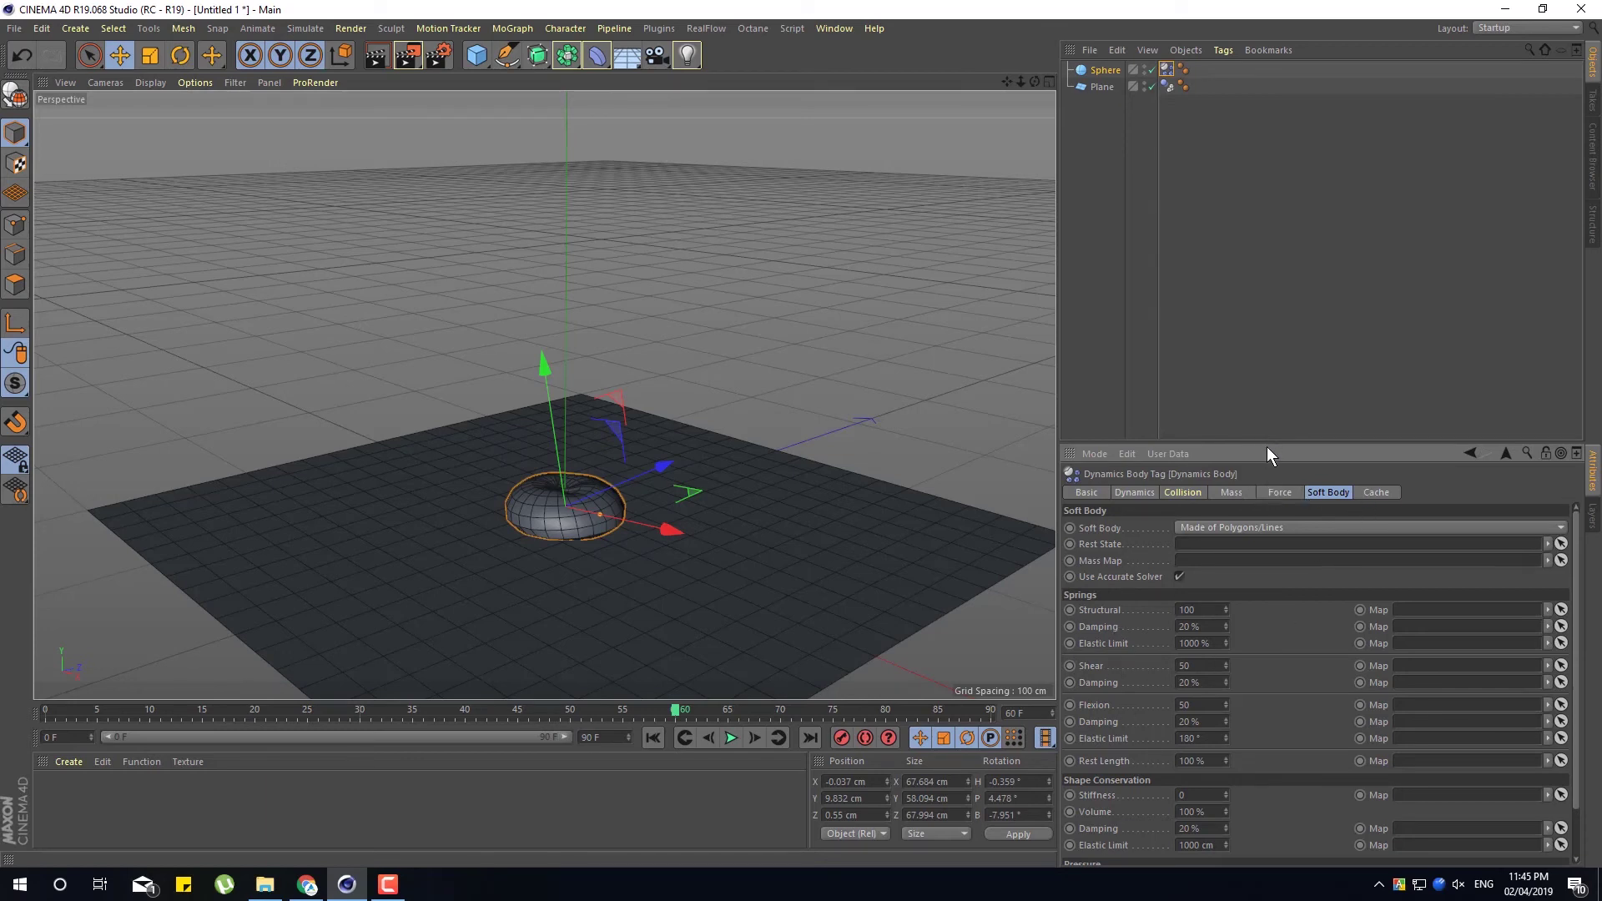
drag(1266, 443, 1263, 346)
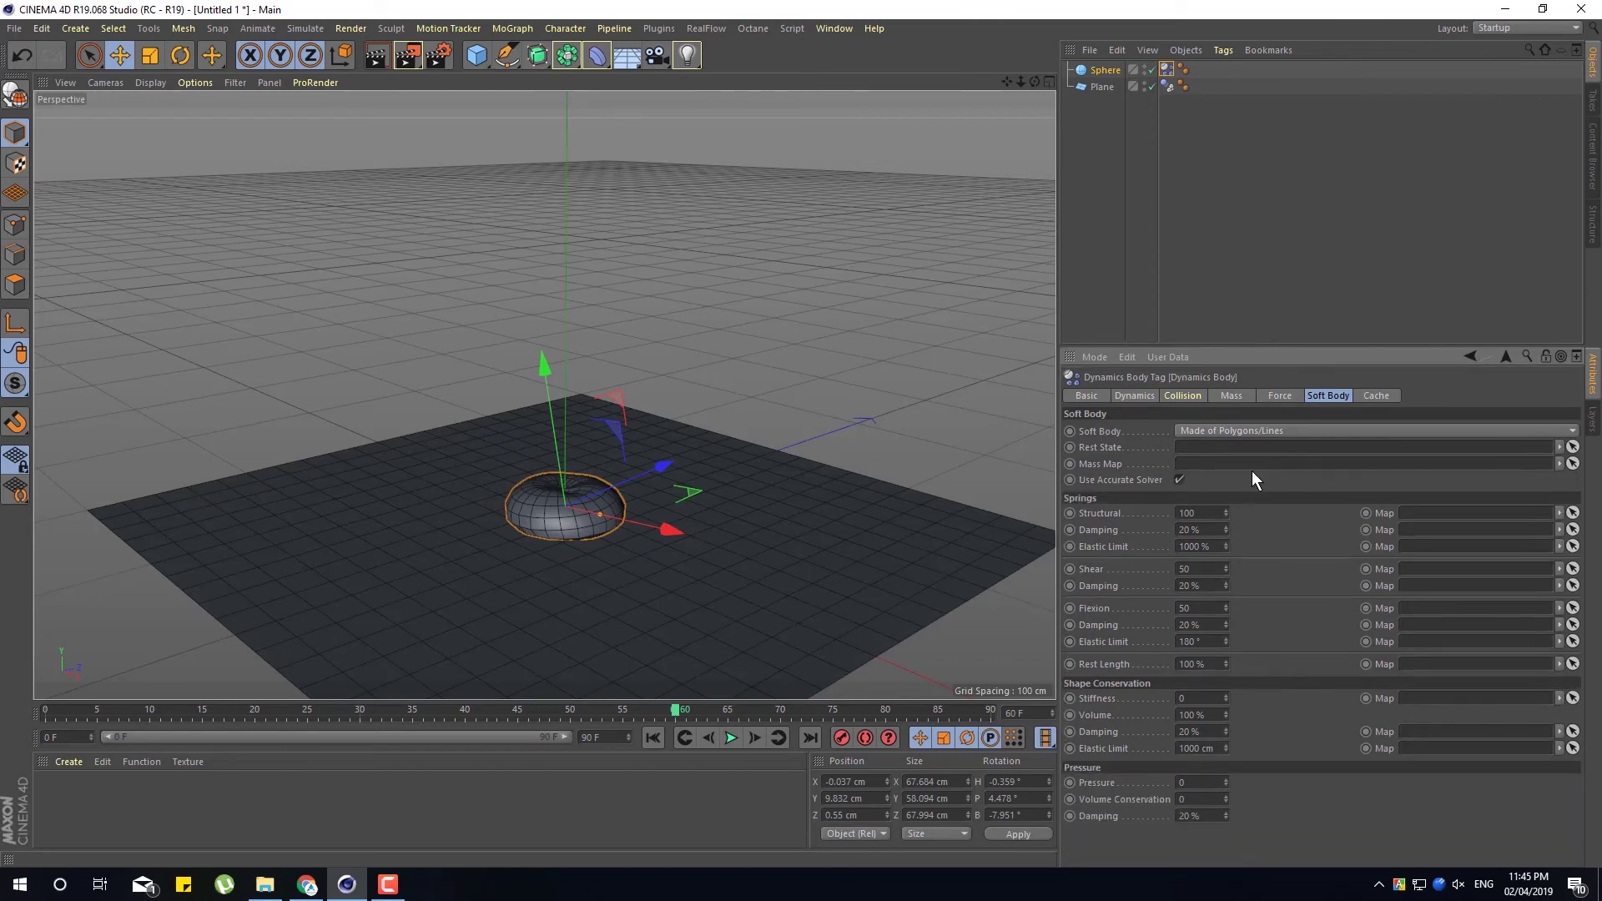
Replay the simulation to frame 46, where the sphere sits squashed on the plane
click(649, 736)
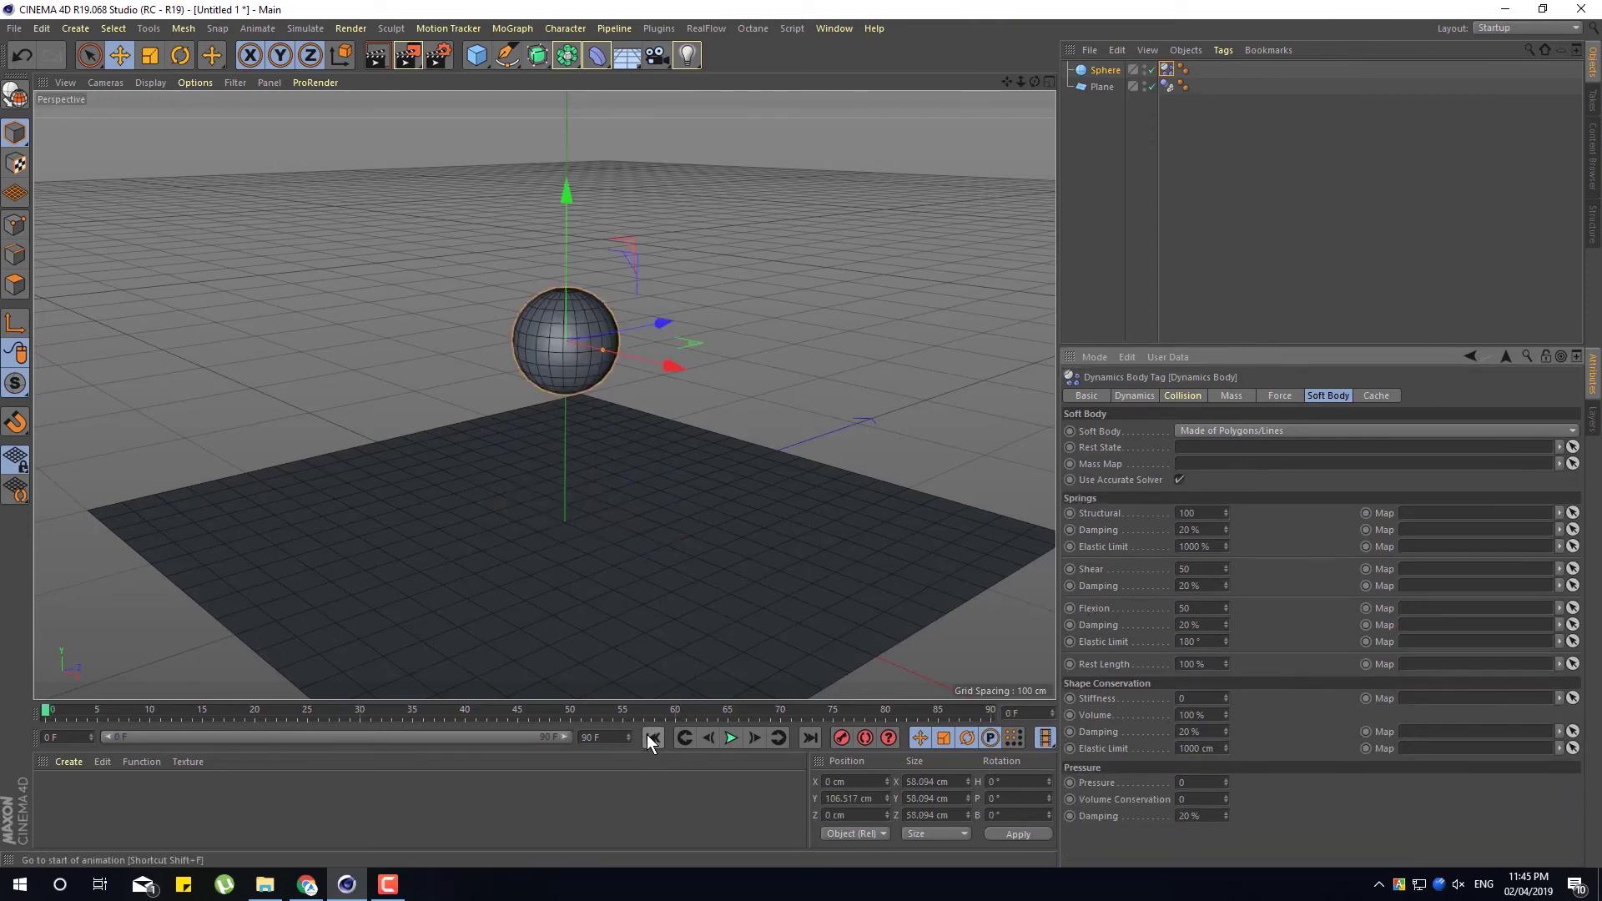
click(730, 738)
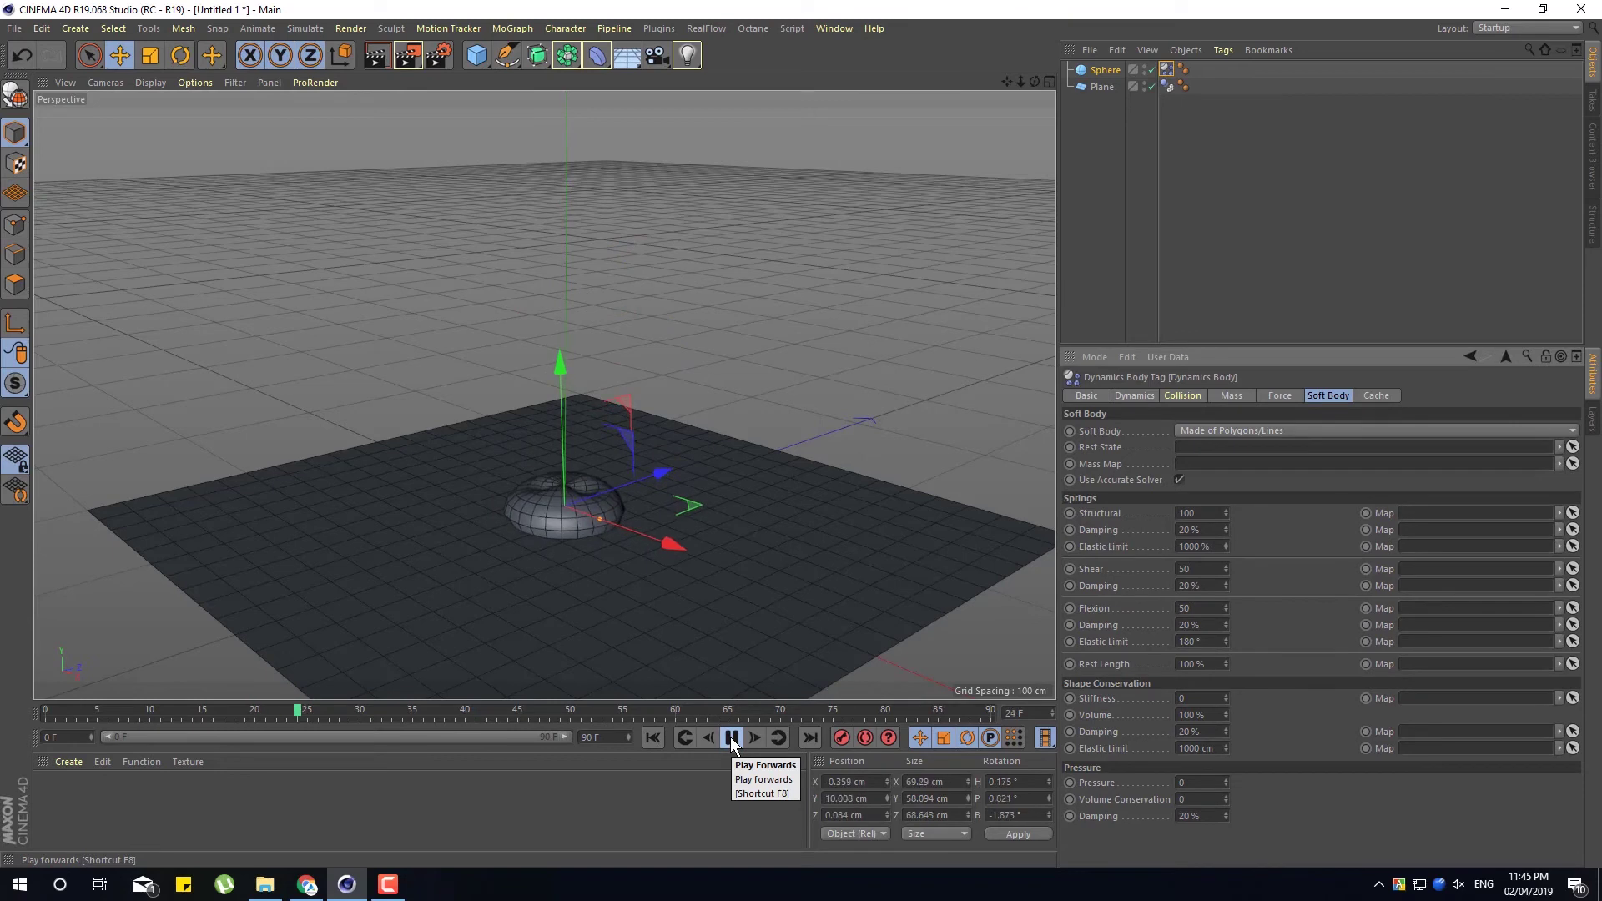
click(730, 738)
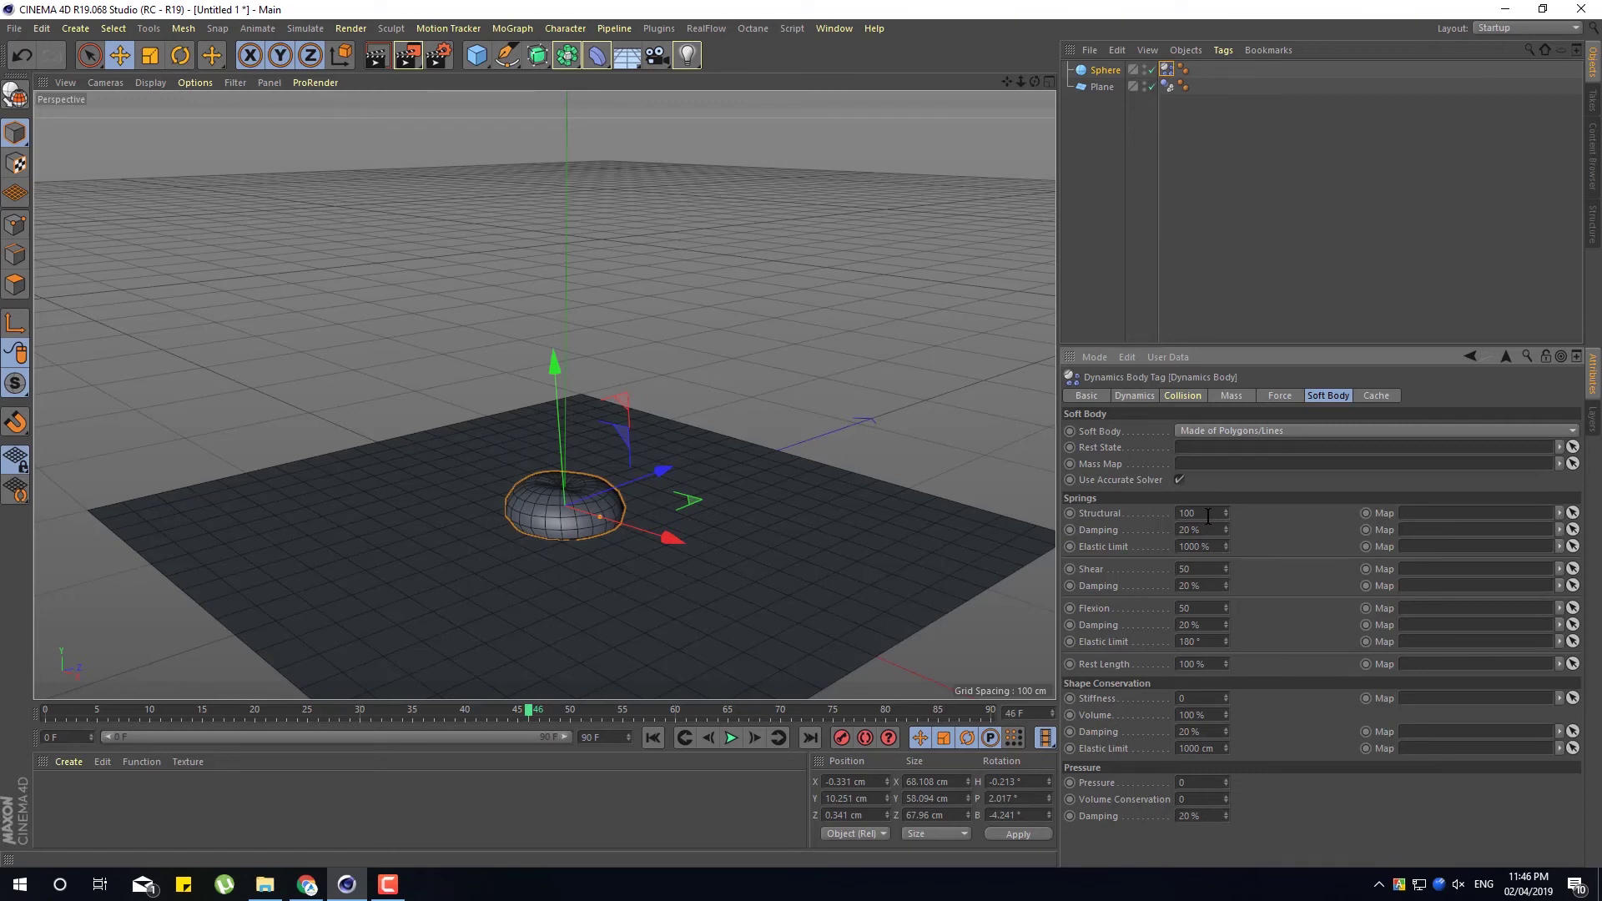
Set Structural springs to 1000 and replay the fall to check deformation
double_click(1208, 516)
text(1000)
click(653, 737)
click(732, 738)
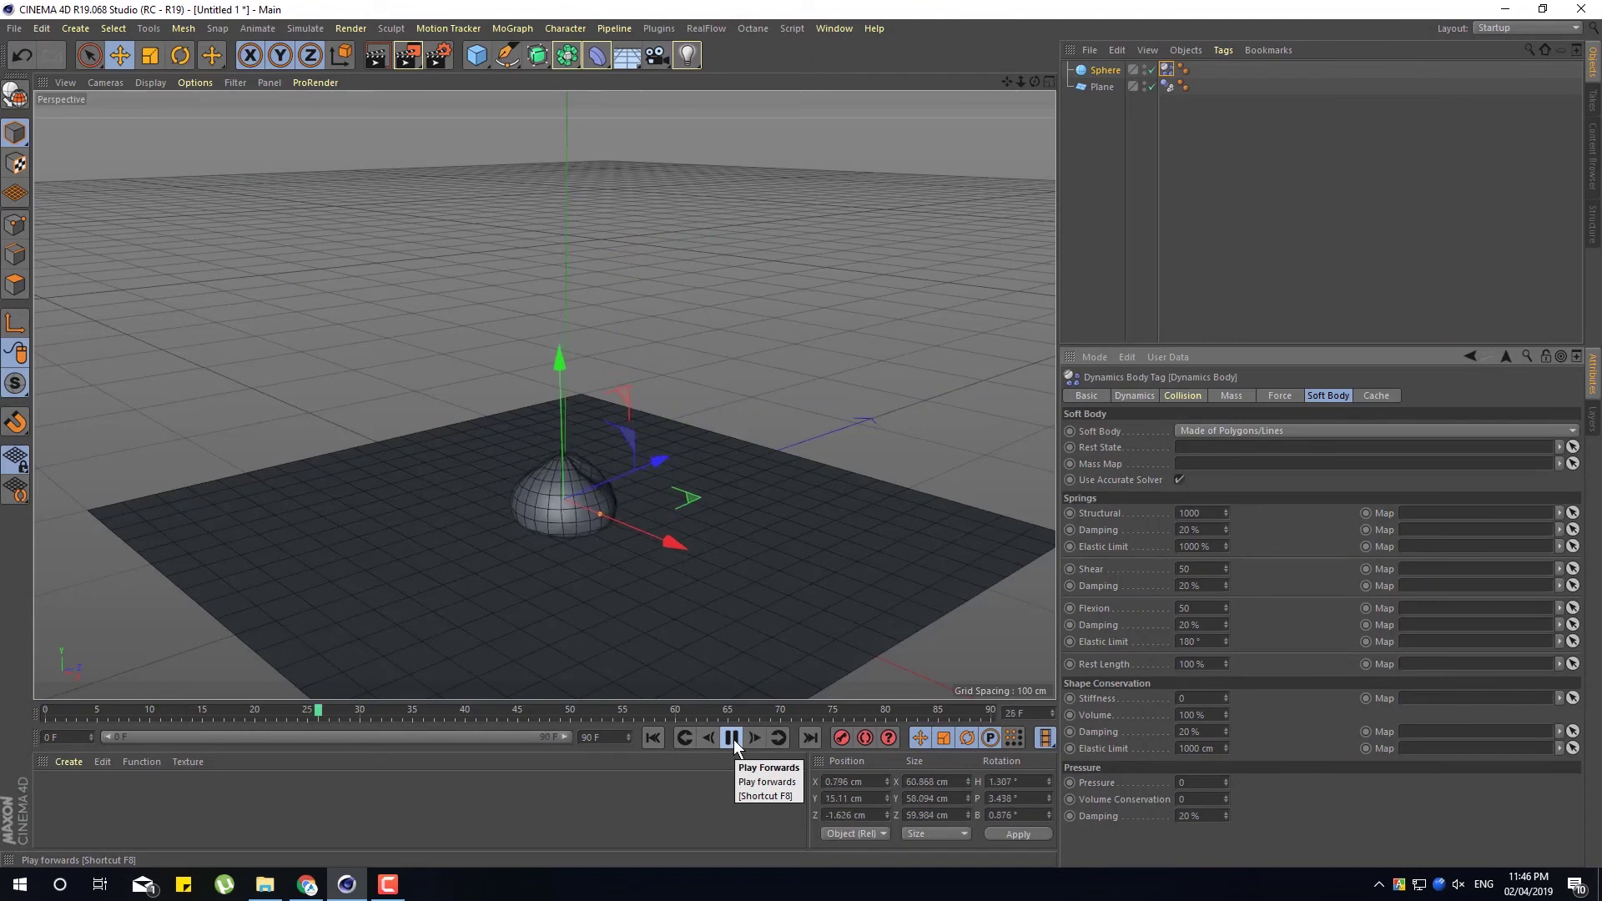
click(732, 737)
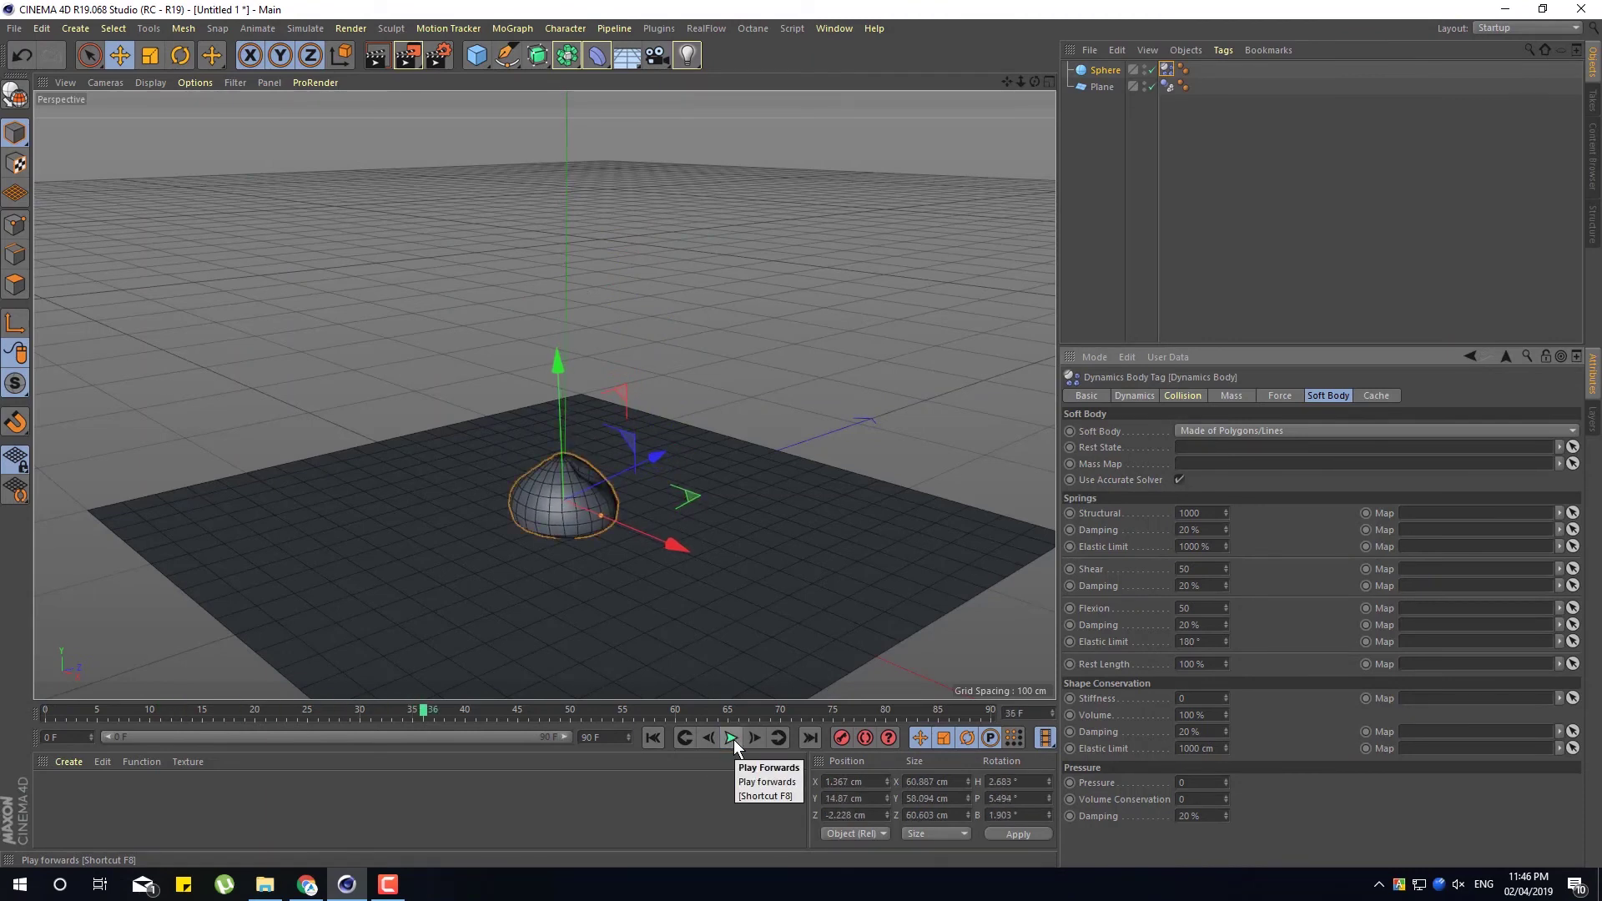
Raise Structural springs to 2000 and replay the fall to compare the landing
drag(1220, 513, 1012, 508)
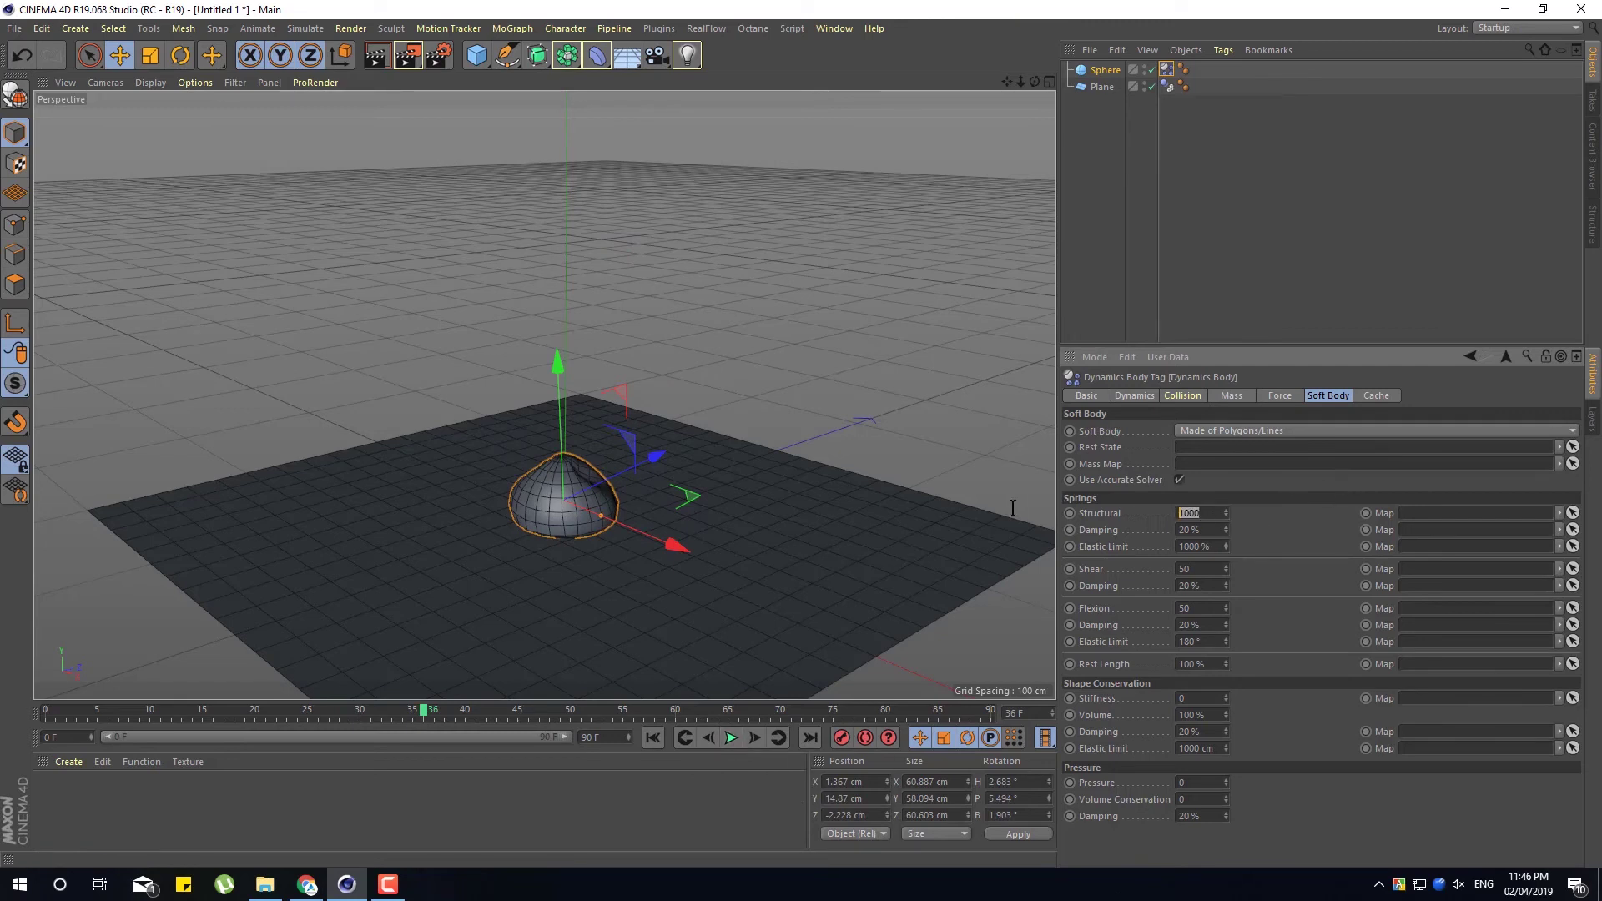
text(200)
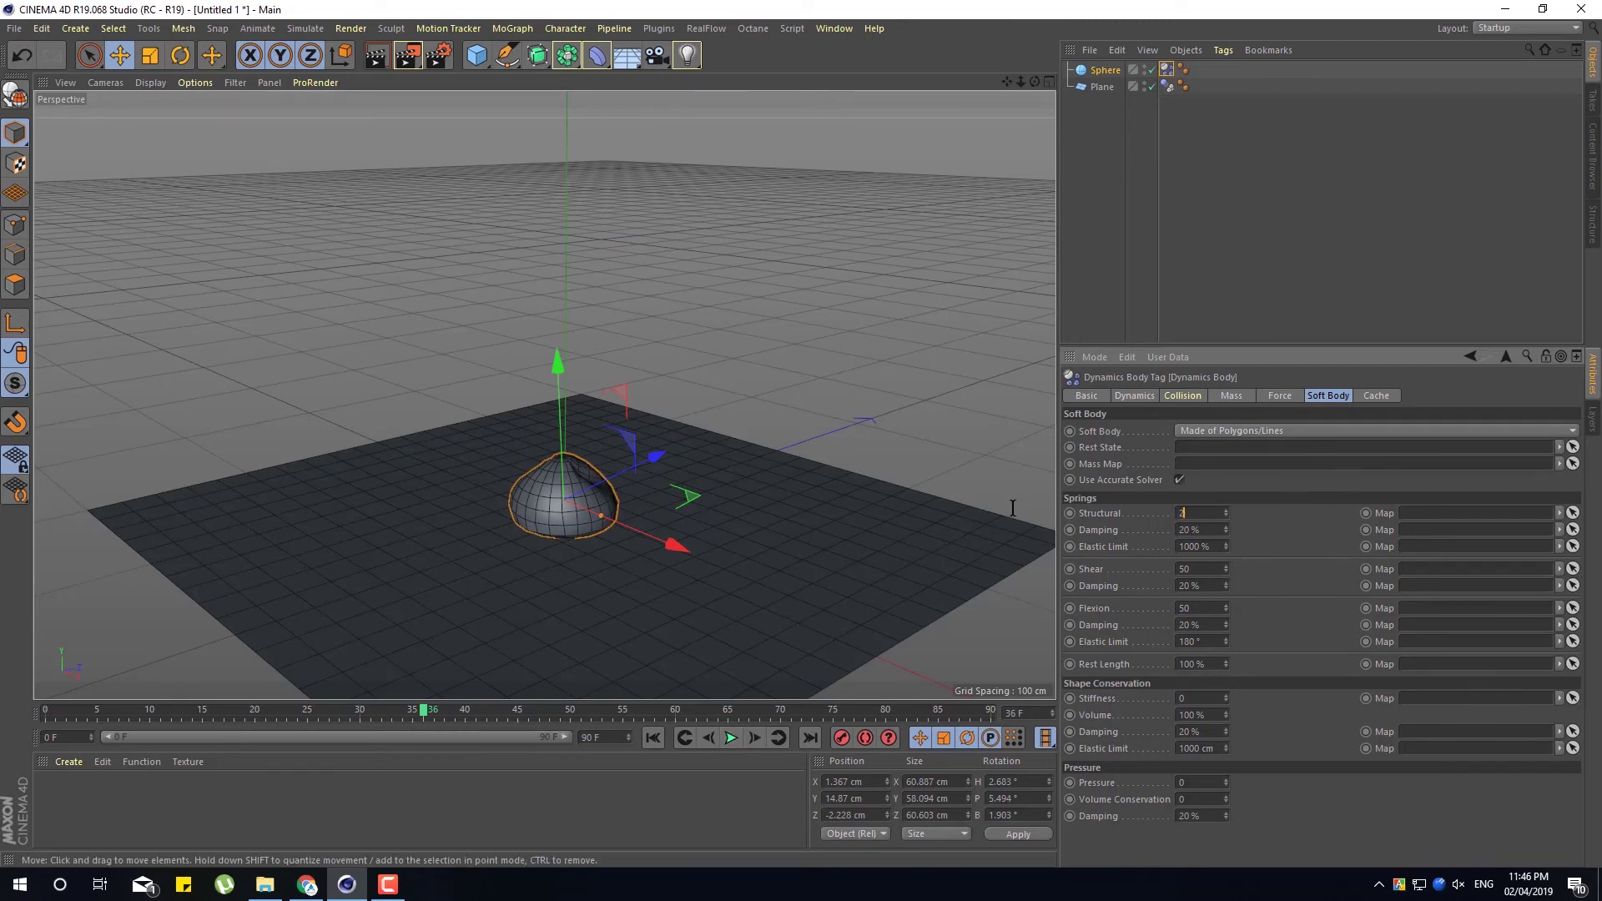
click(653, 737)
click(731, 737)
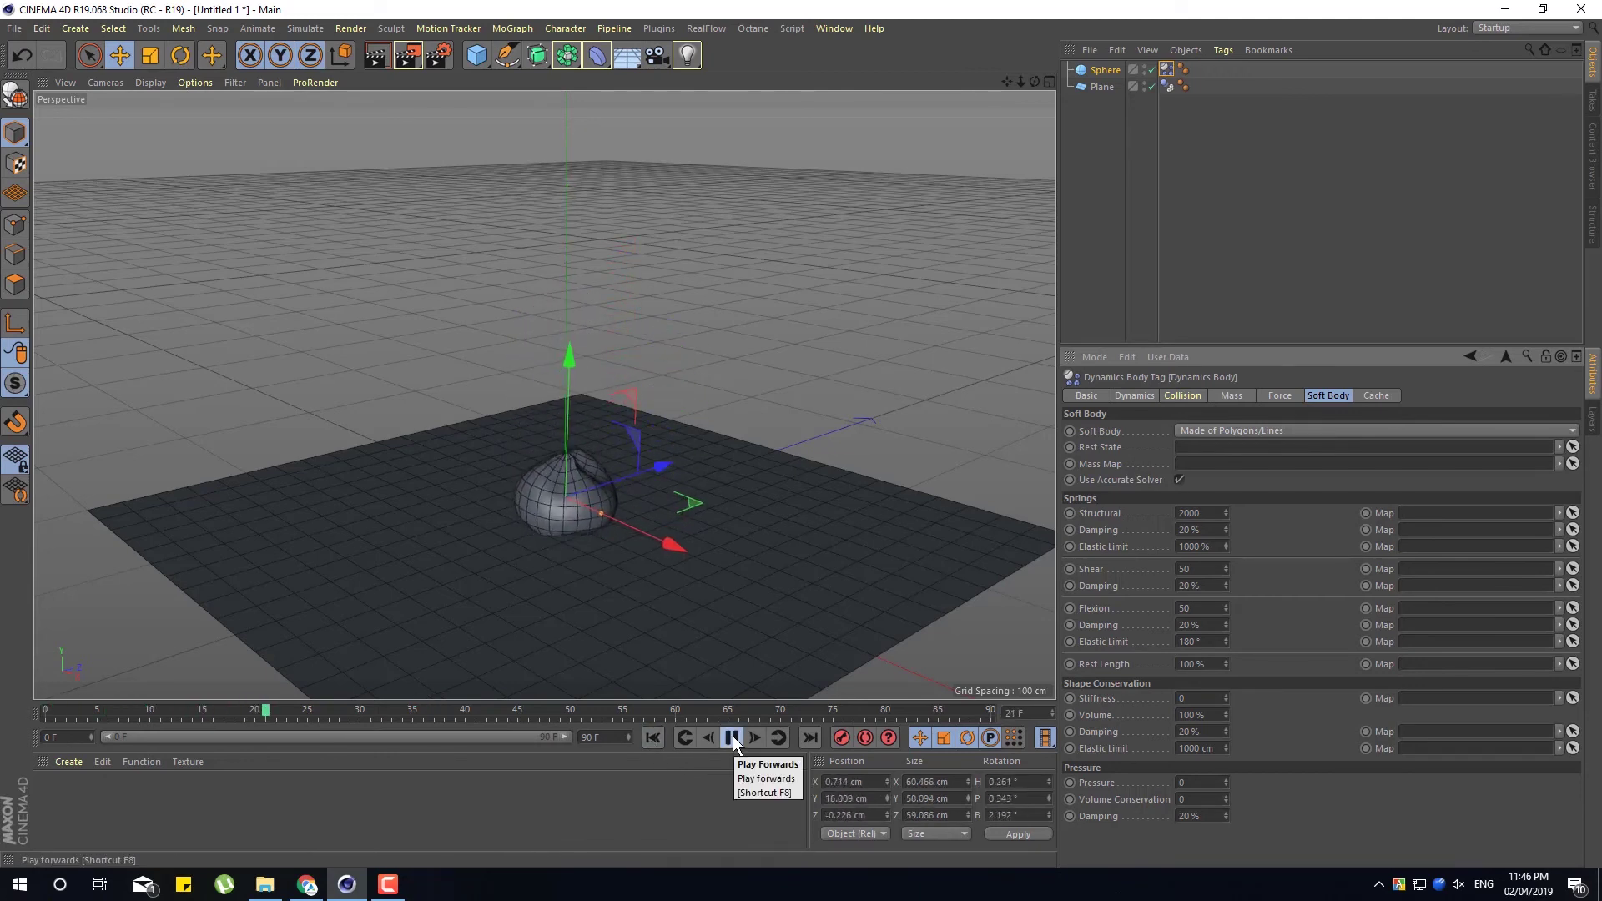
click(732, 737)
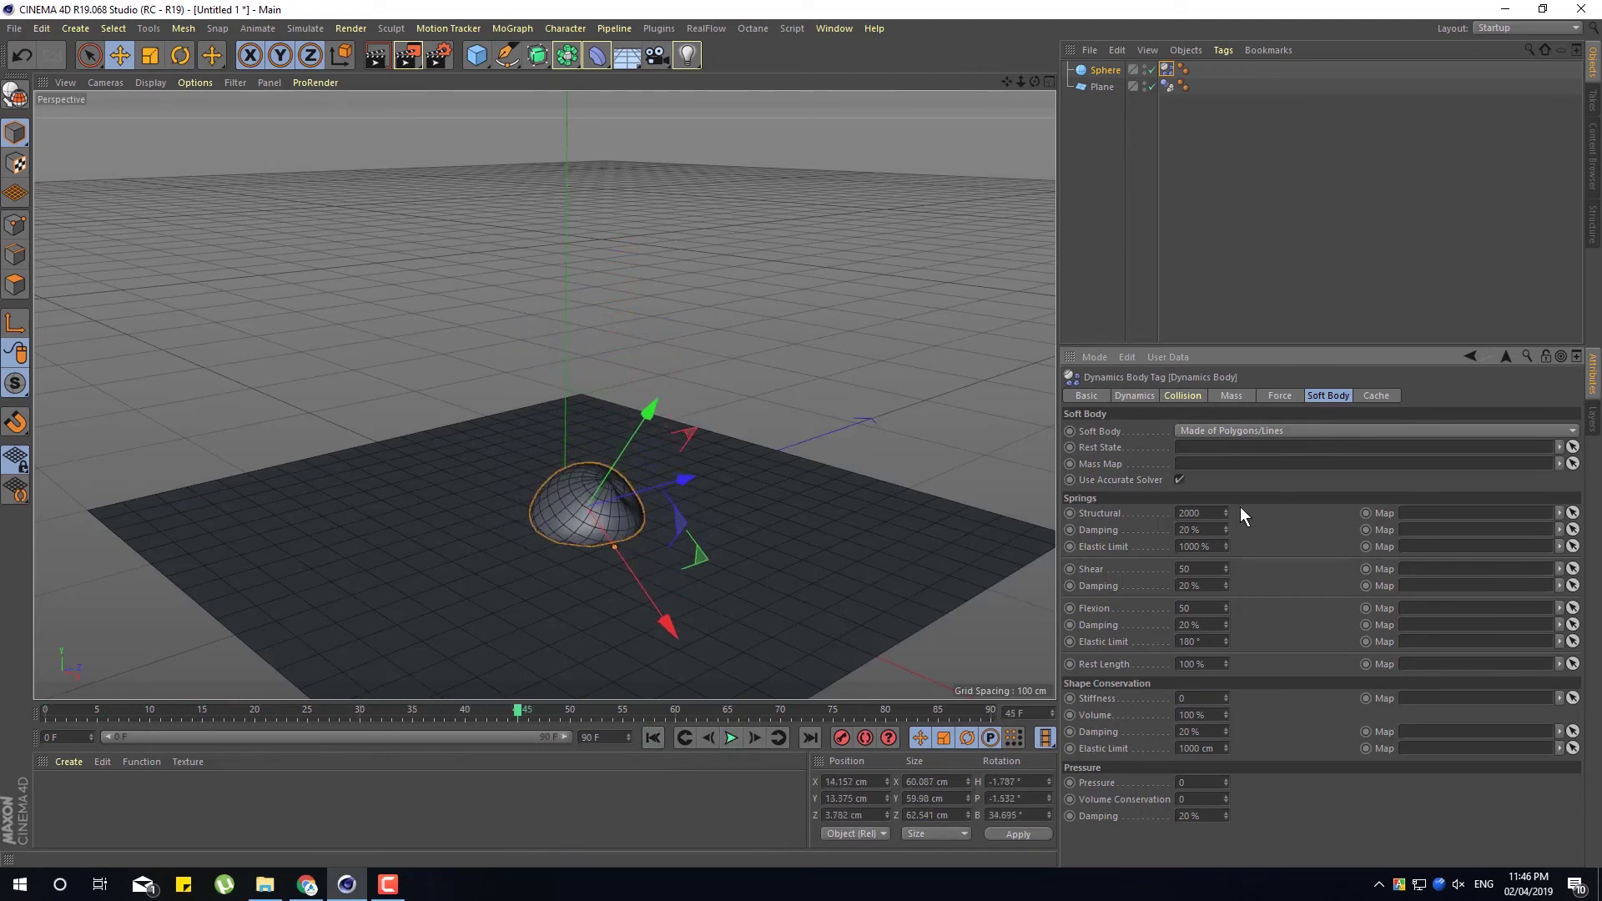
Raise Structural springs to 5000 and replay the fall to frame 41
double_click(1215, 512)
text(5000)
click(772, 781)
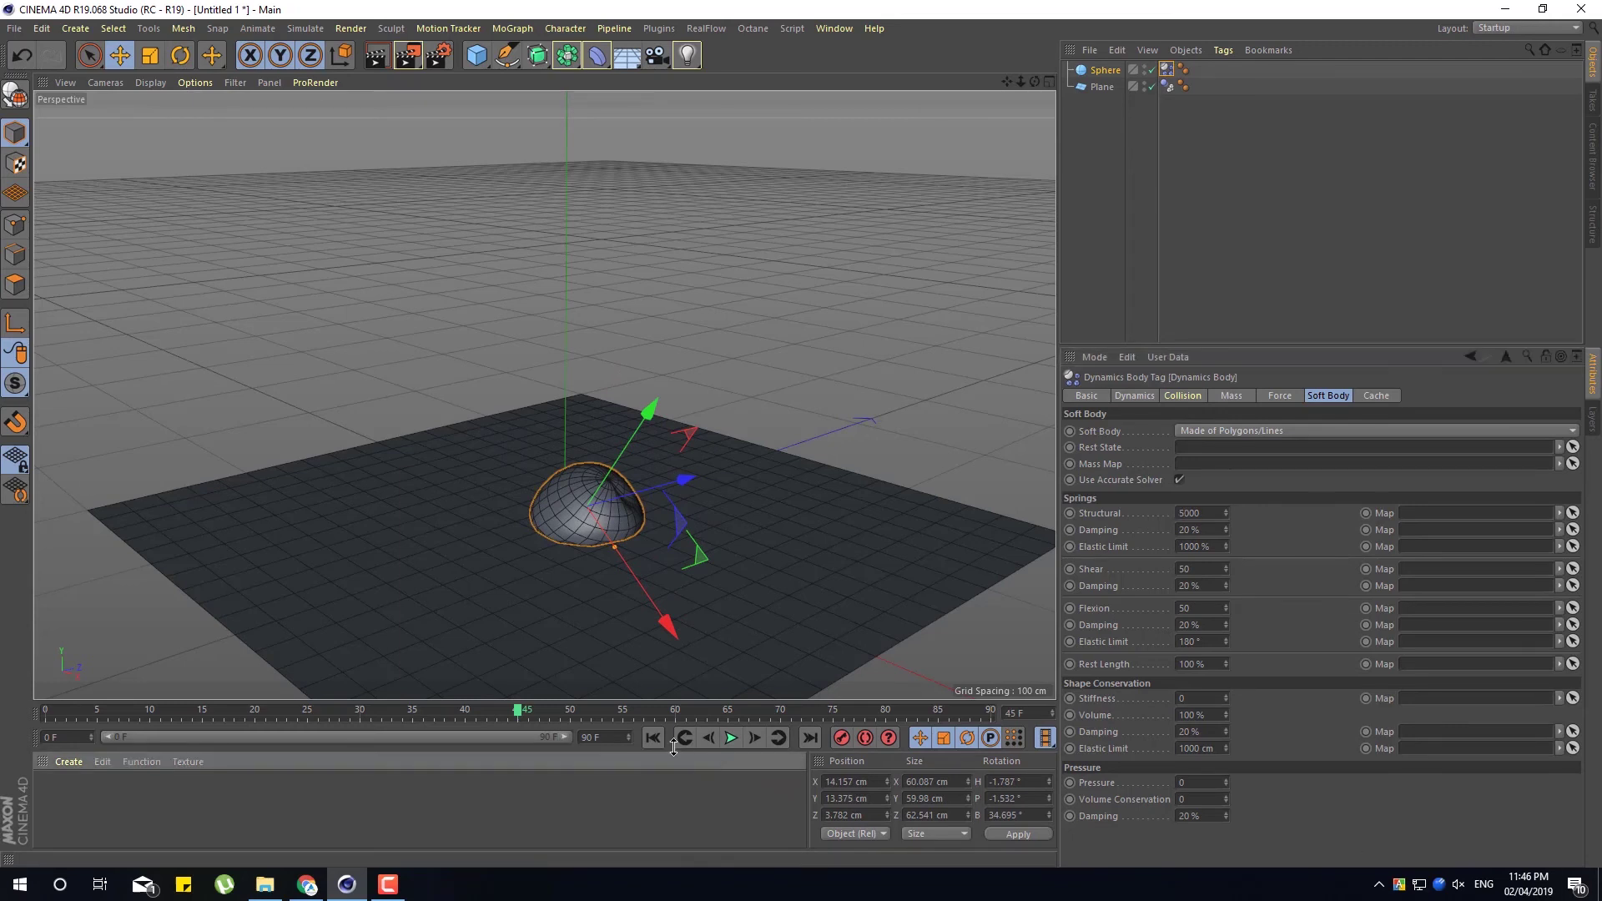
click(685, 738)
click(731, 737)
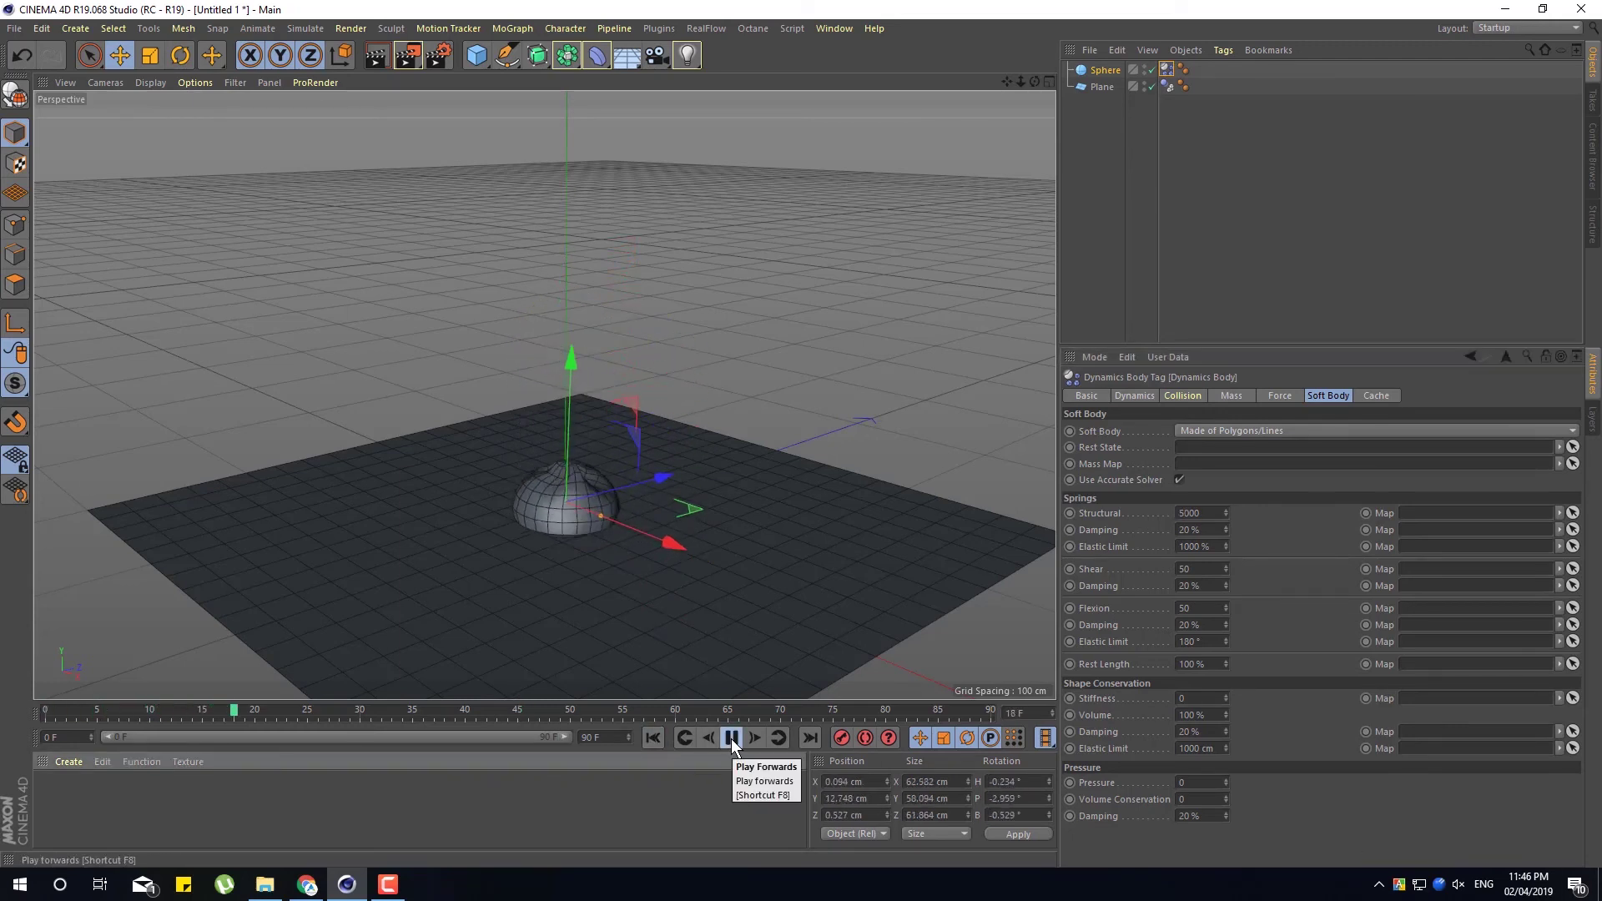
click(731, 739)
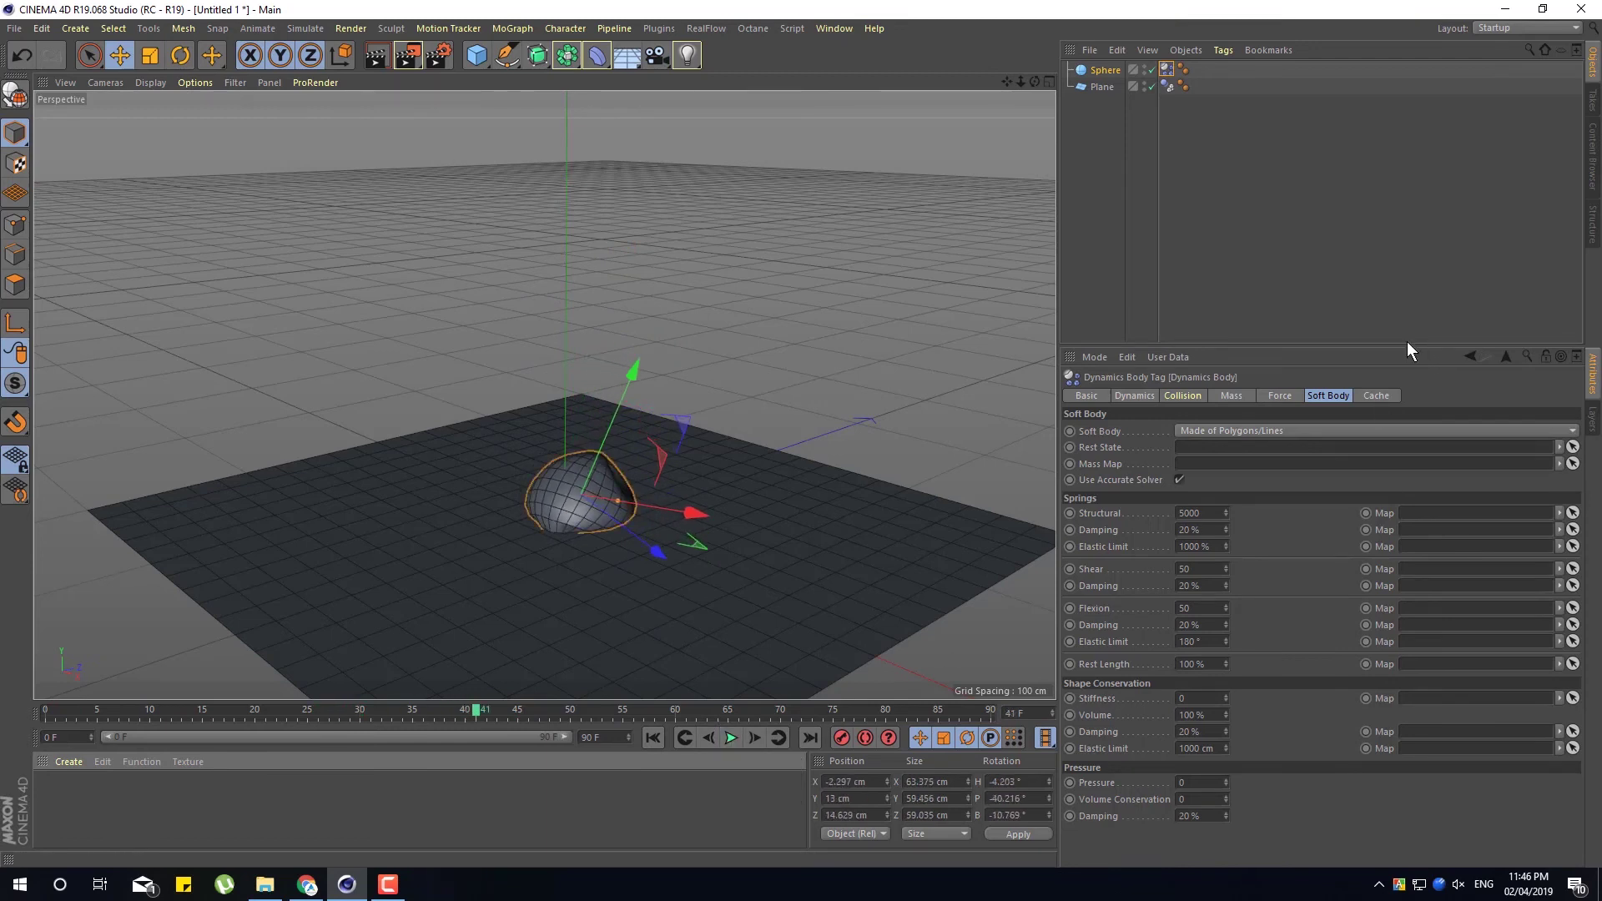
Set project dynamics Steps per Frame to 15 and Max Solver Iterations to 25
key(ctrl+d)
click(1268, 554)
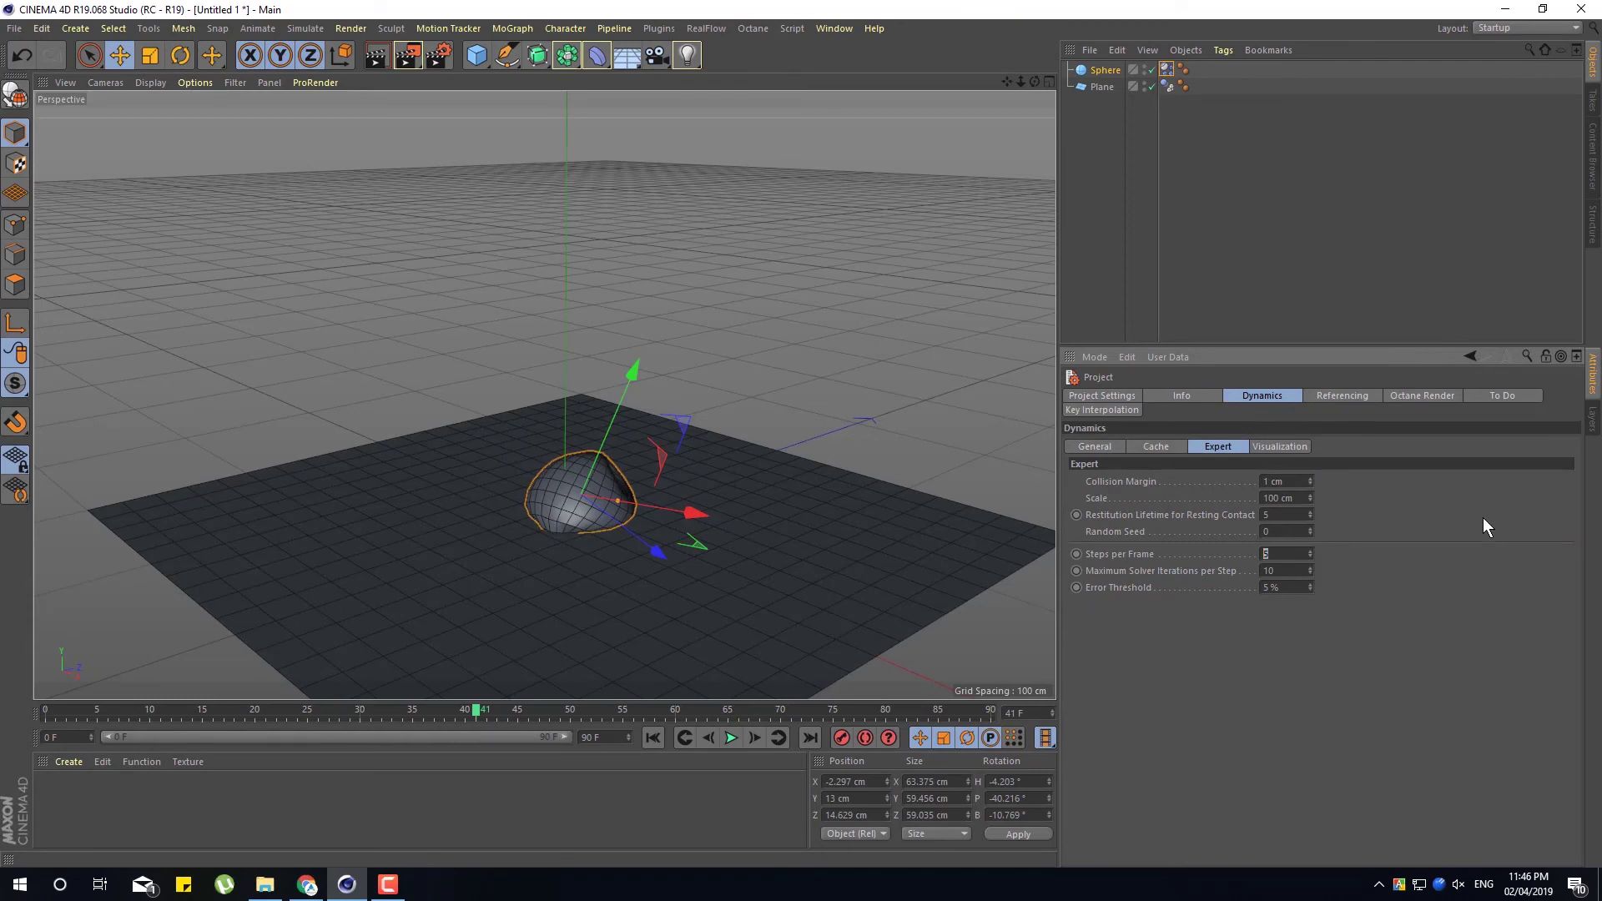
text(15)
key(Tab)
text(25)
Replay the fall to frame 54 and reselect the sphere's Dynamics Body tag
click(653, 737)
click(730, 738)
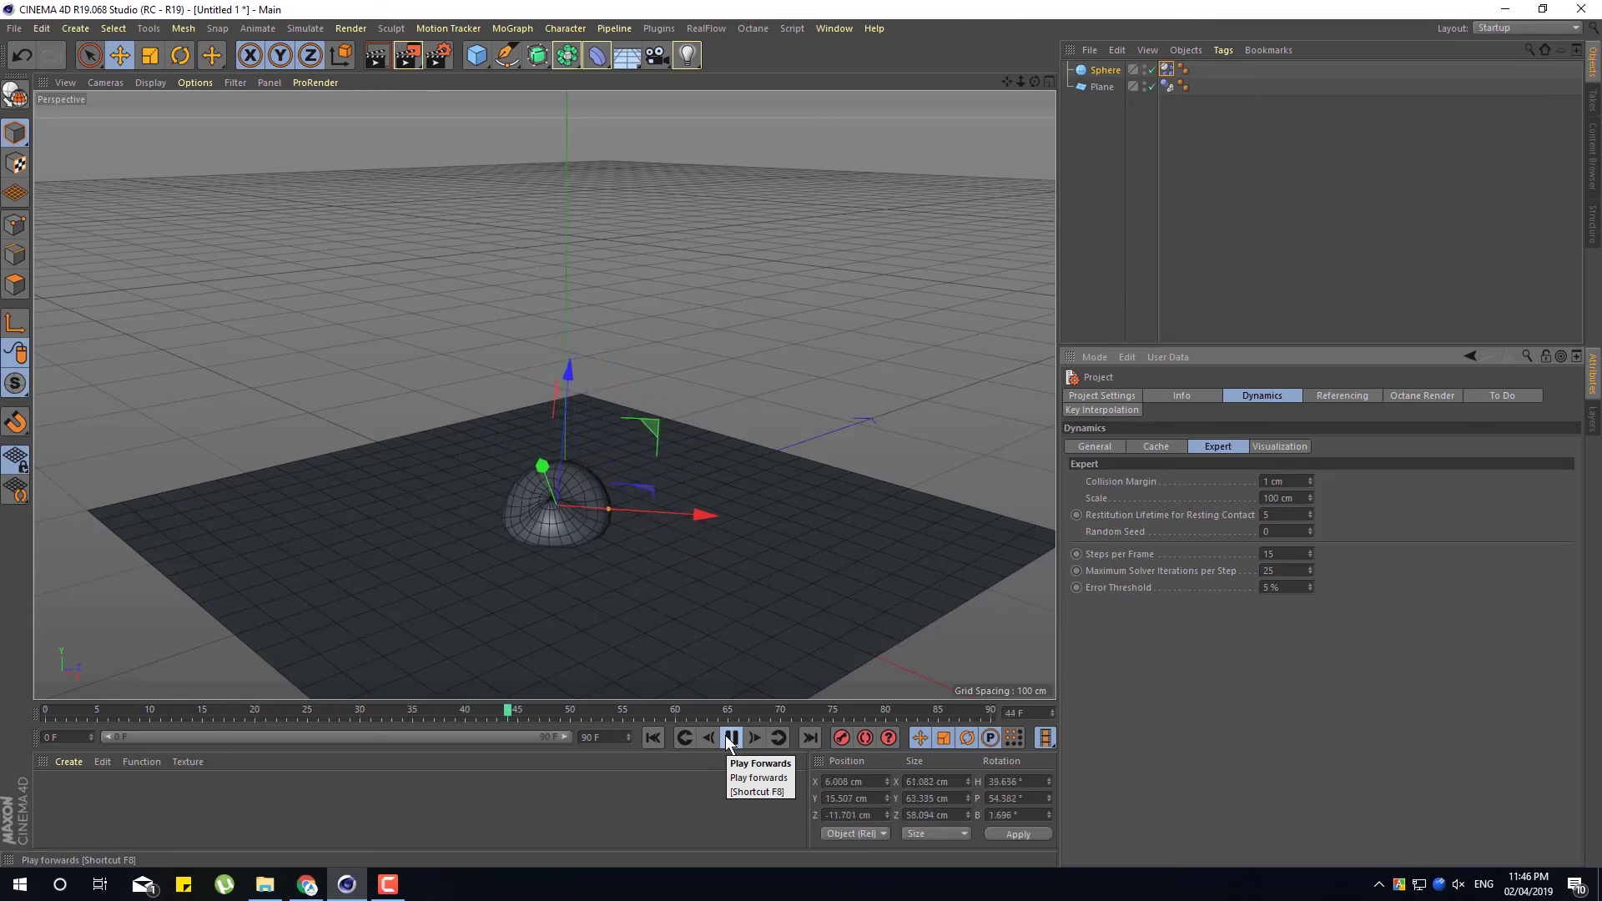
click(732, 738)
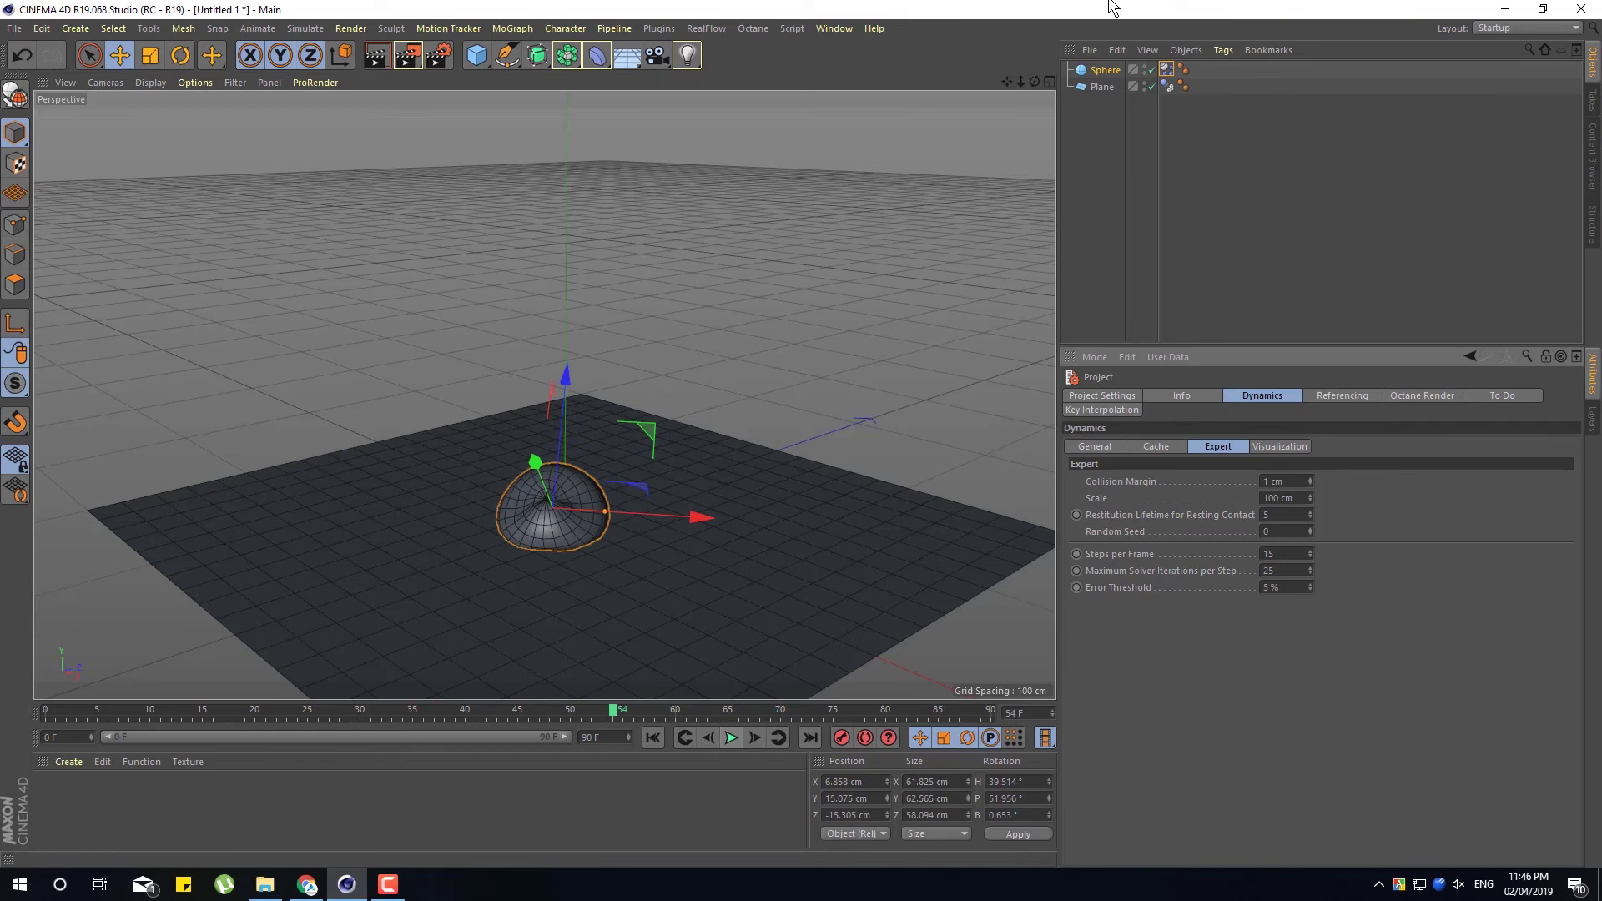
click(1166, 69)
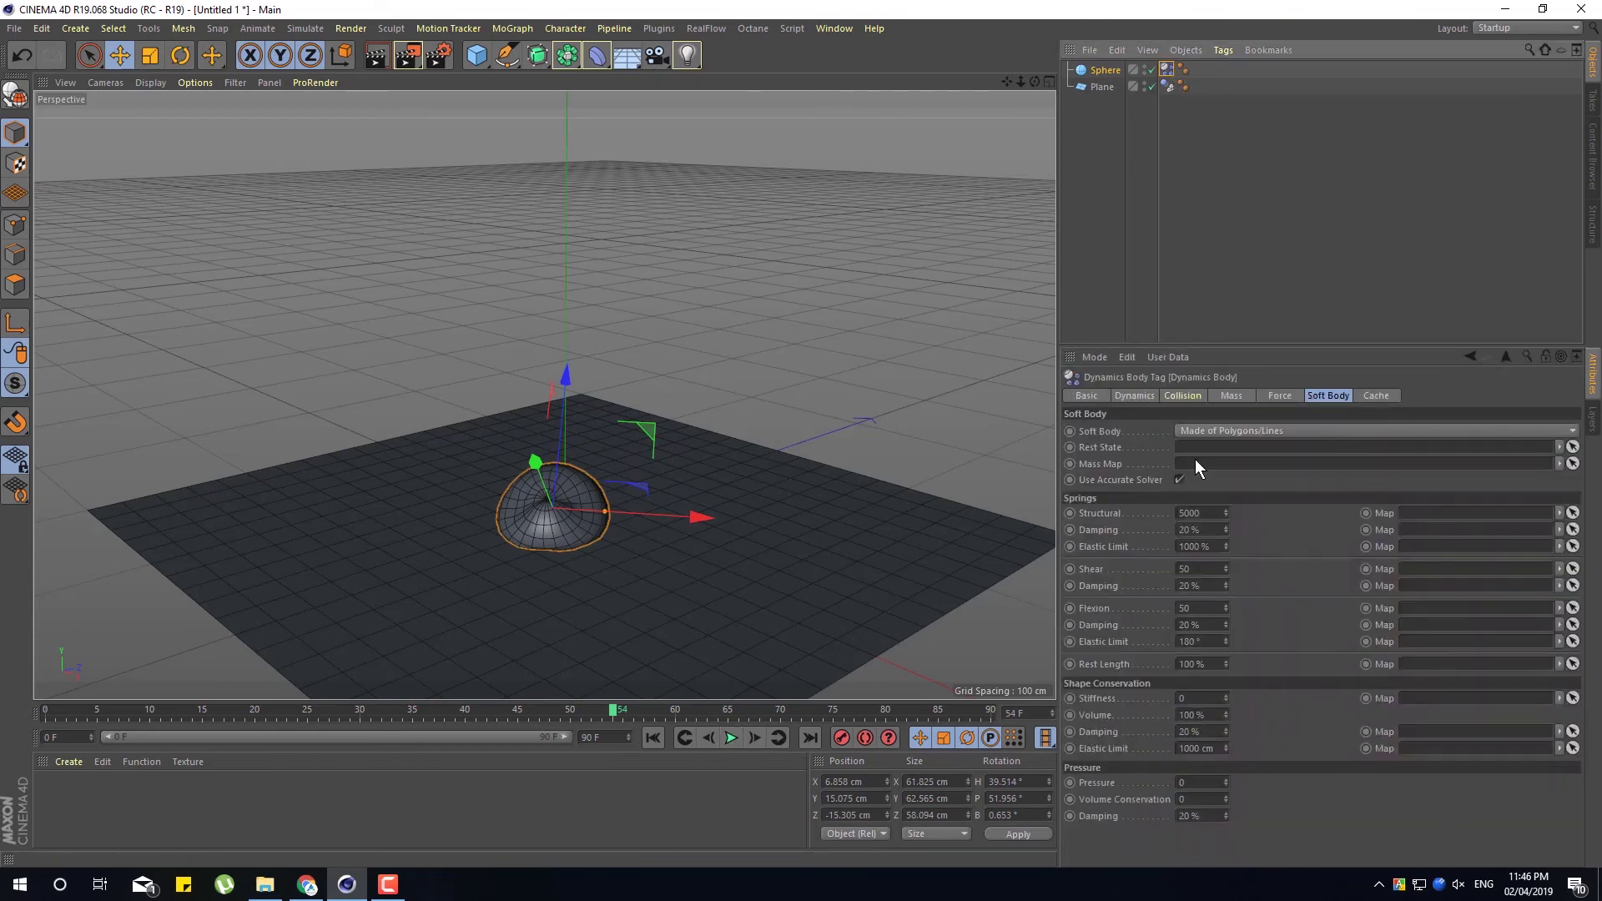
Set spring Damping to 40 %, replay the fall, then enter Shape Conservation Stiffness 1000
click(1214, 531)
text(40)
key(Return)
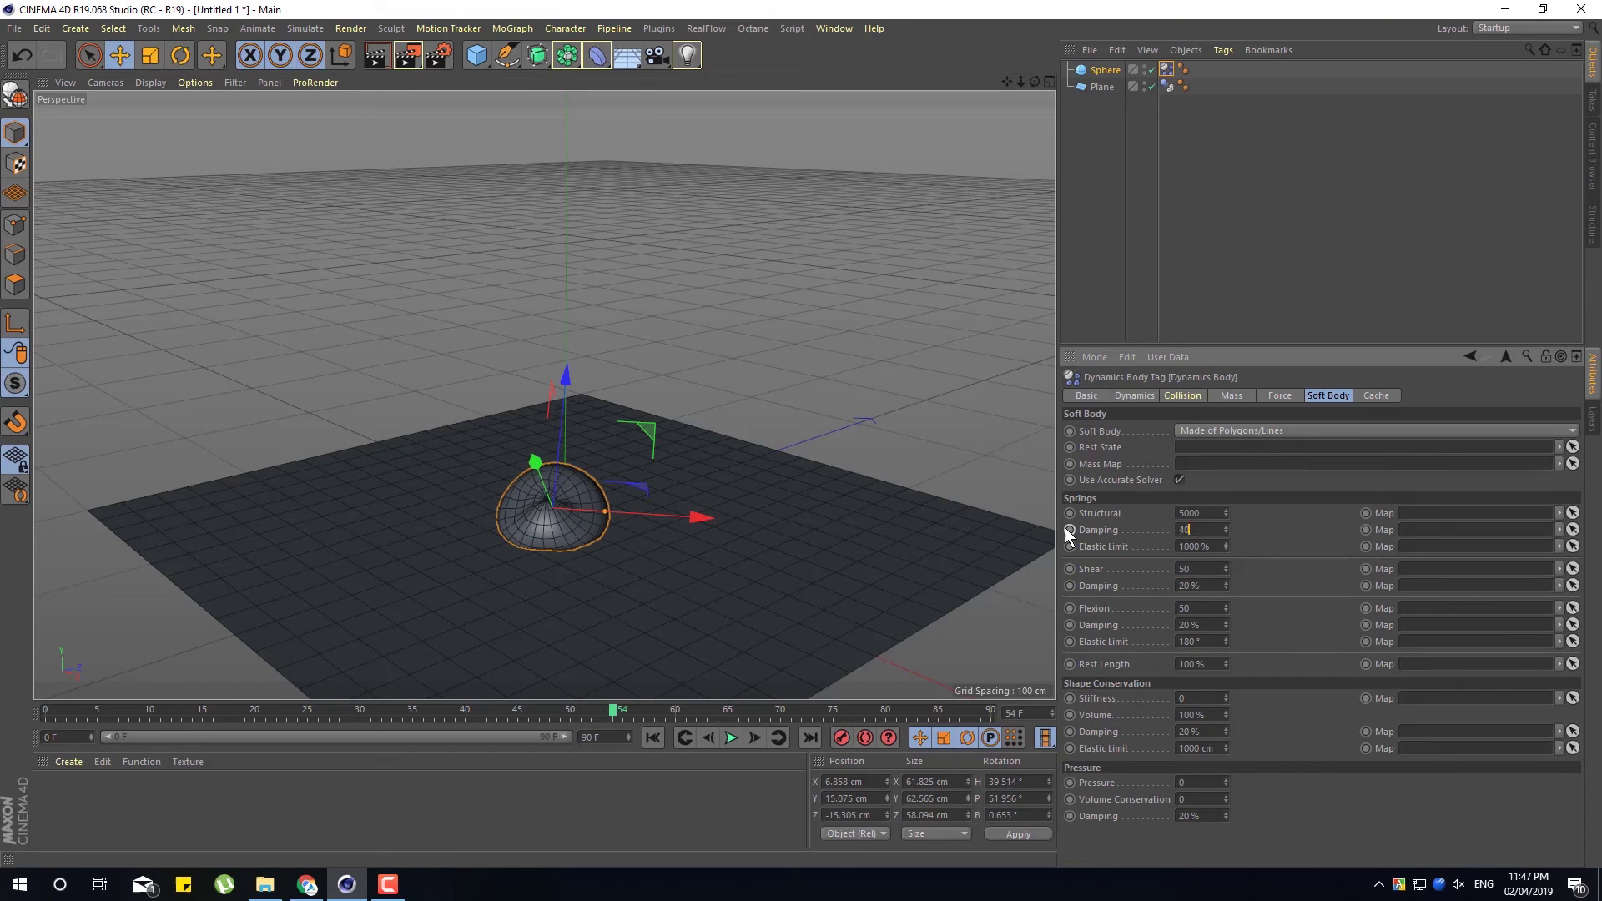
click(653, 738)
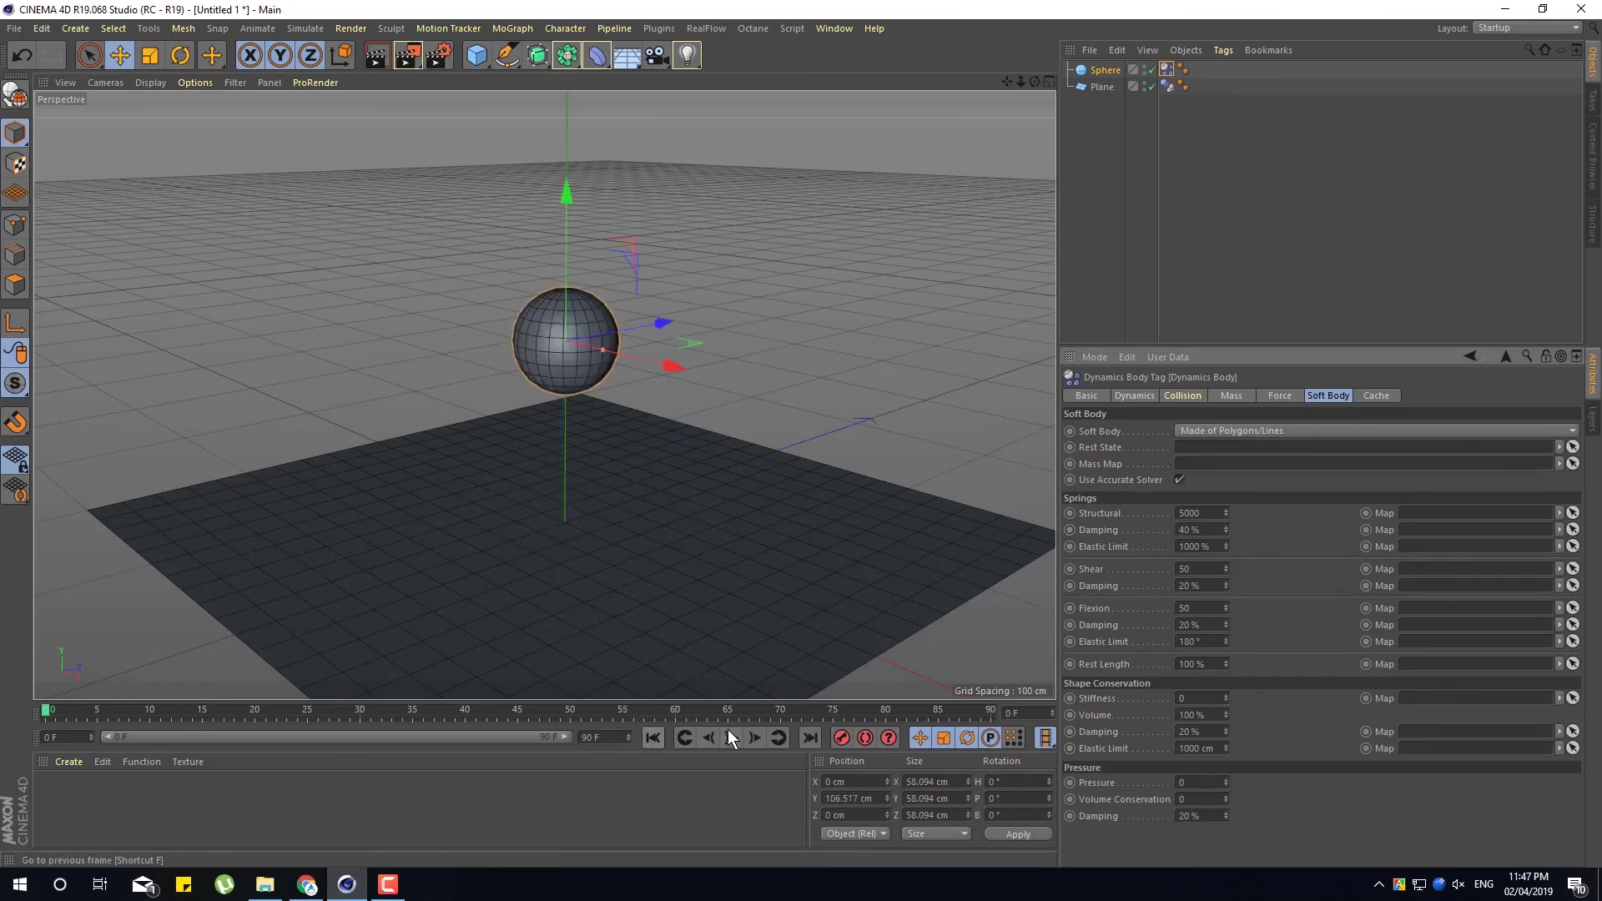
click(731, 737)
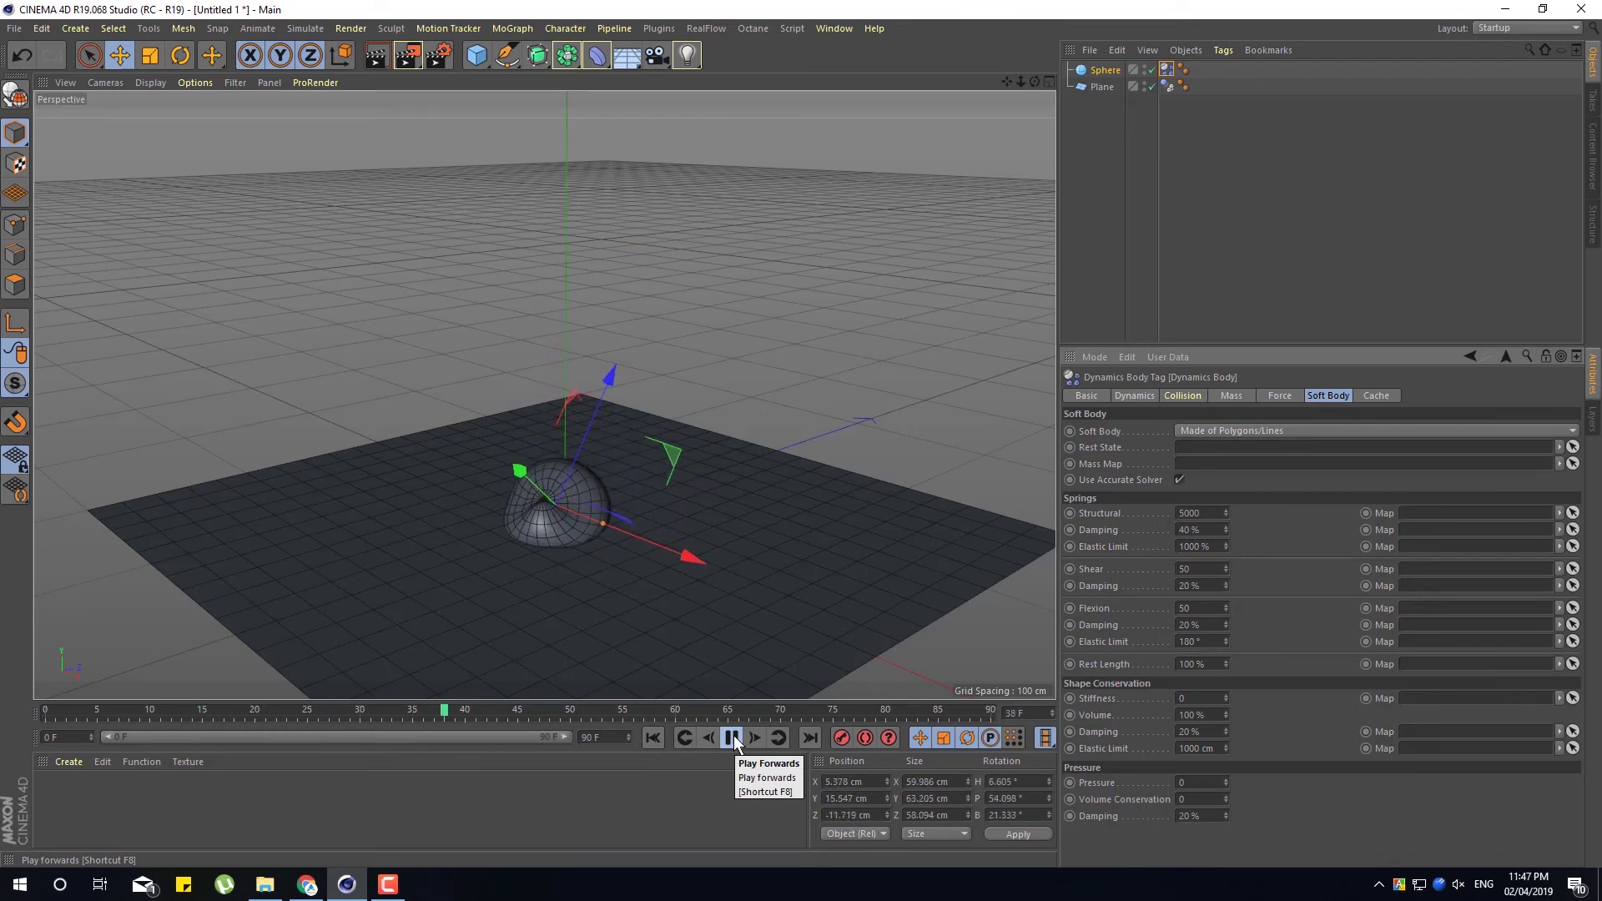
click(731, 738)
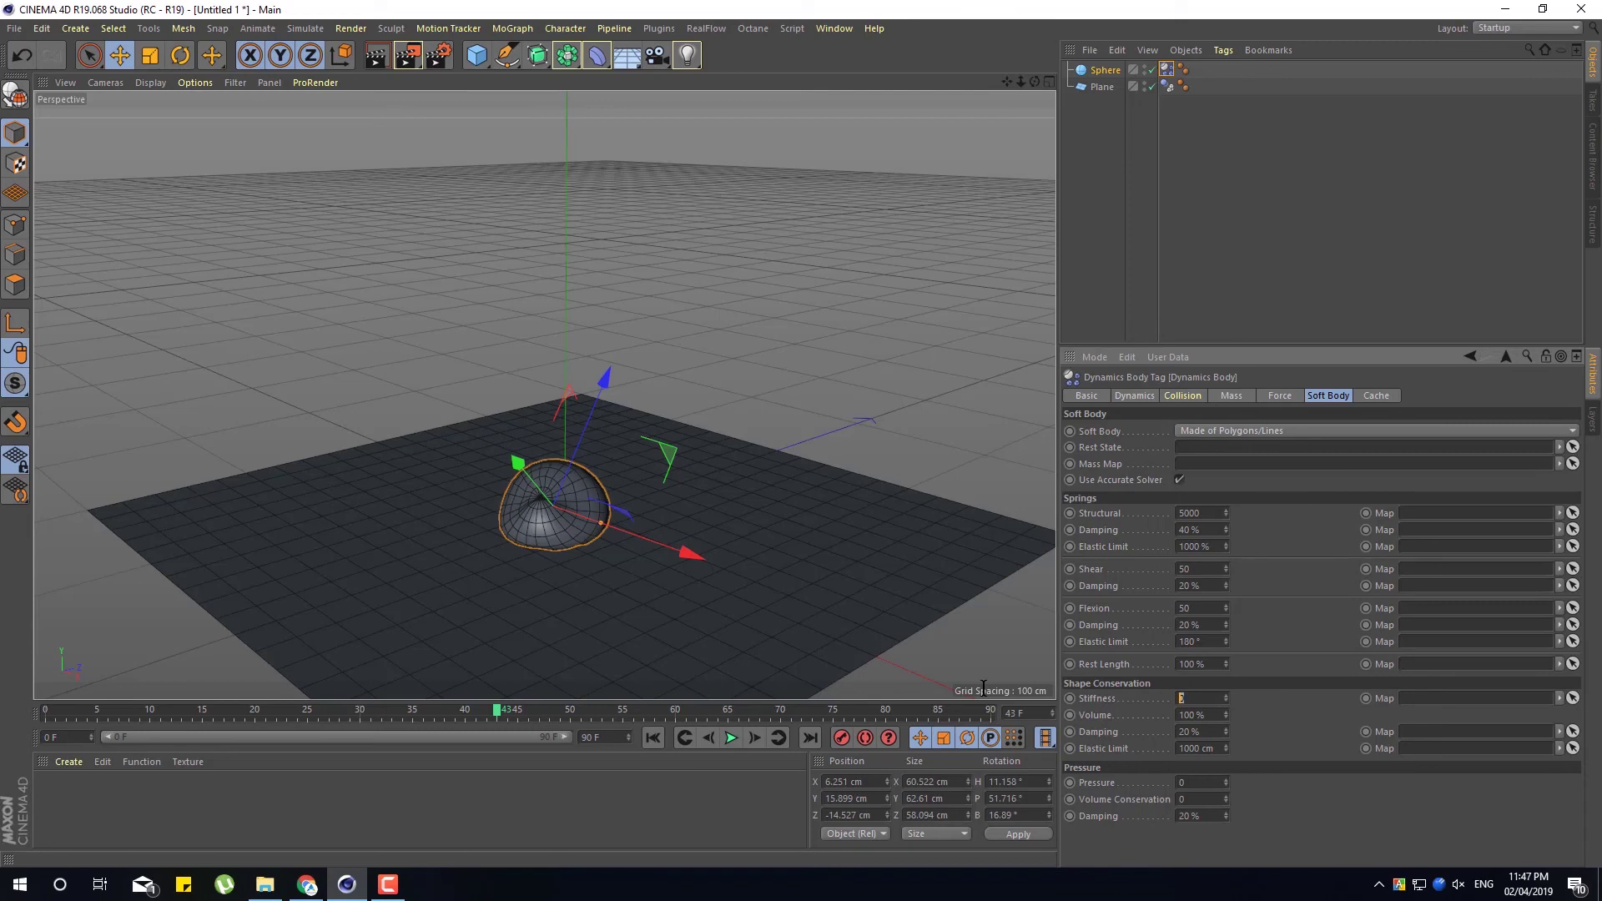
text(1000)
Replay the fall twice with Stiffness 1000 to confirm the sphere stays round
click(653, 738)
click(731, 739)
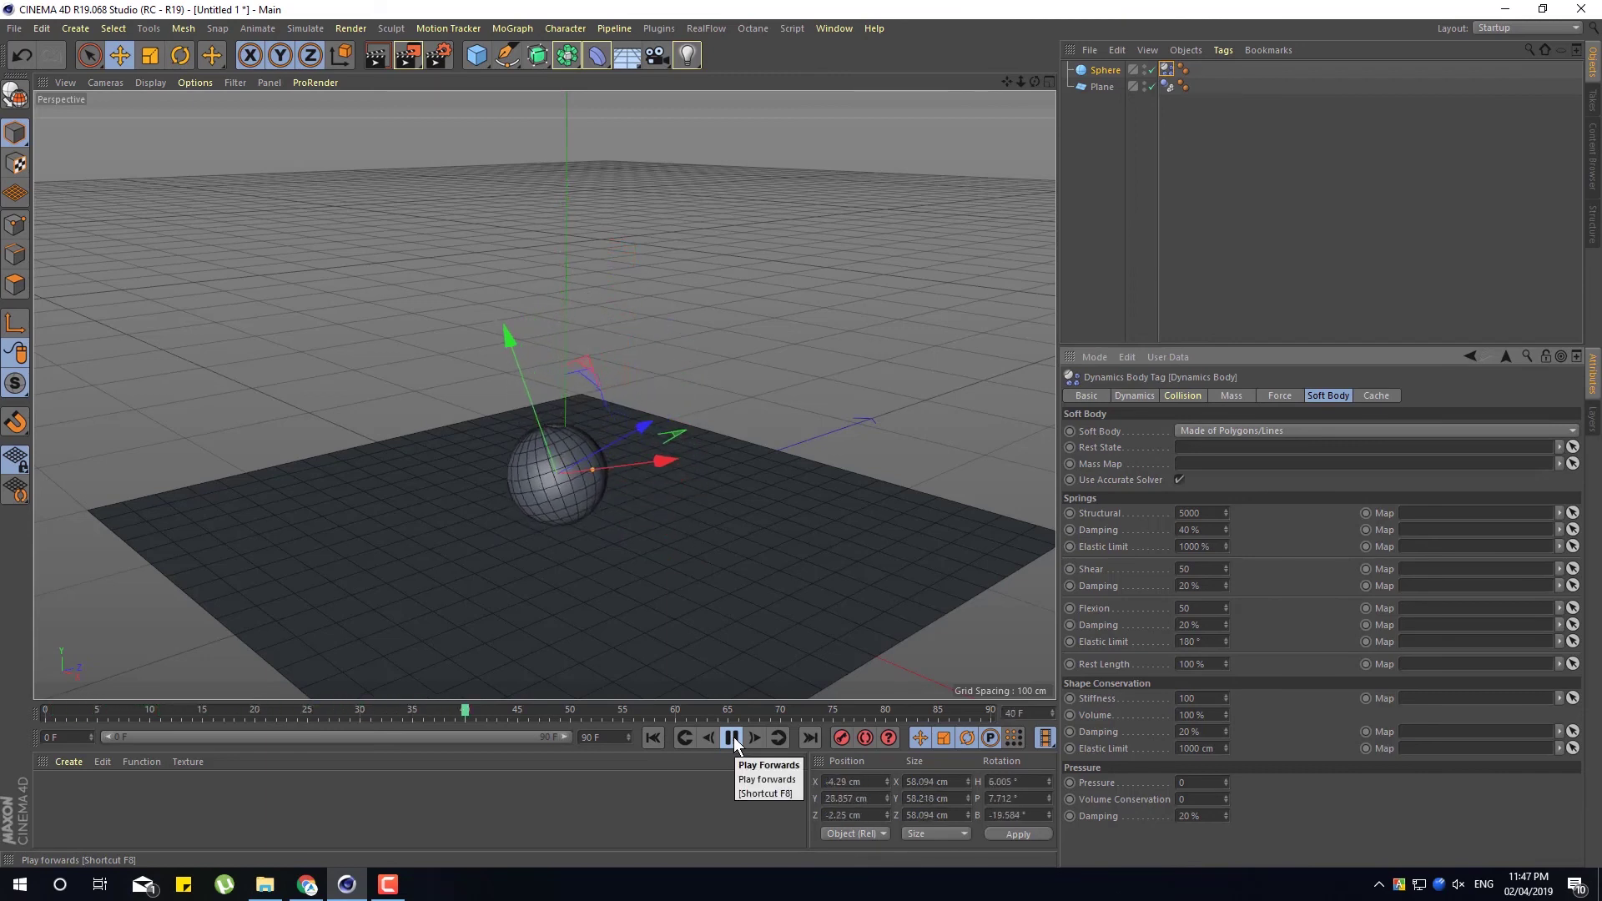
click(732, 738)
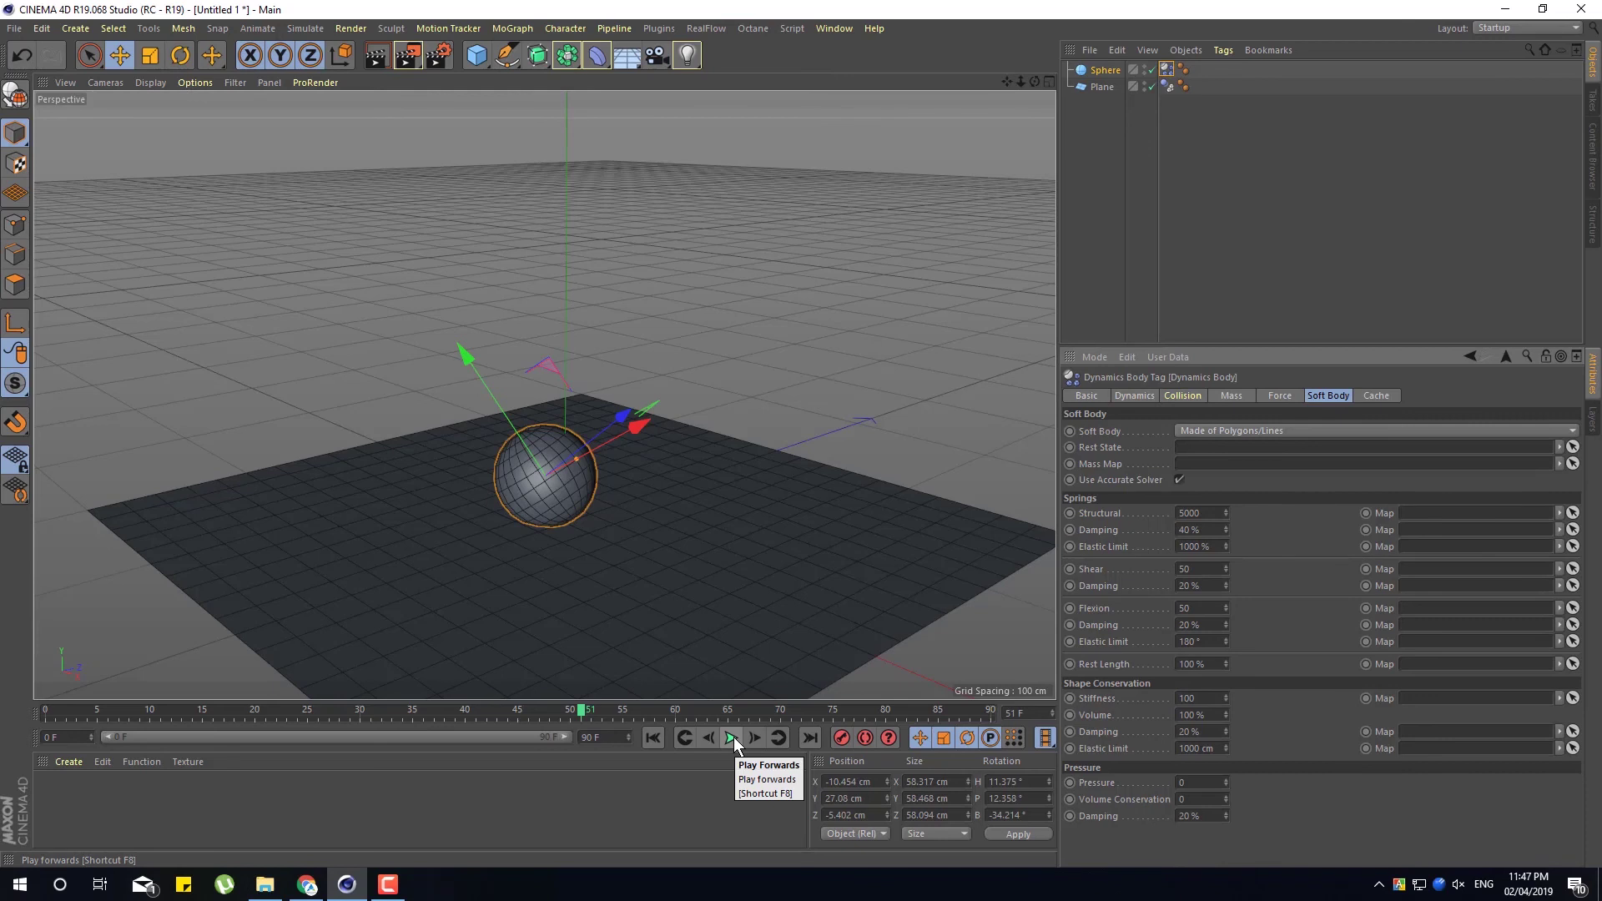
click(653, 738)
click(729, 738)
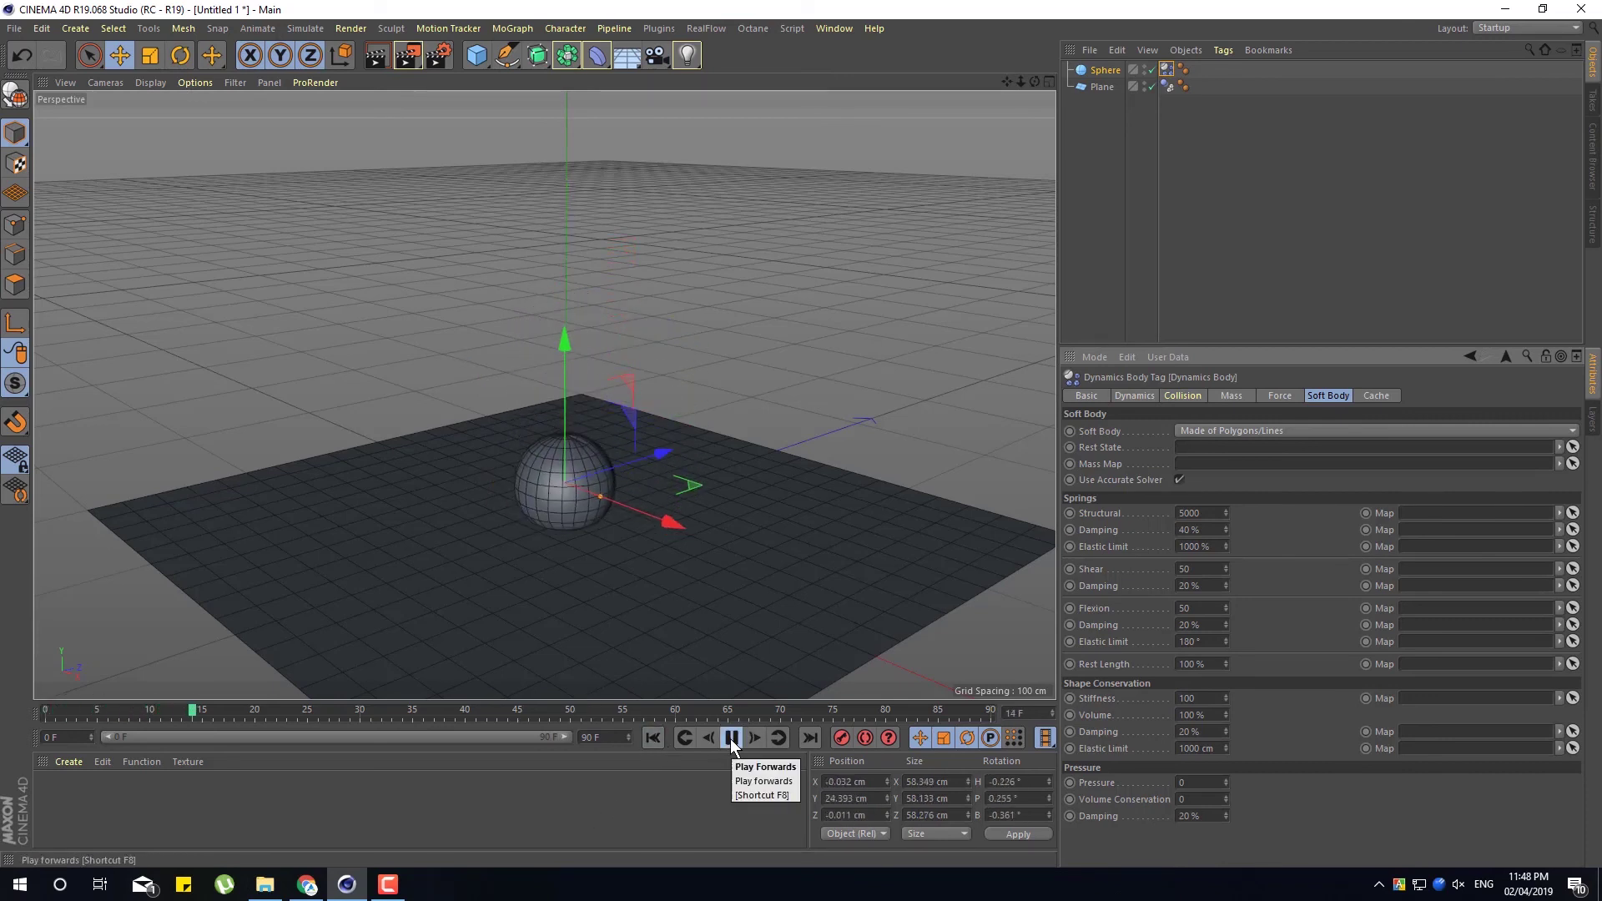
click(731, 738)
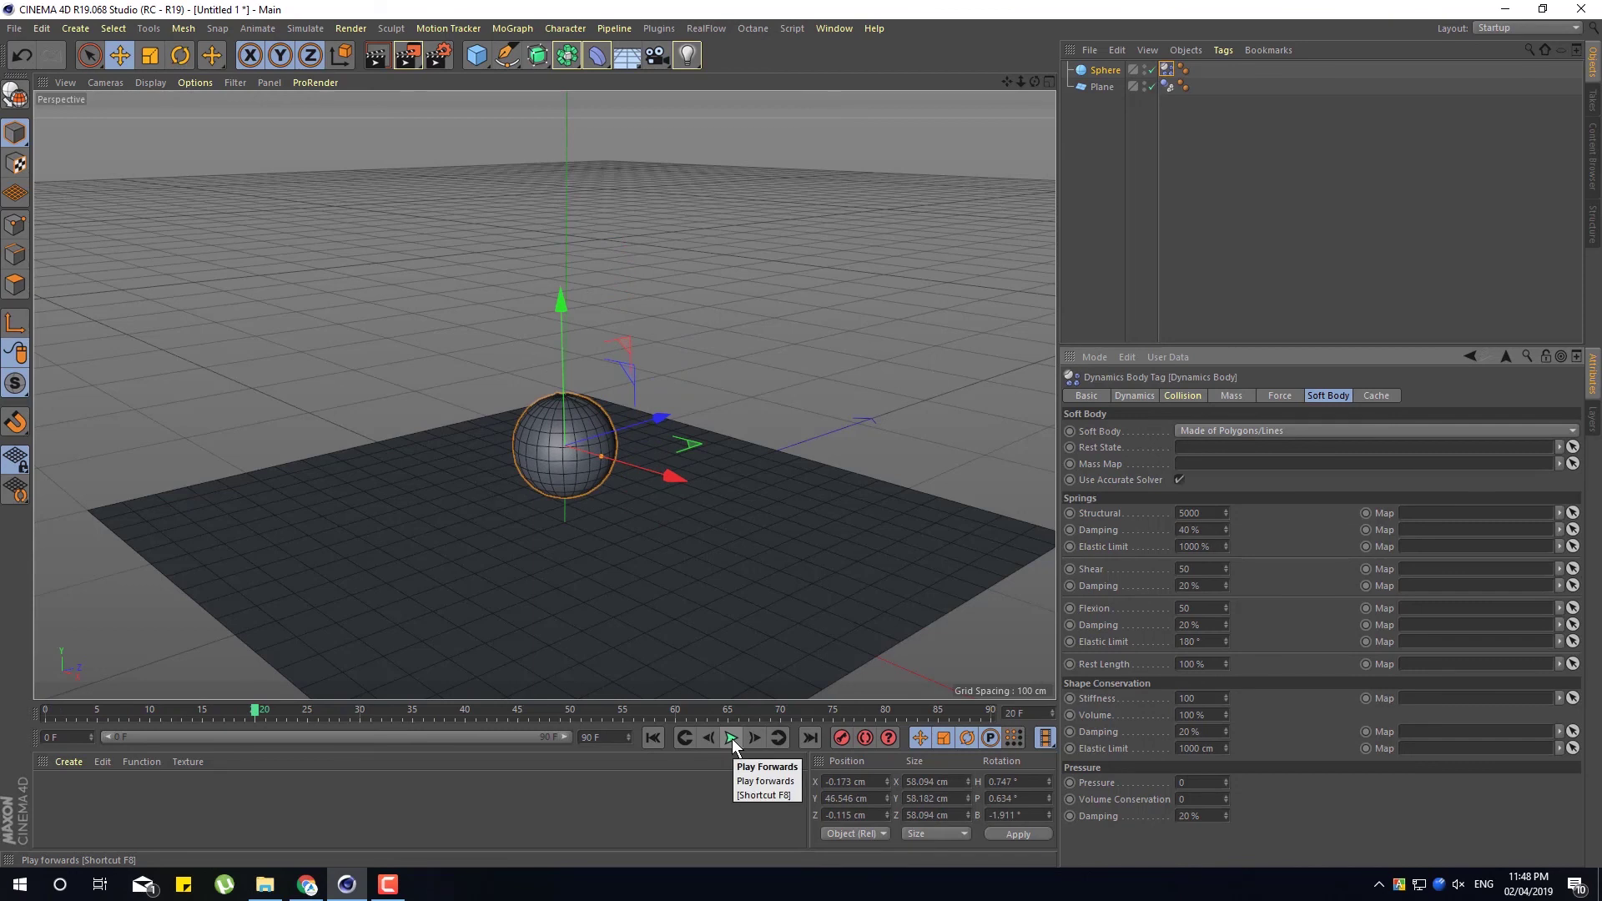
Try 5 Steps per Frame and 10 Max Solver Iterations, then replay the fall
key(ctrl+d)
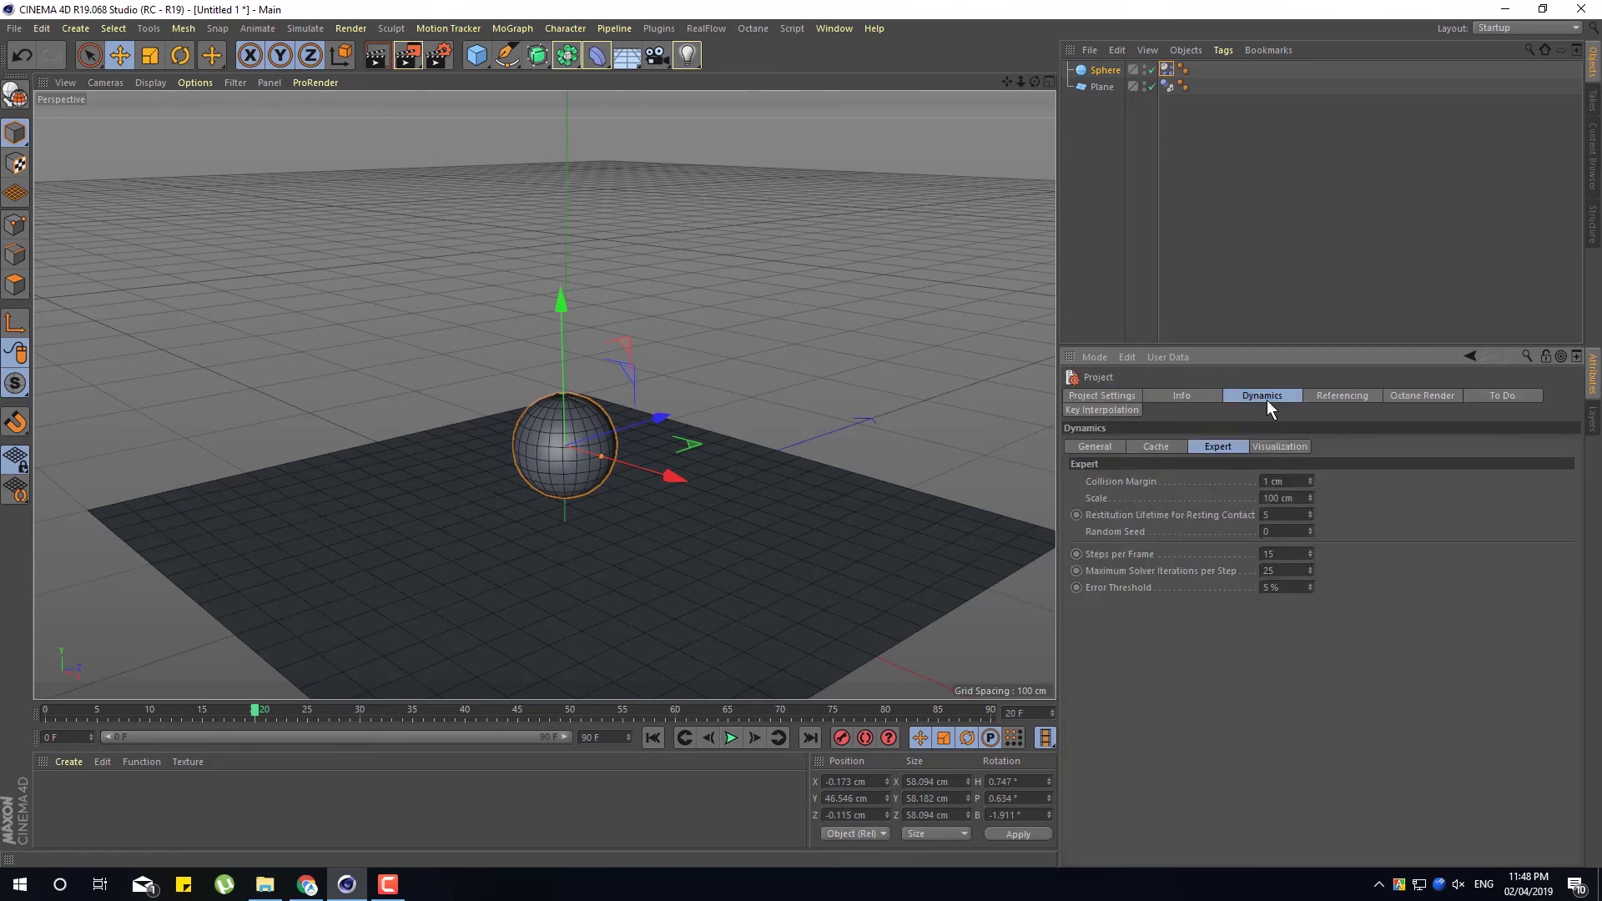
click(1213, 555)
text(5)
key(Tab)
text(10)
click(654, 737)
click(730, 738)
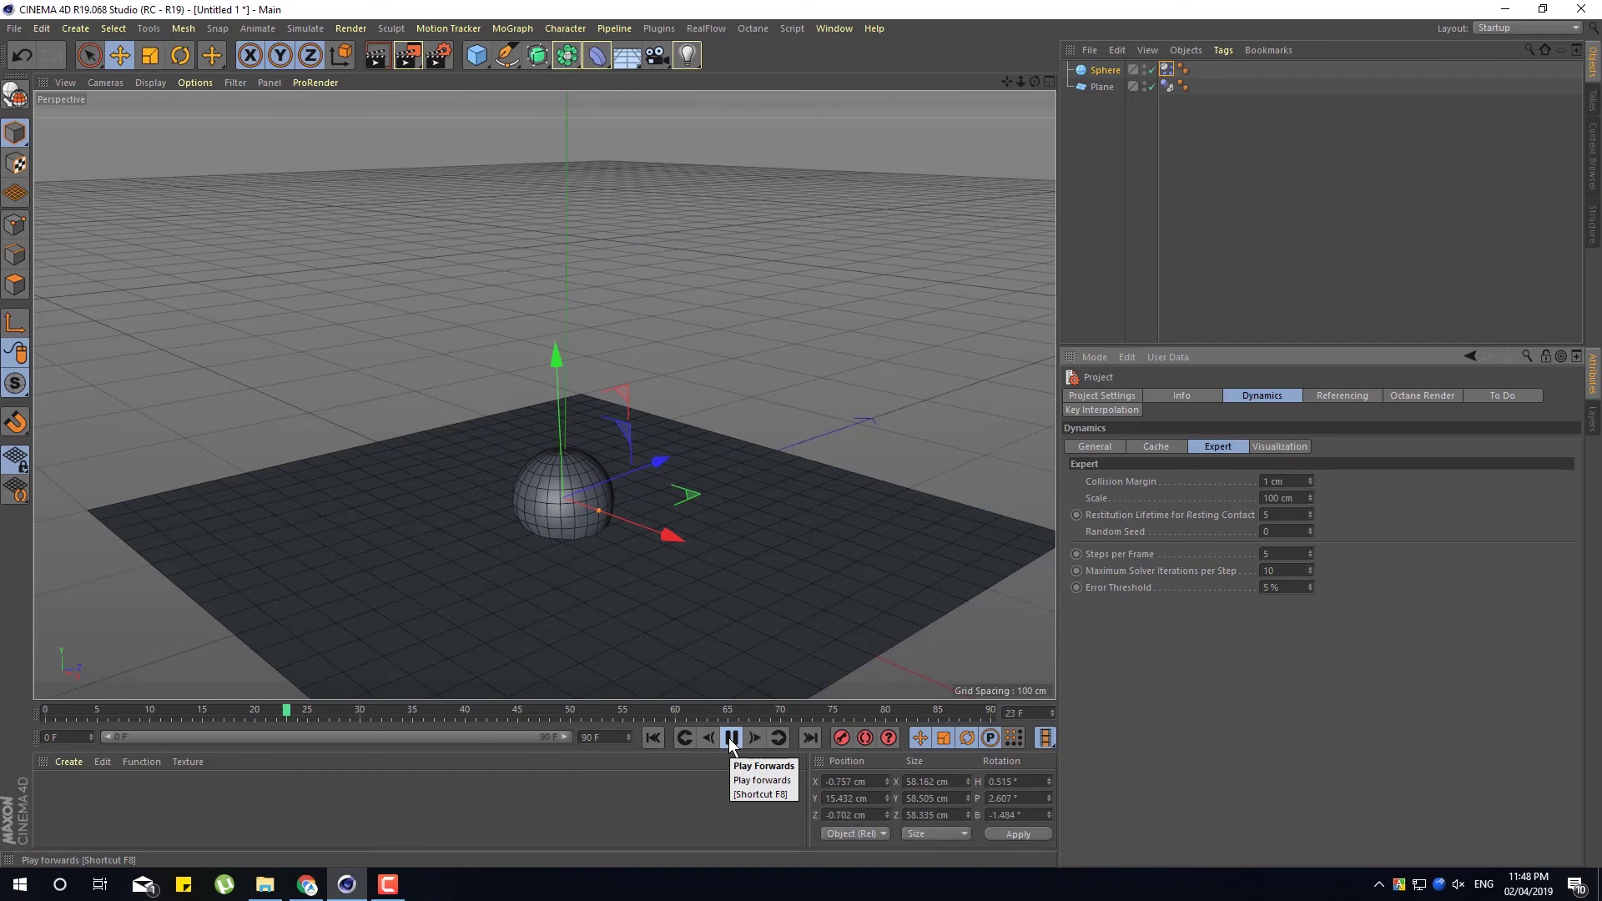
click(731, 738)
Set Steps per Frame to 10 and Max Solver Iterations to 15, then replay the fall
double_click(1285, 556)
text(10)
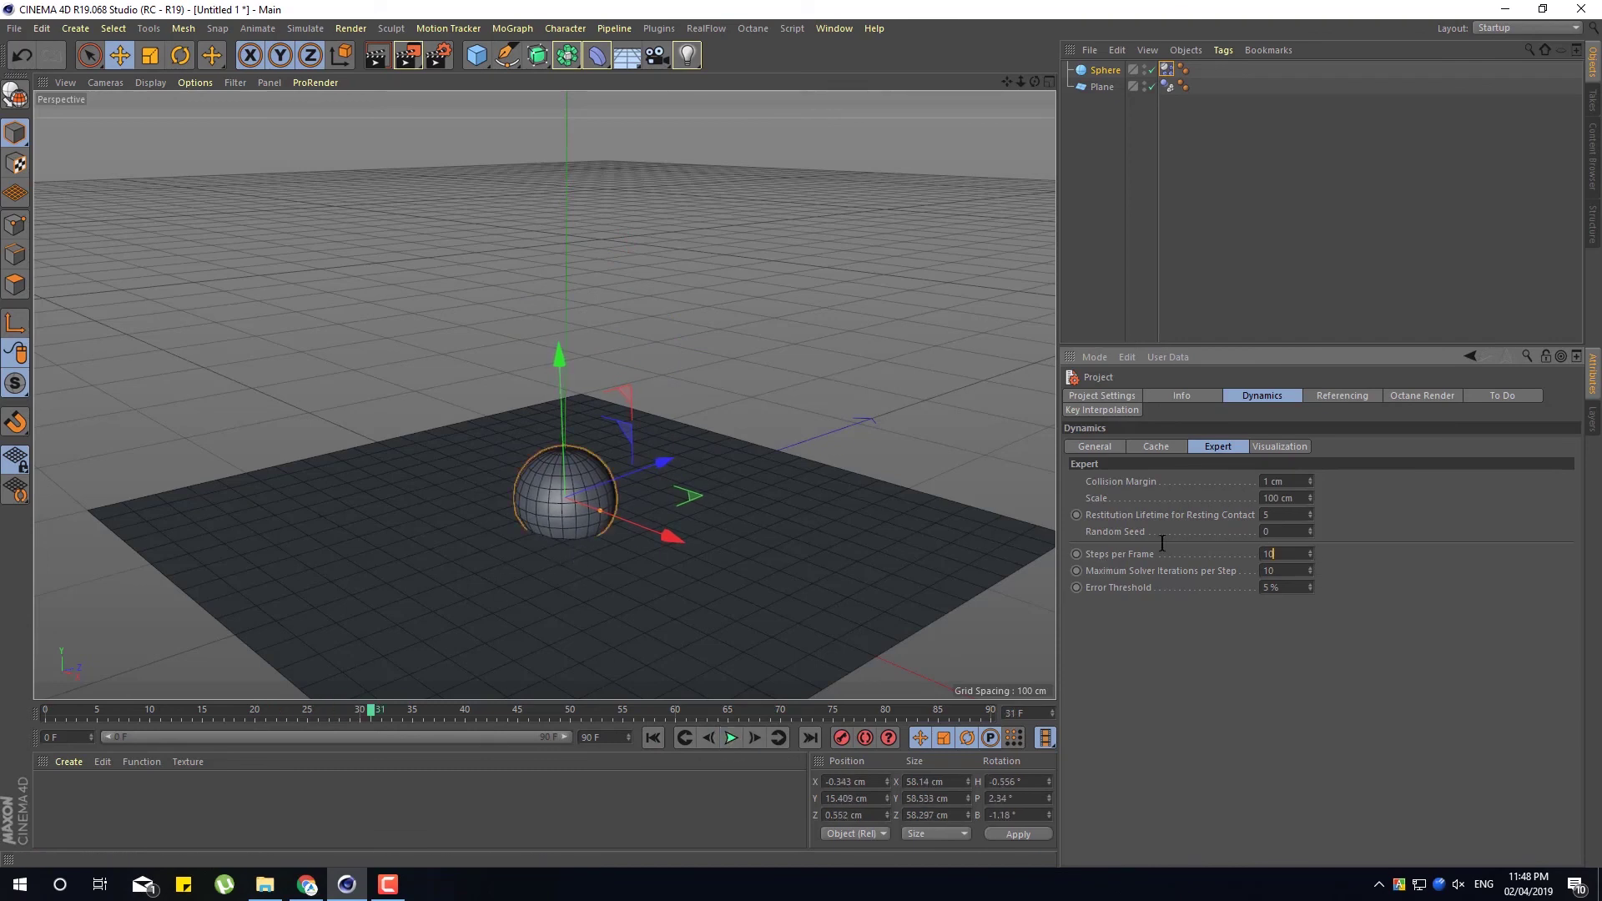
key(Tab)
text(15)
key(Return)
click(653, 739)
click(730, 737)
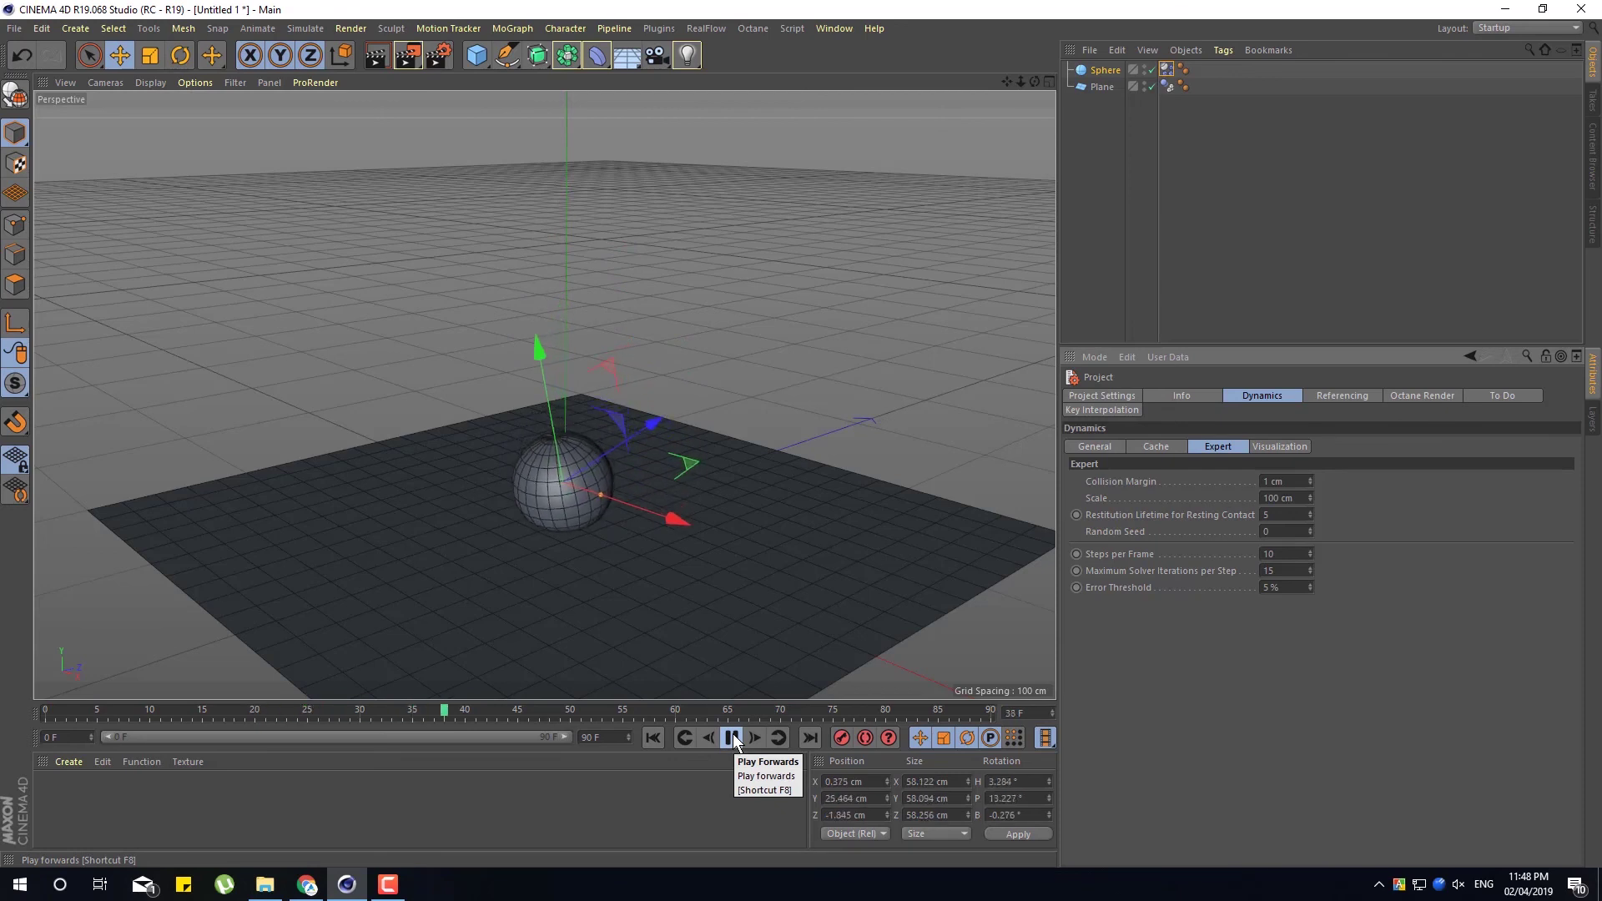
click(732, 737)
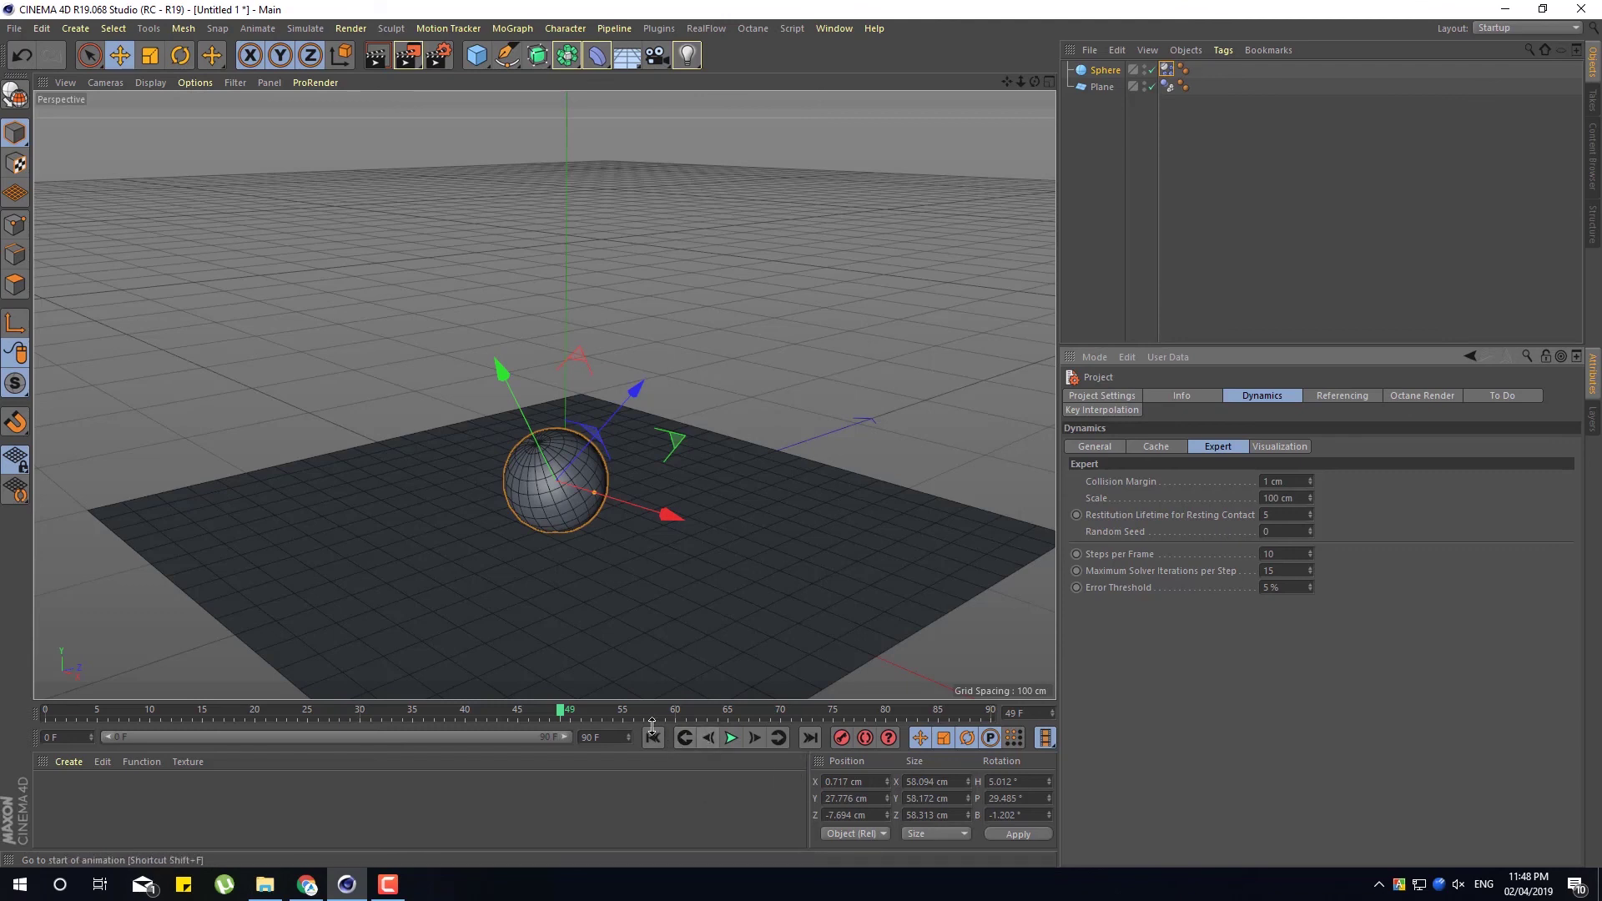
Replay the fall once more to frame 38, with the sphere staying round
click(653, 737)
click(733, 738)
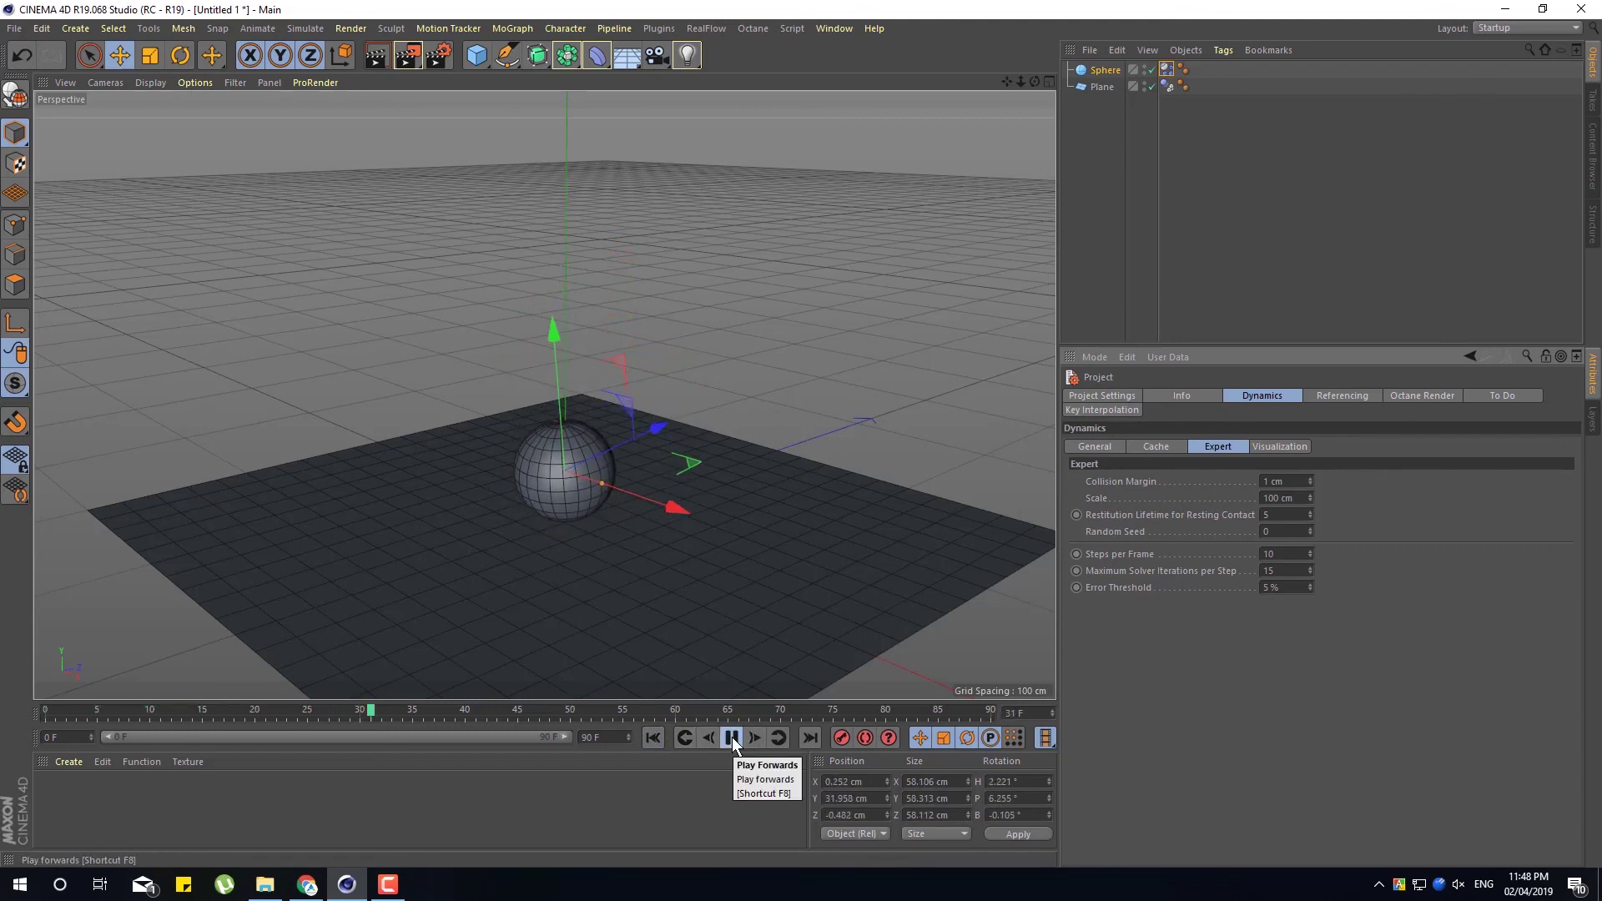
click(733, 738)
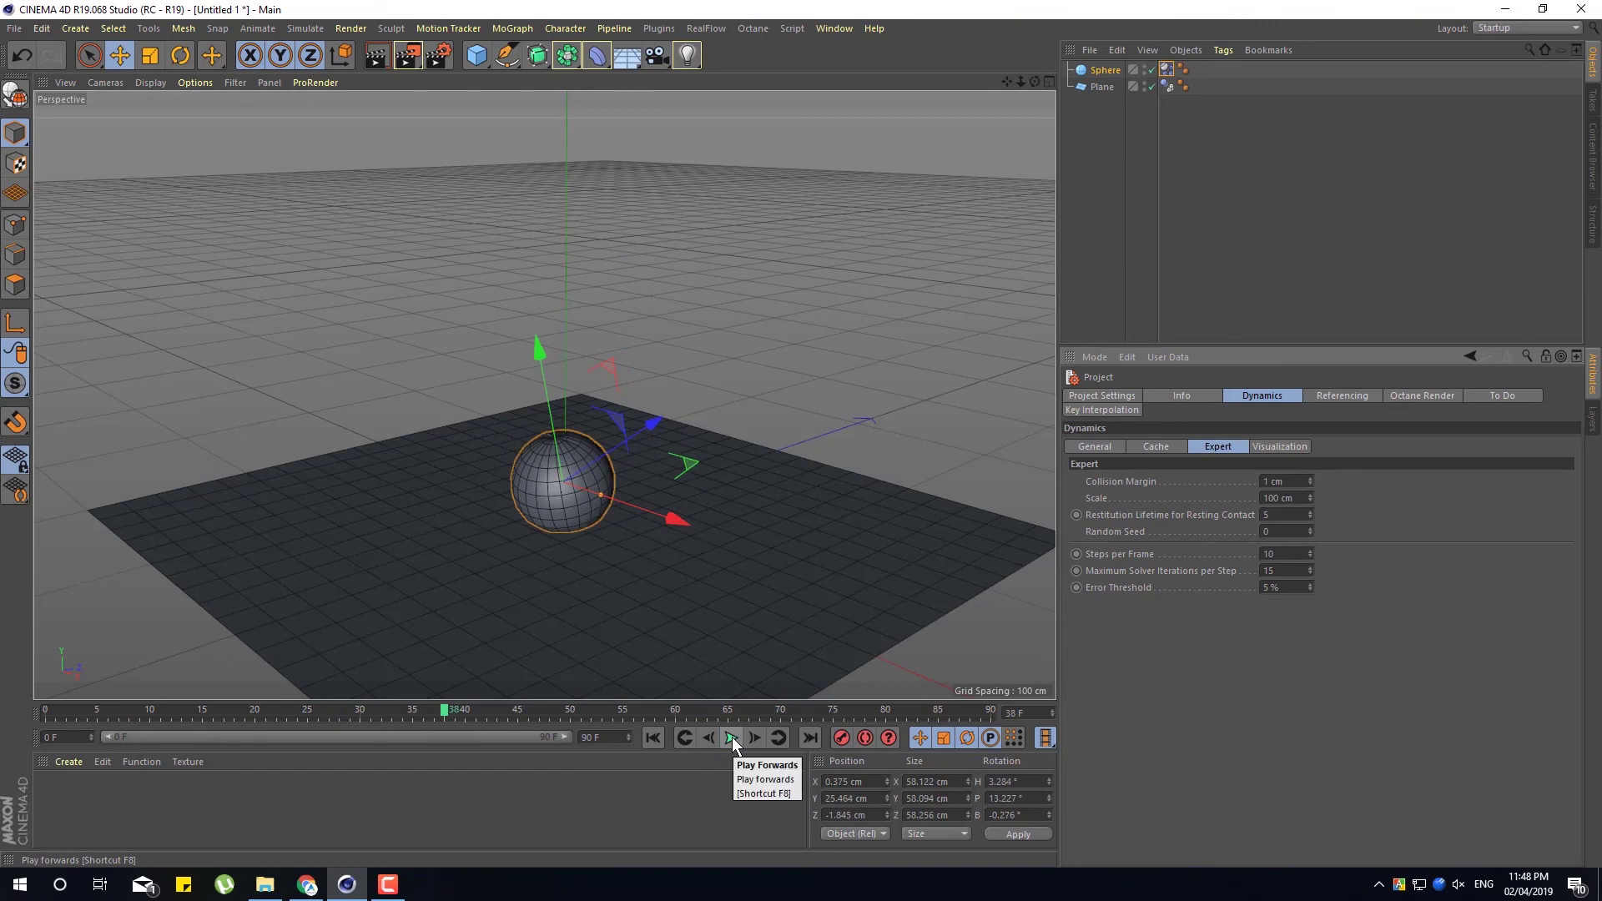